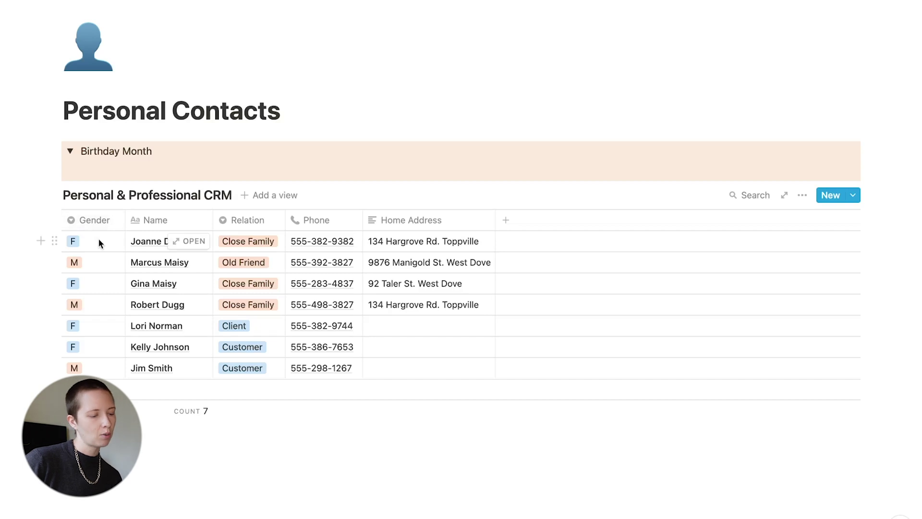
Open the first contact's record in the Personal Contacts table and reveal its hidden properties
left_click(258, 240)
key("Escape")
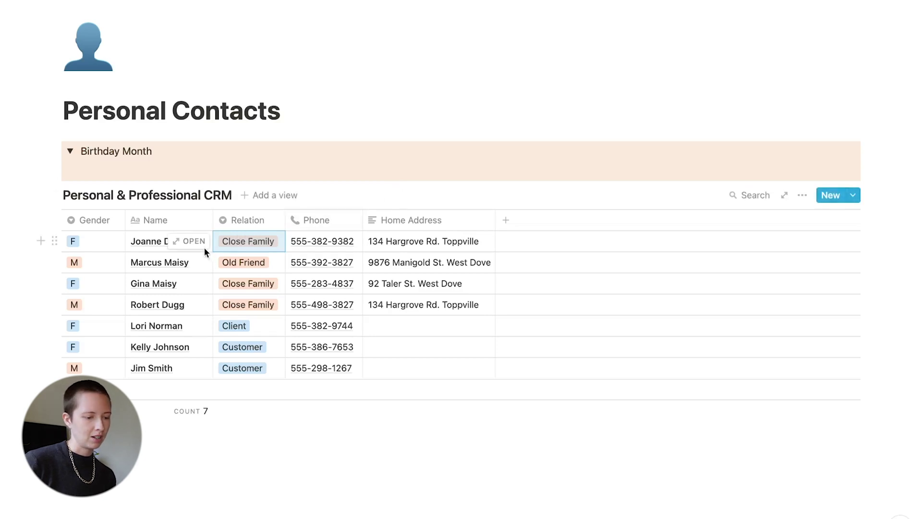
left_click(197, 243)
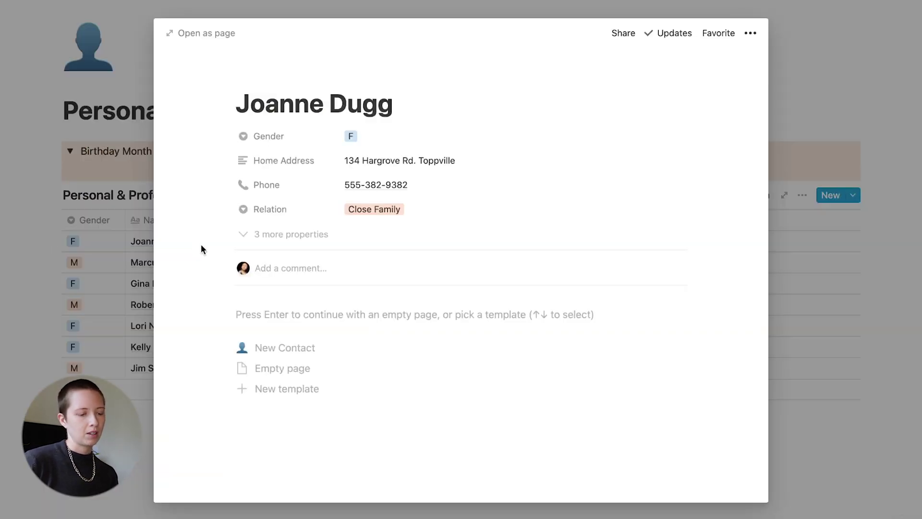
left_click(319, 243)
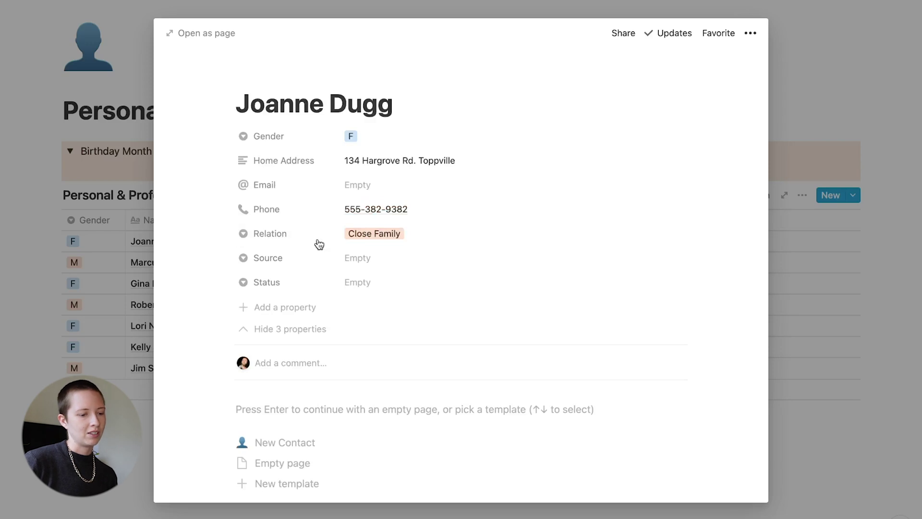
Fill in the open contact's email address and start an email to it
left_click(674, 190)
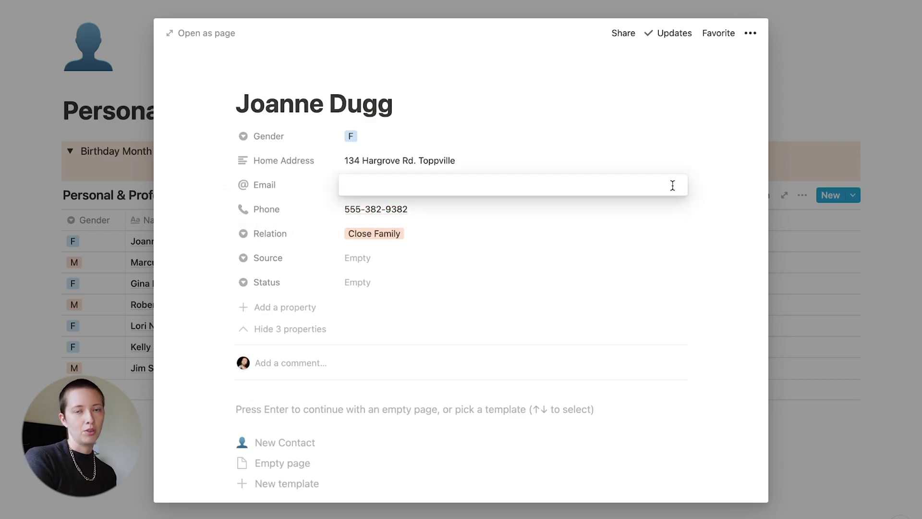
key("ctrl+v")
key("Return")
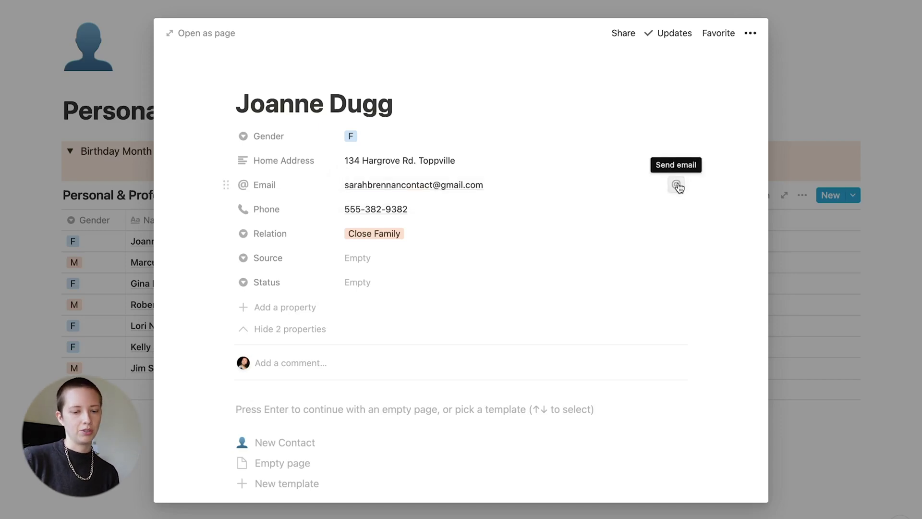
left_click(676, 185)
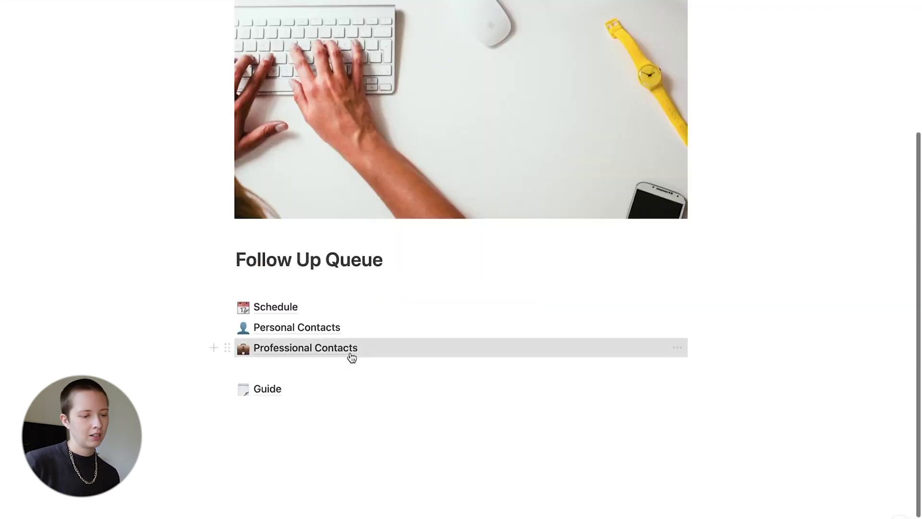
Open the Professional Contacts page and examine the Relation property of its contacts table
left_click(349, 354)
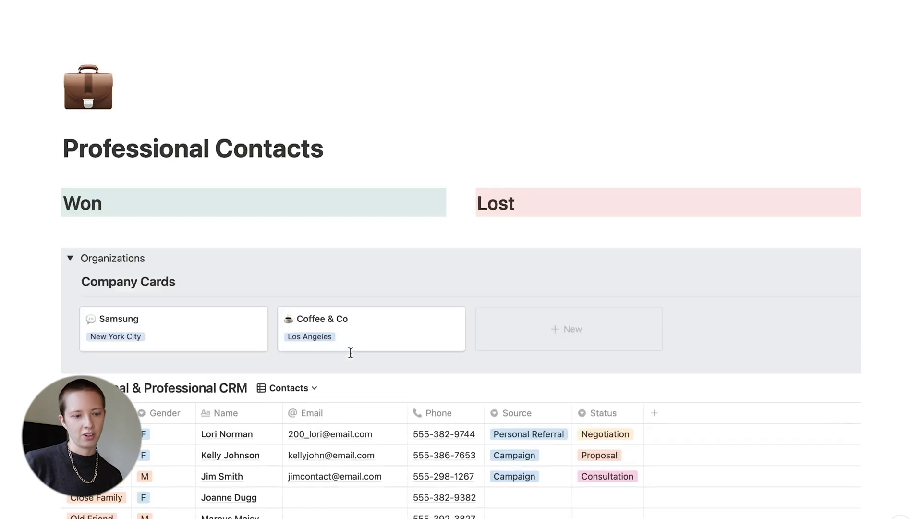
scroll(350, 353, "down", 4)
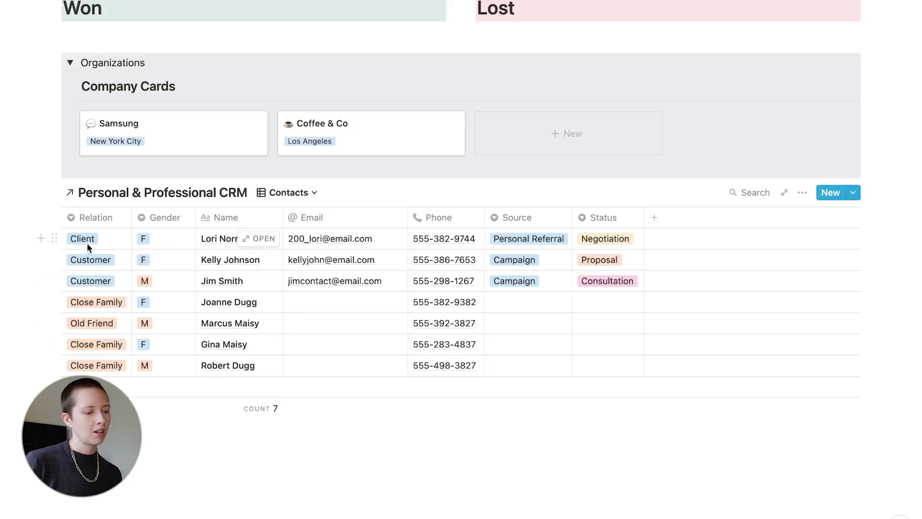
left_click(100, 219)
left_click(348, 159)
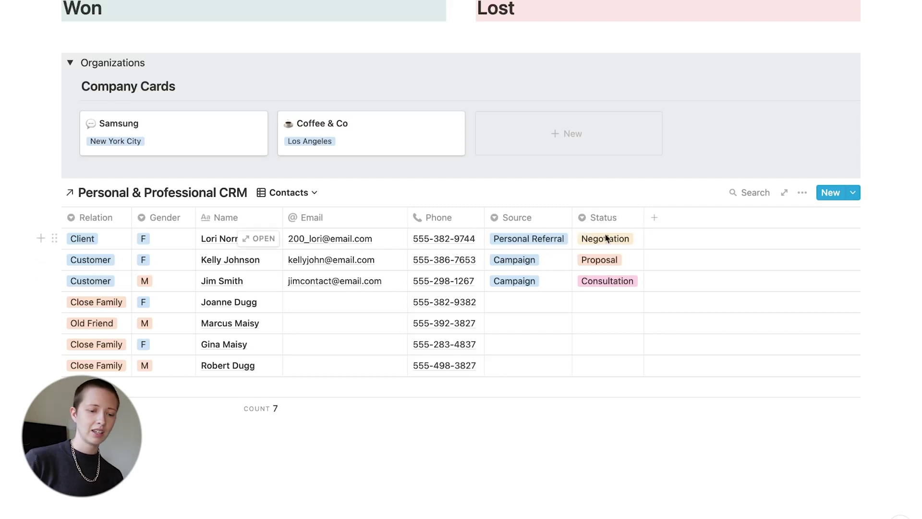
View the Source options of the first contact and the Status options of the second contact
left_click(527, 247)
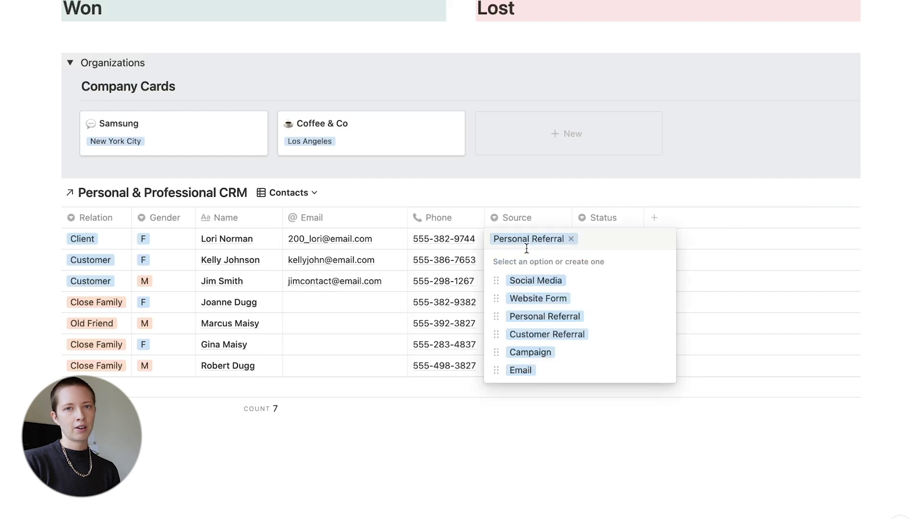
left_click(614, 248)
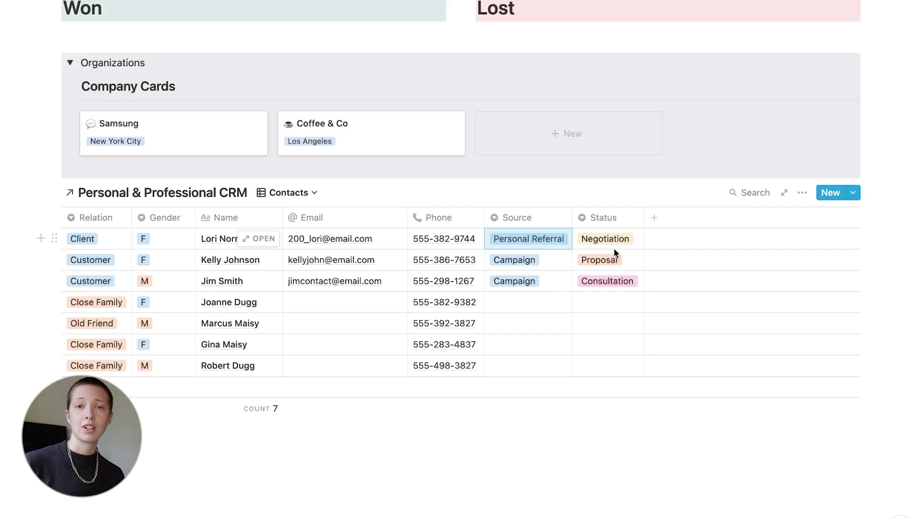
left_click(614, 250)
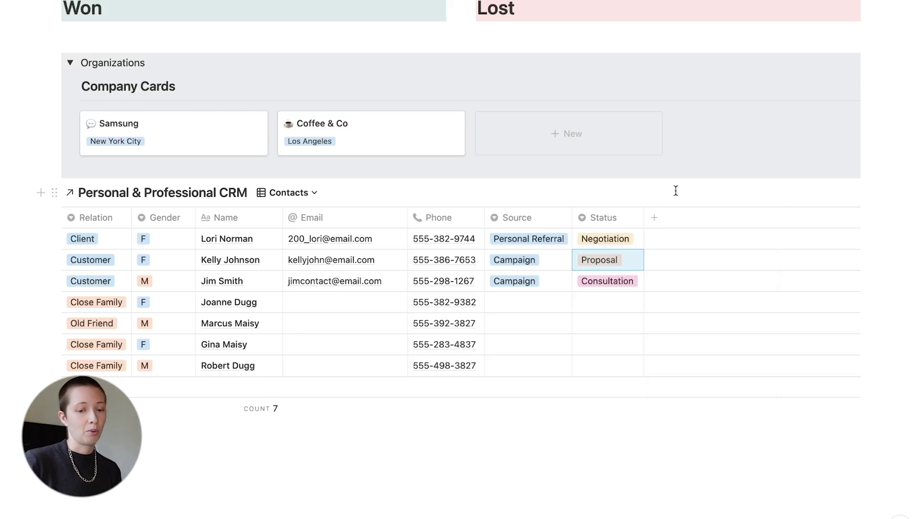
List the views of the Personal & Professional CRM database and choose one other than Contacts
scroll(676, 190, "up", 1)
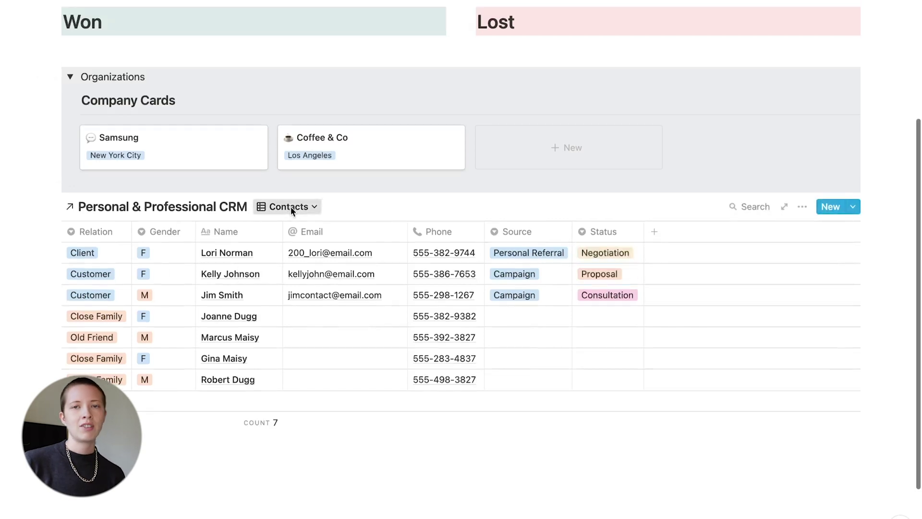
left_click(290, 207)
left_click(293, 273)
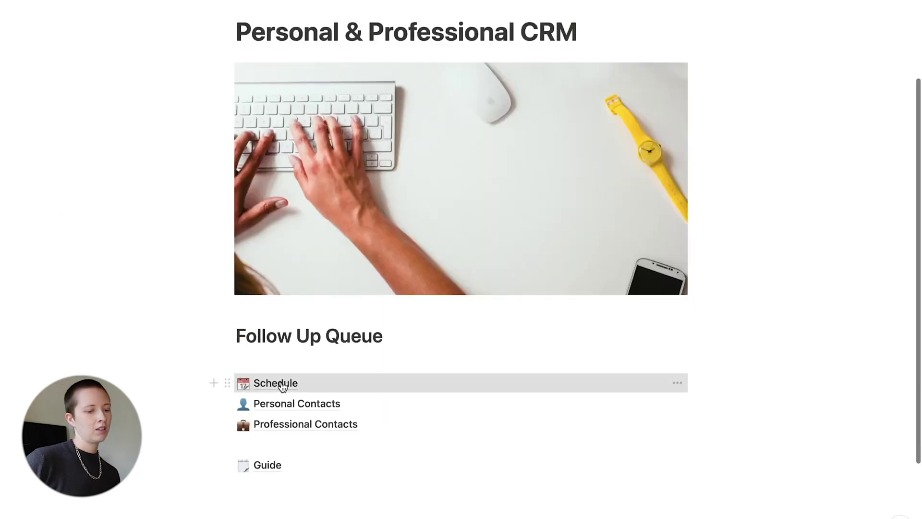
Open the Schedule page and look over its status board and monthly calendar
left_click(281, 382)
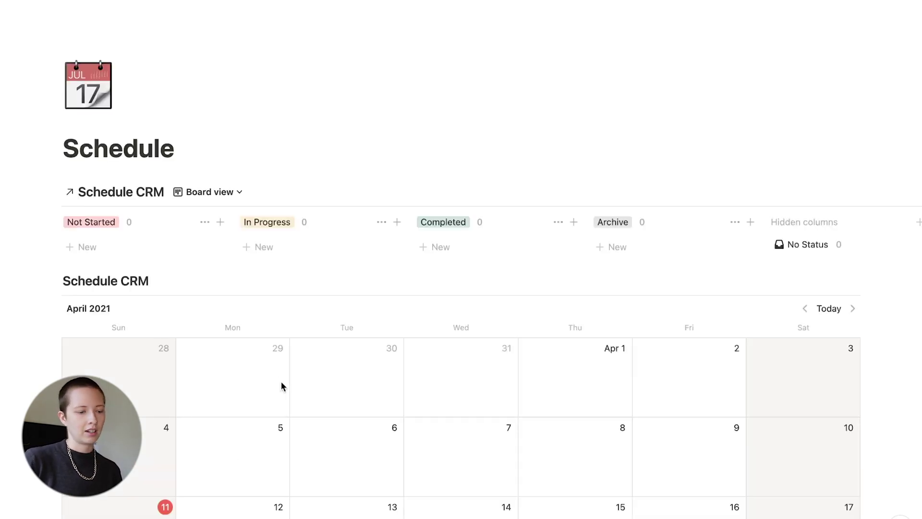
scroll(281, 382, "down", 3)
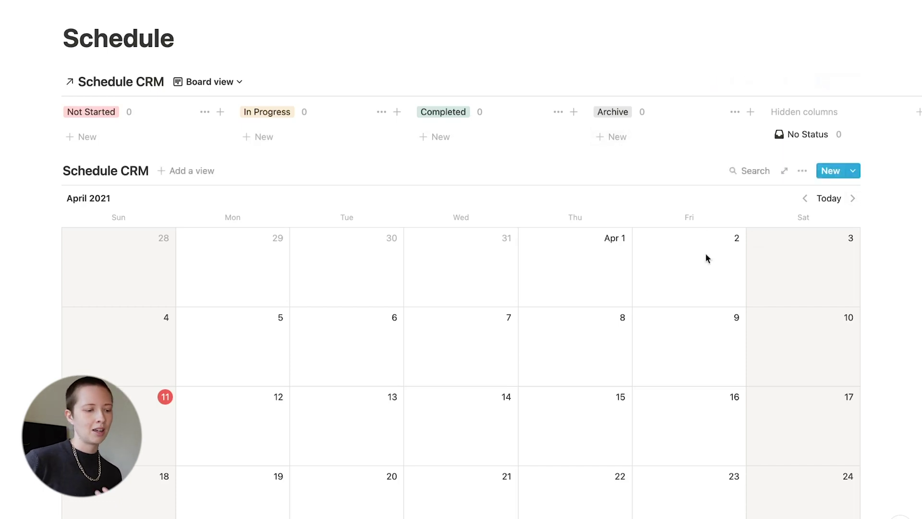
scroll(706, 255, "down", 5)
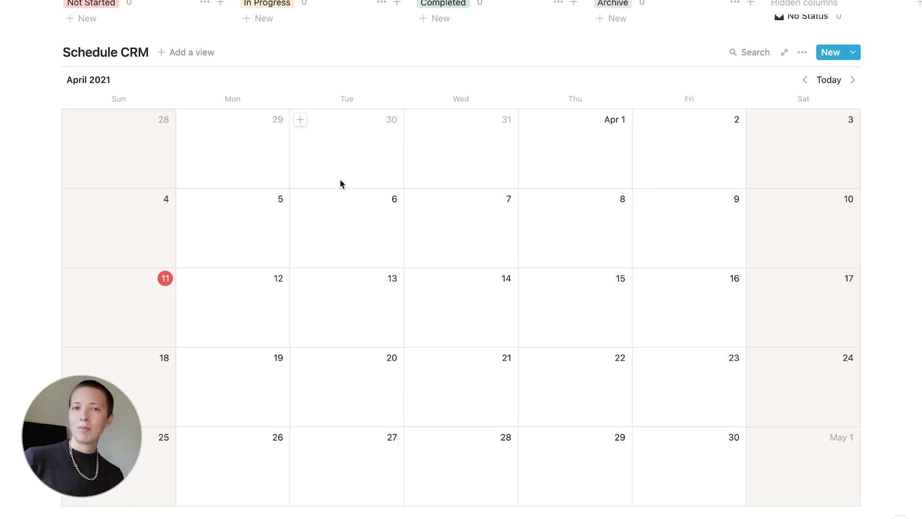
scroll(339, 179, "up", 1)
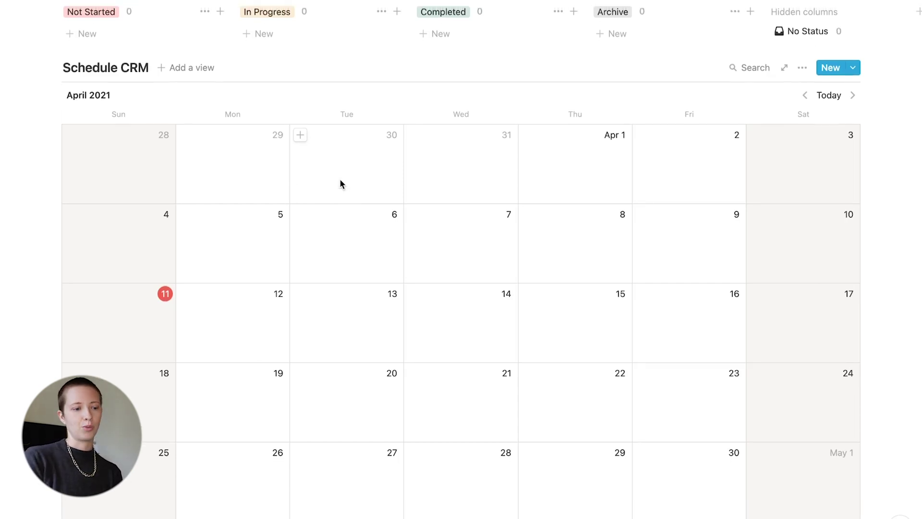
scroll(339, 179, "up", 1)
scroll(341, 183, "up", 1)
Add an untitled card under Not Started on the Schedule CRM board, move it to Completed, and then archive it
left_click(119, 83)
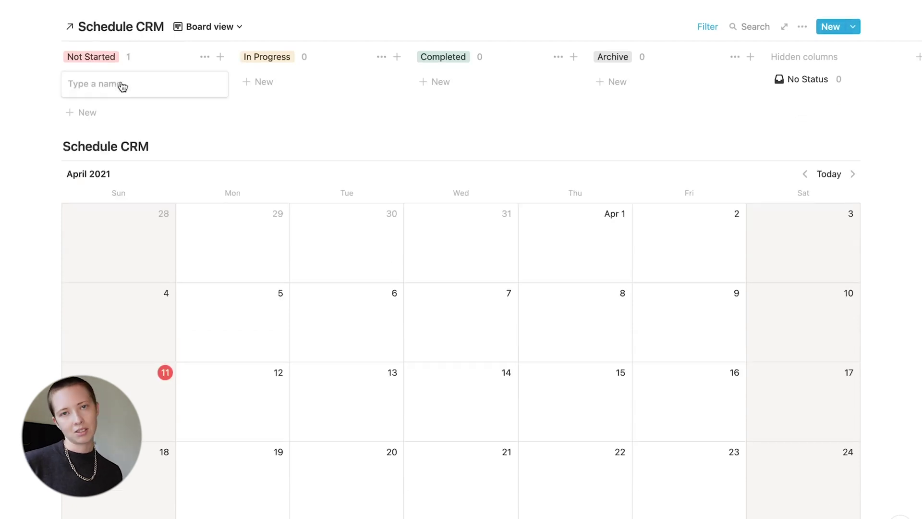
key("Escape")
left_click_drag(161, 85, 516, 82)
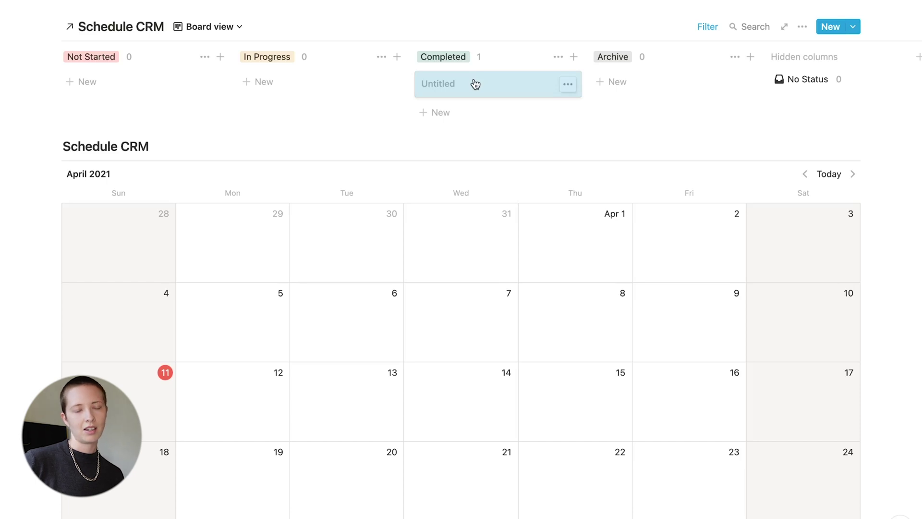
left_click_drag(476, 85, 630, 75)
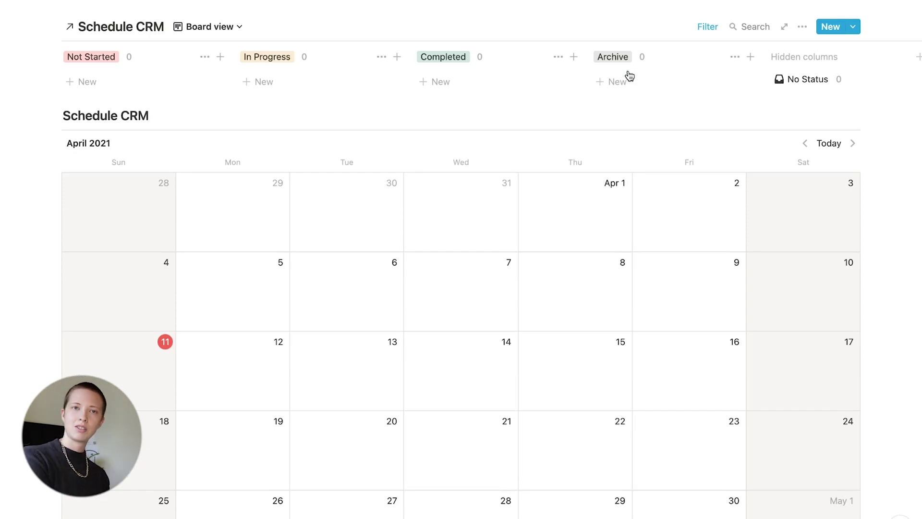
Switch the Schedule CRM board to its Archive view
scroll(629, 75, "up", 4)
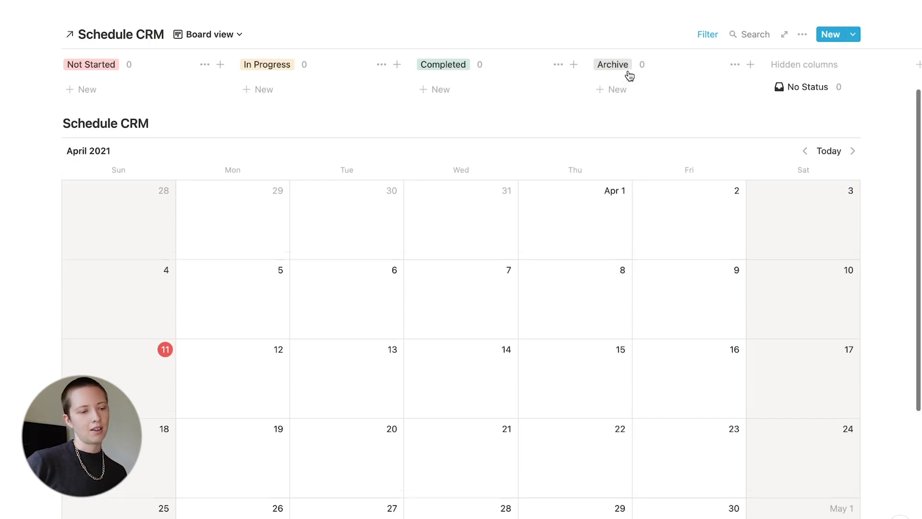
left_click(213, 123)
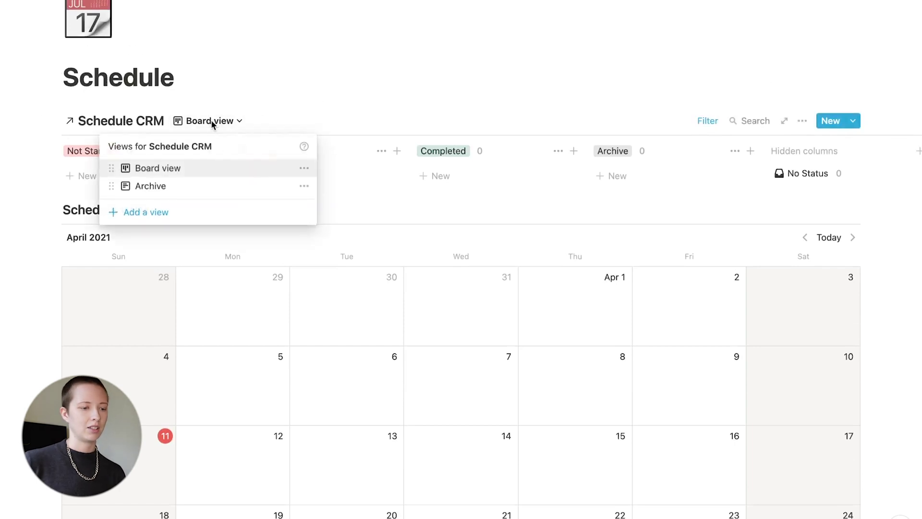
left_click(187, 184)
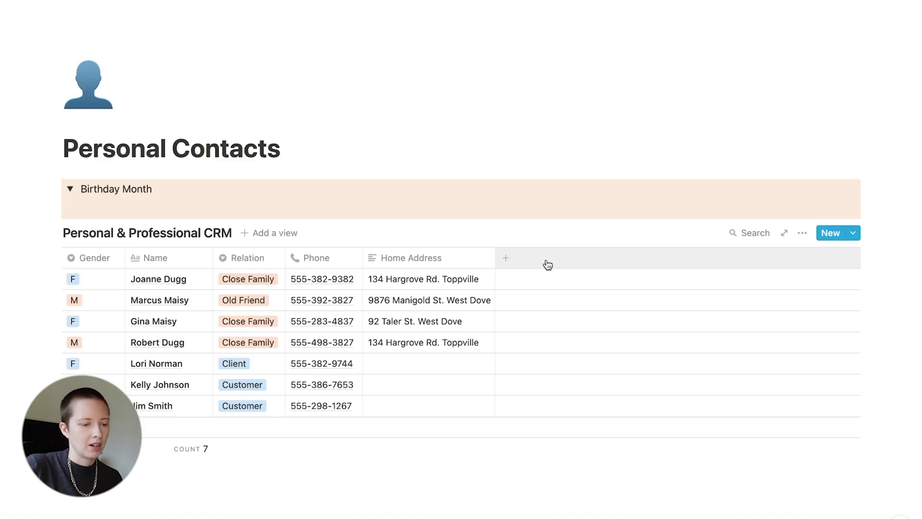
Add a Select property named Pers/Prof to the Personal Contacts table
left_click(548, 264)
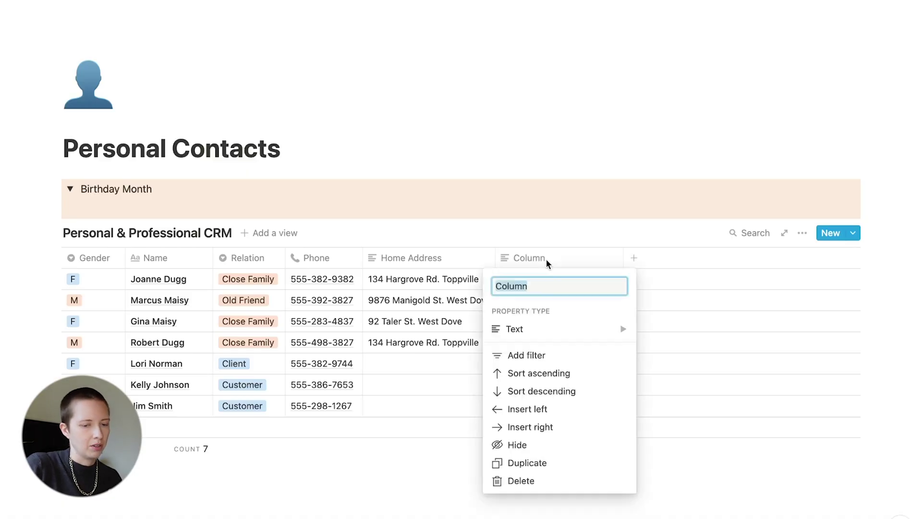
type("Pers/")
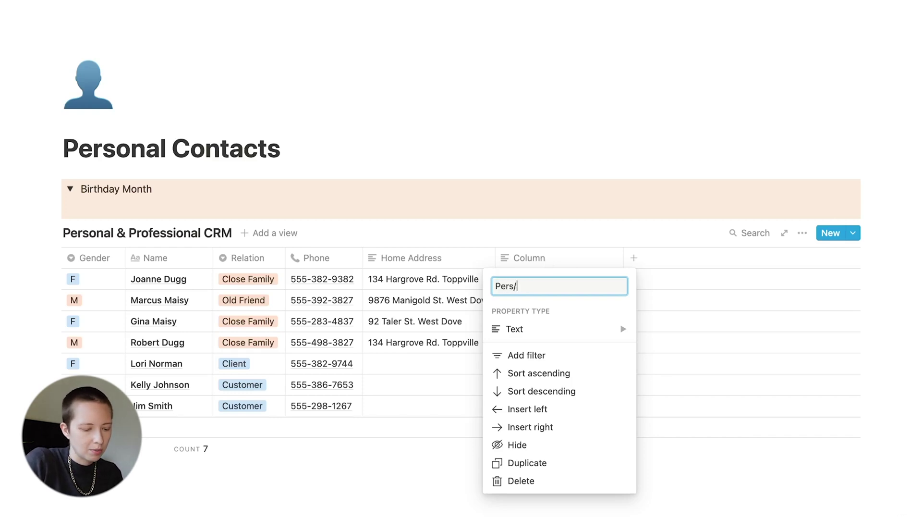
type("Prof")
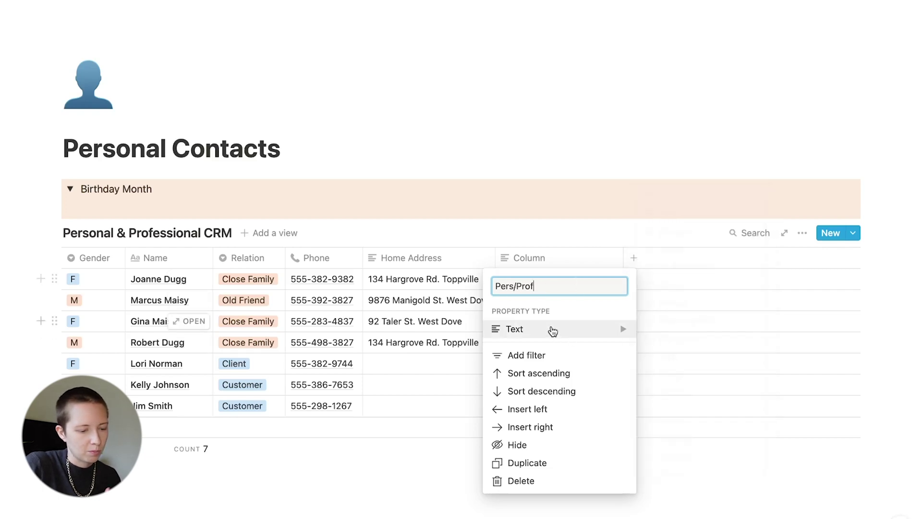
left_click(672, 248)
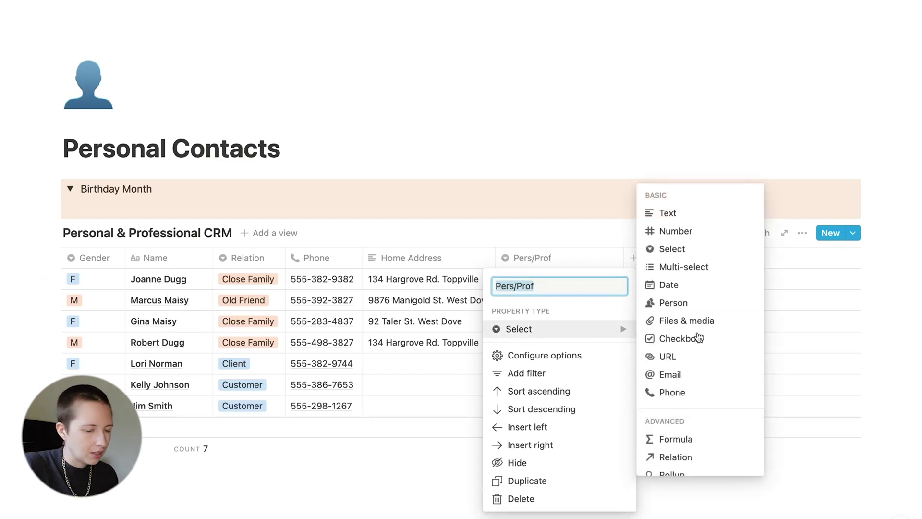
left_click(691, 255)
Create the options Personal and Professional for Pers/Prof in the first contact's row
left_click(556, 279)
type("Personal")
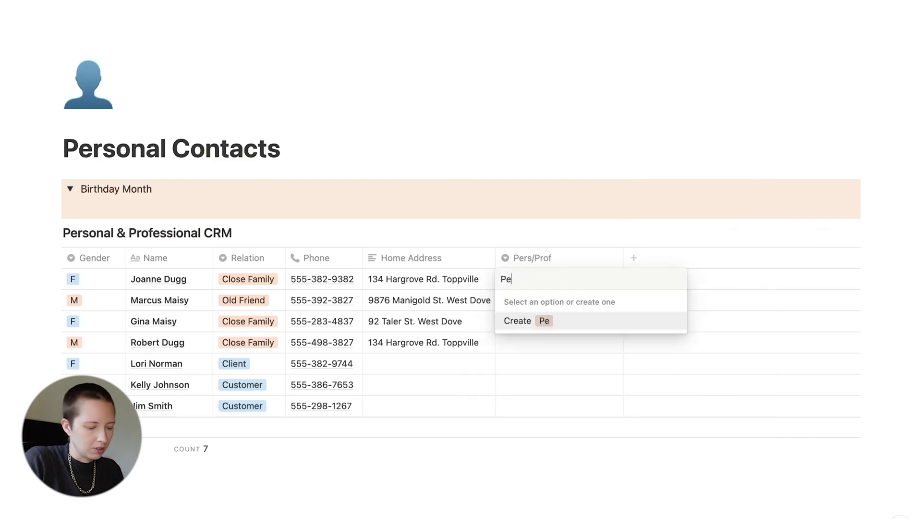
key("Return")
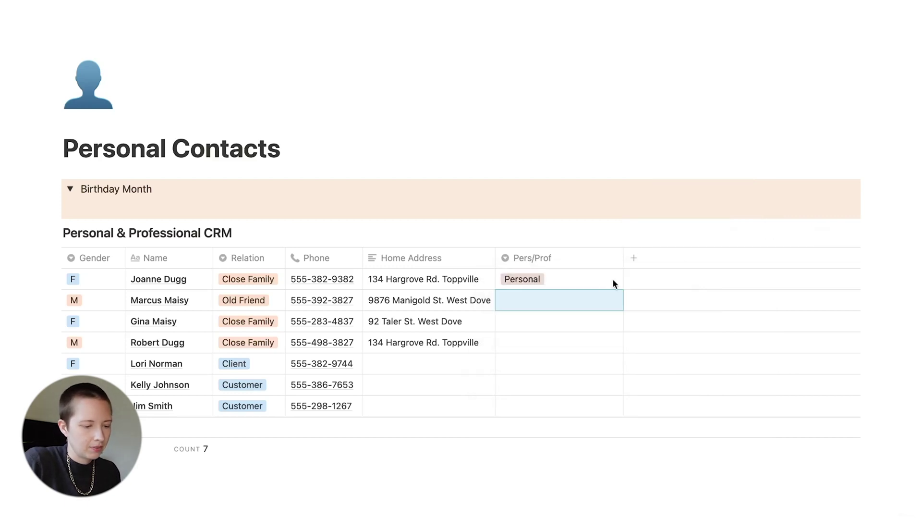
left_click(549, 280)
type("Professional")
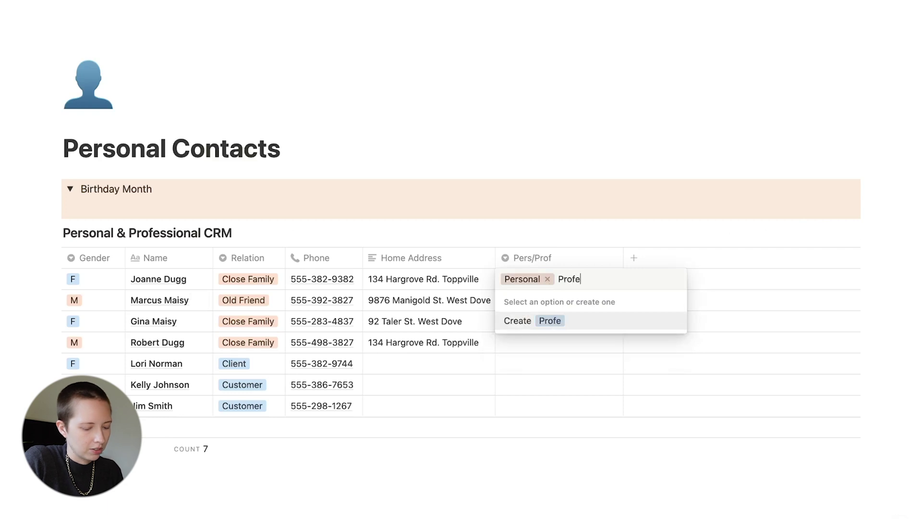
key("Return")
Set the Personal option's color to orange and assign that option to the first contact
left_click(619, 281)
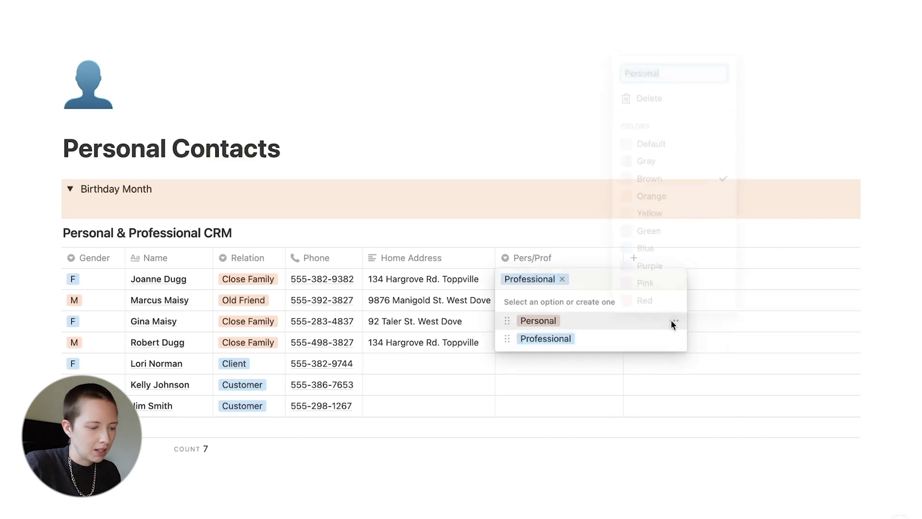
left_click(674, 320)
left_click(672, 197)
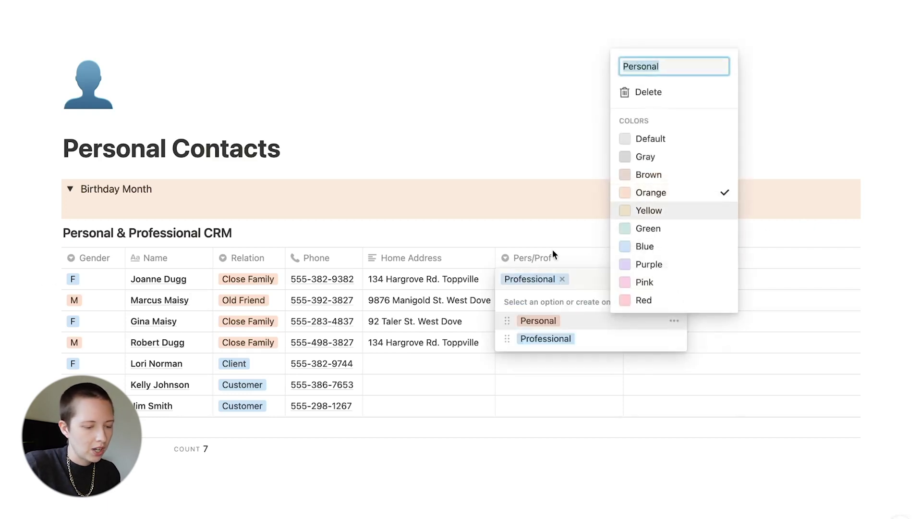
left_click(538, 253)
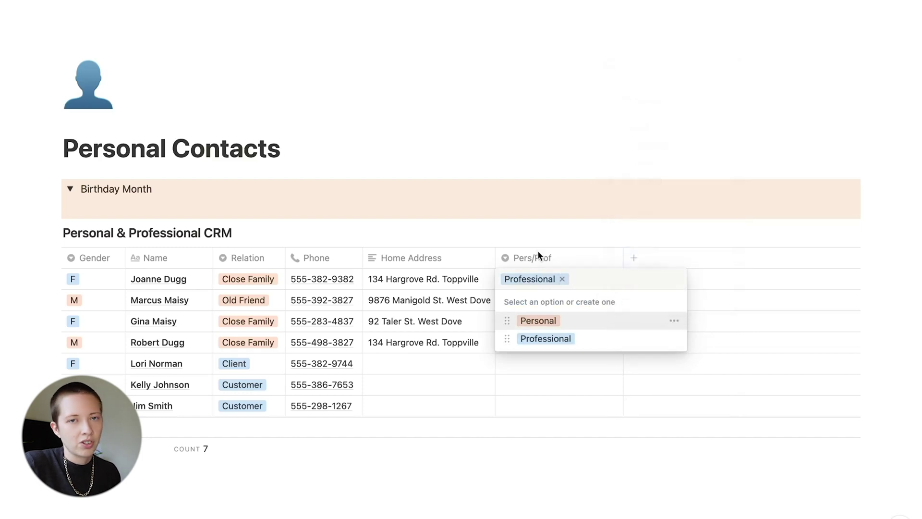
key("Escape")
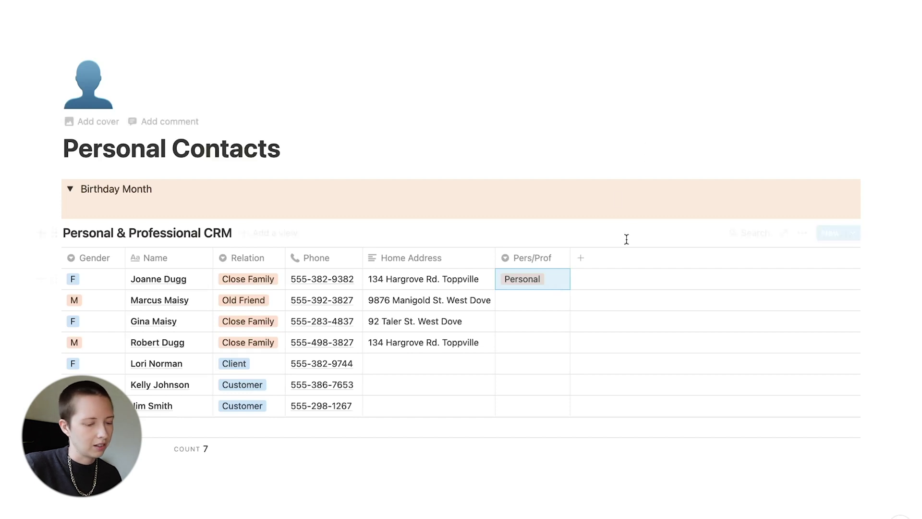
Assign the Personal option in Pers/Prof to the second through fourth contacts and Professional to the last three
left_click_drag(538, 299, 539, 344)
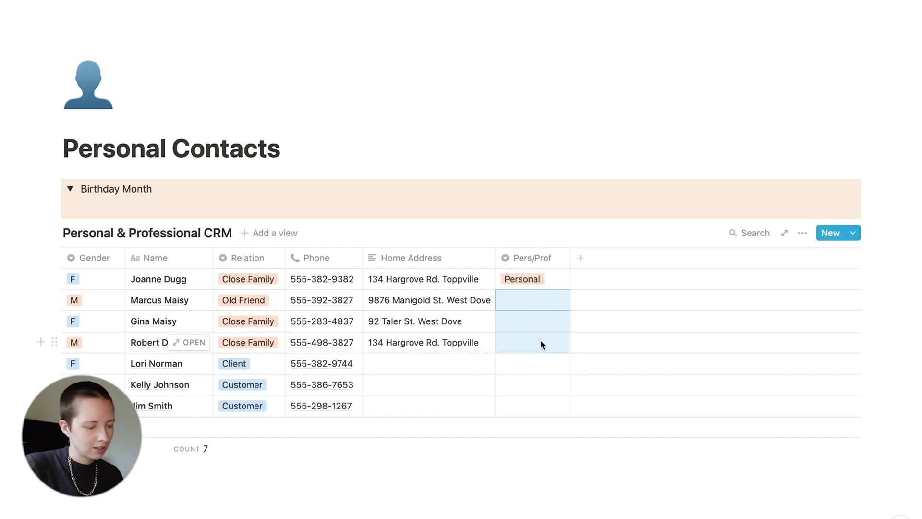
type("Personal")
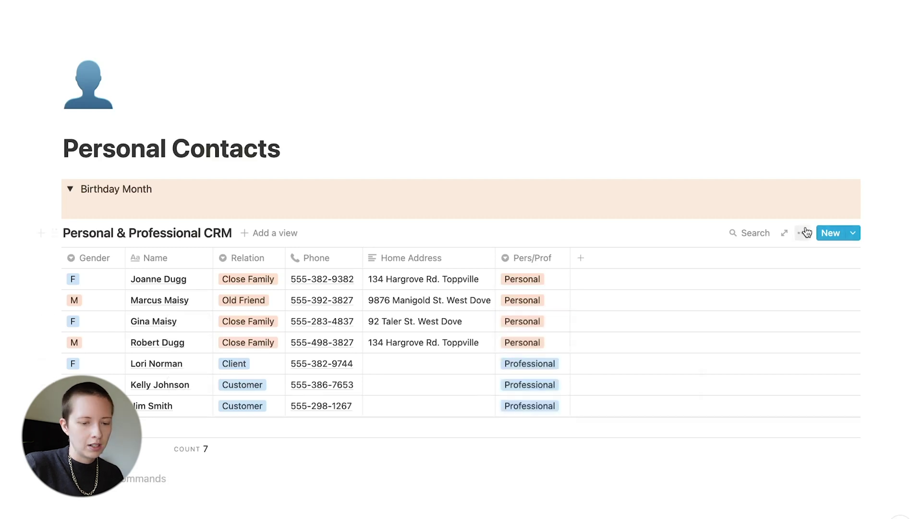
Filter the Personal Contacts table to show only entries where Pers/Prof is Personal
left_click(804, 233)
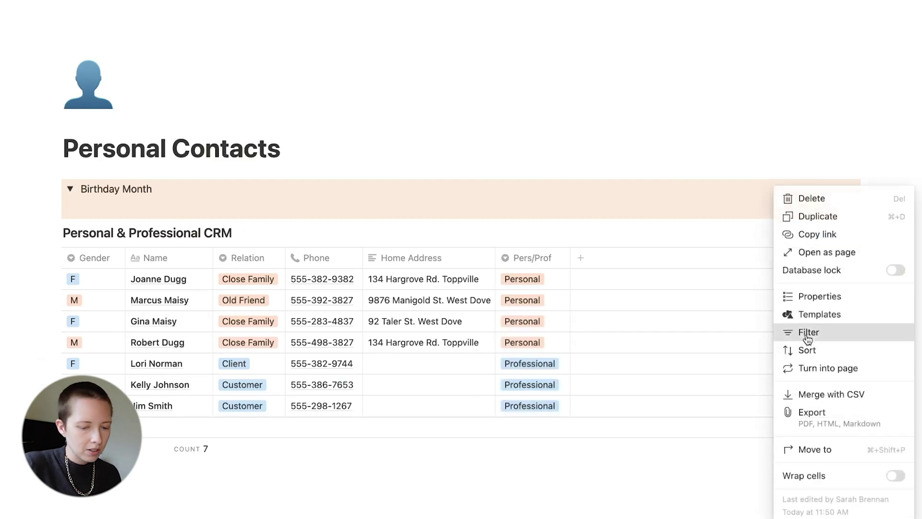
left_click(807, 333)
left_click(589, 353)
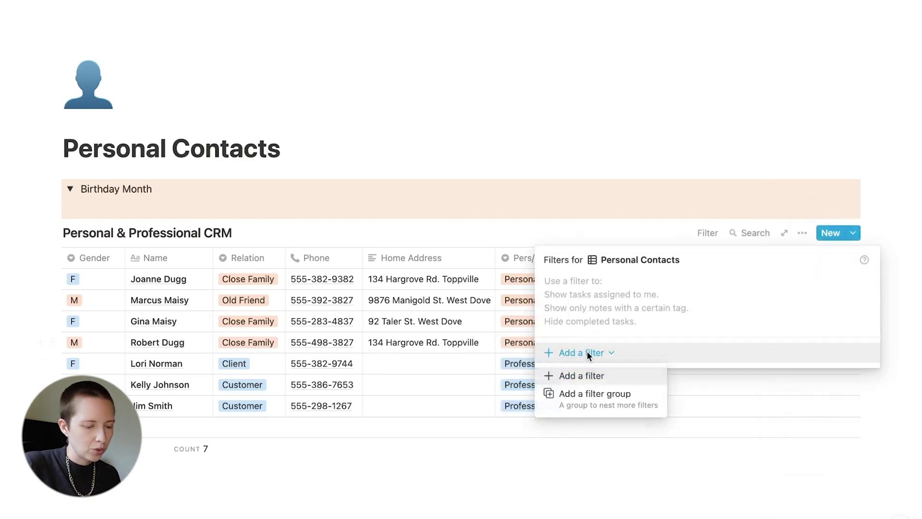
left_click(582, 376)
left_click(600, 293)
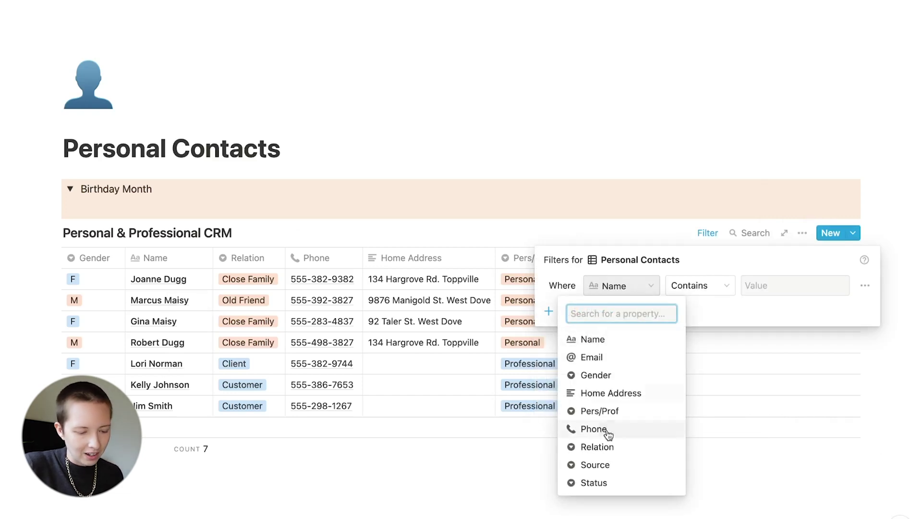
left_click(596, 411)
left_click(760, 288)
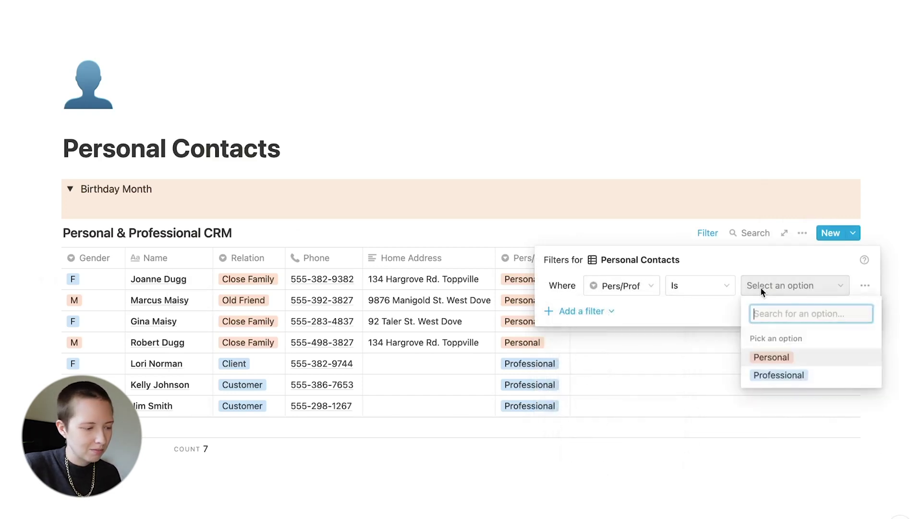
left_click(774, 358)
left_click(367, 435)
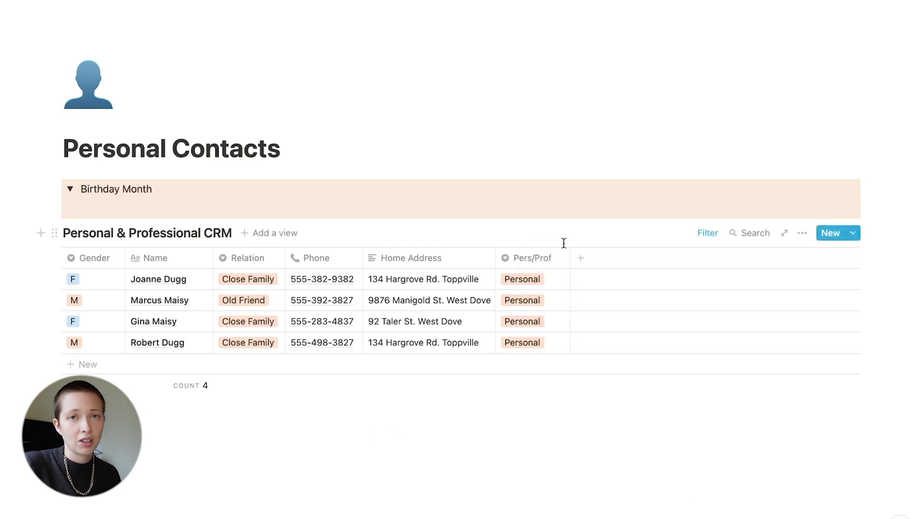
Add a blank trial contact to the filtered table and undo it, and hide the Pers/Prof column
left_click(302, 369)
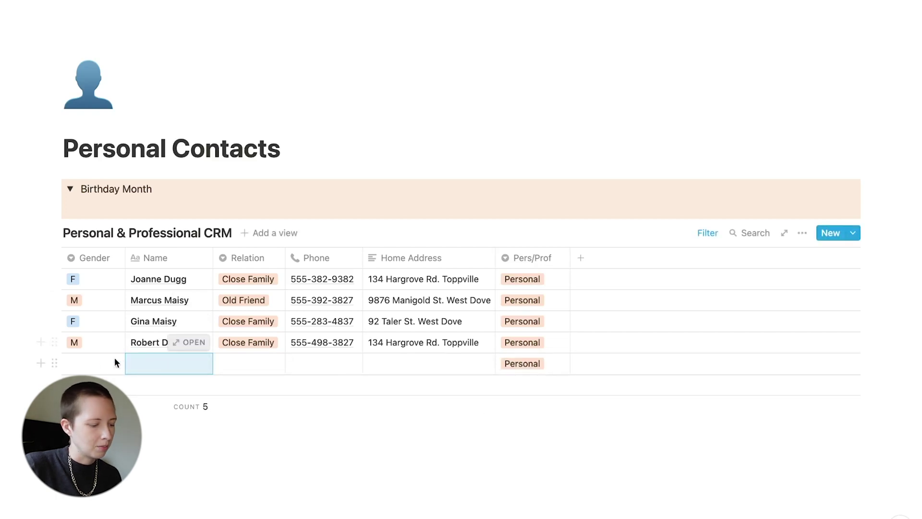
key("super+z")
left_click(534, 265)
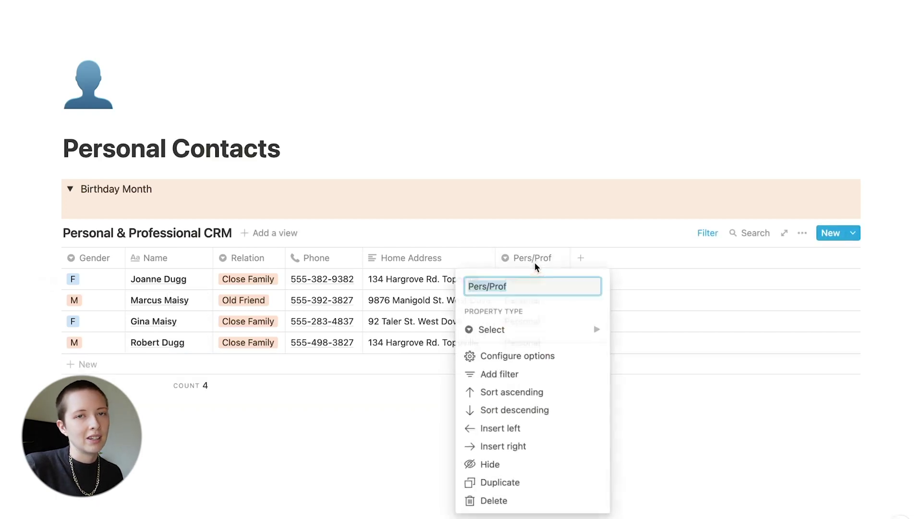
left_click(497, 464)
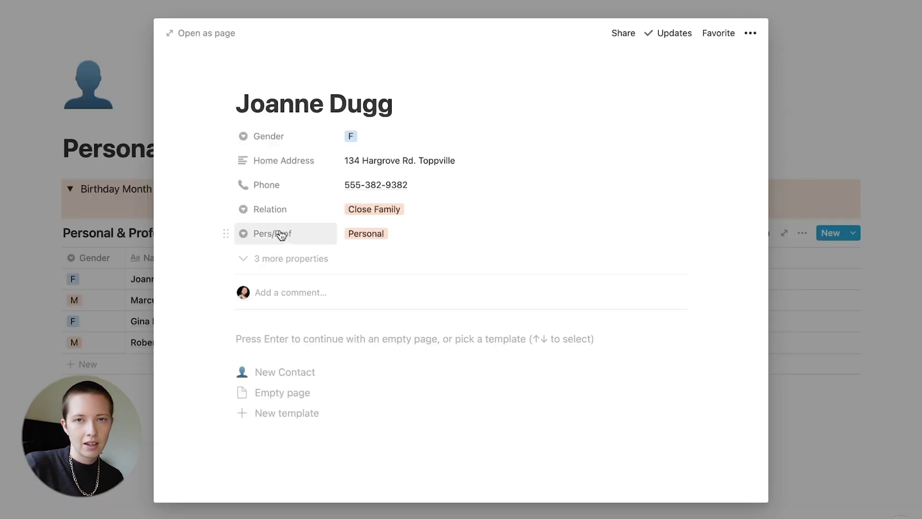
Set the Pers/Prof property to Hide when empty from the first contact's page
left_click(281, 235)
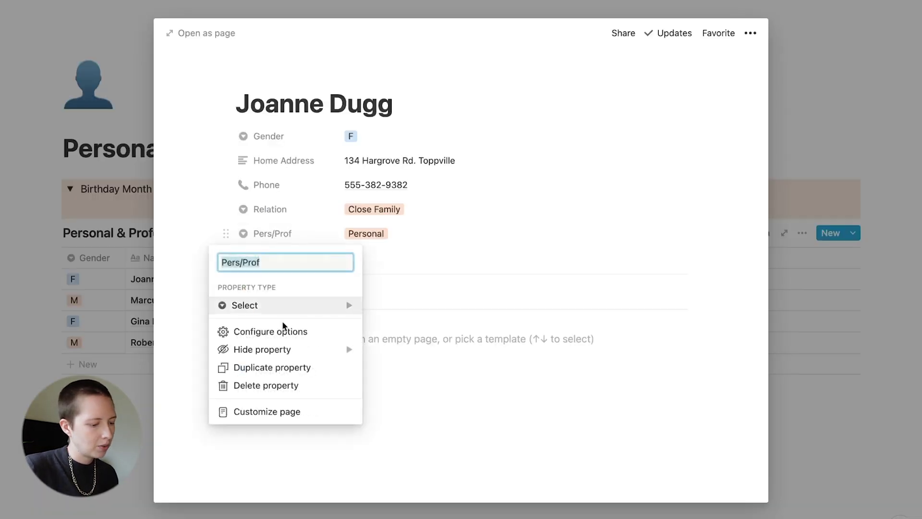
mouse_move(336, 355)
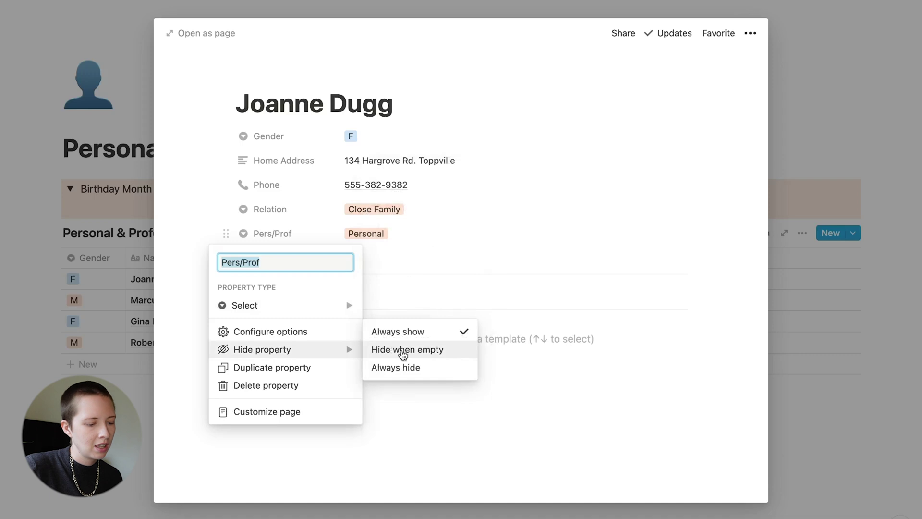
left_click(405, 351)
left_click(418, 316)
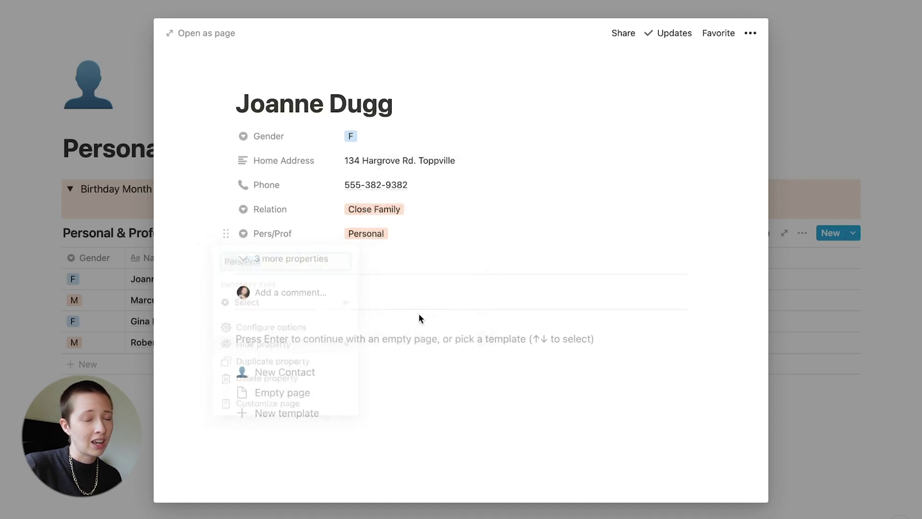
Set the Relation property to Hide when empty and close the contact's page
left_click(279, 211)
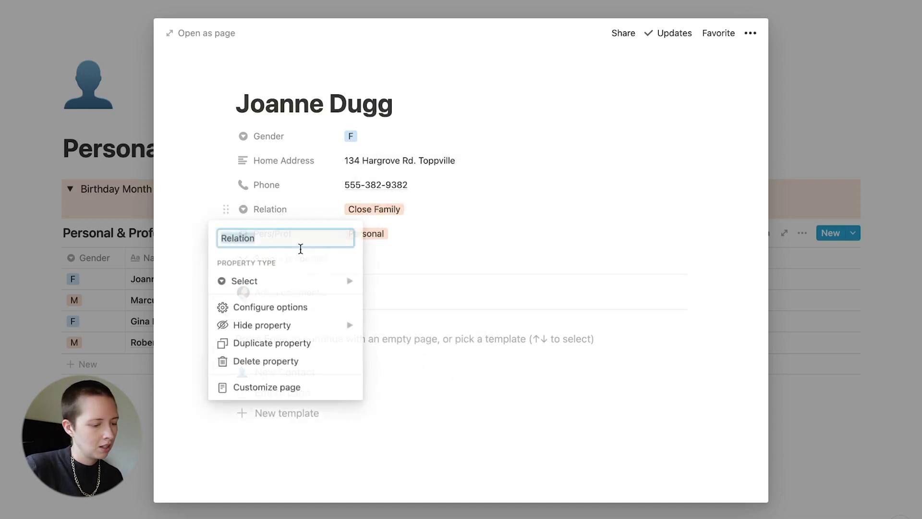
mouse_move(301, 332)
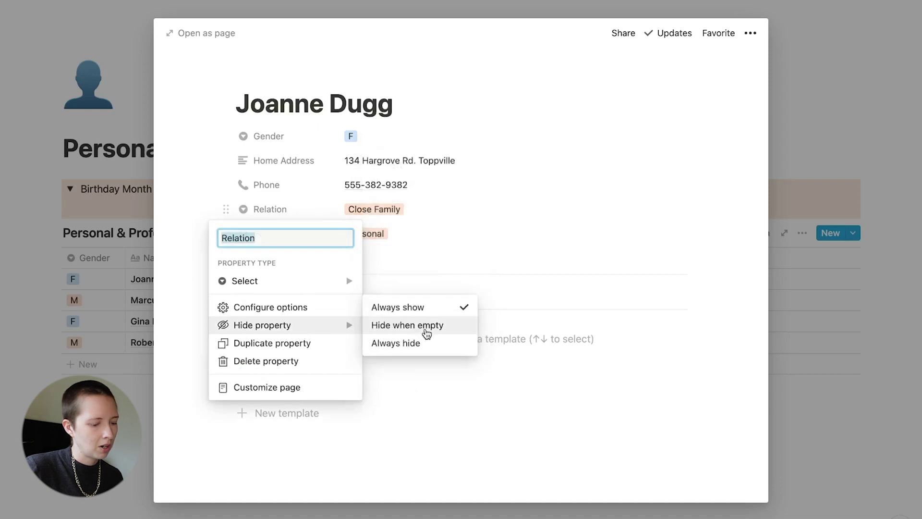
left_click(426, 333)
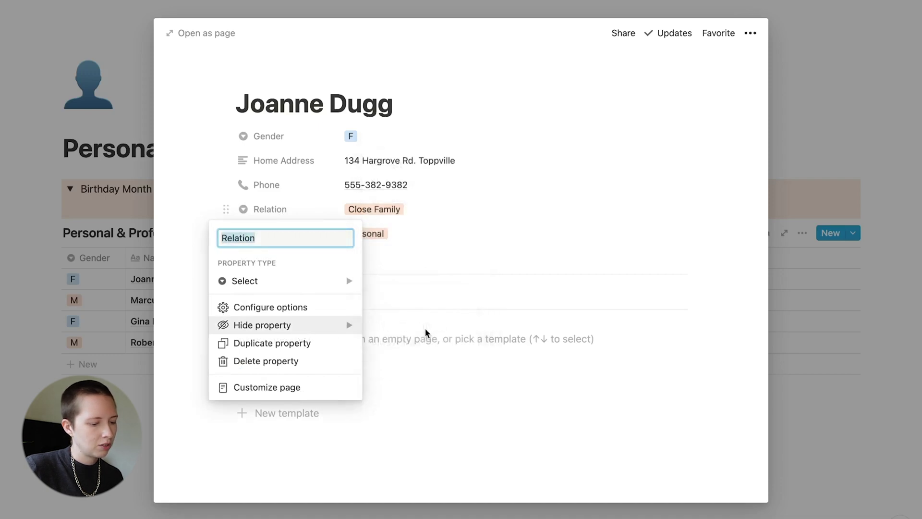
left_click(420, 251)
key("Escape")
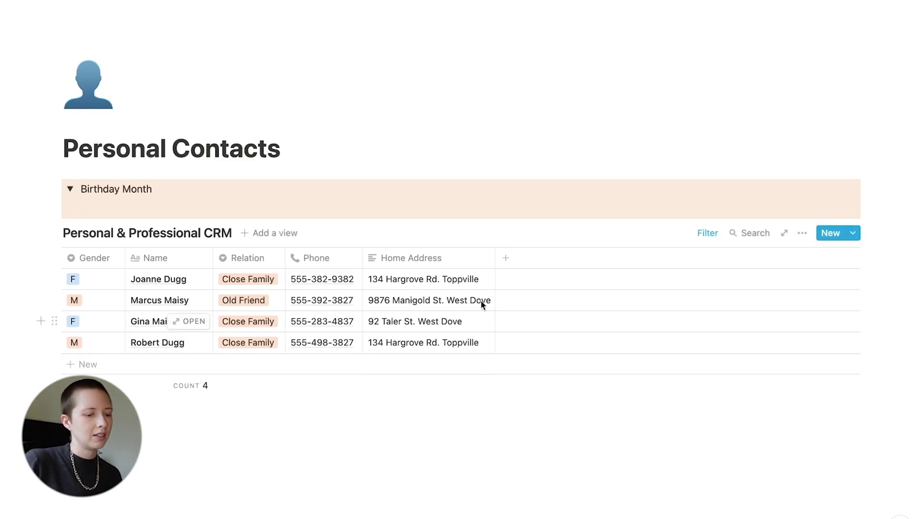
Add a Date property named DOB to the table and narrow its column
left_click(531, 260)
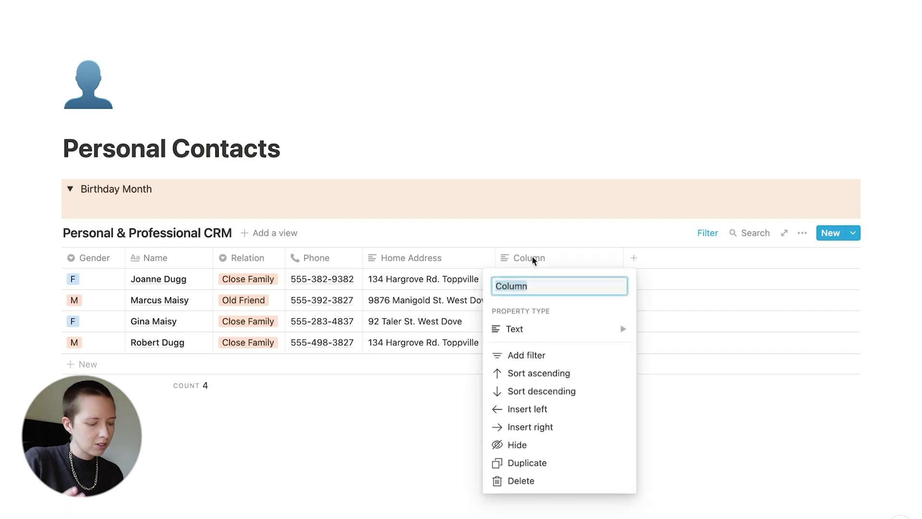
type("DOB")
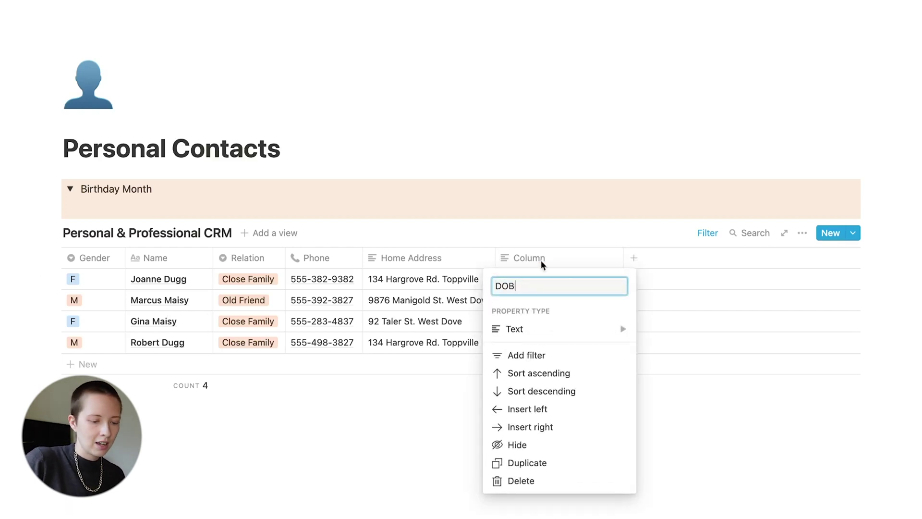
mouse_move(550, 330)
left_click(705, 285)
left_click_drag(624, 258, 556, 259)
Fill in the date of birth for each of the four personal contacts in the DOB column
left_click(527, 290)
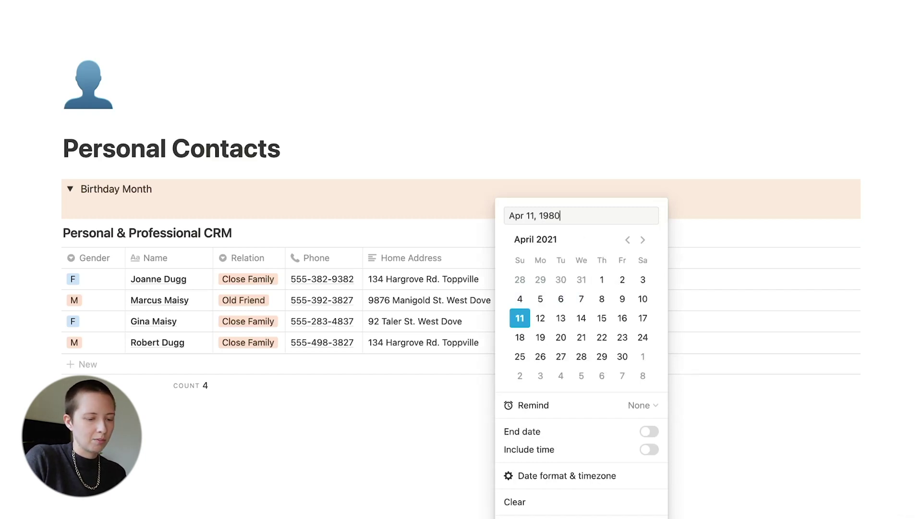
key("Return")
Add a Formula property named "Bday Month?" after the DOB column
left_click(609, 262)
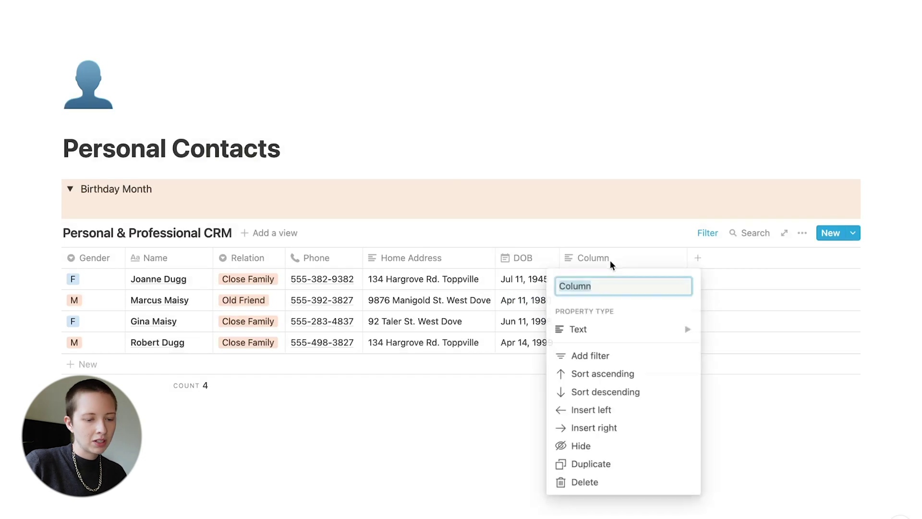
type("Bday")
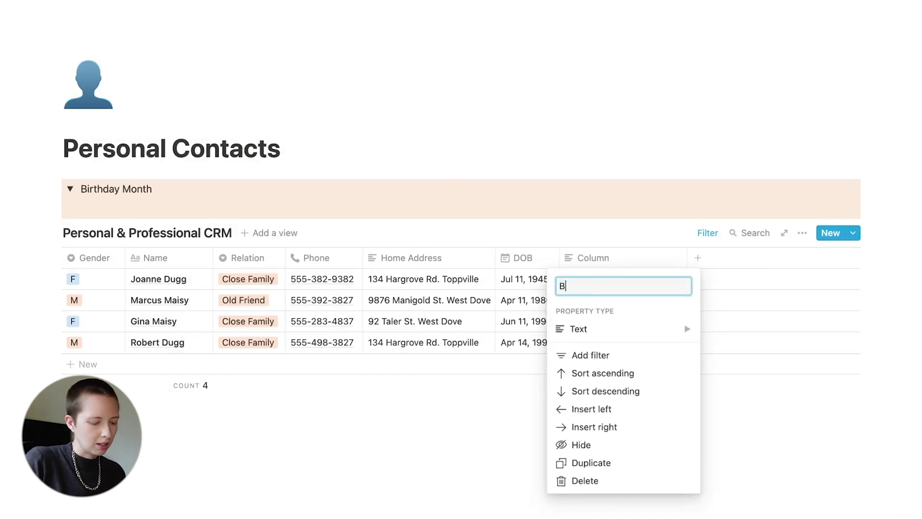
type(" Month?")
mouse_move(648, 330)
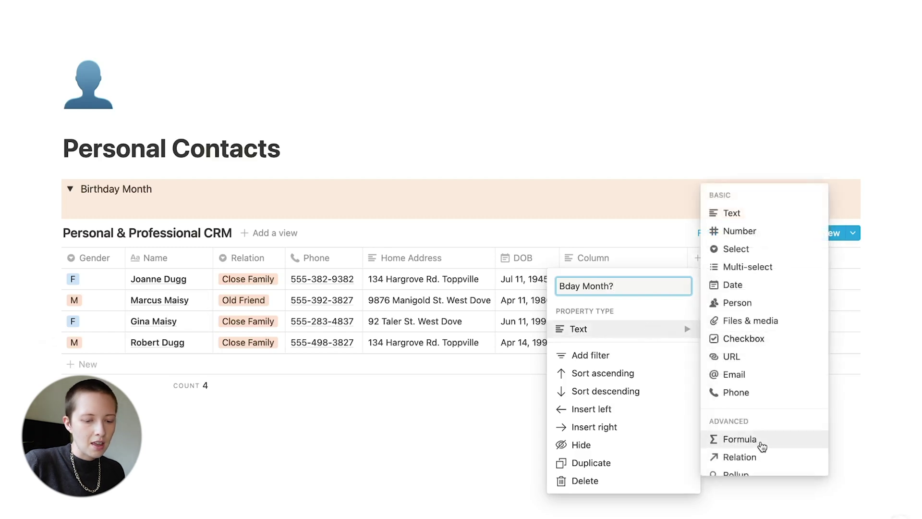
left_click(762, 440)
Enter the formula month(prop("DOB")) == month(now()) for the Bday Month? property
left_click(595, 344)
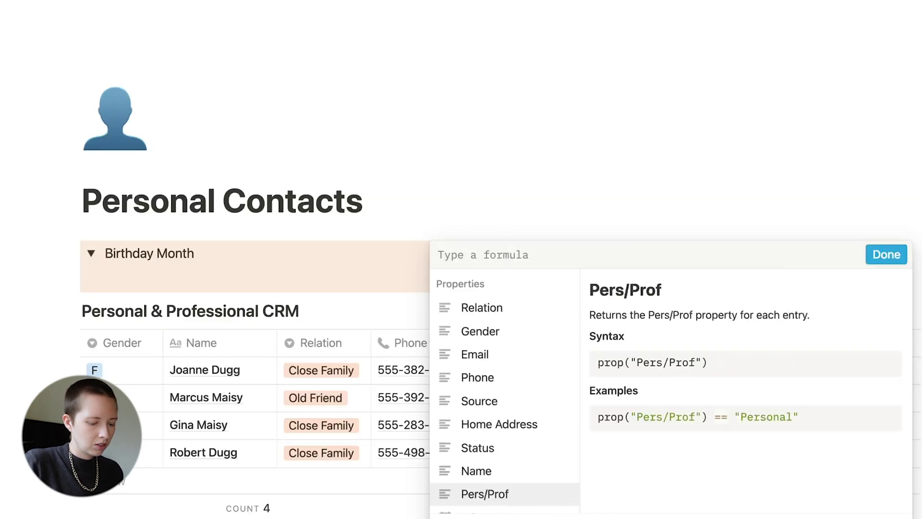
type("month(")
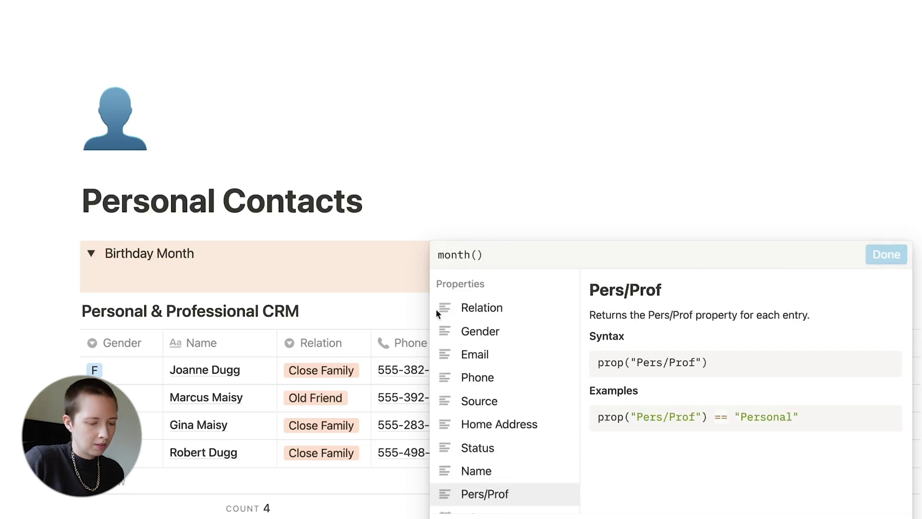
scroll(496, 404, "down", 3)
left_click(491, 410)
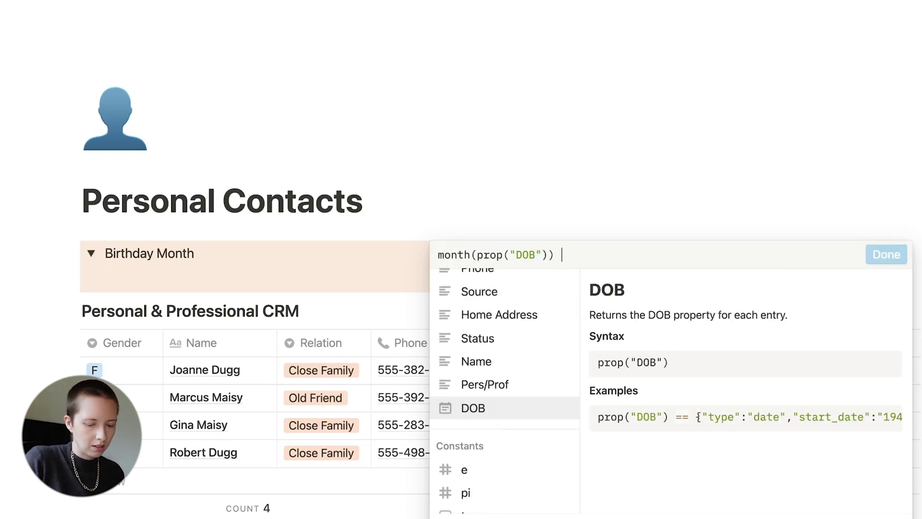
type("== month")
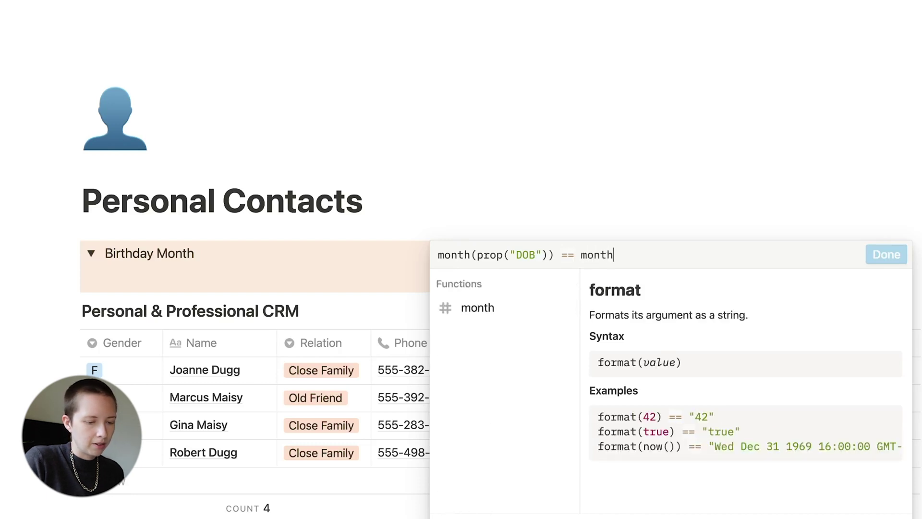
type("(")
scroll(490, 418, "down", 2)
type("now()")
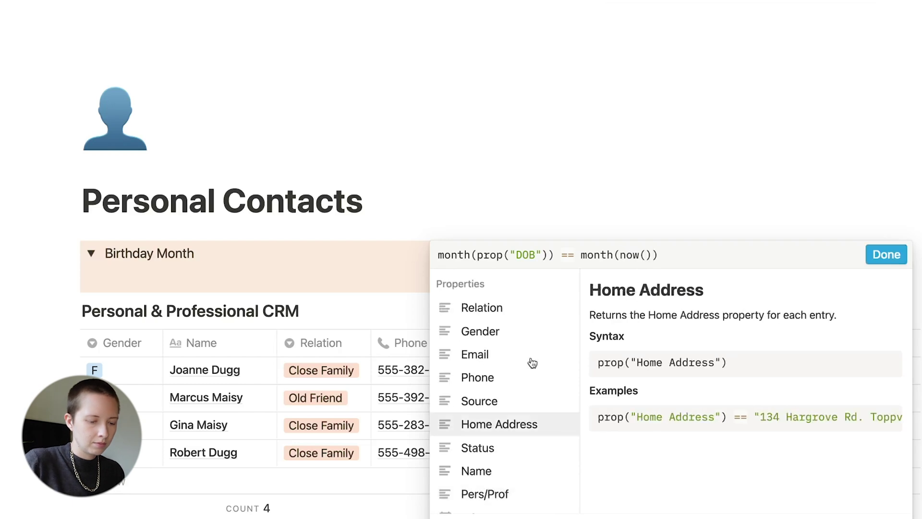
key("Return")
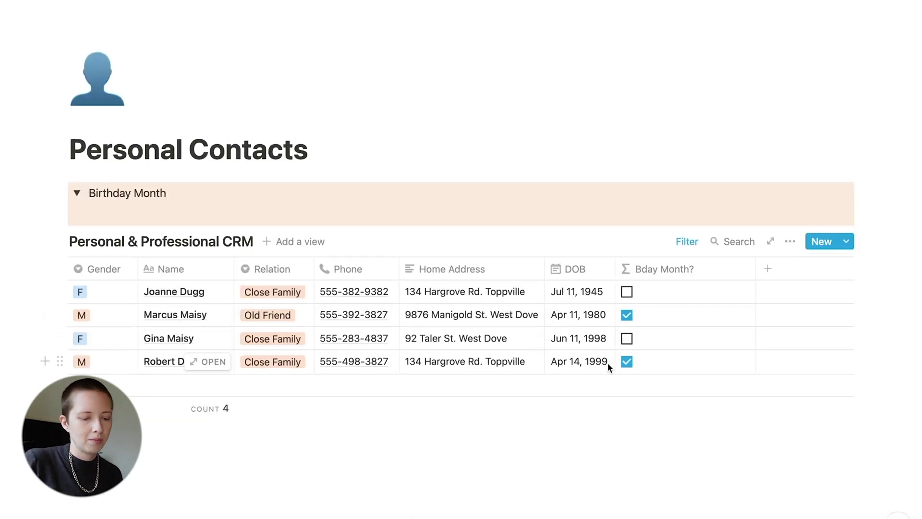
Insert a linked database of Personal & Professional CRM inside the Birthday Month toggle
left_click(213, 207)
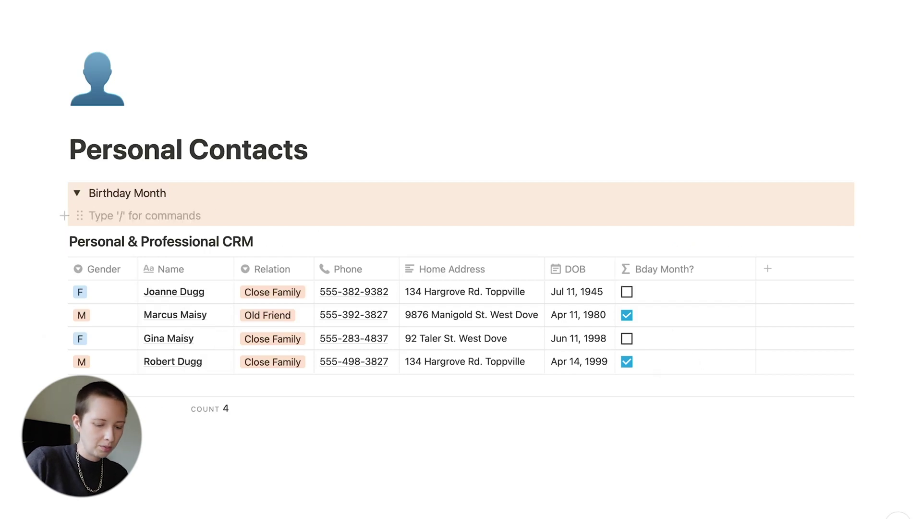
type("/linked")
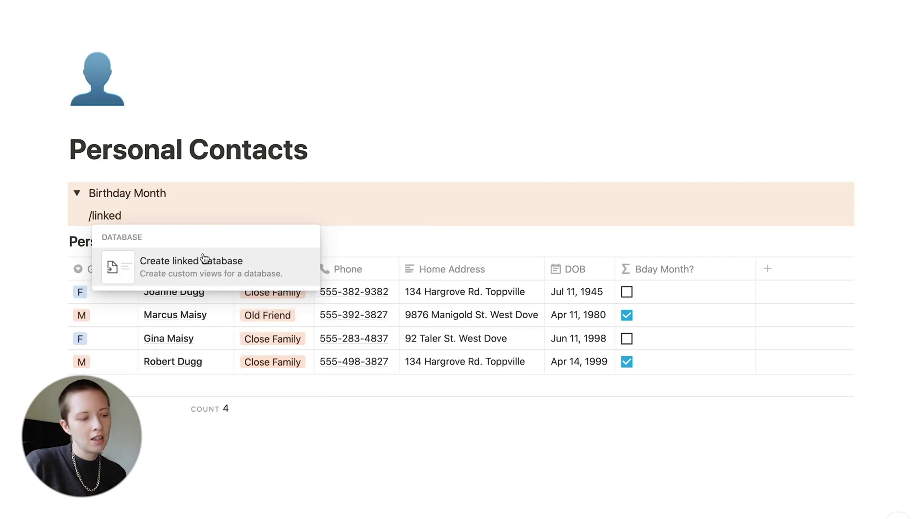
left_click(209, 261)
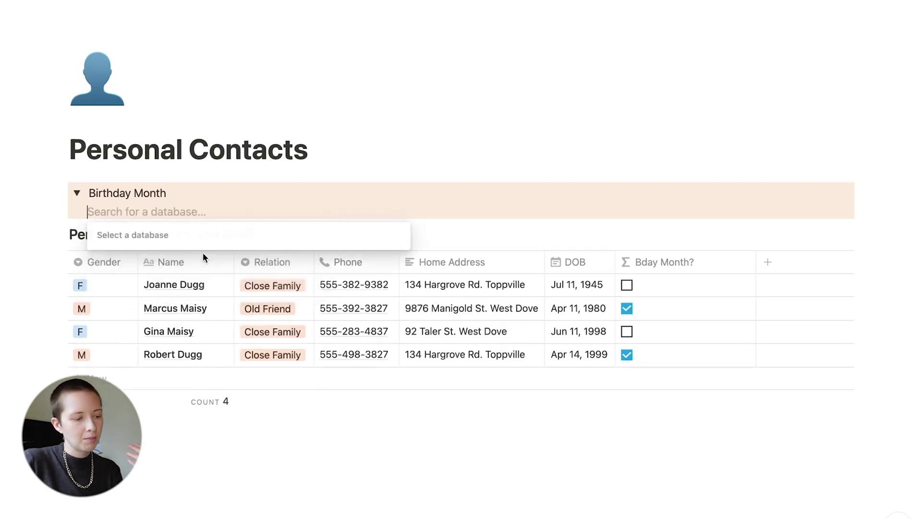
type("Personal ")
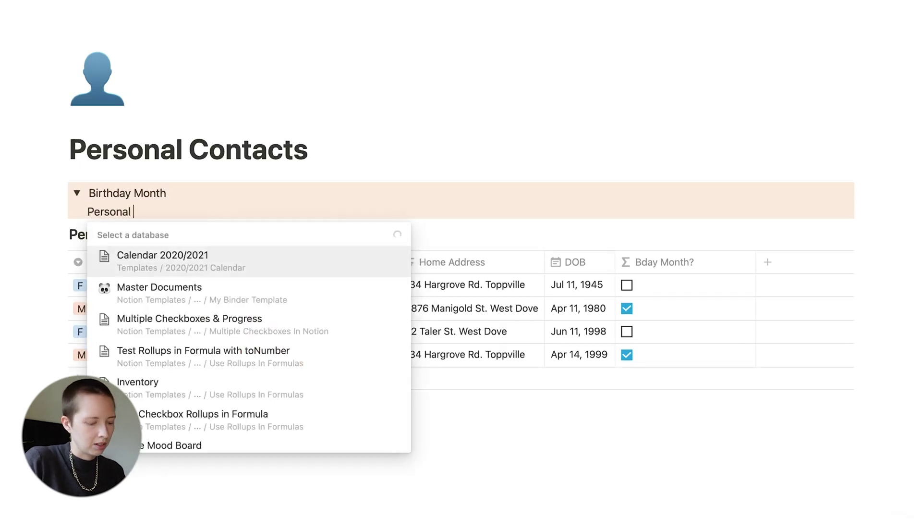
type("& Pr")
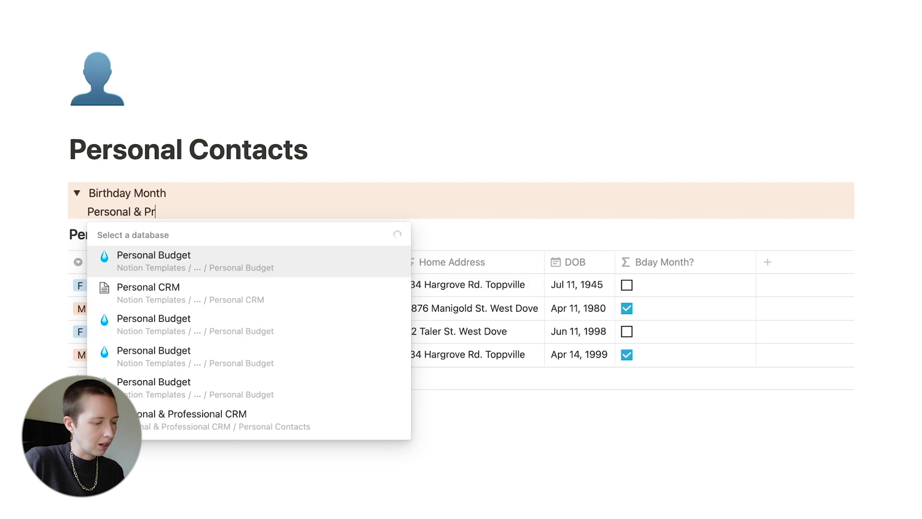
left_click(214, 268)
Add an unnamed List view to the linked Personal & Professional CRM database in the Birthday Month toggle
left_click(322, 221)
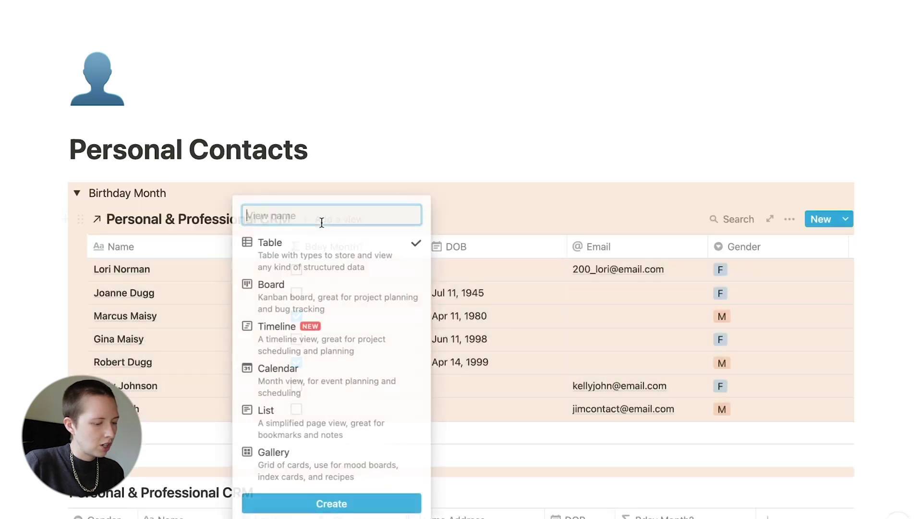
left_click(298, 420)
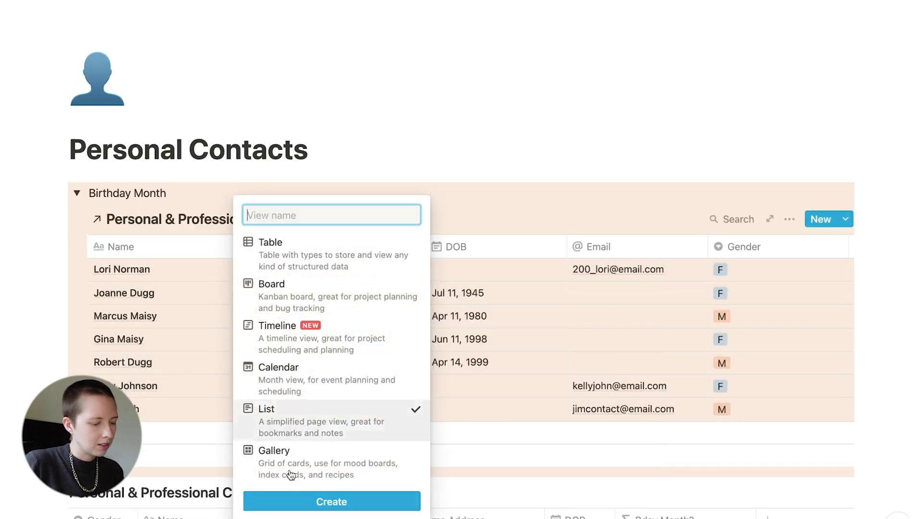
left_click(298, 502)
Filter the Birthday Month list view to contacts where Bday Month? is checked
left_click(790, 219)
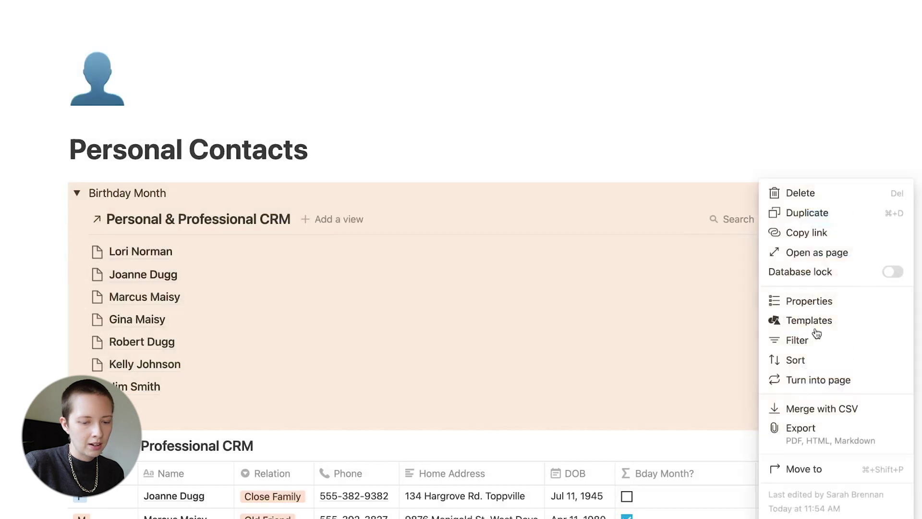
left_click(798, 340)
left_click(576, 352)
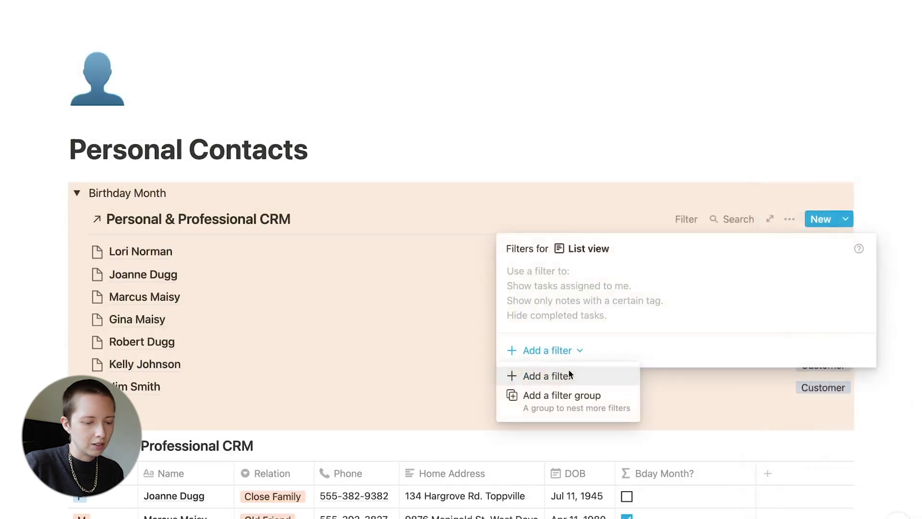
left_click(570, 375)
left_click(580, 75)
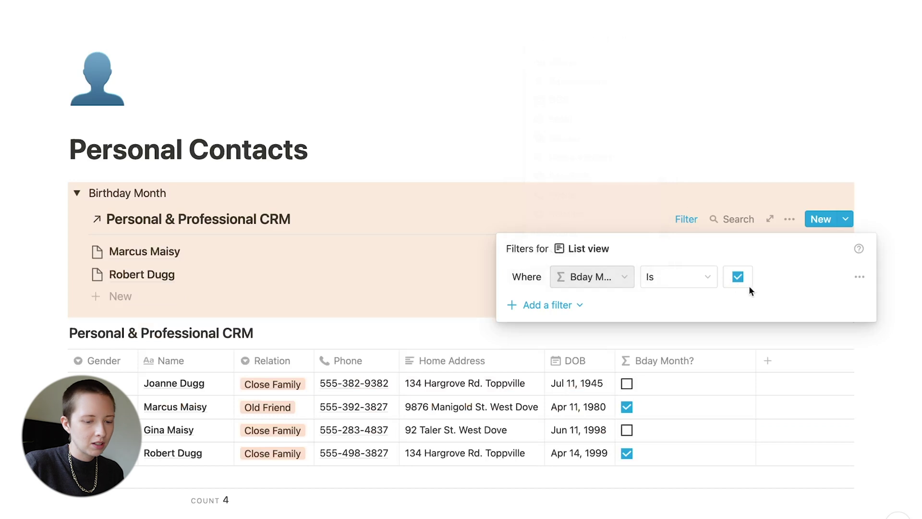
left_click(428, 117)
Hide the Bday Month? column in the Personal Contacts table below the toggle
scroll(428, 117, "down", 2)
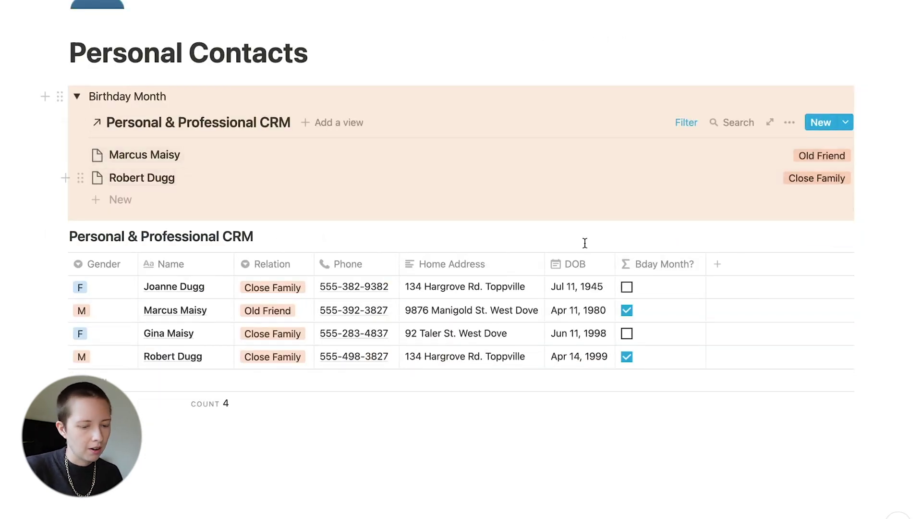
left_click(665, 263)
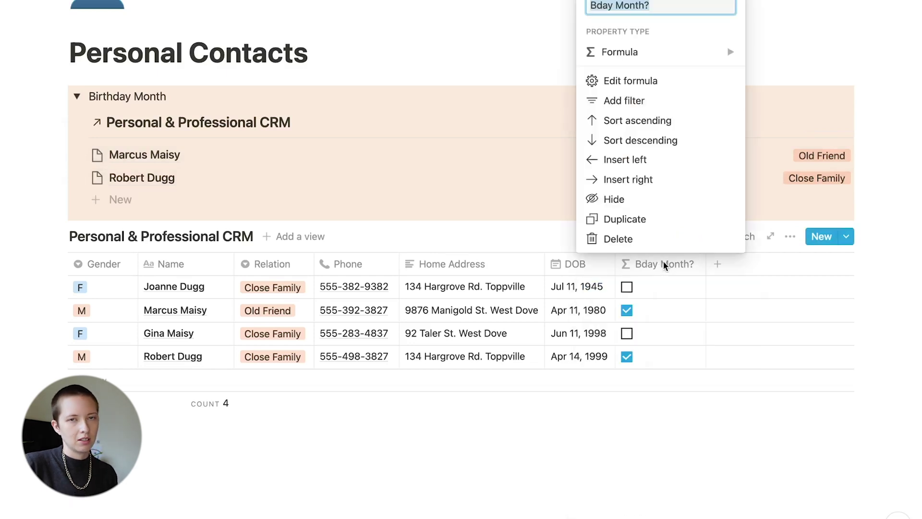
left_click(658, 201)
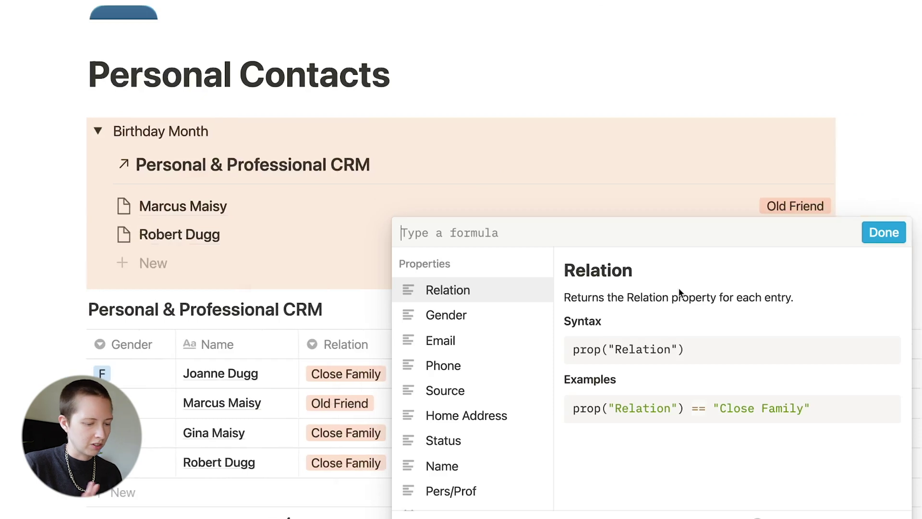
Enter the formula replace(prop("Name"), ".*[ ]", "") for the Last Name property
type("replace(")
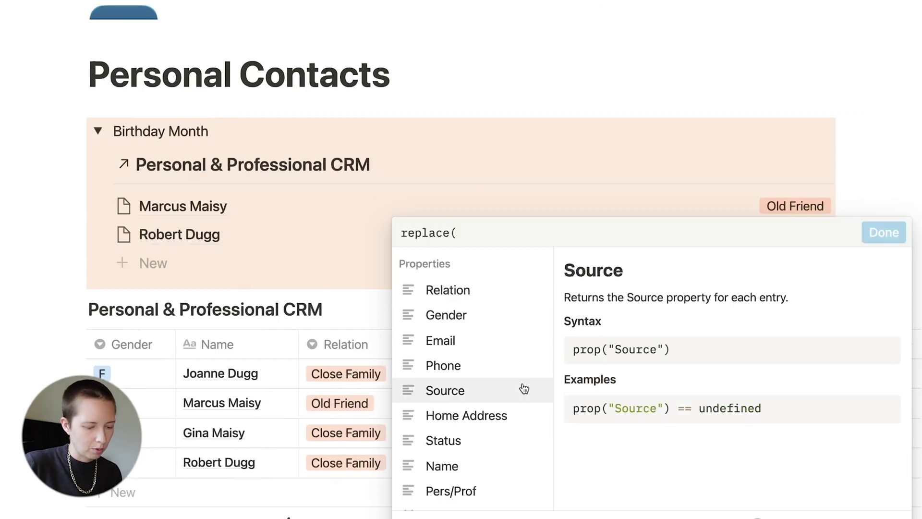
scroll(525, 387, "down", 2)
left_click(482, 413)
type(", \"\",")
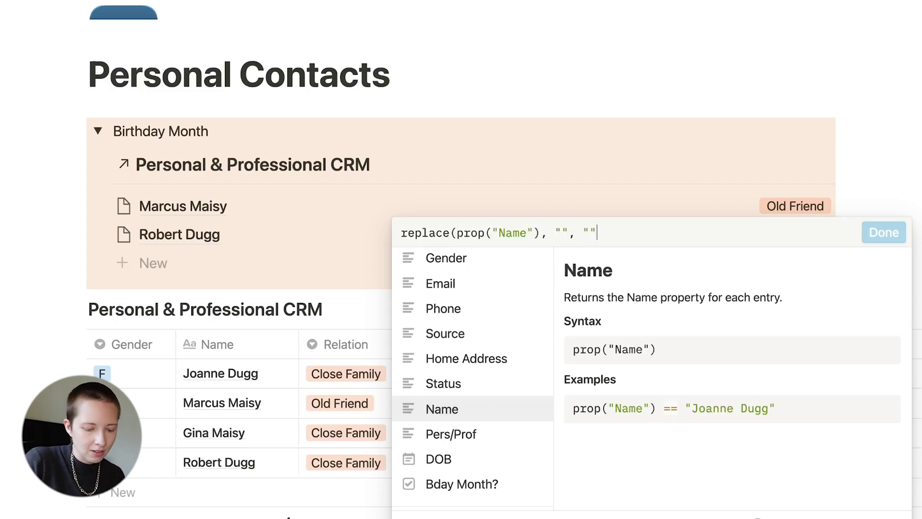
type(")")
left_click(565, 233)
type(".*[")
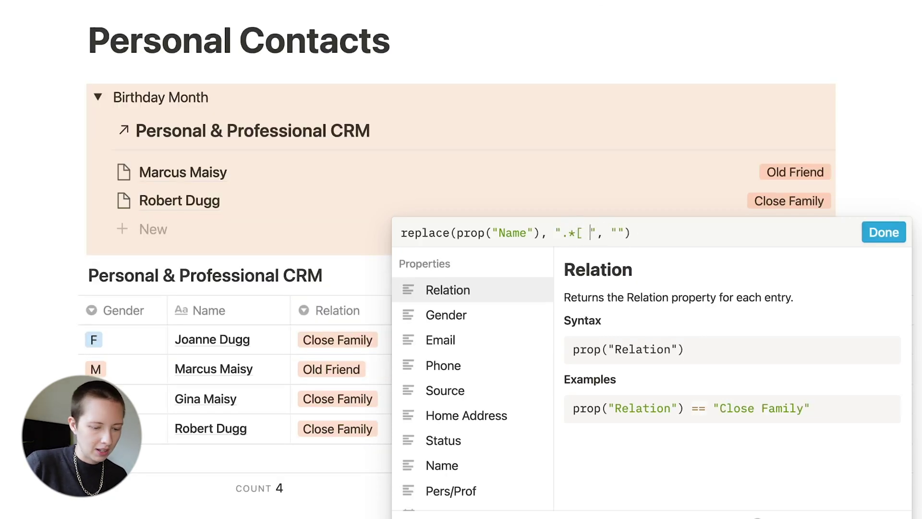
left_click_drag(578, 236, 593, 238)
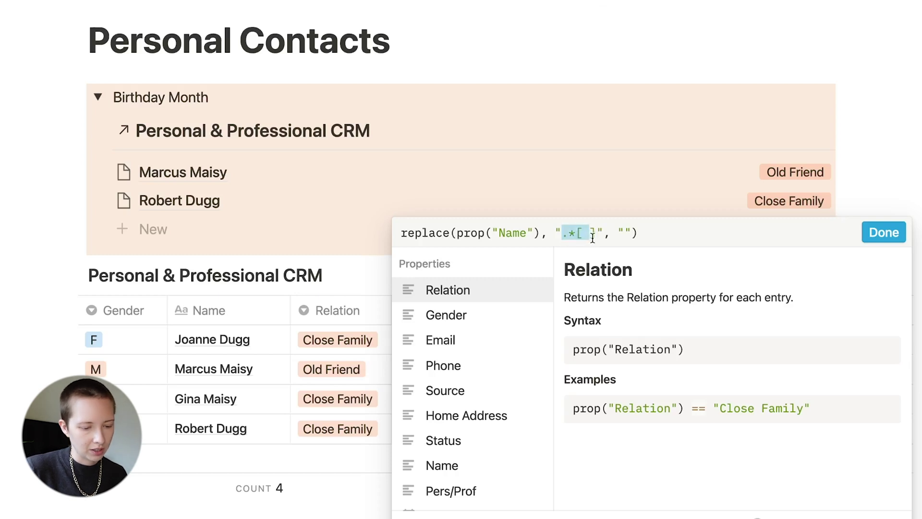
left_click(627, 232)
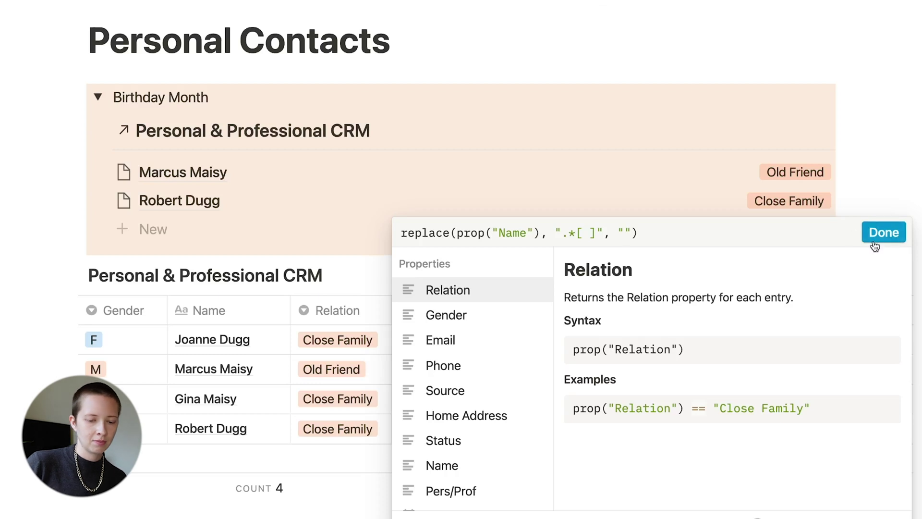
key("Down")
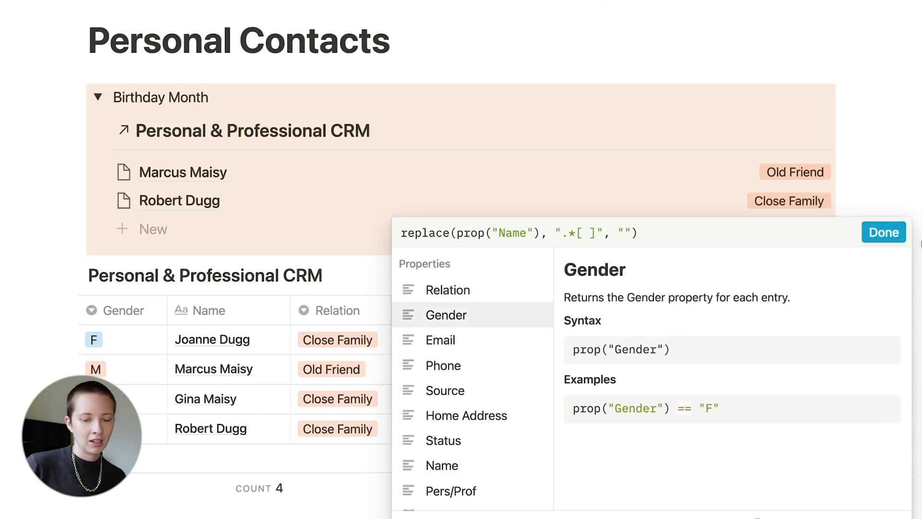
left_click(884, 232)
scroll(849, 330, "right", 1)
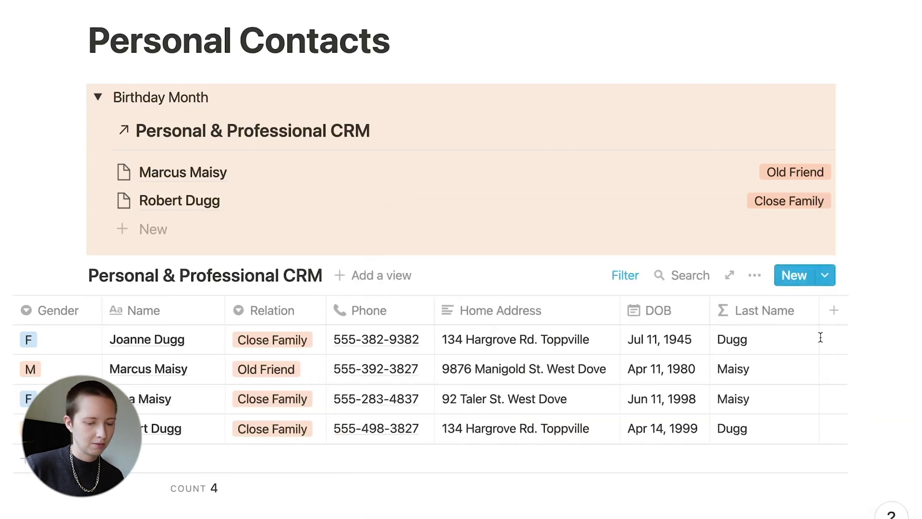
Sort the Personal Contacts table by Last Name in ascending order
key("super+minus")
left_click(768, 256)
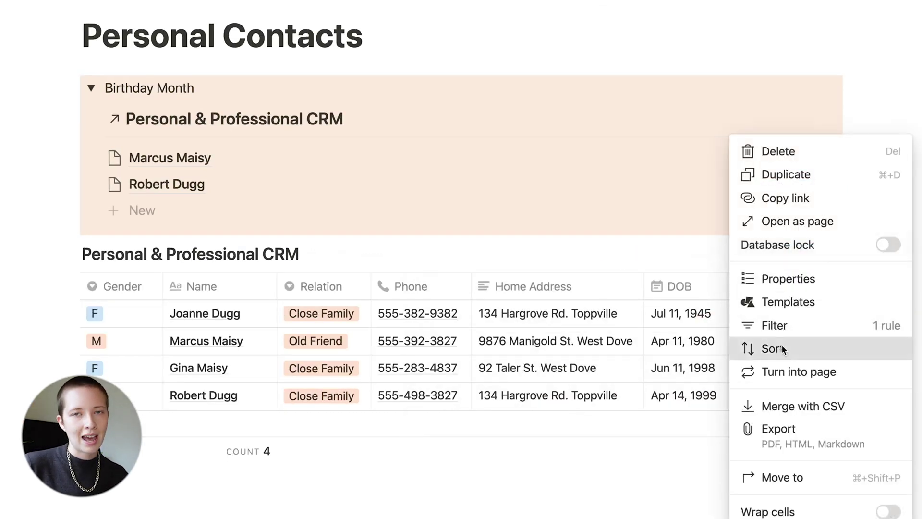
left_click(783, 348)
left_click(515, 409)
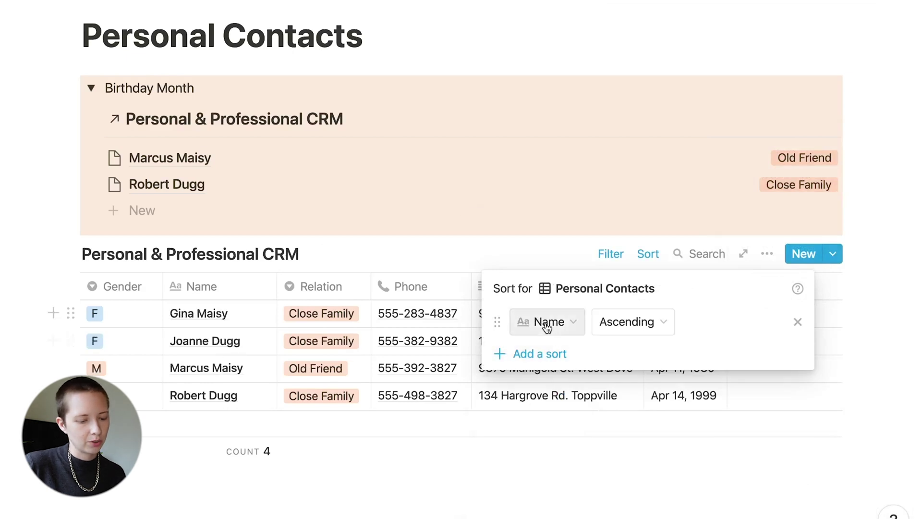
left_click(550, 323)
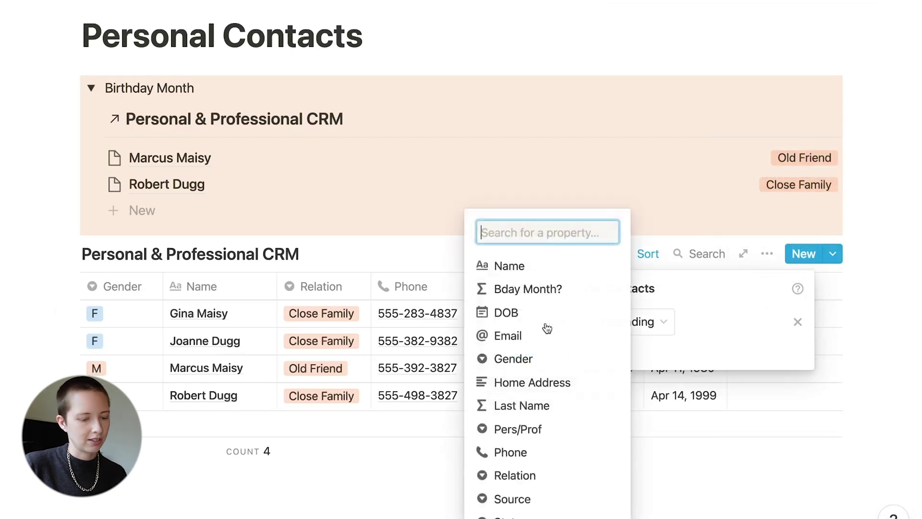
left_click(528, 406)
left_click(412, 239)
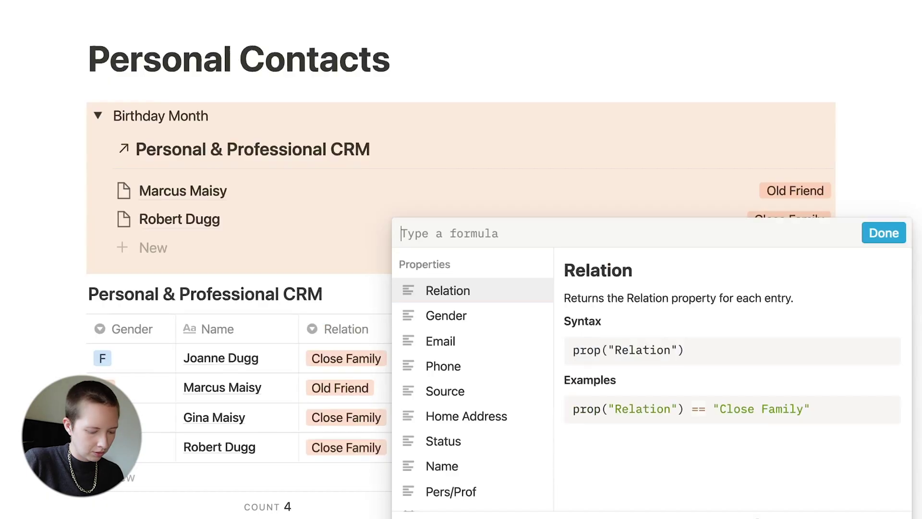
Enter the formula dateBetween(now(), prop("DOB"), "years") for the Age property
type("dateBet")
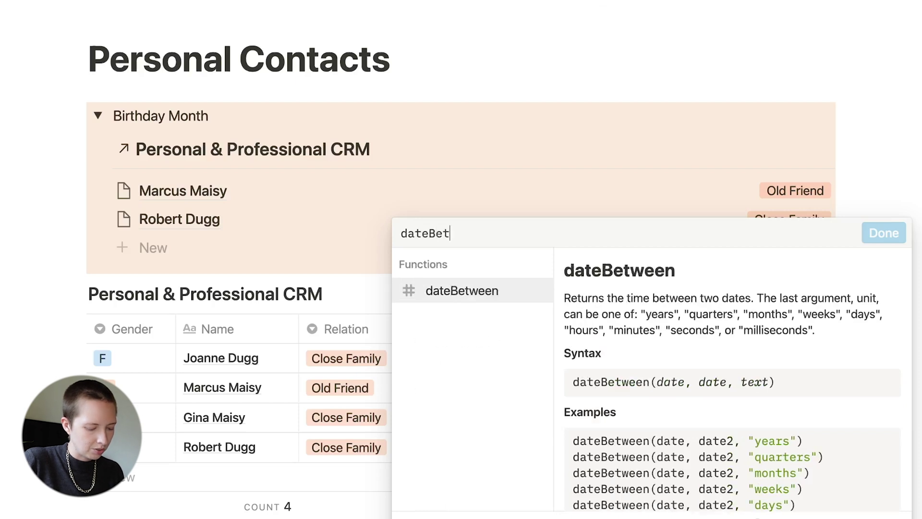
type("ween(")
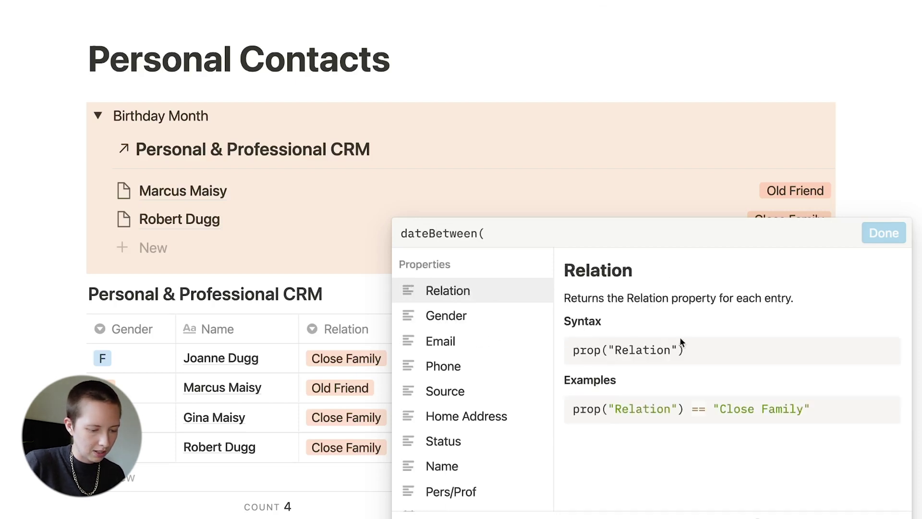
scroll(469, 364, "down", 5)
scroll(470, 353, "up", 2)
type("now(),")
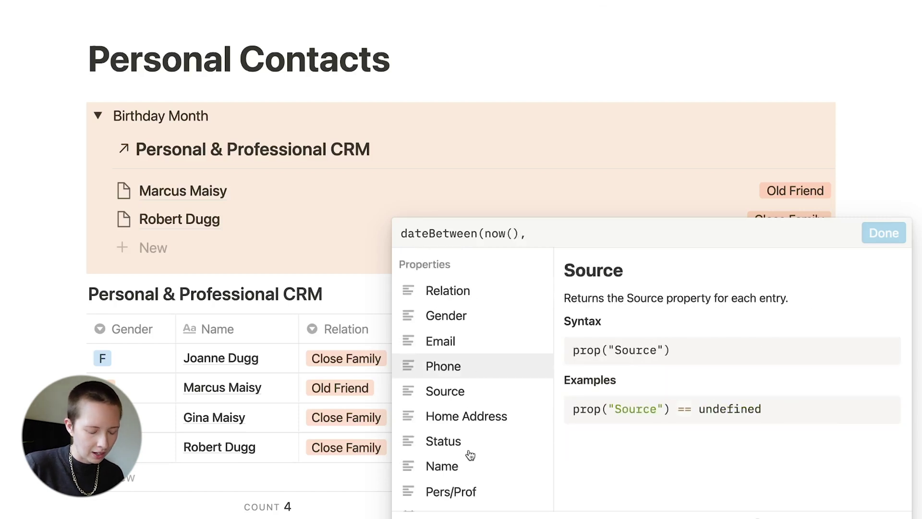
scroll(471, 447, "down", 3)
left_click(448, 402)
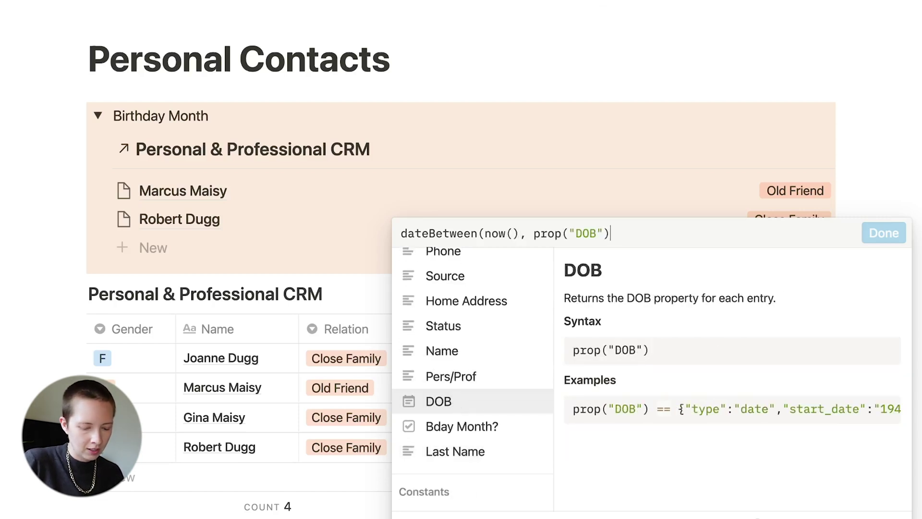
type(", \"nyear")
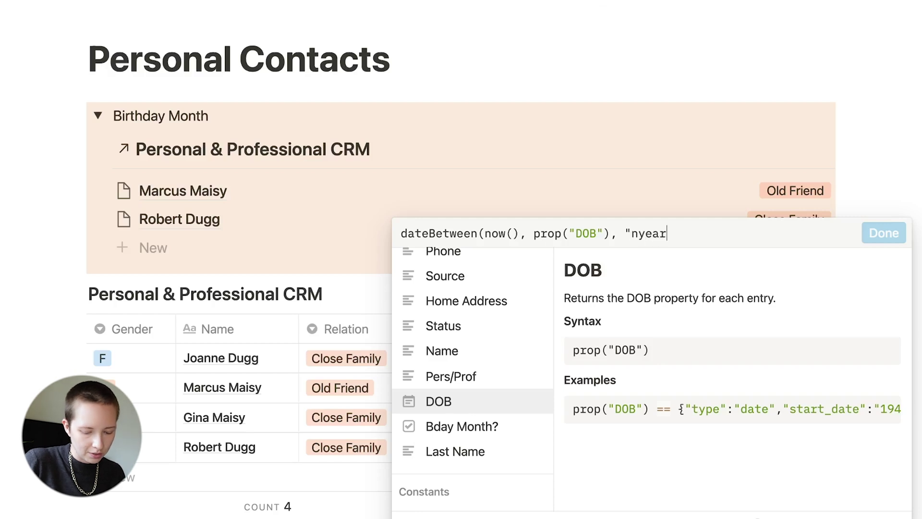
type("s\")")
key("Left")
key("Left")
key("Left")
key("Left")
key("Left")
key("Left")
key("Left")
key("BackSpace")
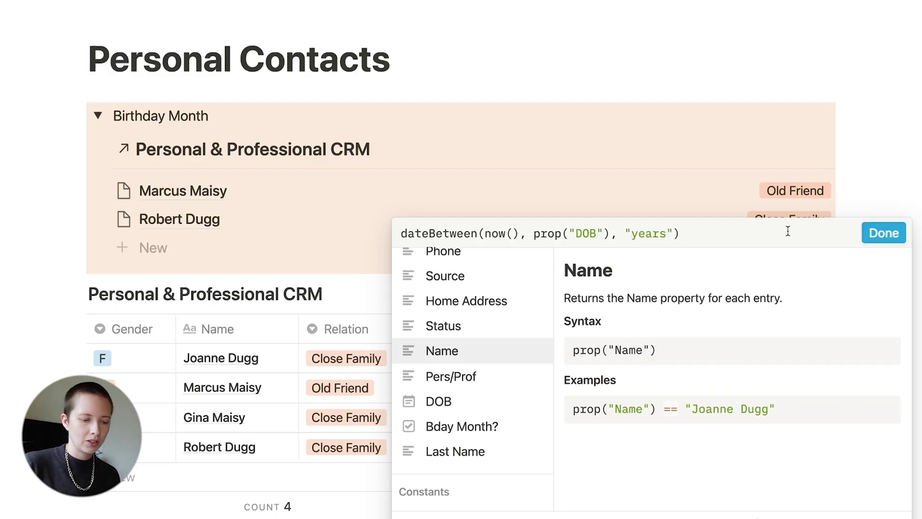
left_click(882, 235)
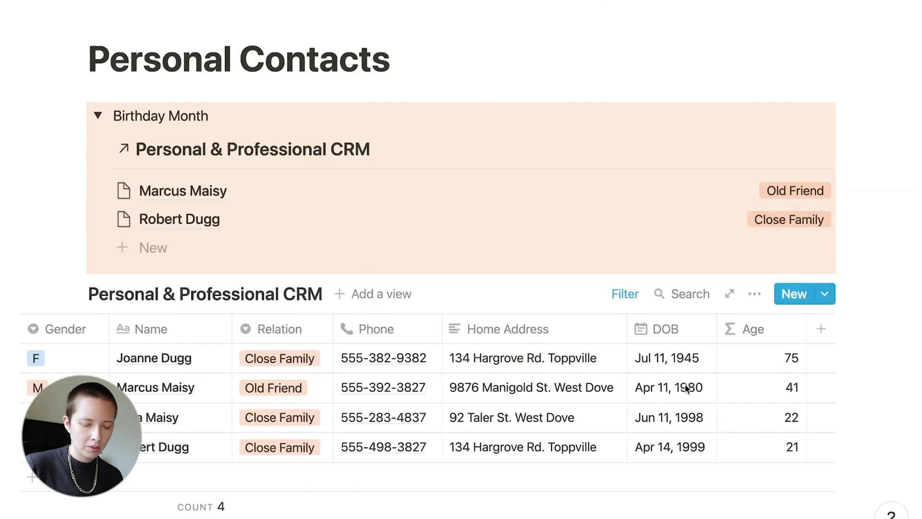
Change the Age formula to format(dateBetween(now(), prop("DOB"), "years")) + " Years Old"
left_click(753, 357)
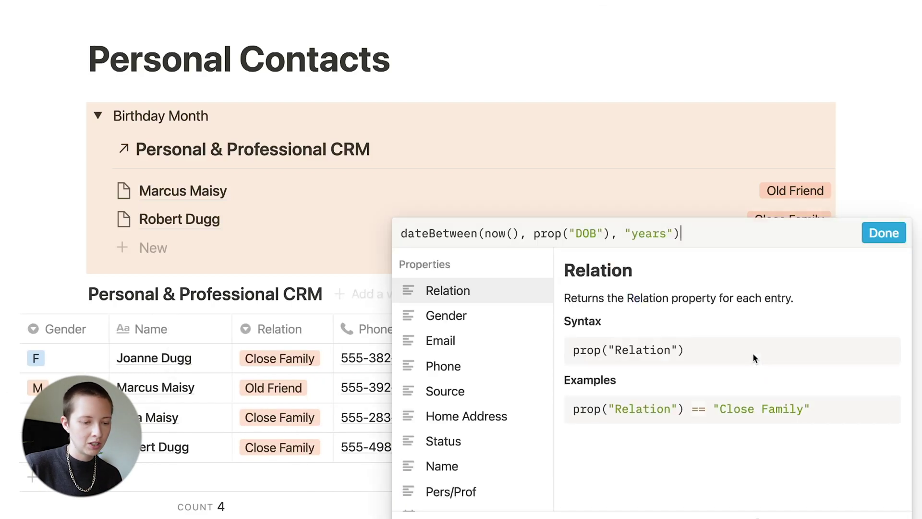
left_click(402, 234)
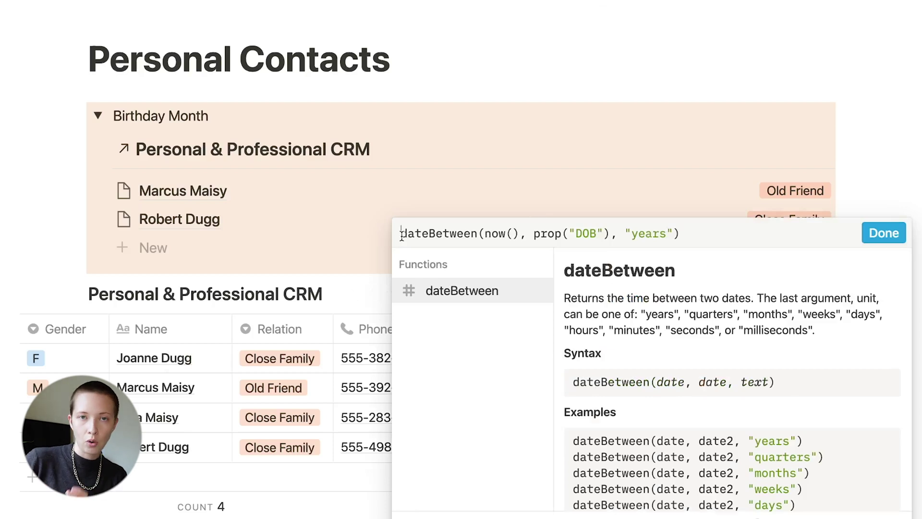
type("format(")
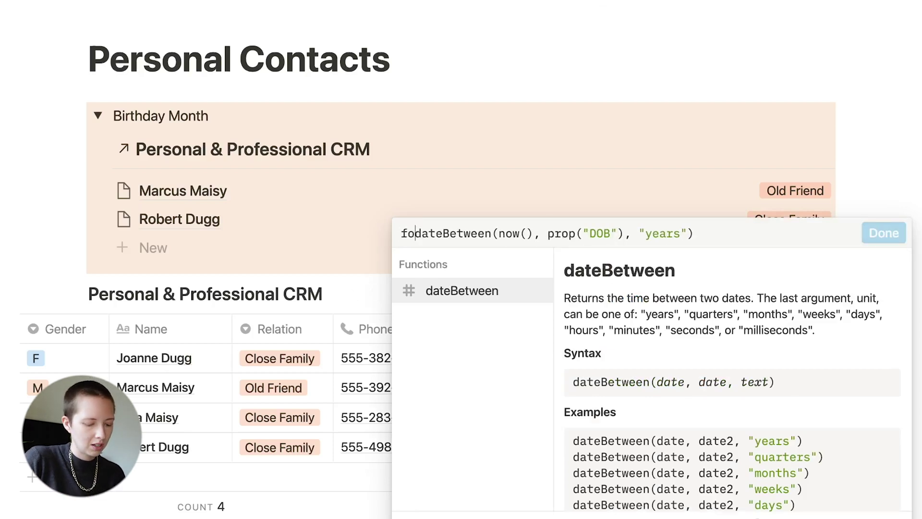
left_click(754, 227)
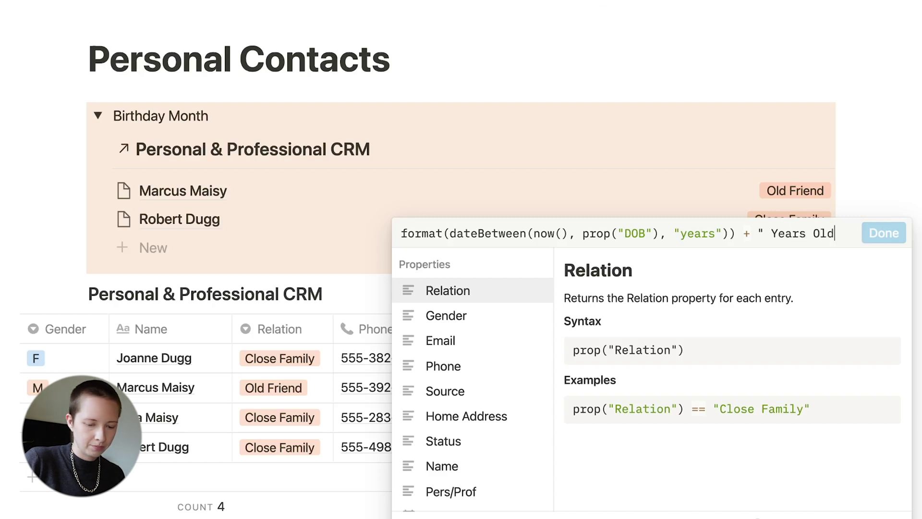
type("\"")
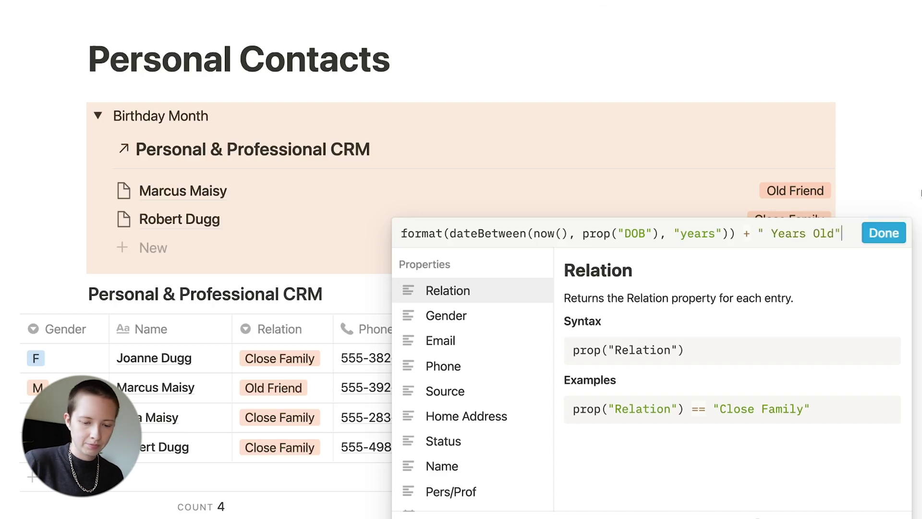
left_click(885, 232)
Show the Age property in the Birthday Month list view
left_click(777, 124)
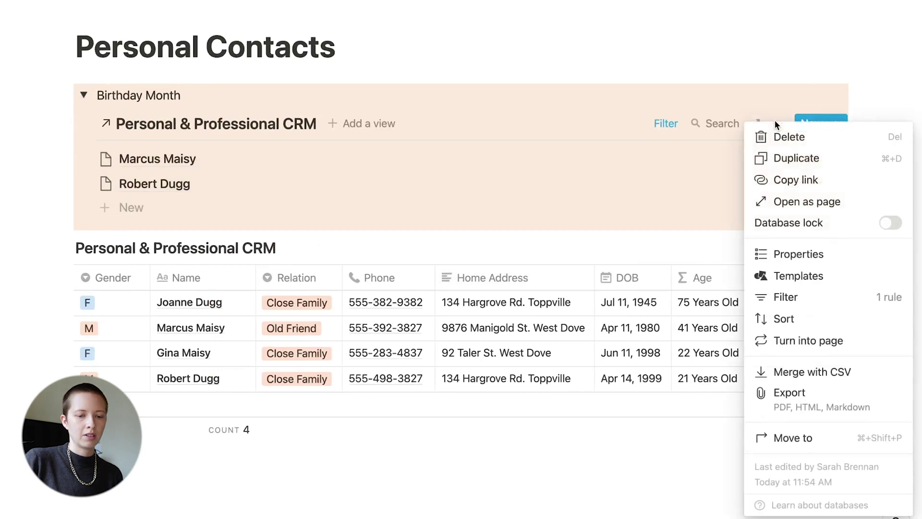
left_click(807, 254)
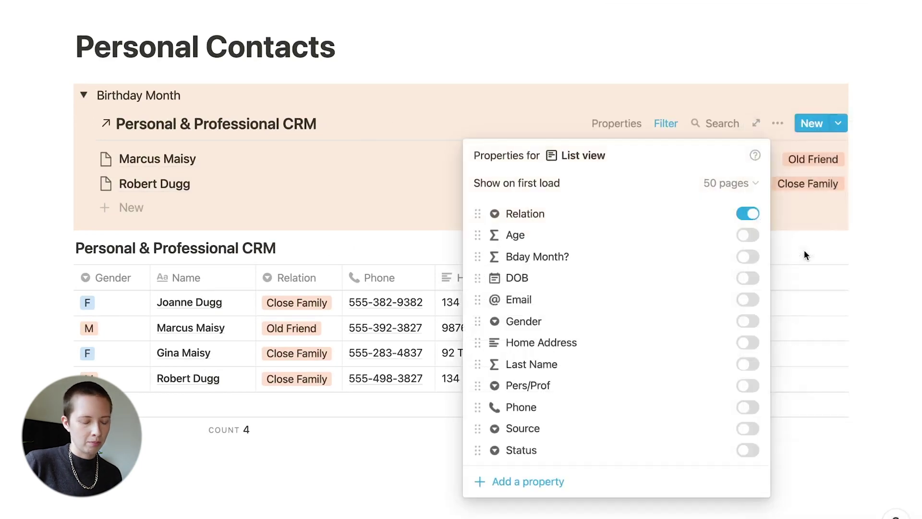
left_click(758, 242)
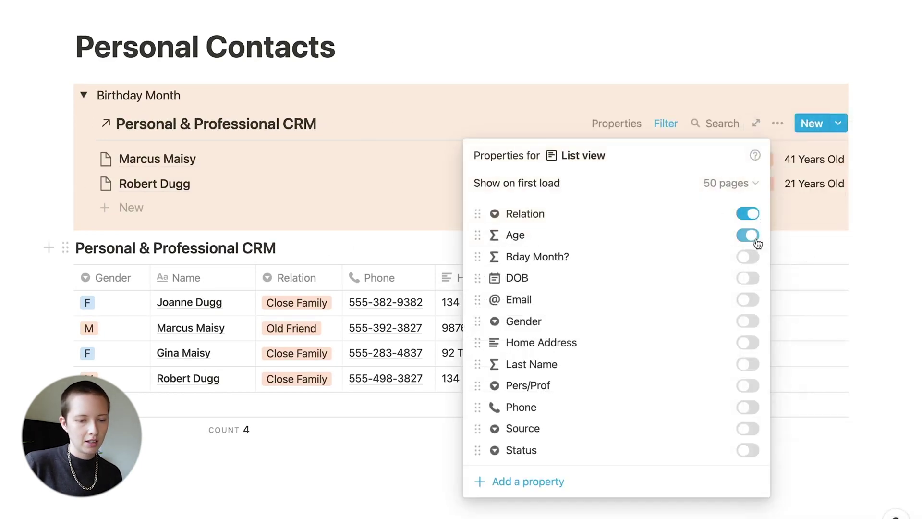
left_click(885, 234)
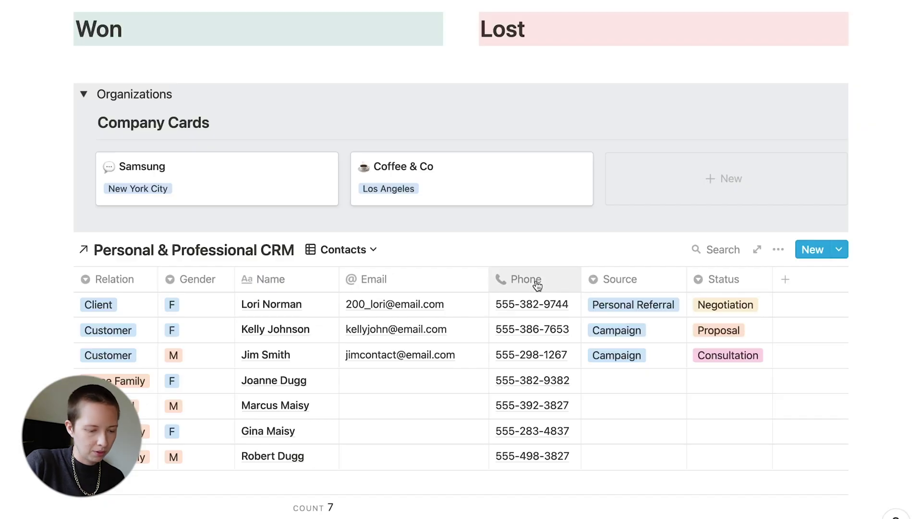
Hide the Status column and show the Pers/Prof property in the Contacts table of the Personal & Professional CRM
key("super+minus")
left_click(664, 253)
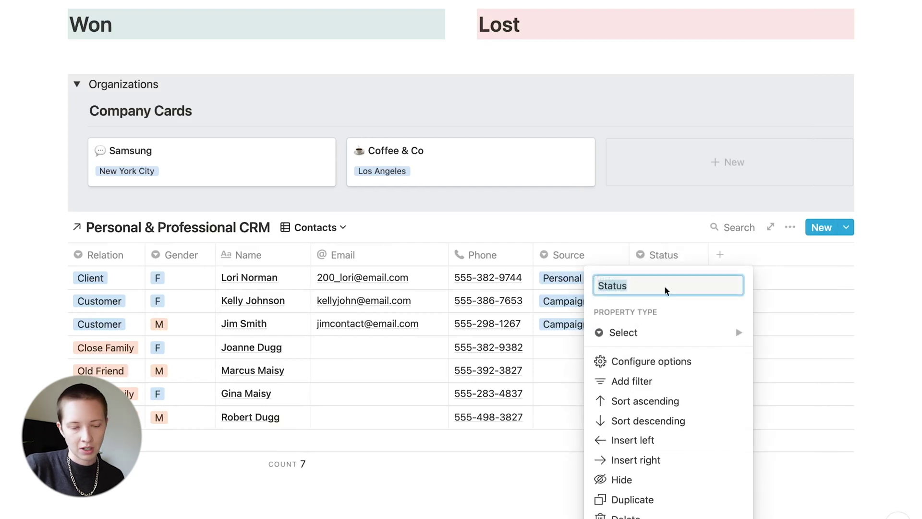
left_click(650, 479)
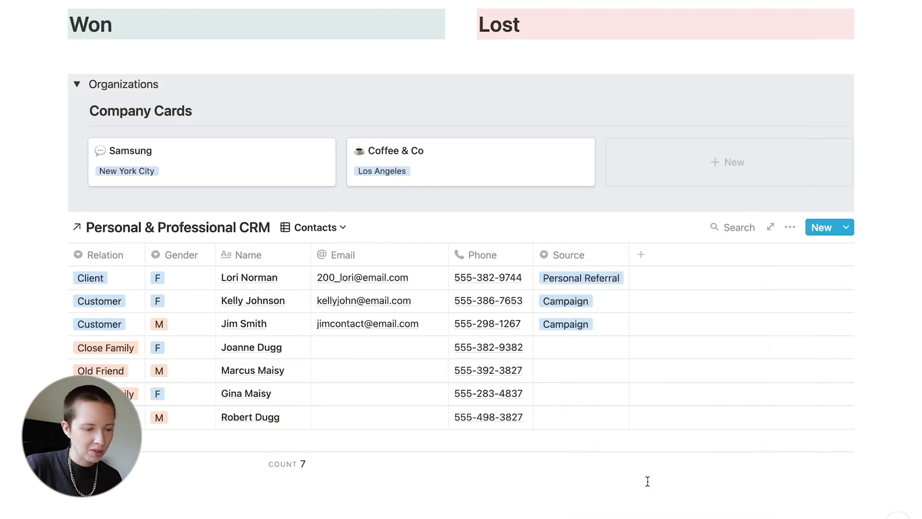
left_click(312, 229)
left_click(293, 299)
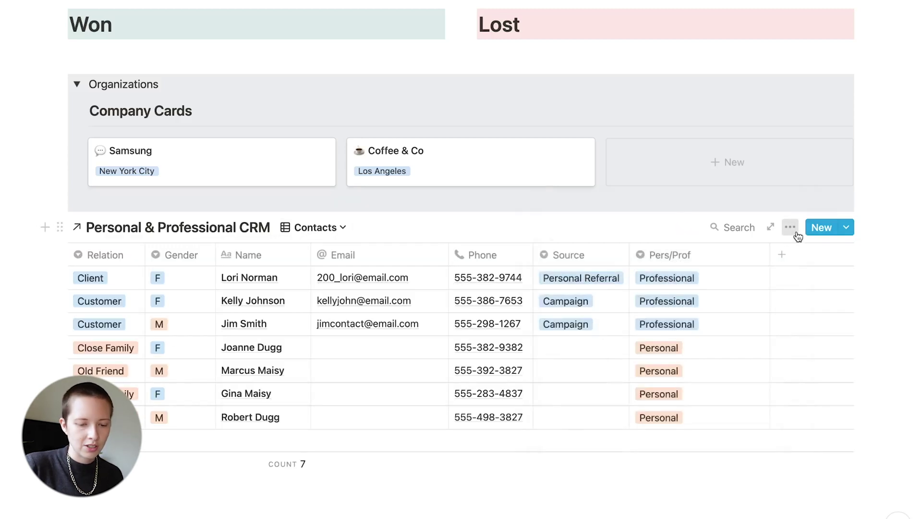
Filter the Contacts table to entries where Pers/Prof is Professional
left_click(797, 234)
left_click(809, 314)
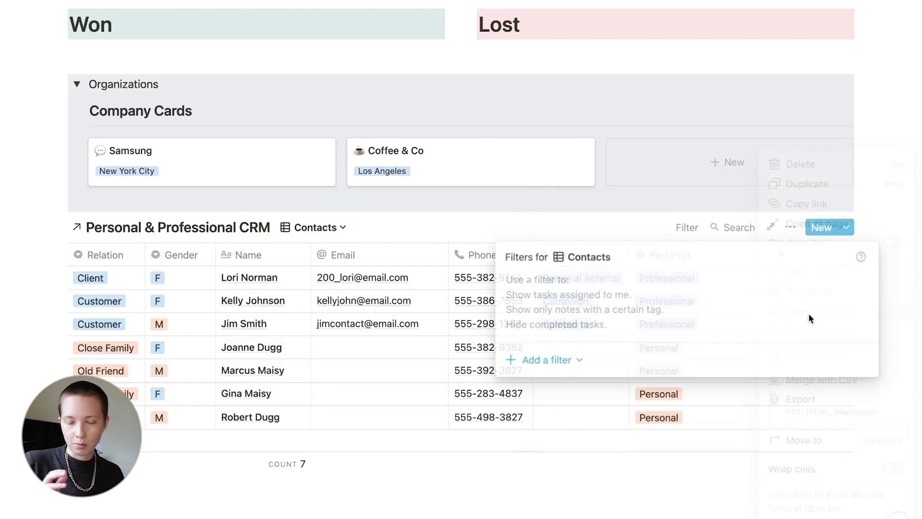
left_click(567, 360)
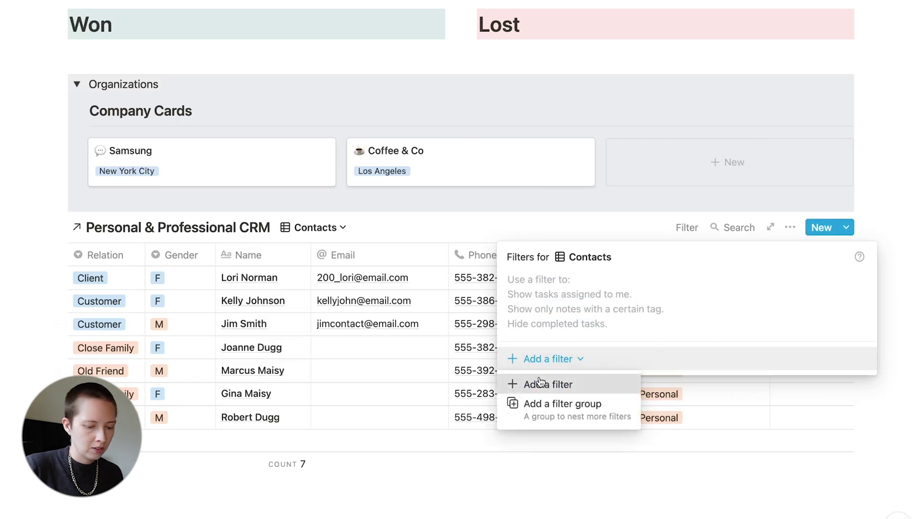
left_click(540, 383)
left_click(572, 291)
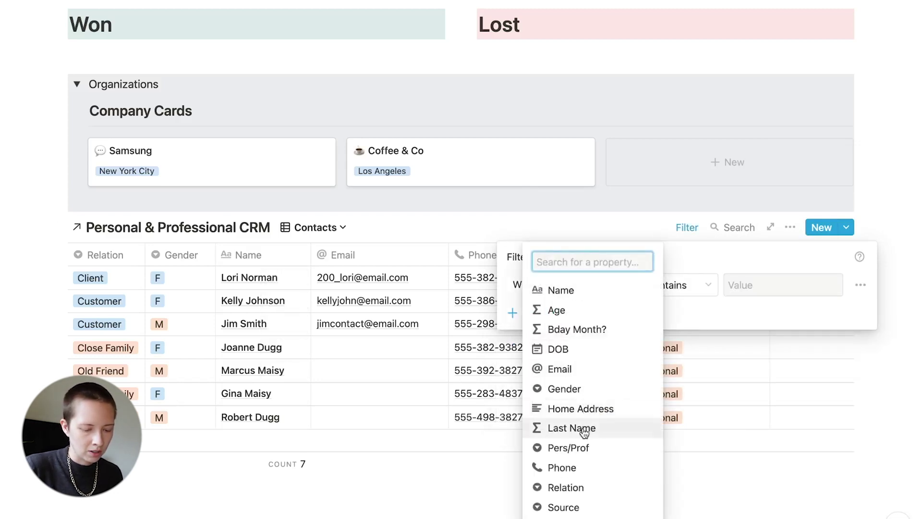
left_click(579, 449)
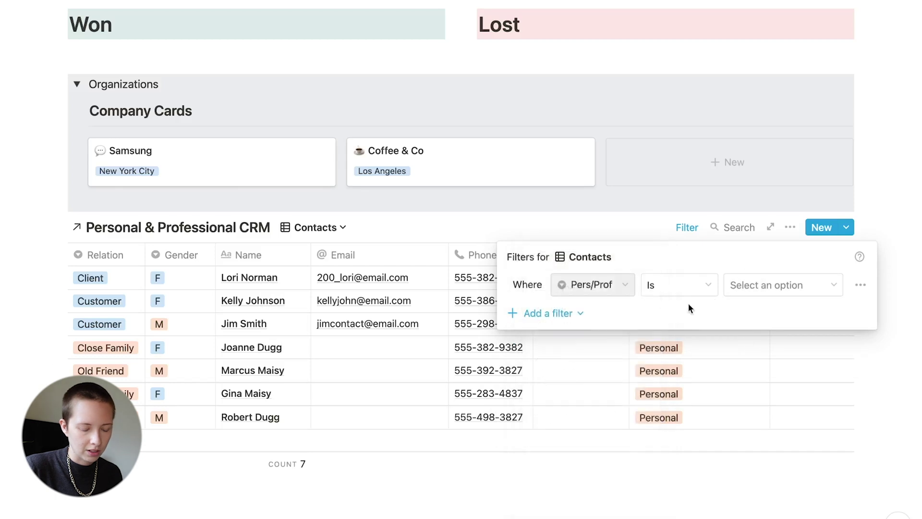
left_click(776, 292)
left_click(766, 380)
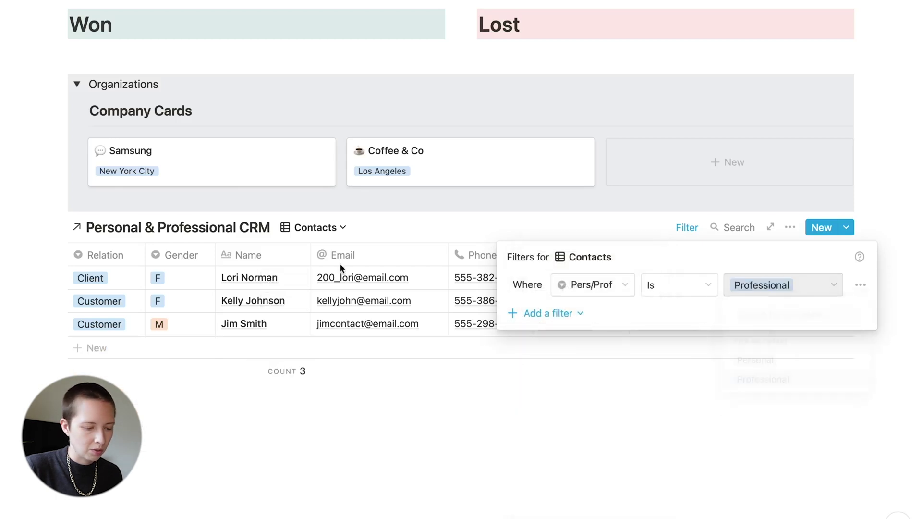
left_click(339, 263)
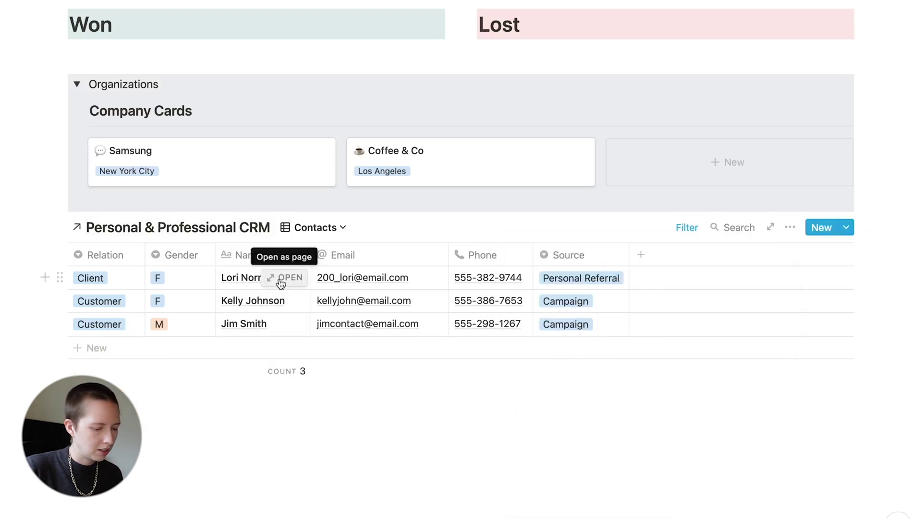
Open the Client contact's page and change the Age formula to if(not empty(prop("DOB")), format(dateBetween(now(), prop("DOB"), "years")) + " Years Old", "")
left_click(281, 283)
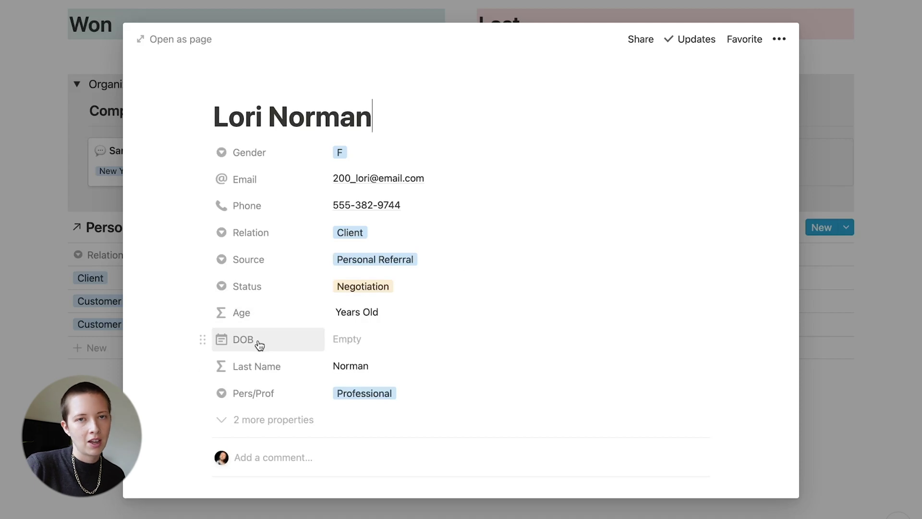
left_click(371, 312)
left_click(248, 296)
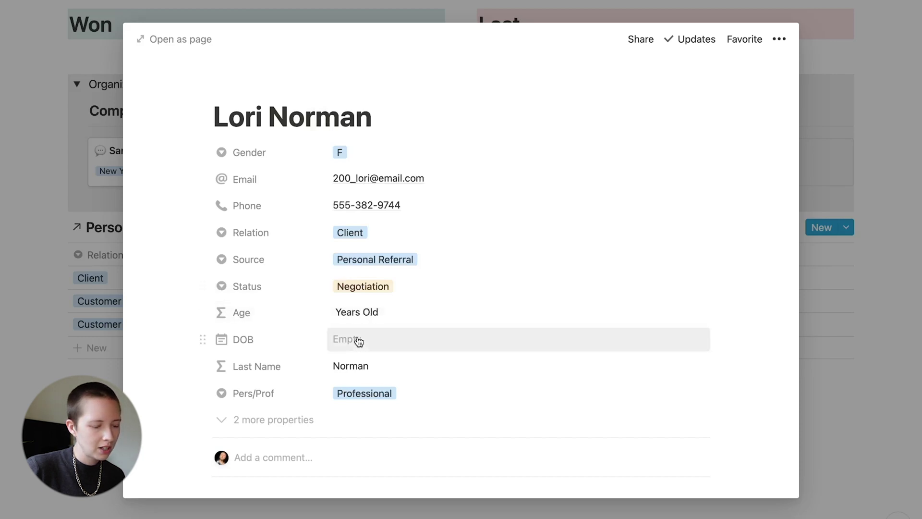
left_click(344, 313)
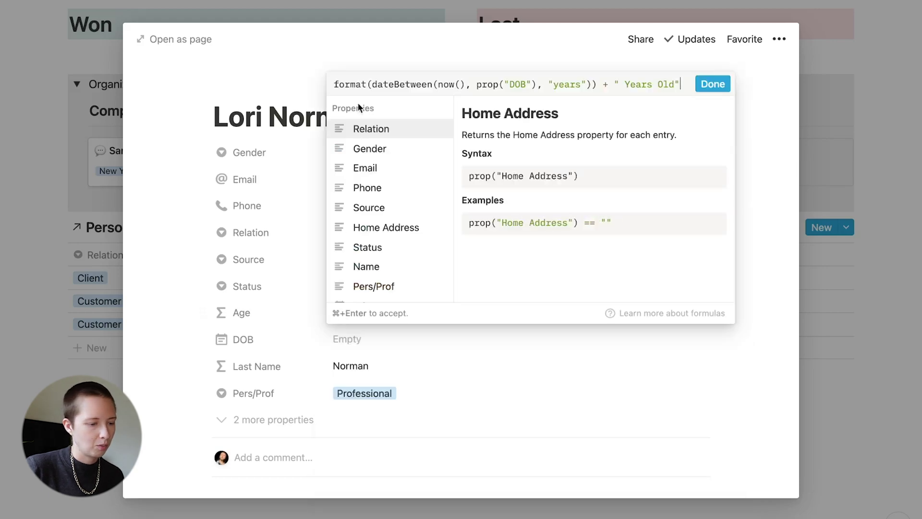
left_click(334, 84)
type("if(")
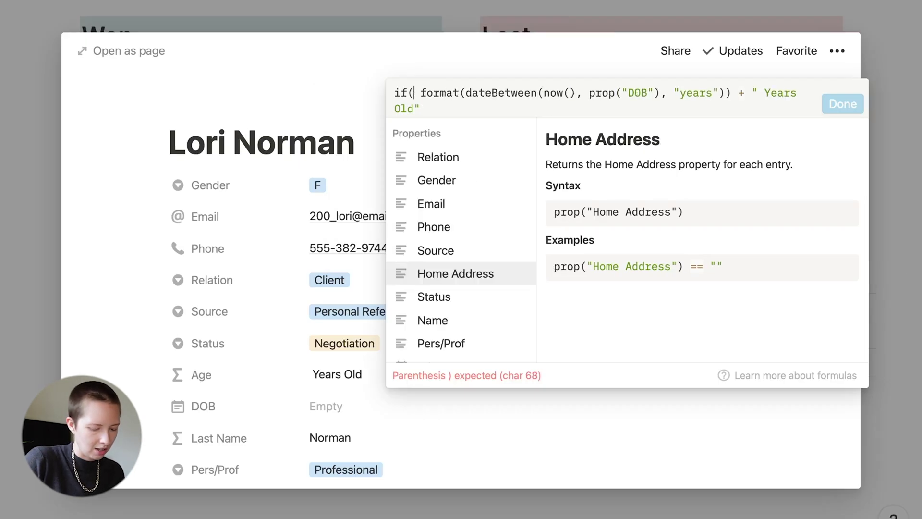
type(" not")
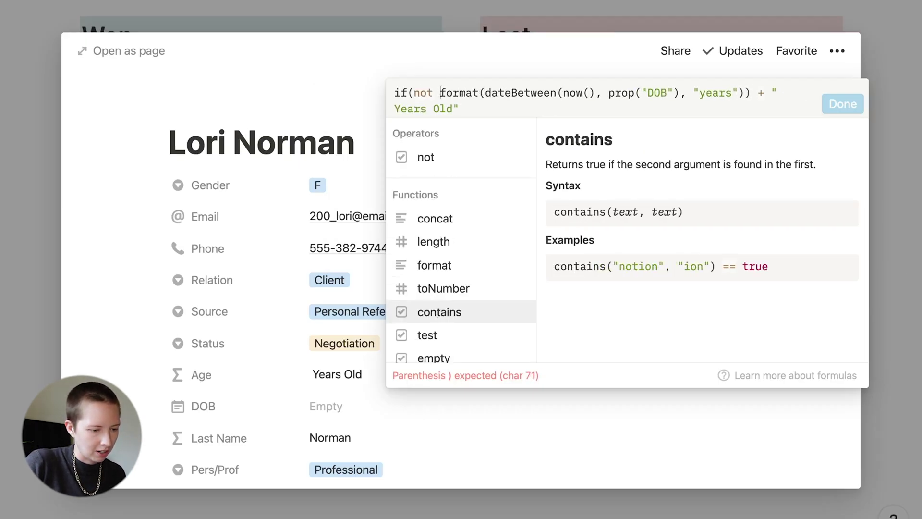
type(" empty(prop(\"DOB\")),")
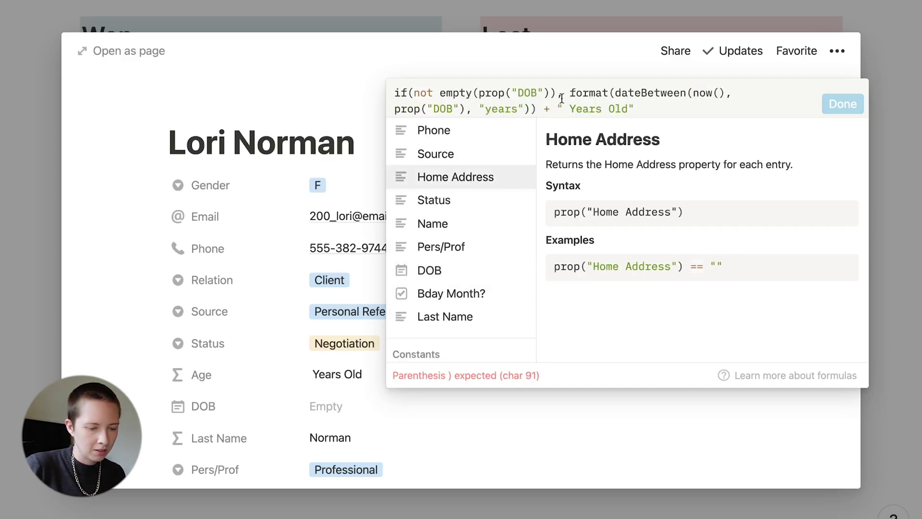
left_click_drag(568, 93, 643, 109)
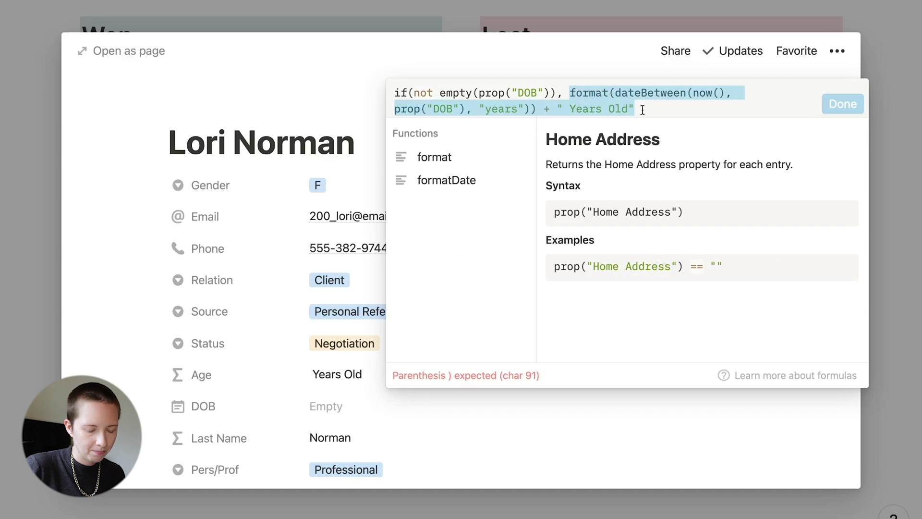
left_click(643, 109)
type(", \"\")")
key("Return")
Hide the empty Age and DOB properties on the Client contact's page
scroll(355, 280, "down", 3)
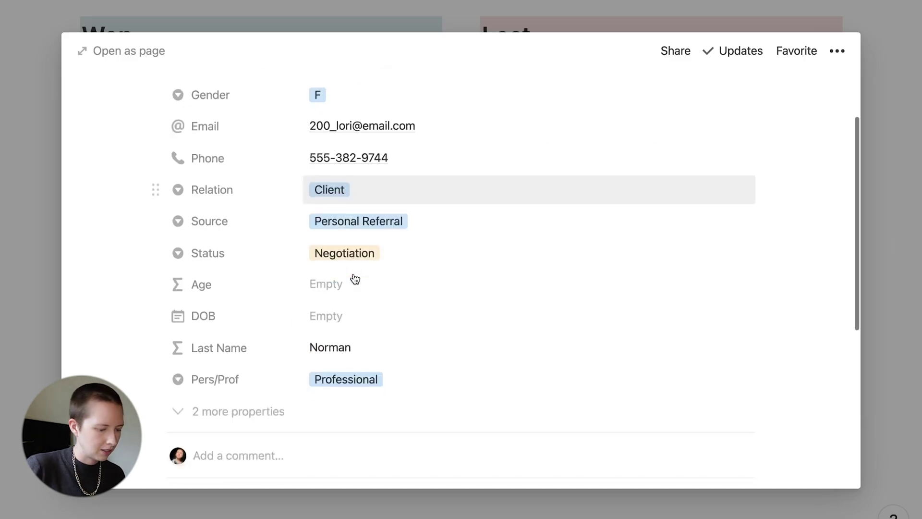
left_click(247, 280)
mouse_move(236, 362)
left_click(397, 362)
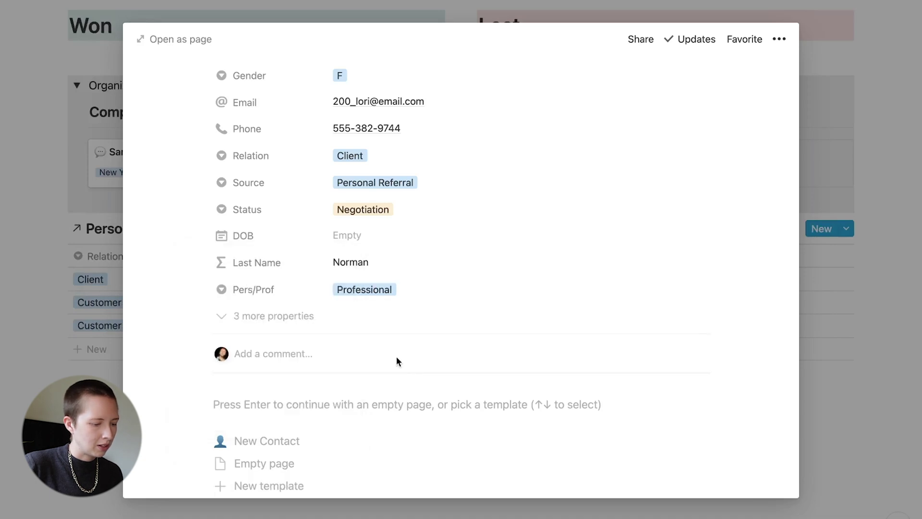
left_click(274, 235)
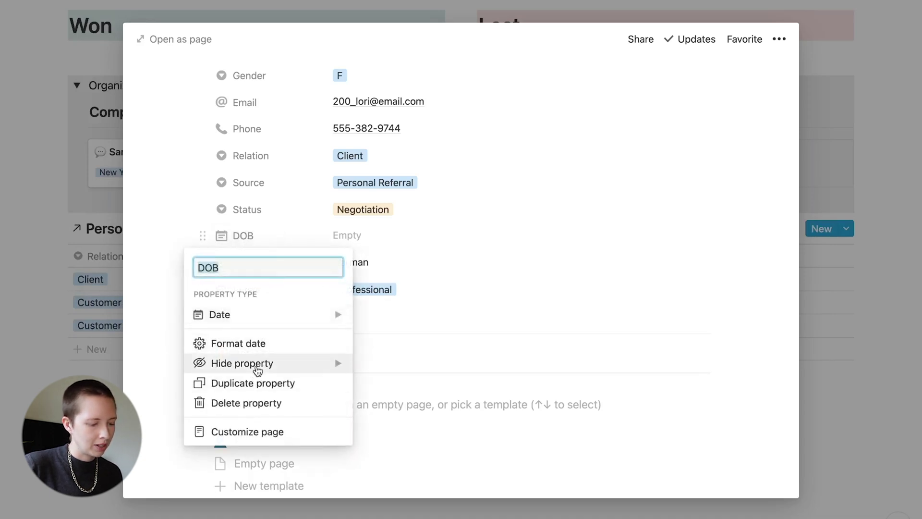
mouse_move(315, 369)
left_click(397, 362)
scroll(397, 362, "up", 2)
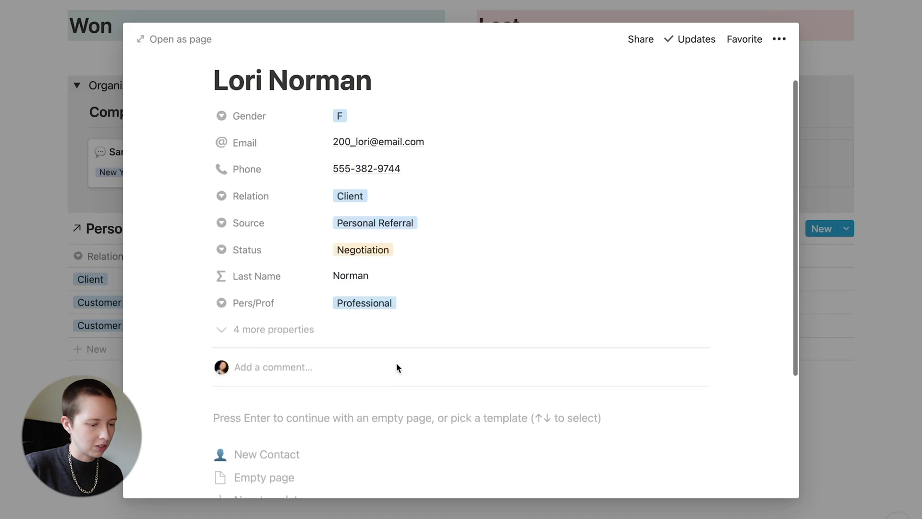
Reveal the contact page's hidden properties, move Last Name directly below Gender, and close the page
left_click(243, 331)
left_click(229, 339)
left_click(160, 388)
left_click_drag(202, 383, 223, 138)
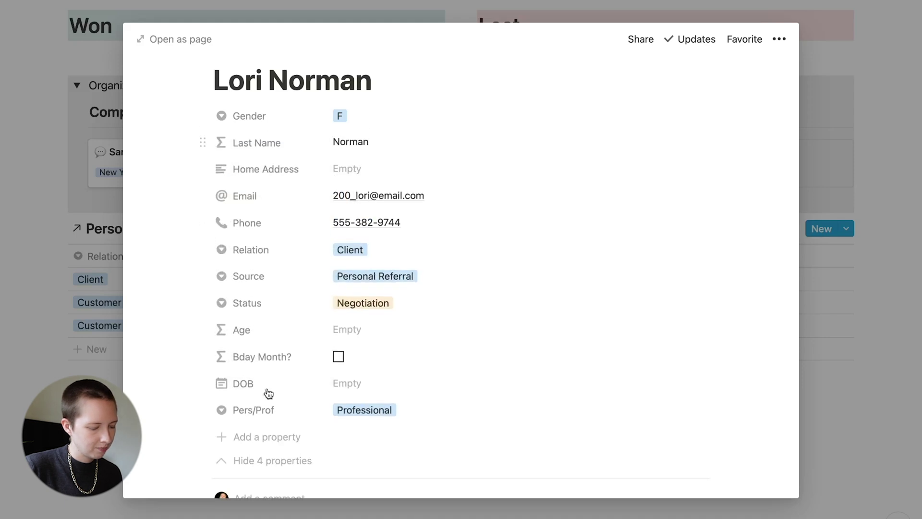
left_click(74, 332)
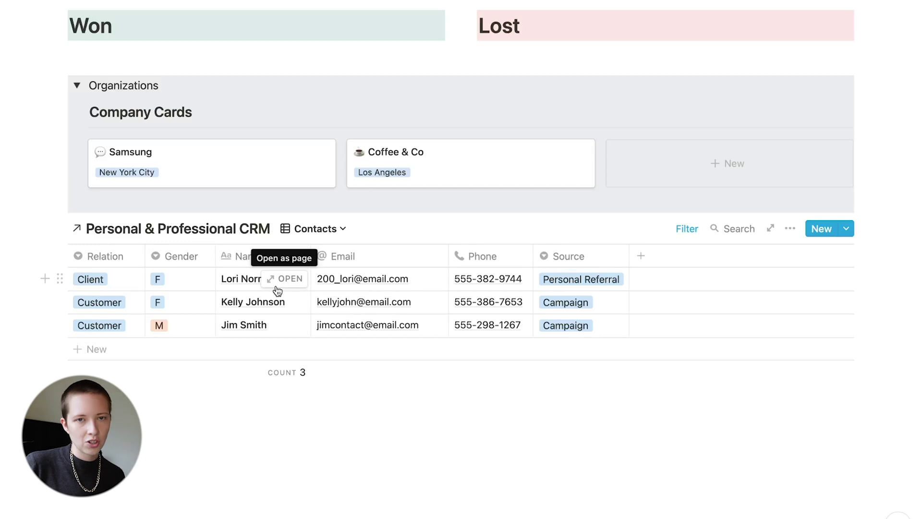
Add an Organization property to the Contacts table as a relation to the Company Cards database
left_click(659, 256)
type("Org")
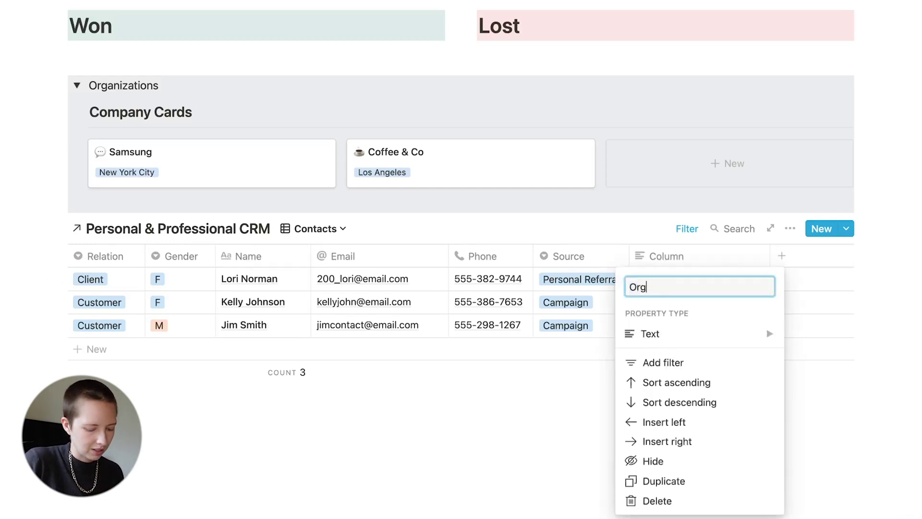
type("anization")
left_click(697, 333)
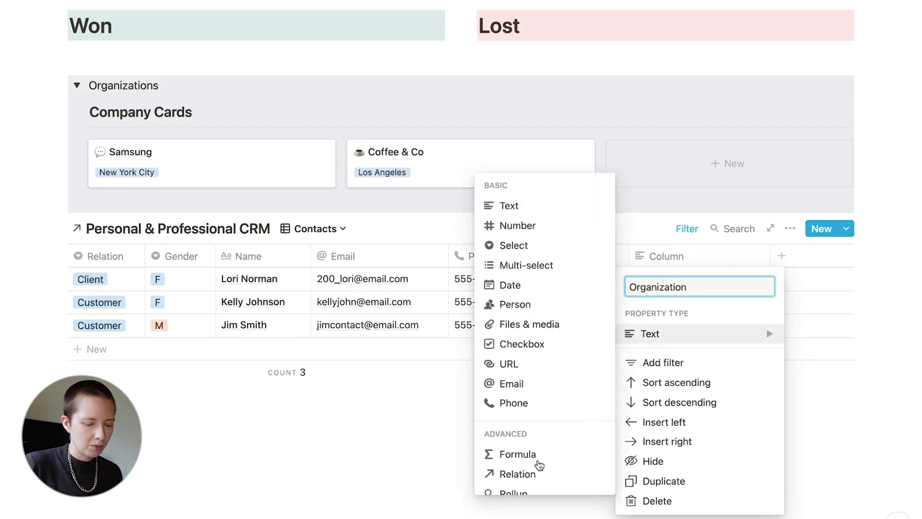
left_click(528, 474)
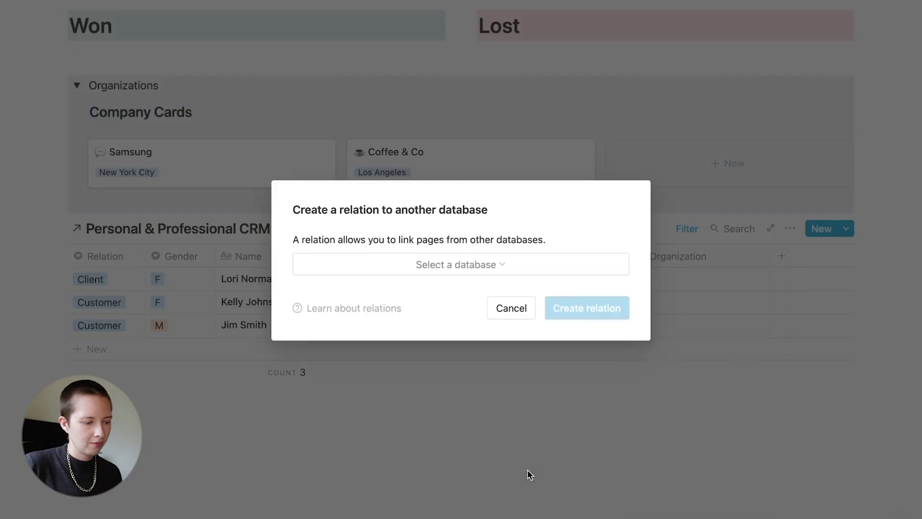
left_click(376, 274)
type("Cont")
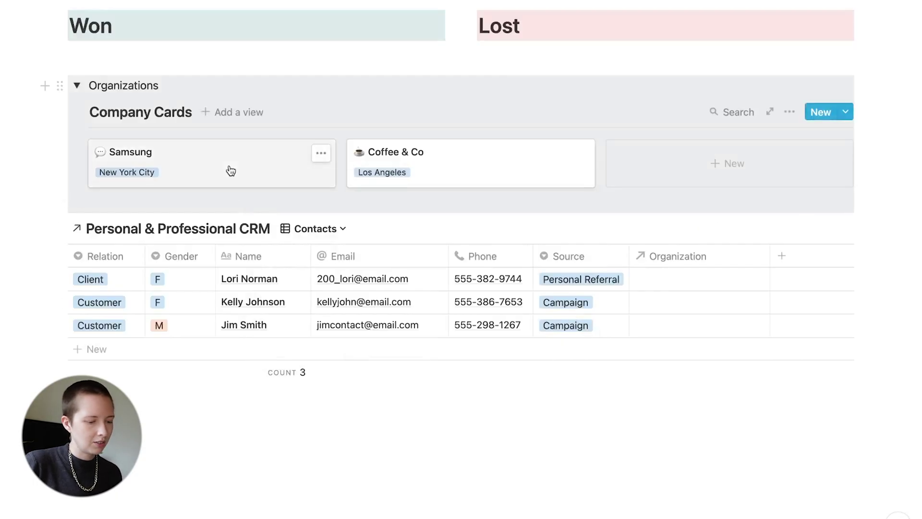
Rename the relation property on the Samsung company card to People and close the card
left_click(231, 171)
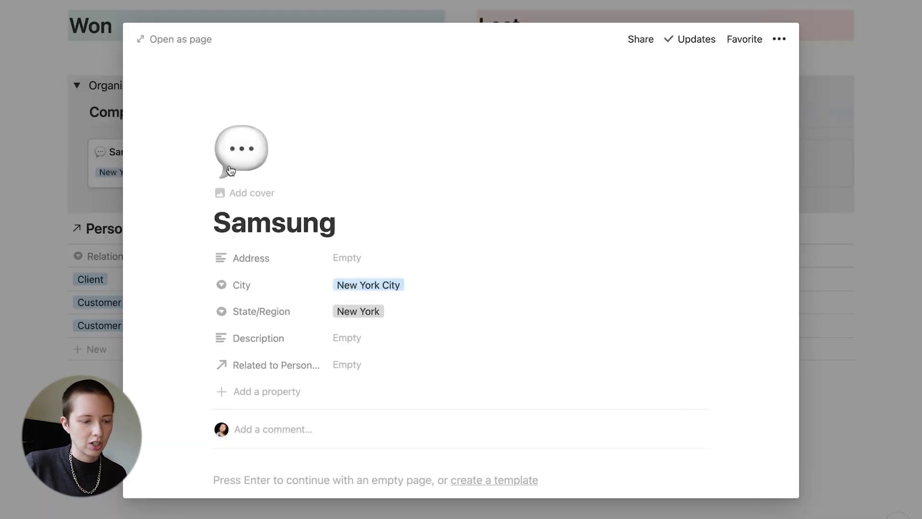
left_click(250, 361)
key("BackSpace")
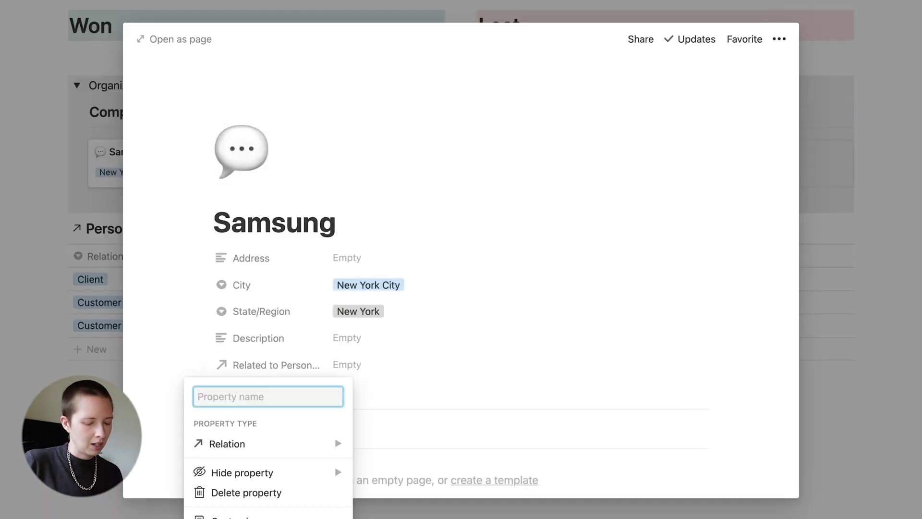
type("Peopl")
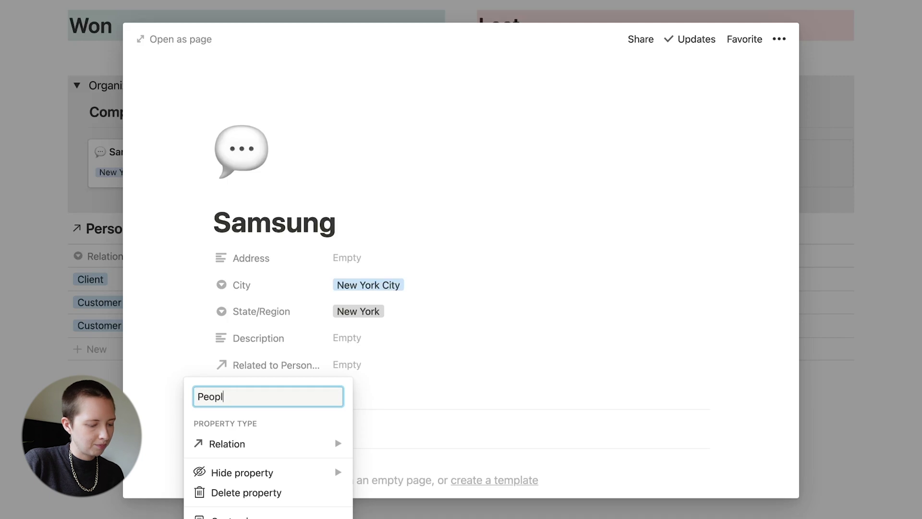
type("e")
key("Return")
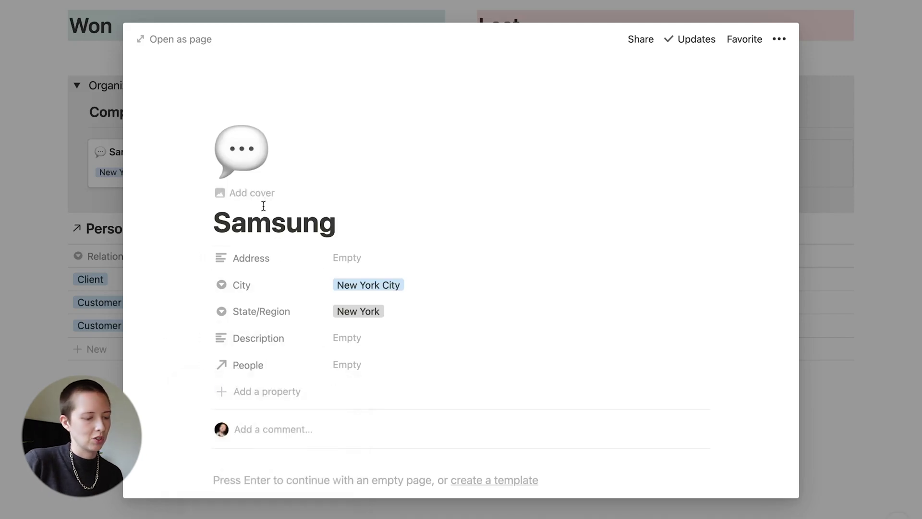
left_click(62, 180)
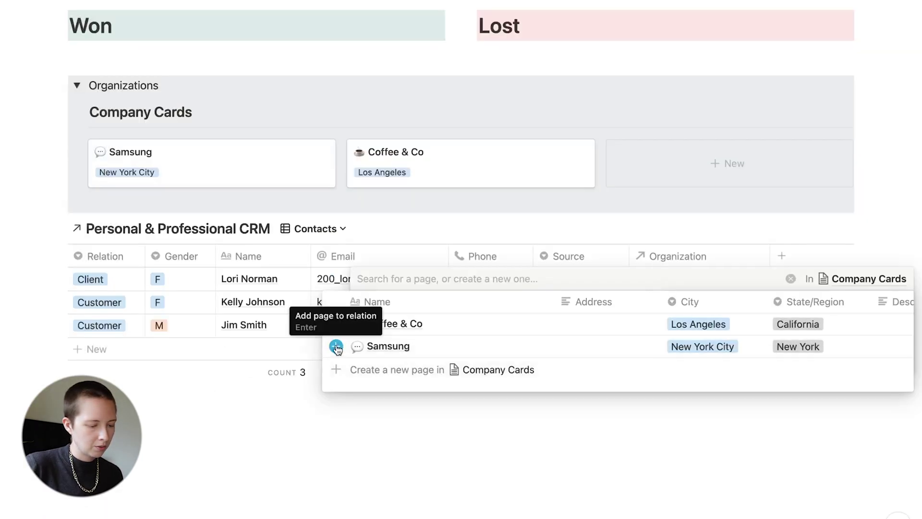
Link the Client contact to Samsung and both Customer contacts to Coffee & Co under Organization, and open the Coffee & Co card
left_click(336, 345)
left_click(679, 302)
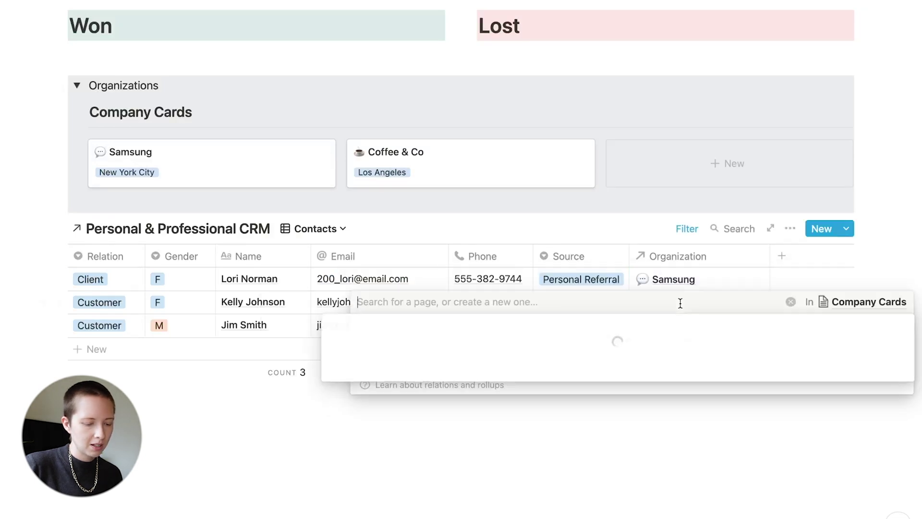
left_click(337, 347)
key("Escape")
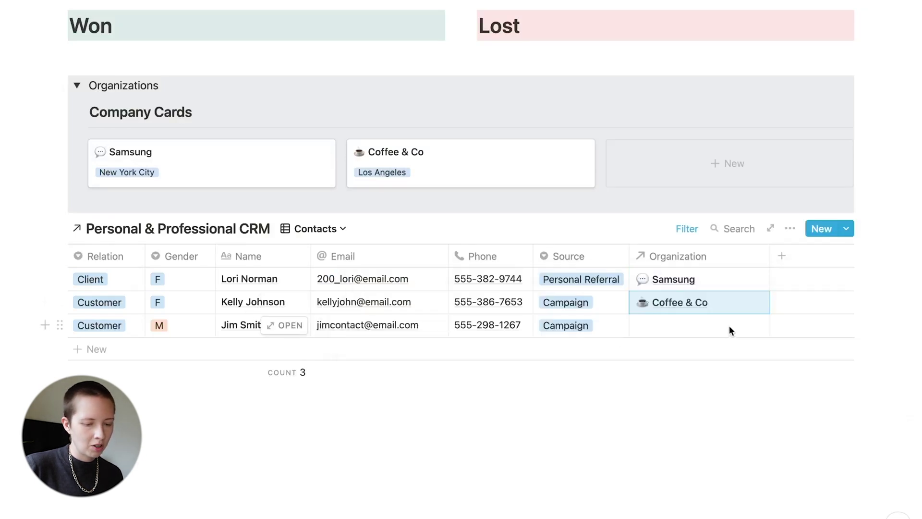
left_click(726, 326)
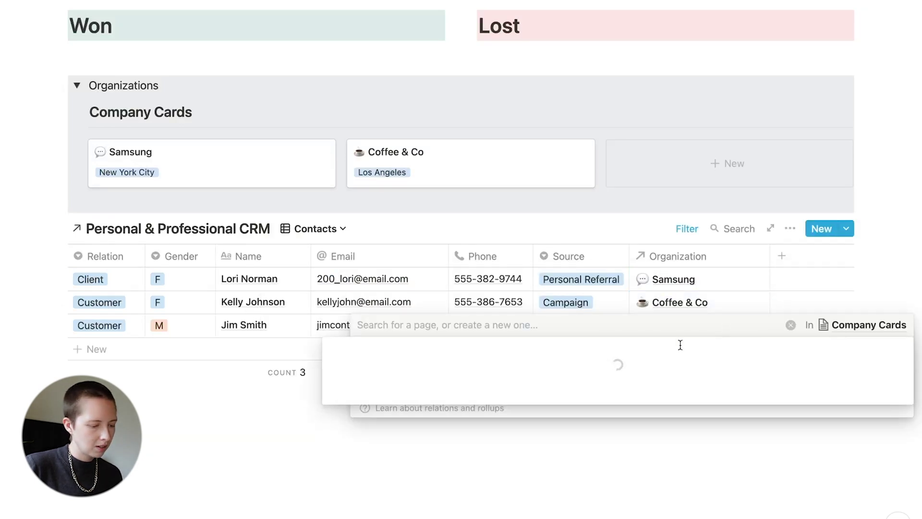
left_click(261, 257)
left_click(581, 507)
left_click(418, 163)
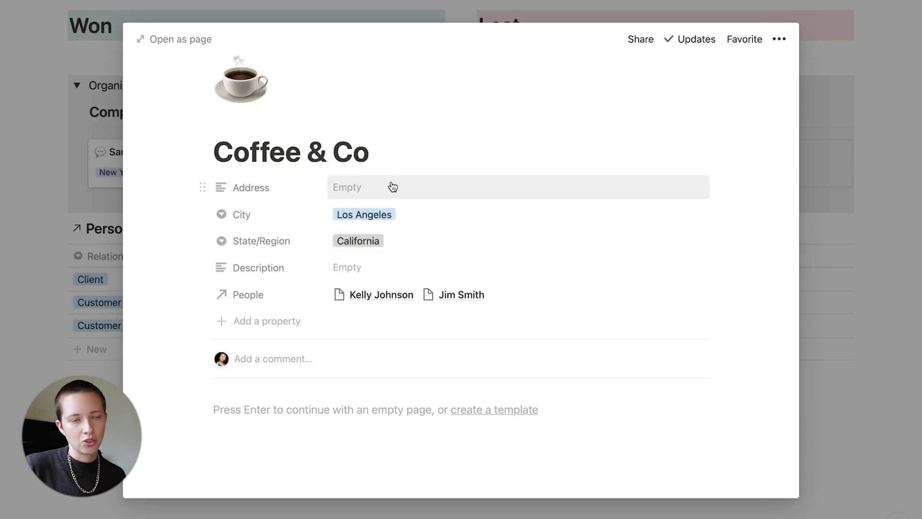
Close the Coffee & Co card and hide the Source property in the Contacts table
key("Escape")
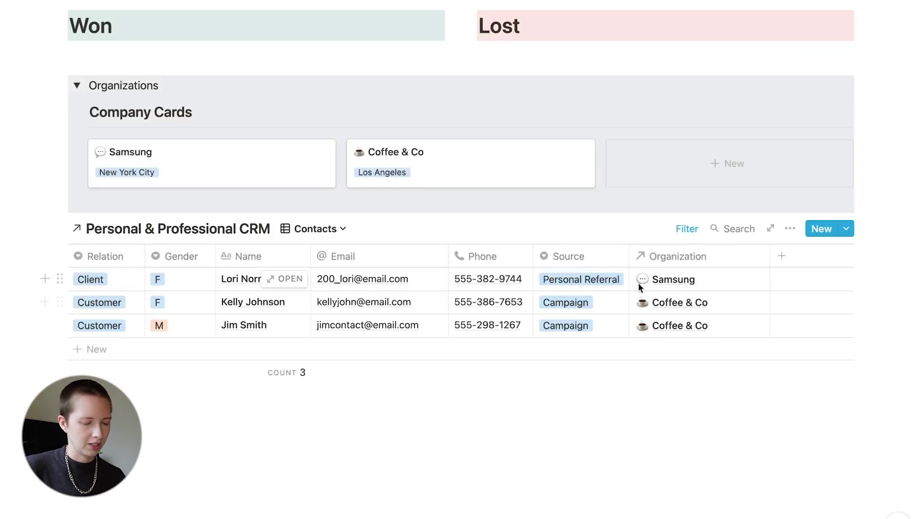
left_click(595, 257)
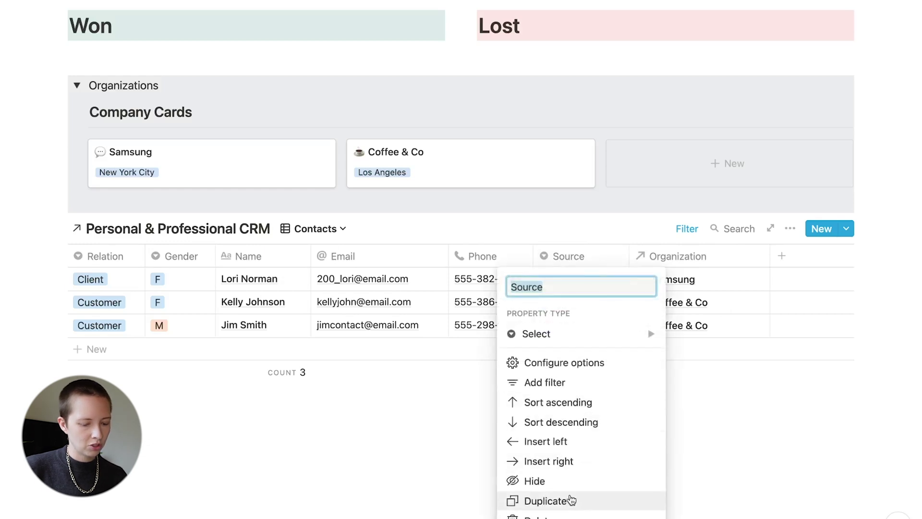
left_click(534, 481)
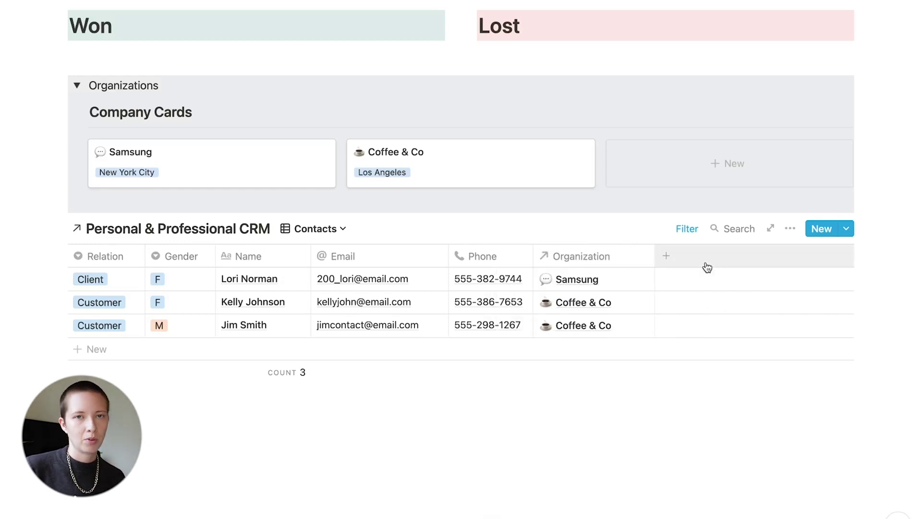
Add a rollup property named Company City to the Contacts table after Organization
left_click(705, 263)
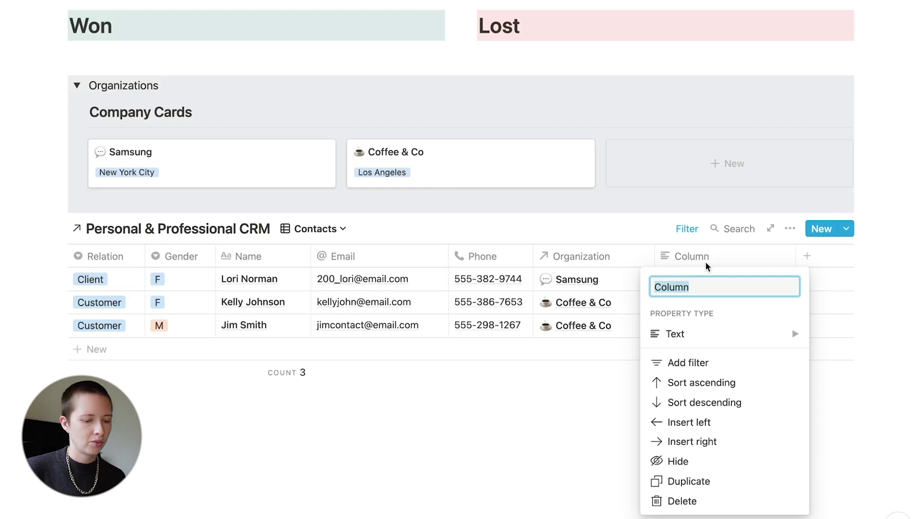
type("Company City")
mouse_move(698, 344)
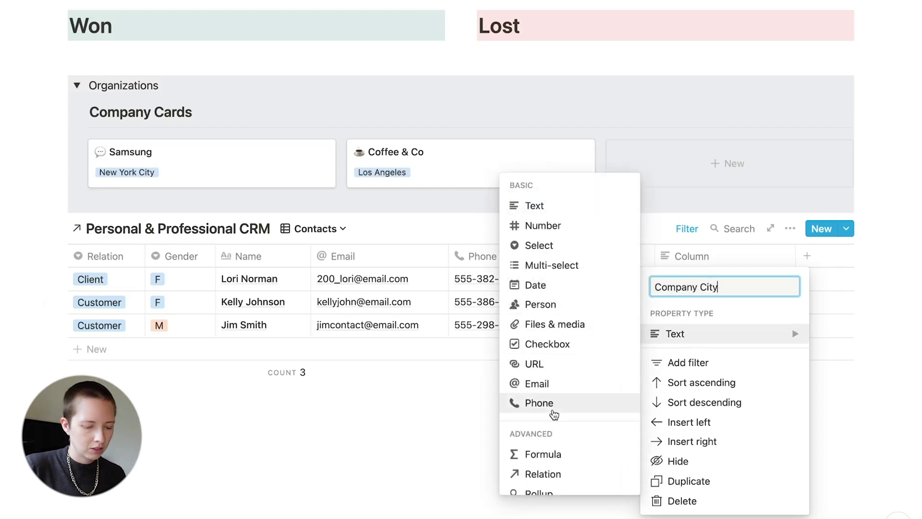
scroll(555, 414, "down", 3)
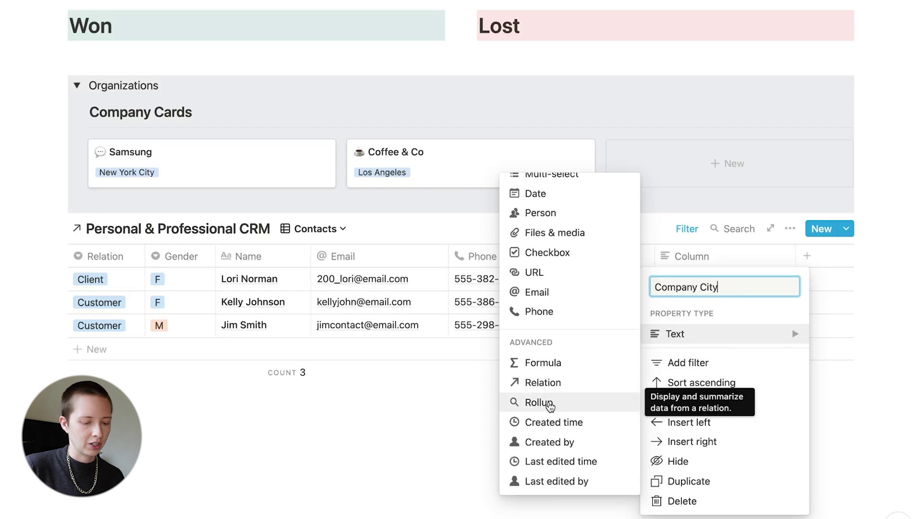
left_click(551, 405)
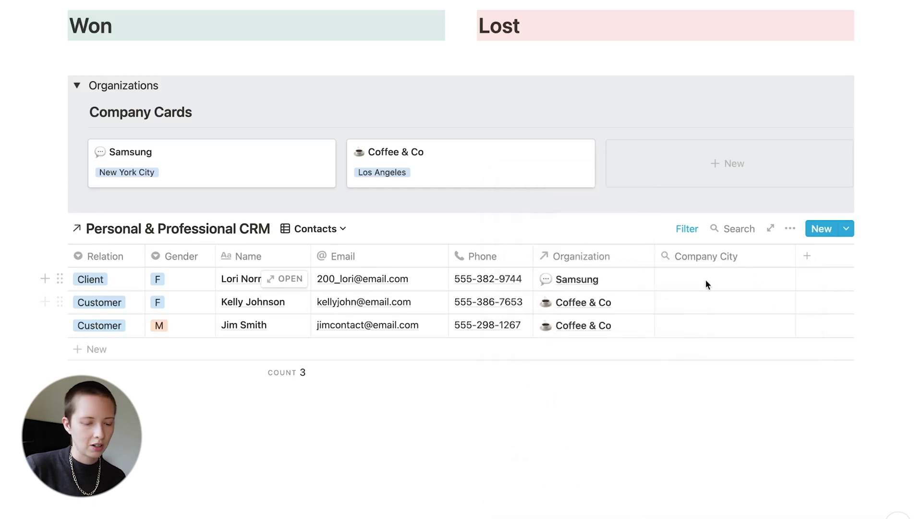
Configure the Company City rollup to use the Organization relation and show the City property
left_click(706, 283)
left_click(705, 323)
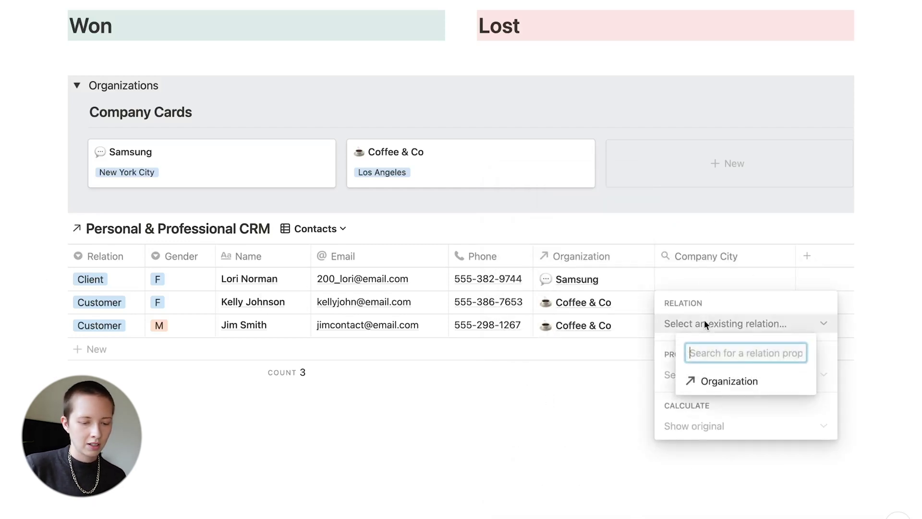
left_click(762, 383)
left_click(743, 374)
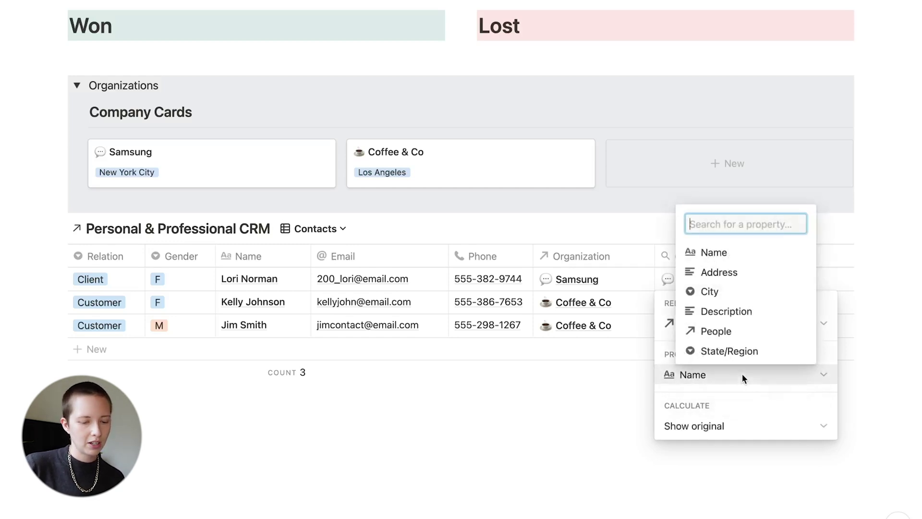
left_click(736, 301)
left_click(608, 404)
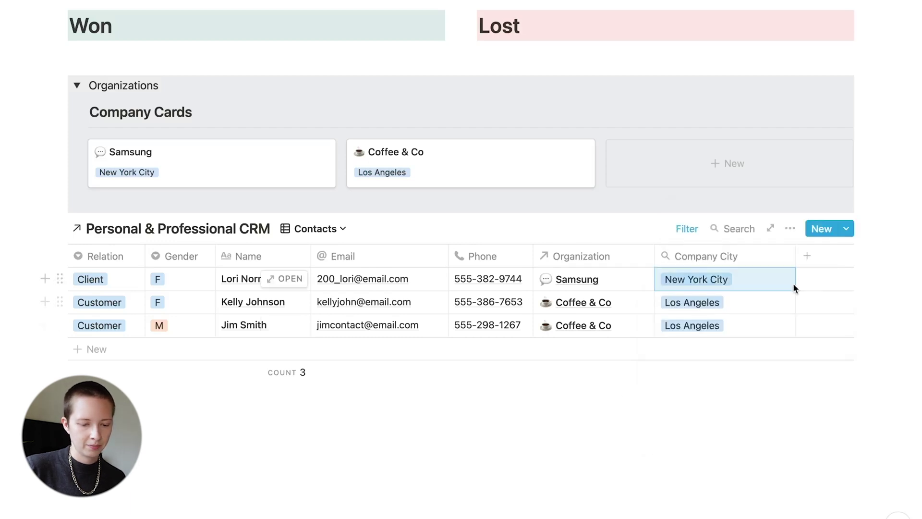
Insert a linked database of Personal & Professional CRM below the Won heading
scroll(595, 227, "up", 2)
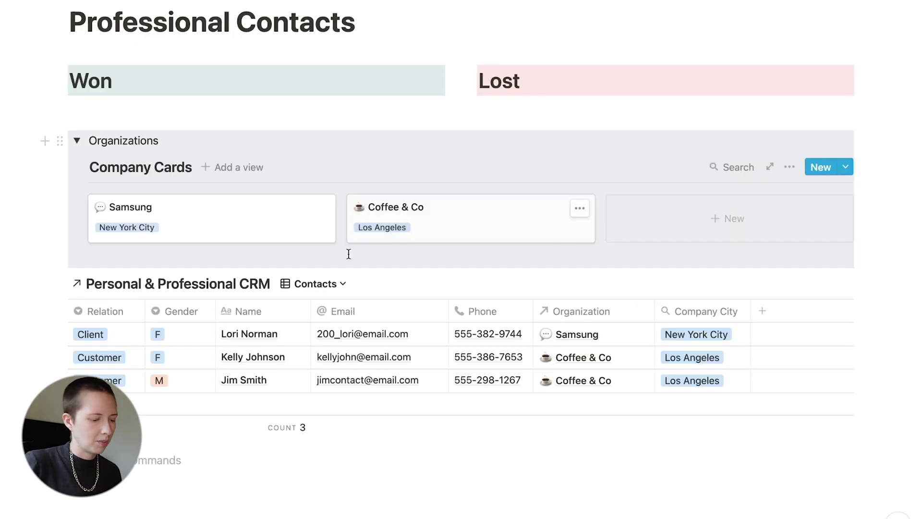
left_click(213, 103)
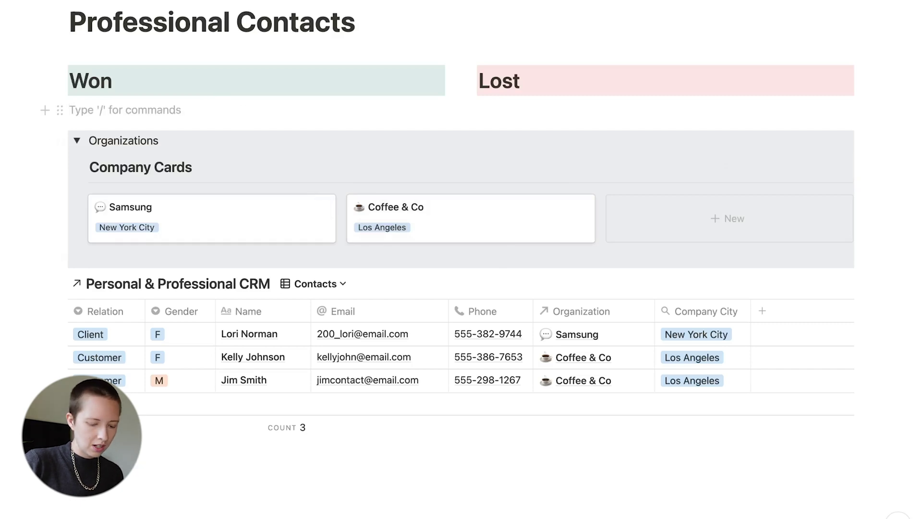
type("/link")
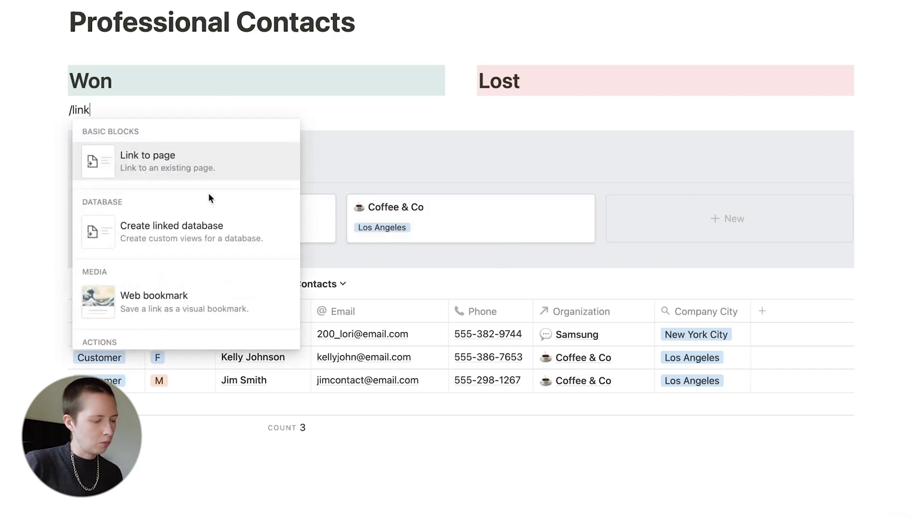
left_click(205, 240)
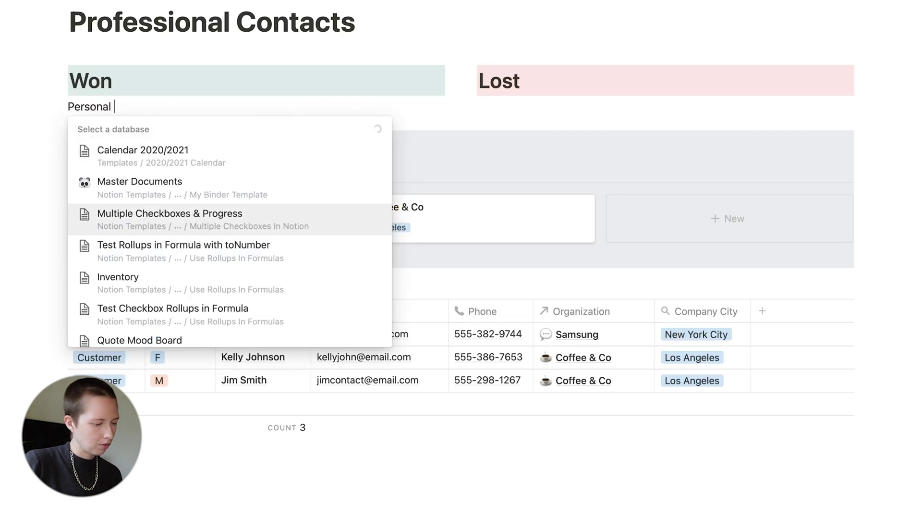
left_click(144, 307)
Create a List view for the linked database under Won
left_click(312, 113)
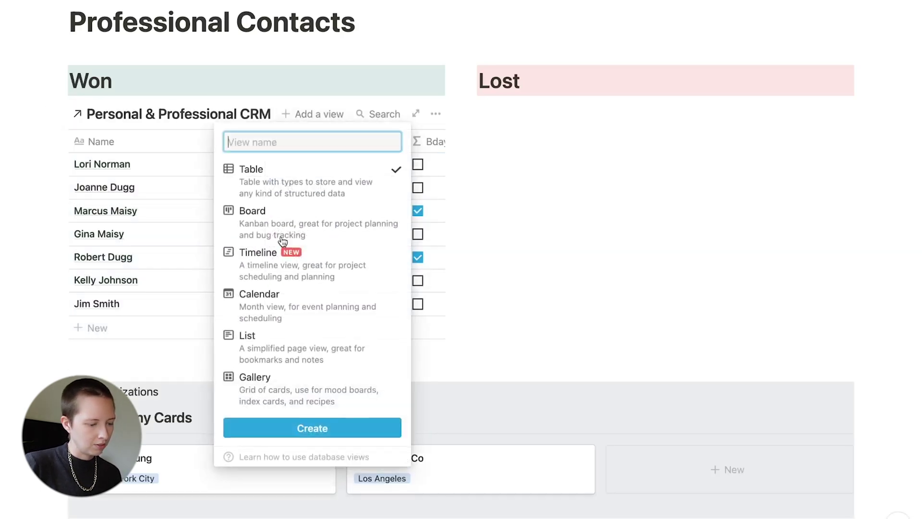
left_click(262, 353)
left_click(265, 427)
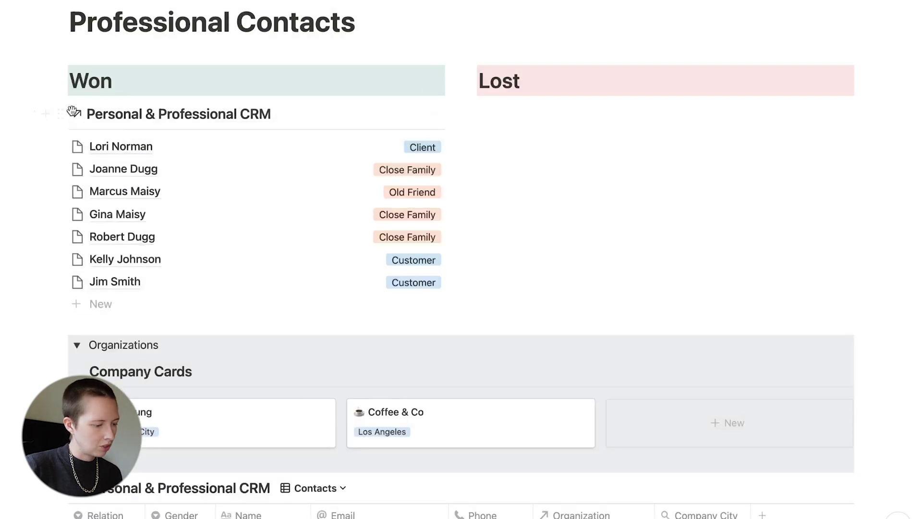
Copy the linked list from Won to the Lost column and remove the blank line above it
left_click_drag(35, 111, 281, 321)
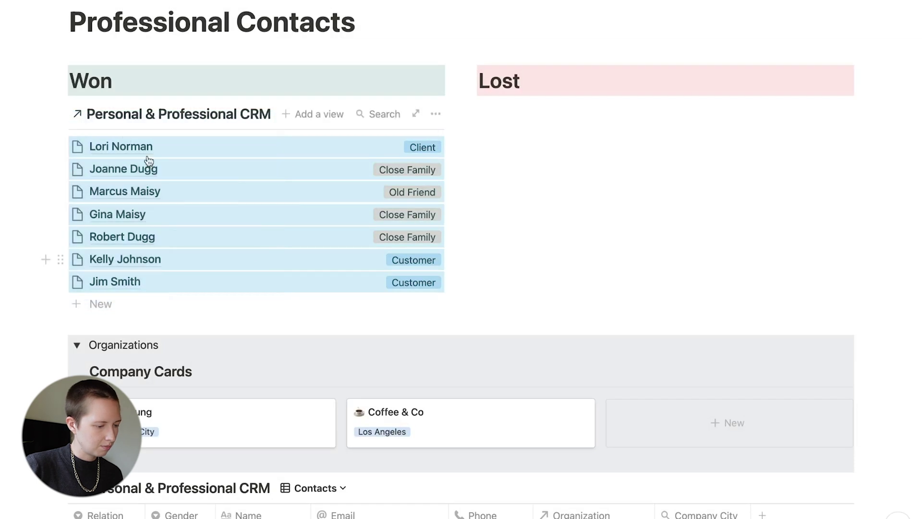
left_click(582, 133)
key("ctrl+v")
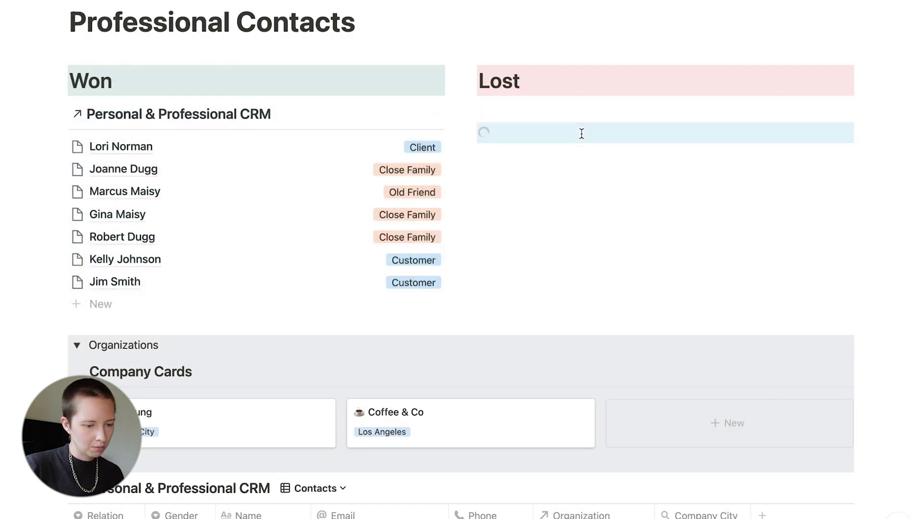
left_click(542, 116)
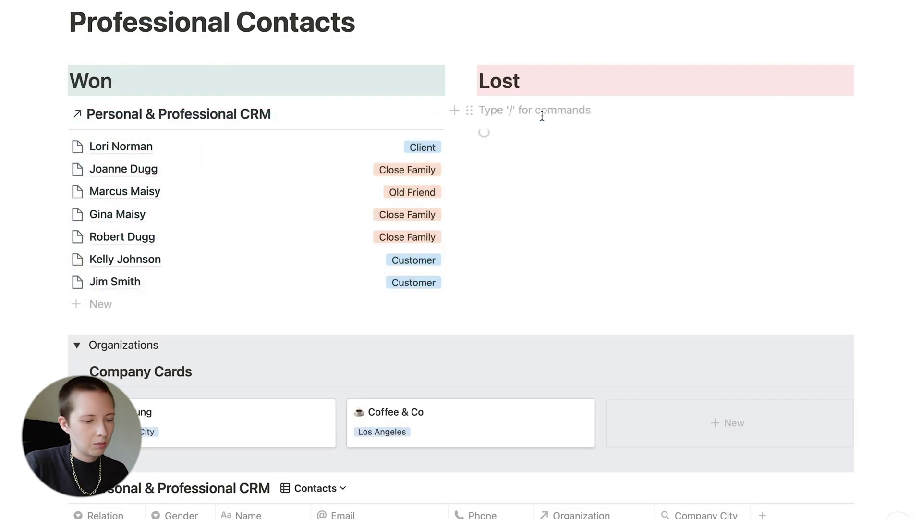
key("BackSpace")
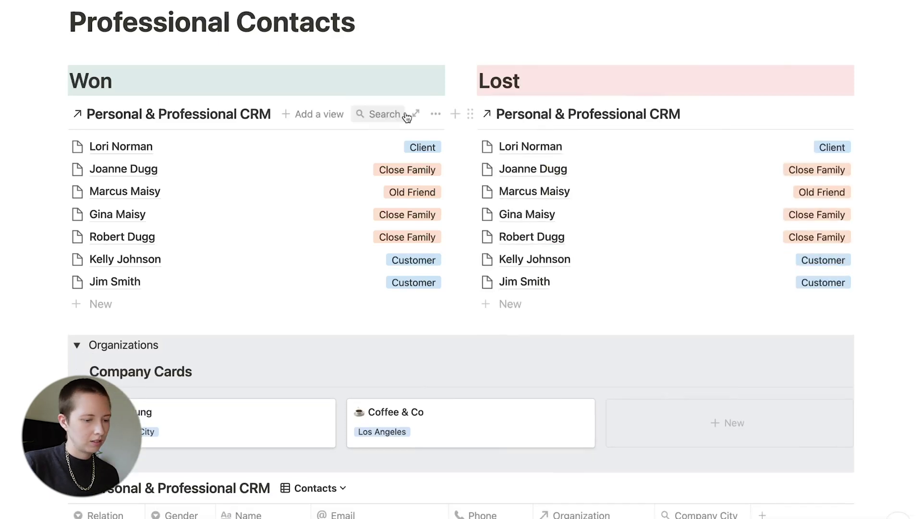
Filter the list under Won to contacts whose Status is Won
left_click(437, 114)
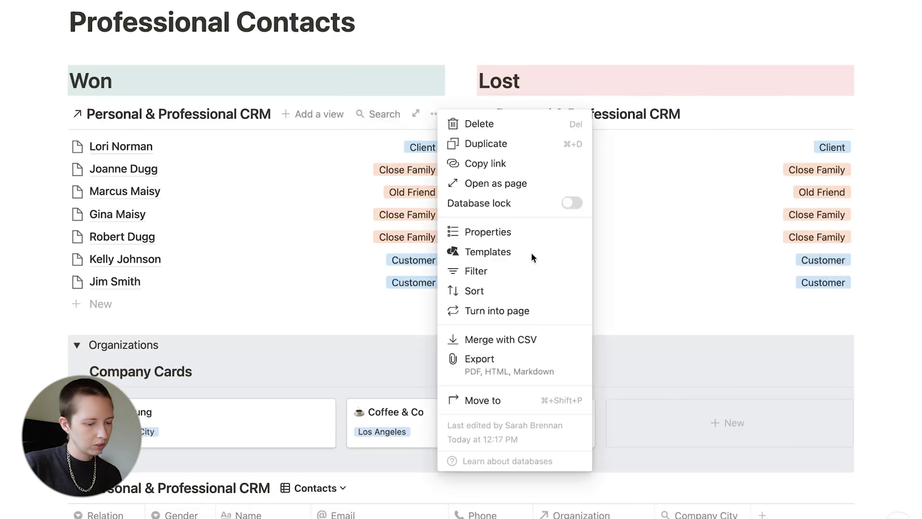
left_click(508, 270)
left_click(227, 244)
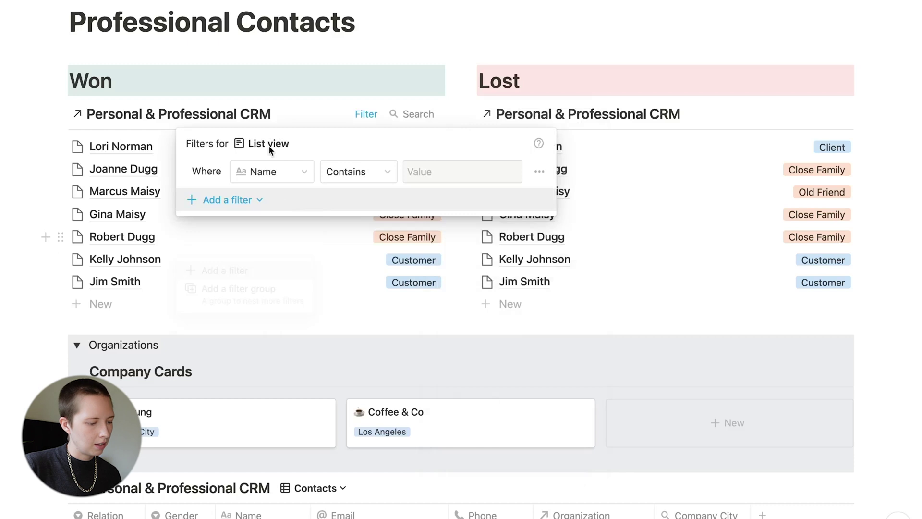
left_click(272, 172)
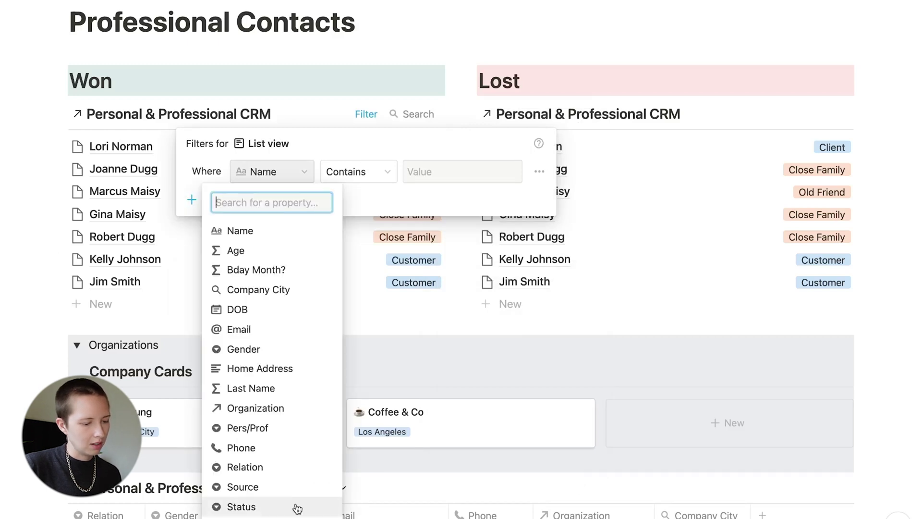
left_click(297, 508)
left_click(443, 171)
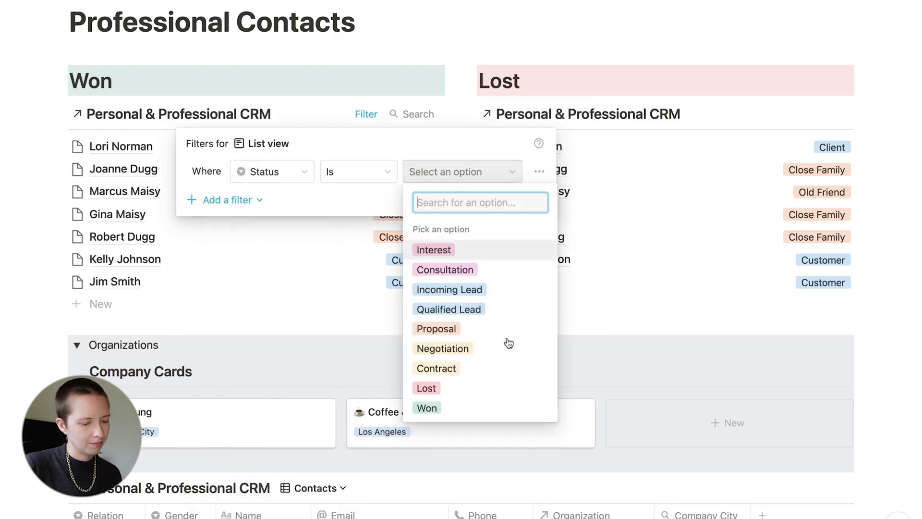
left_click(459, 408)
left_click(702, 178)
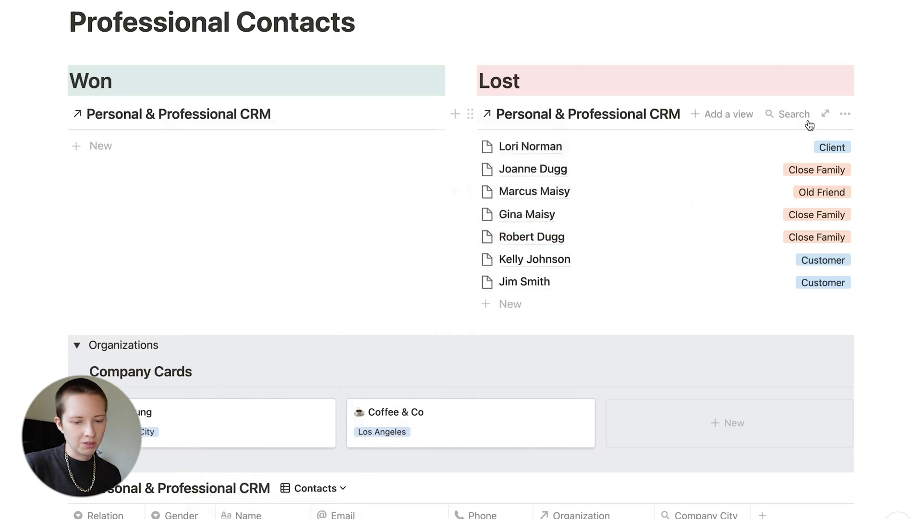
Filter the list under Lost to contacts whose Status is Lost
left_click(848, 117)
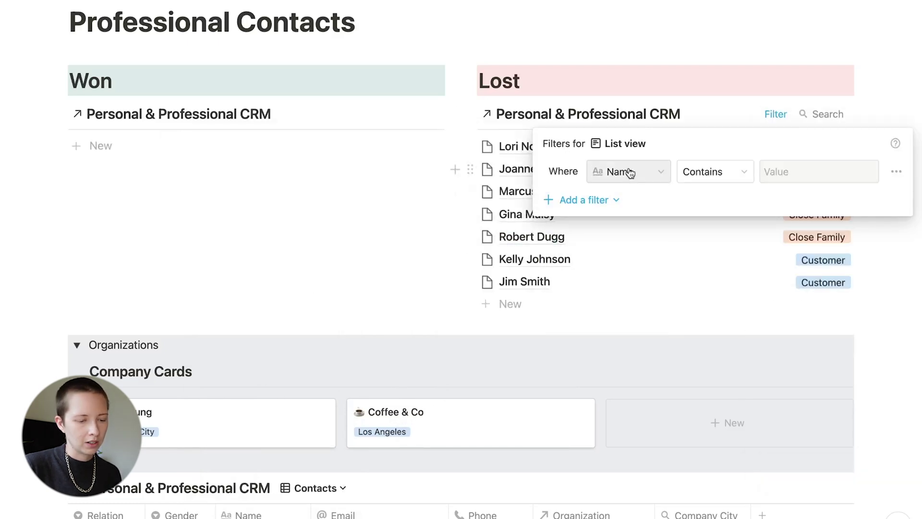
left_click(630, 172)
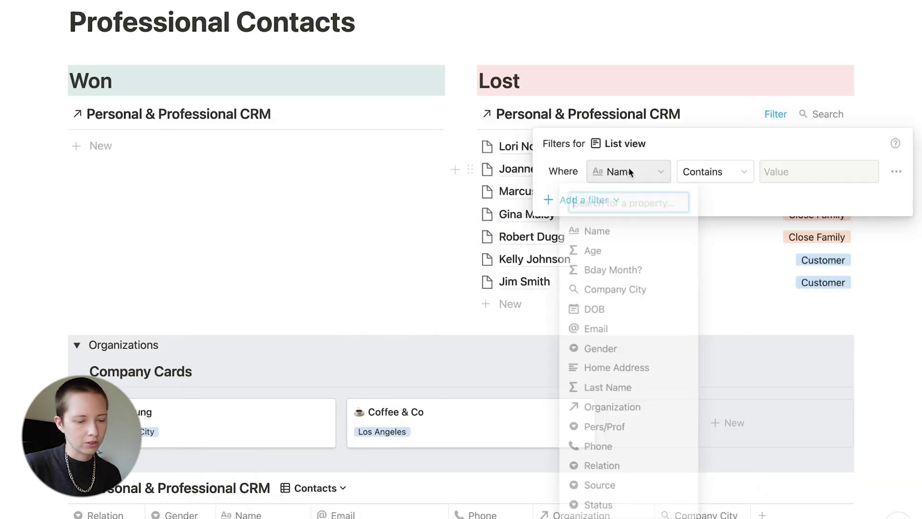
left_click(619, 504)
left_click(772, 176)
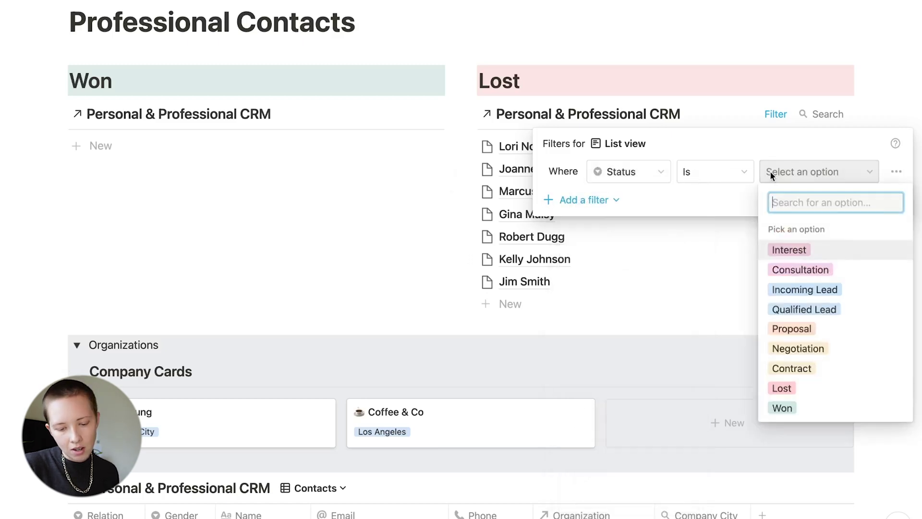
left_click(783, 385)
key("Escape")
Switch the main CRM database to the Proposal Status view and move the Negotiation card to Won
left_click(311, 331)
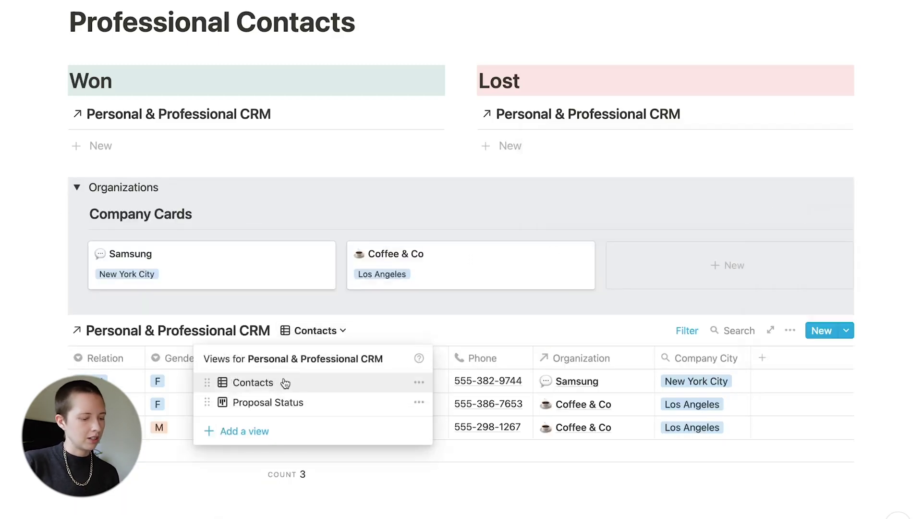
left_click(278, 402)
scroll(505, 401, "right", 4)
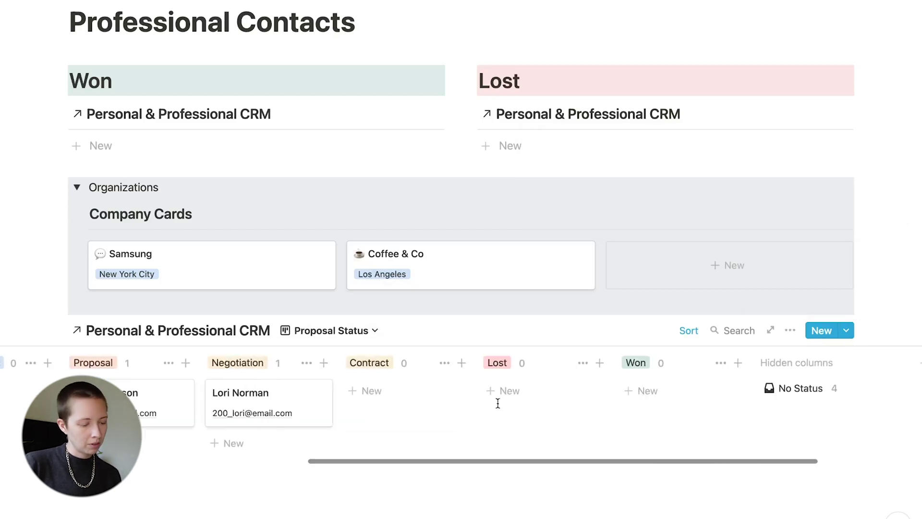
left_click_drag(253, 405, 645, 360)
scroll(546, 375, "down", 2)
scroll(359, 322, "up", 1)
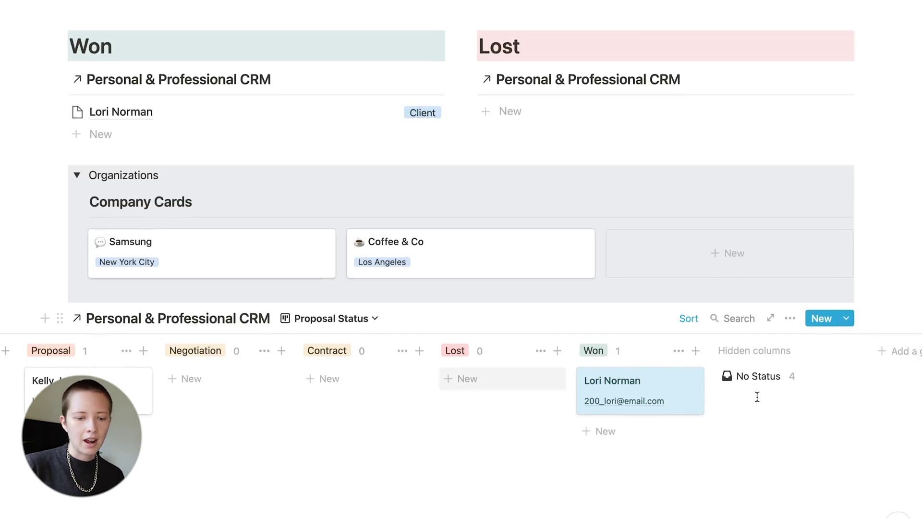
Filter the CRM database's Proposal Status board to contacts whose Status is not Lost
left_click(790, 320)
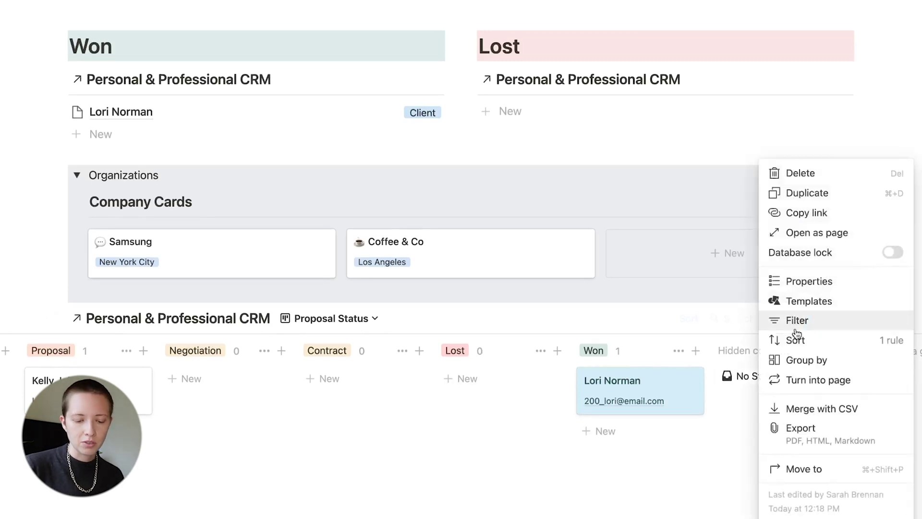
left_click(798, 320)
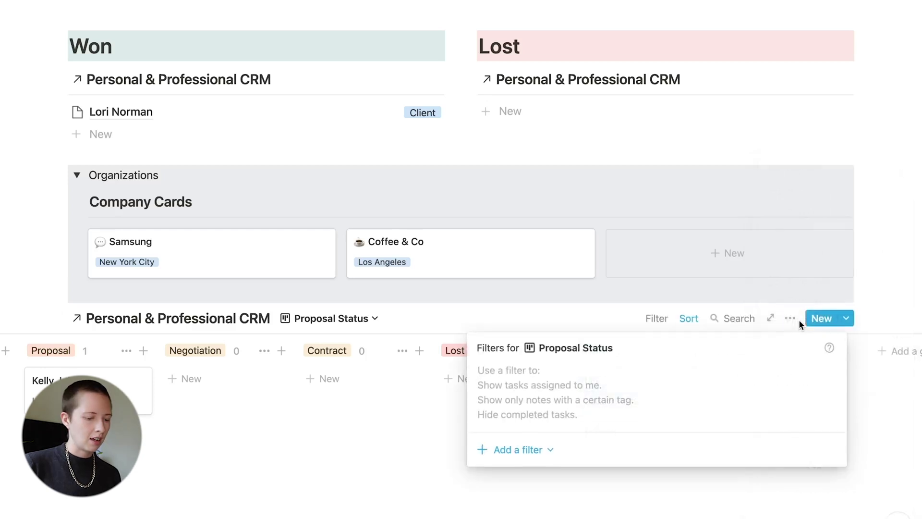
left_click(526, 474)
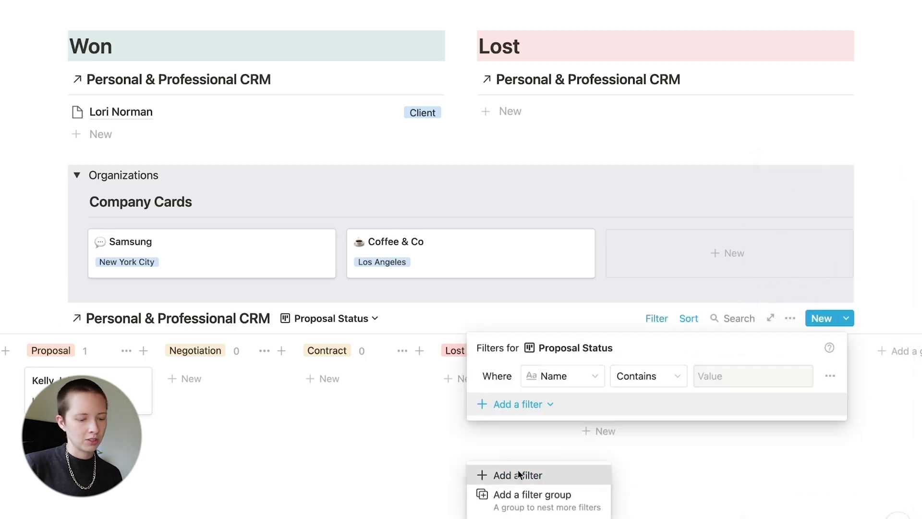
left_click(585, 380)
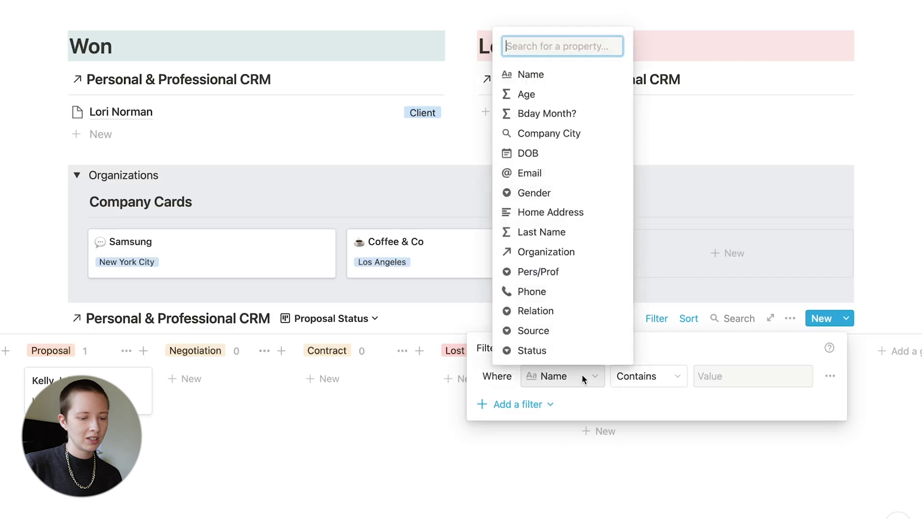
left_click(579, 373)
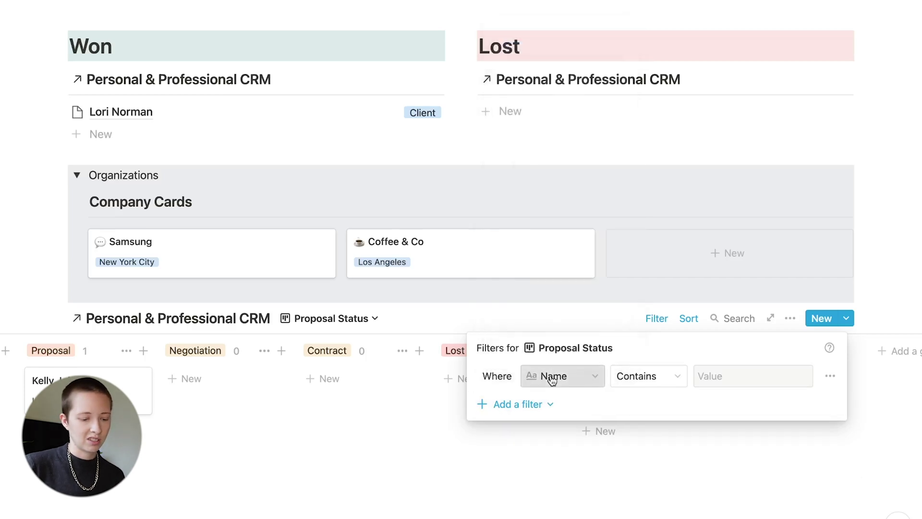
left_click(551, 375)
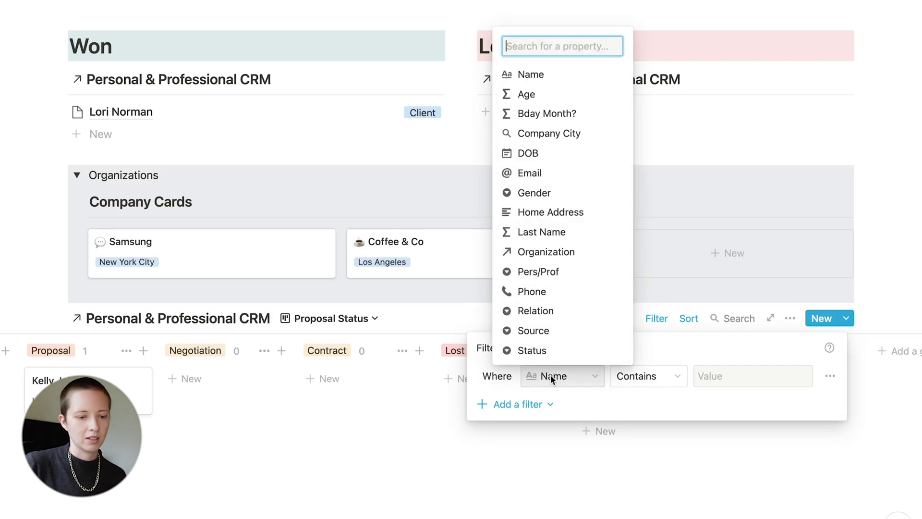
left_click(544, 348)
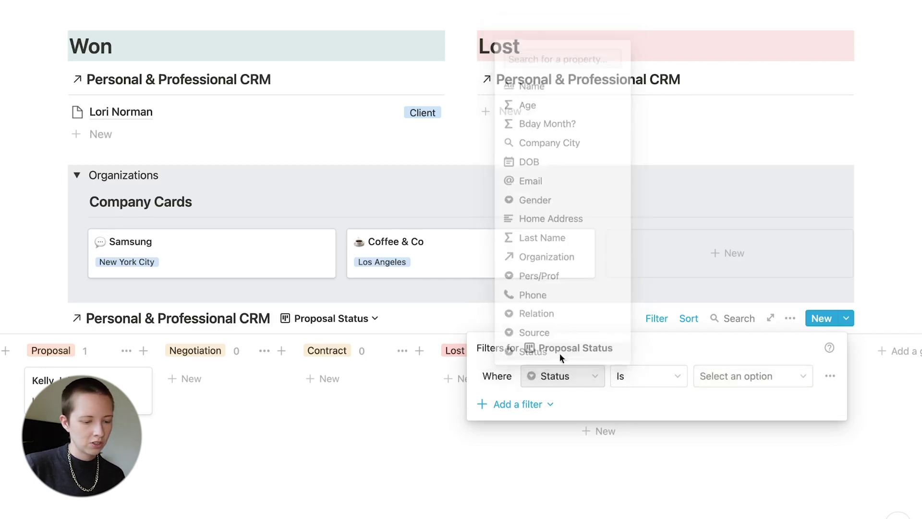
left_click(662, 379)
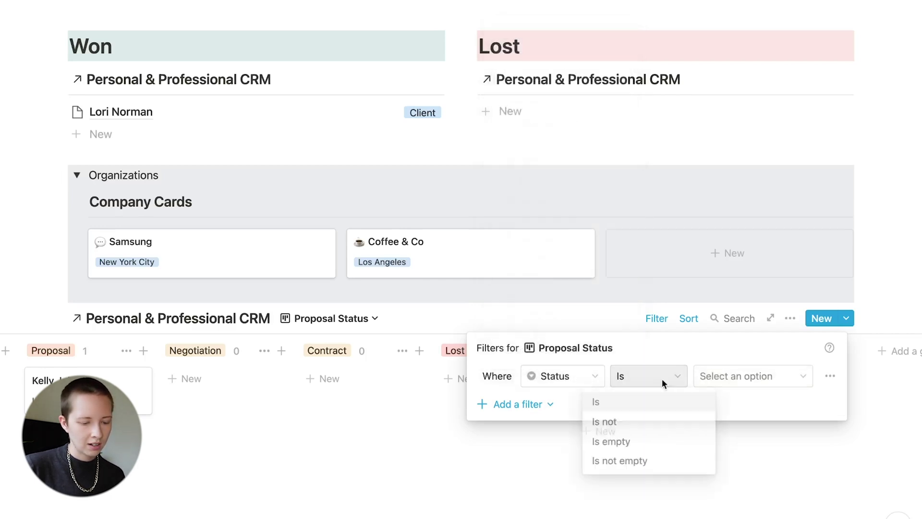
left_click(634, 425)
left_click(753, 379)
left_click(735, 332)
Add a second condition to the Proposal Status filter so that contacts whose Status is Won are also excluded
left_click(515, 402)
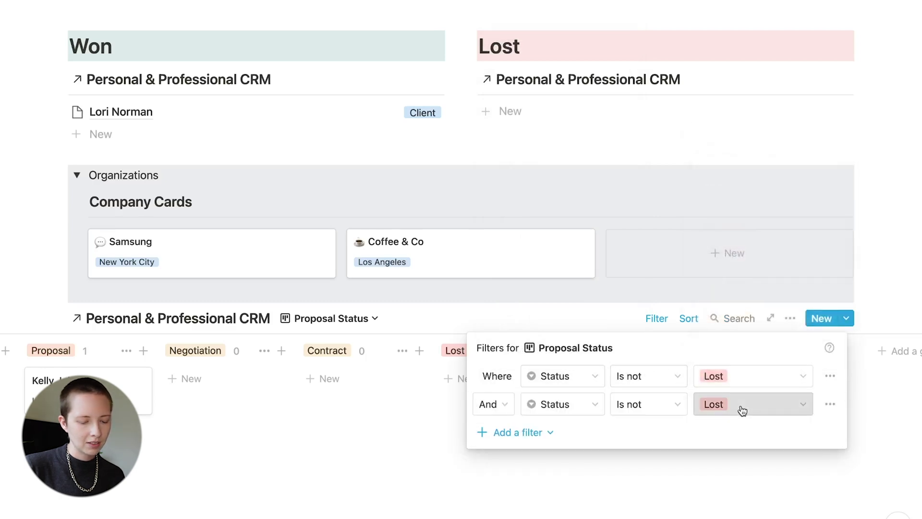
left_click(741, 407)
left_click(762, 379)
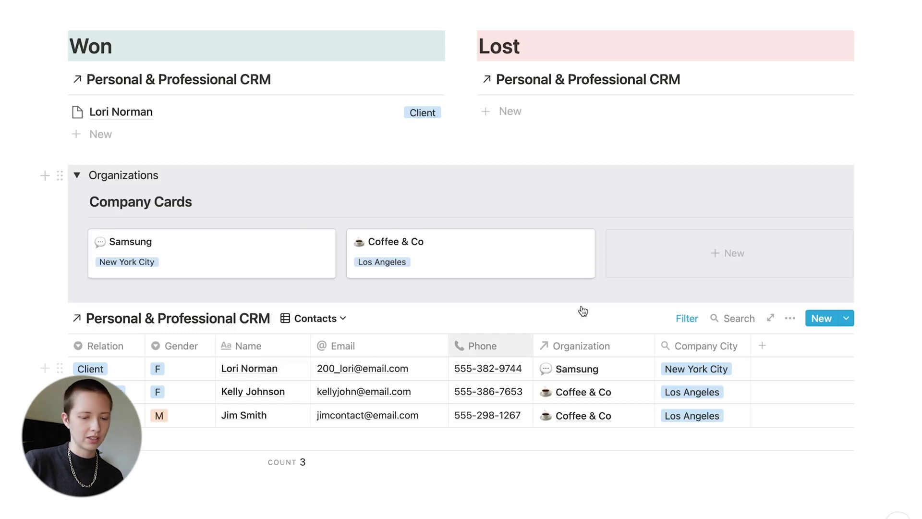
Open the New Contact template of the Personal & Professional CRM database for editing
left_click(846, 320)
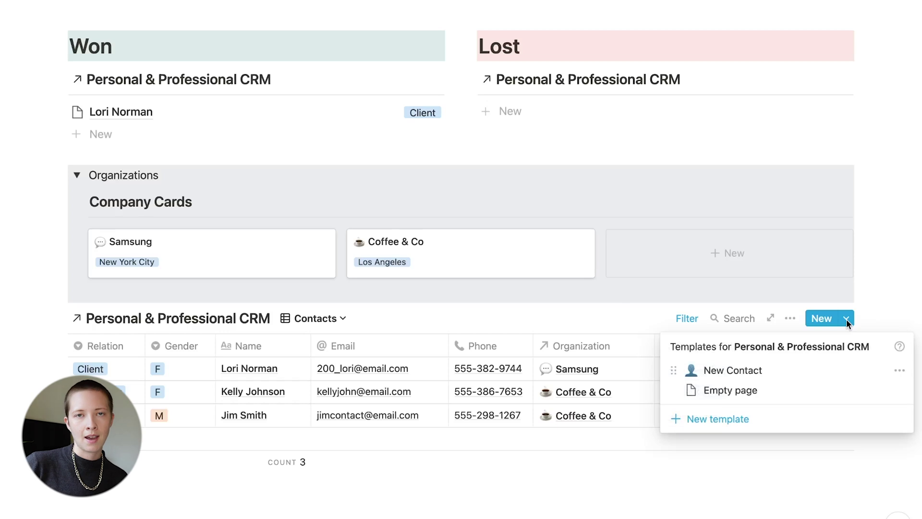
left_click(900, 370)
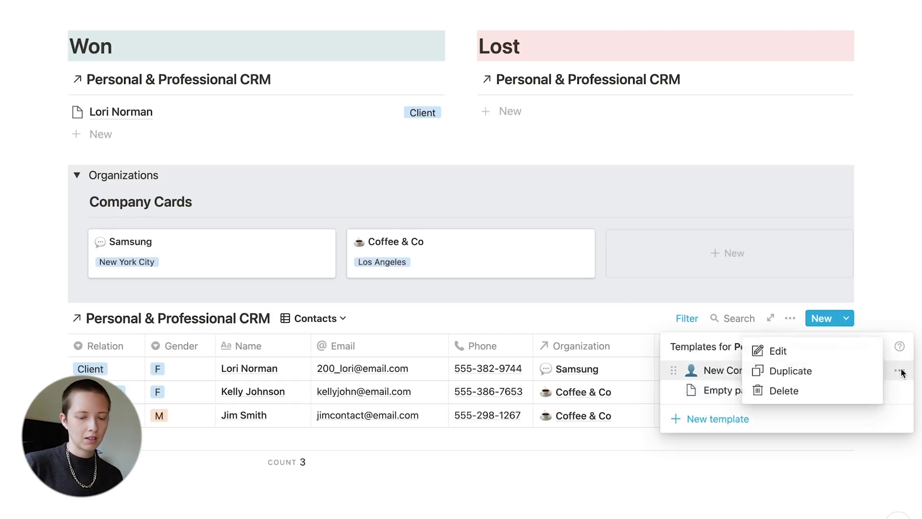
left_click(805, 352)
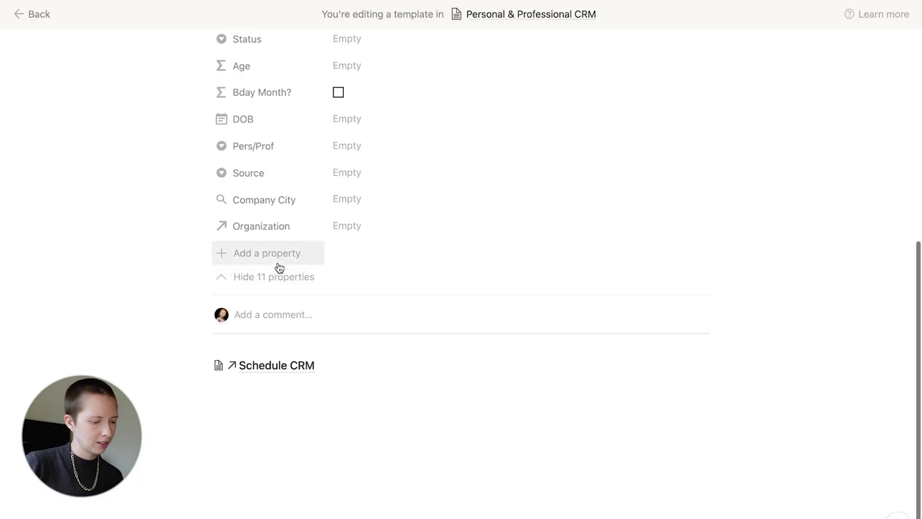
Add a relation property named fromSchedule to the New Contact template, linked to the Schedule CRM database, and collapse the extra properties
left_click(278, 252)
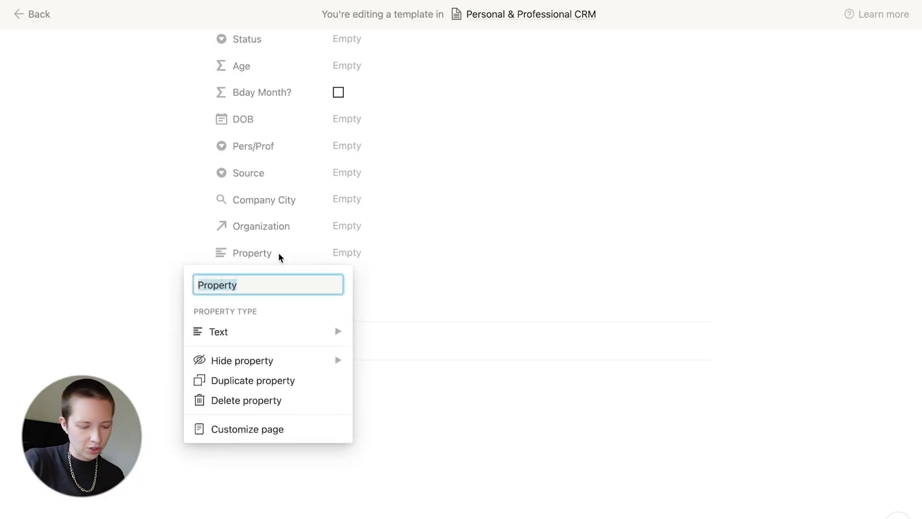
type("fromSchedule")
left_click(309, 332)
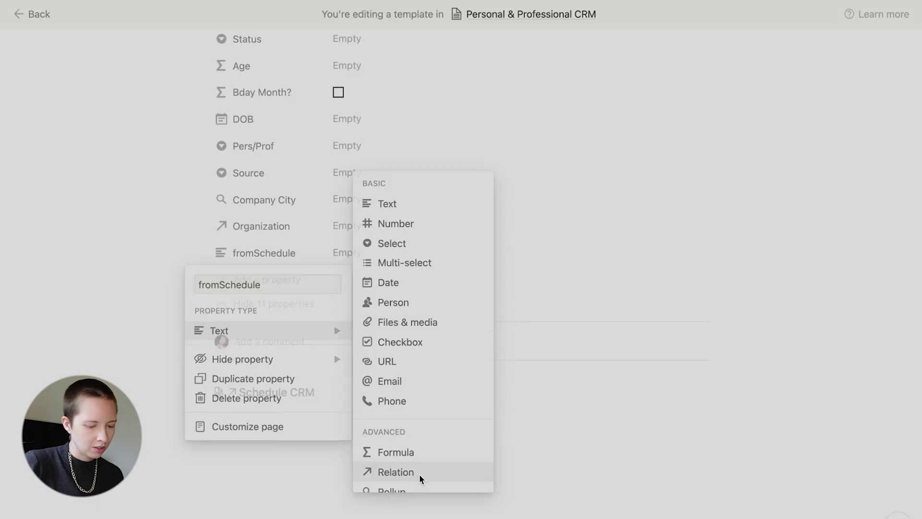
left_click(420, 473)
left_click(407, 264)
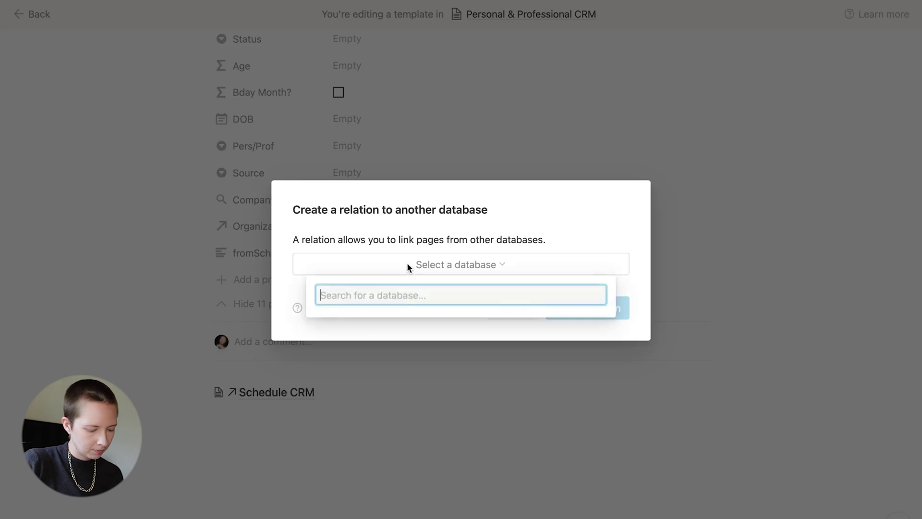
type("Schedule")
key("BackSpace")
key("BackSpace")
key("BackSpace")
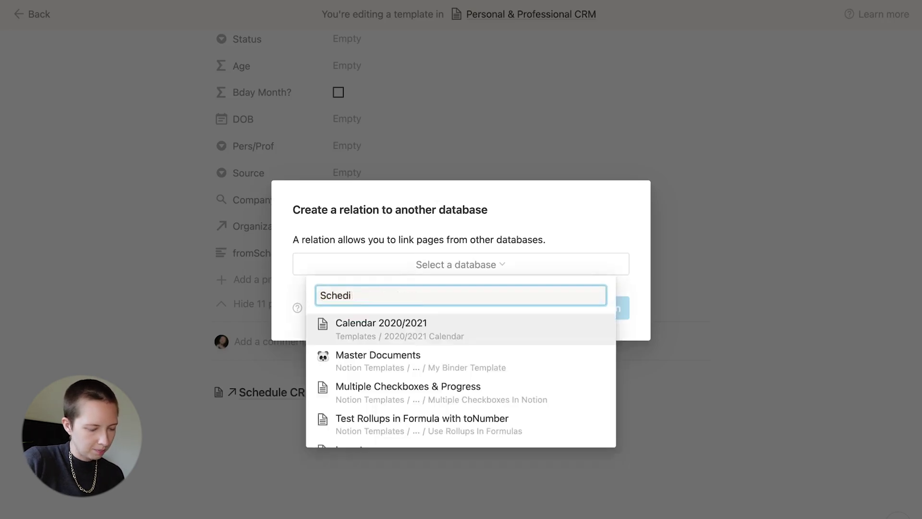
type("ule CRM")
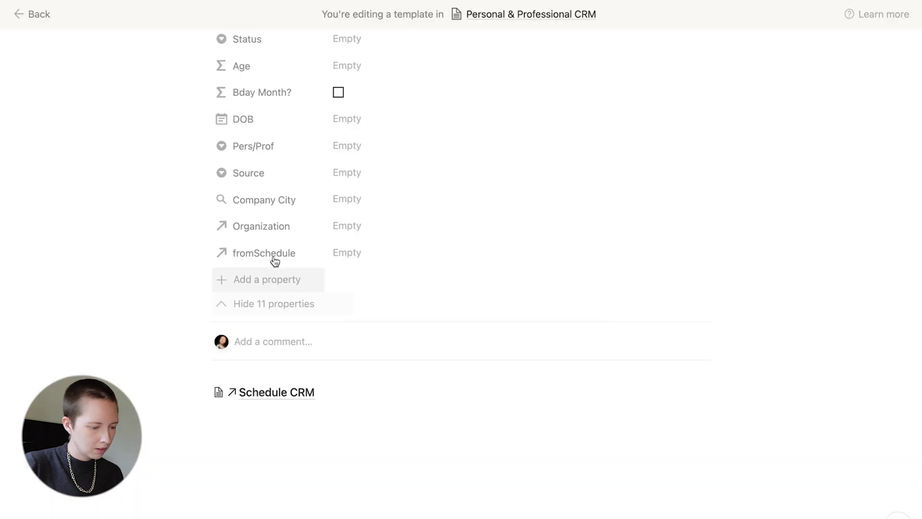
left_click(248, 303)
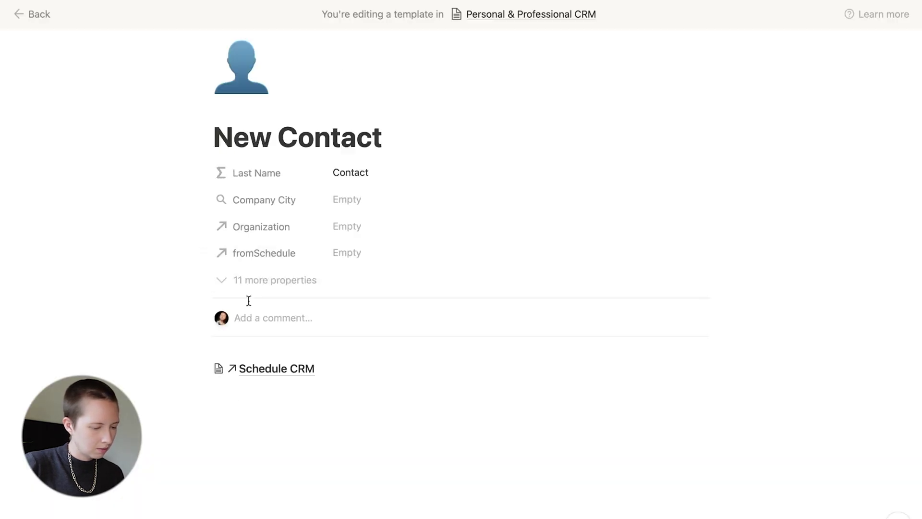
Open the linked Schedule CRM calendar and add a new entry on April 4, 2021
left_click(255, 375)
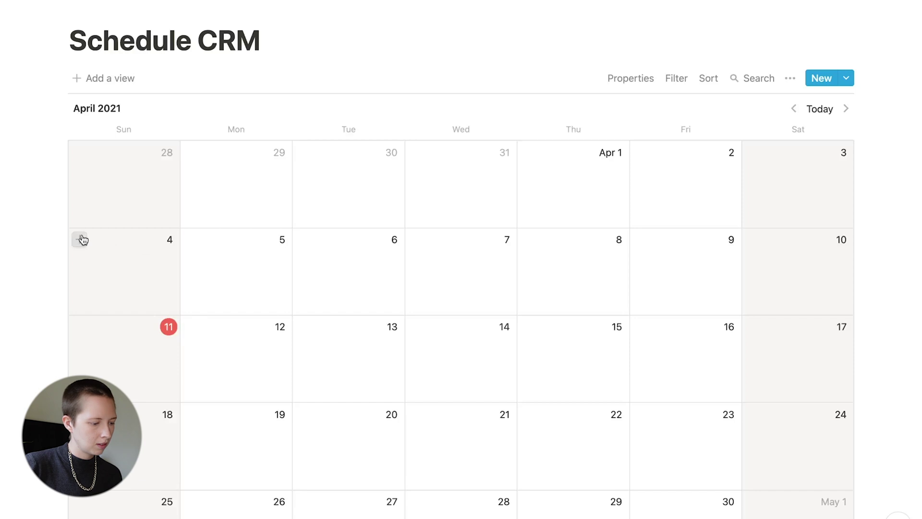
left_click(81, 239)
left_click(274, 205)
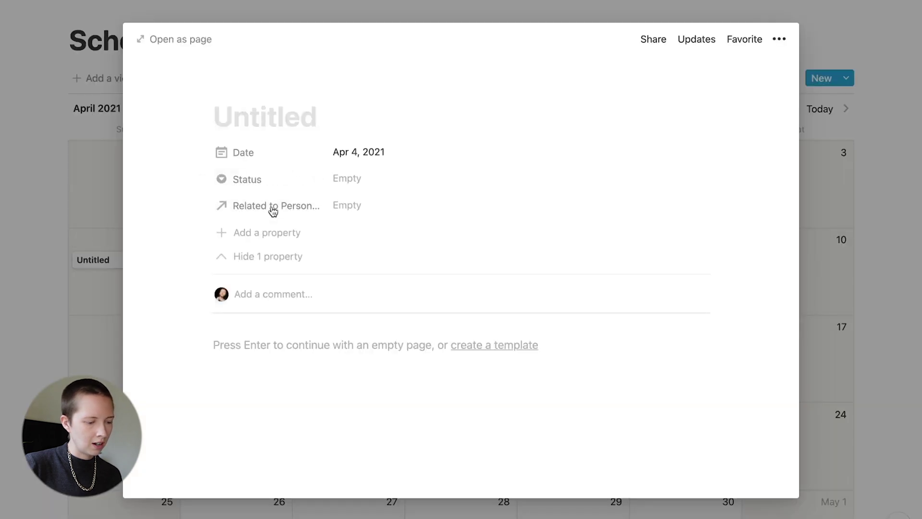
Rename the calendar entry's relation property to Contact(s) and close the entry
left_click(272, 209)
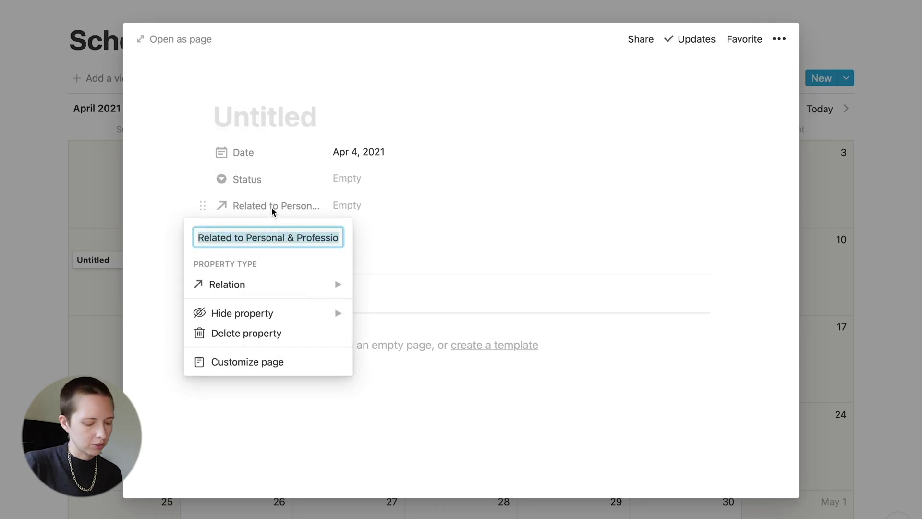
type("from")
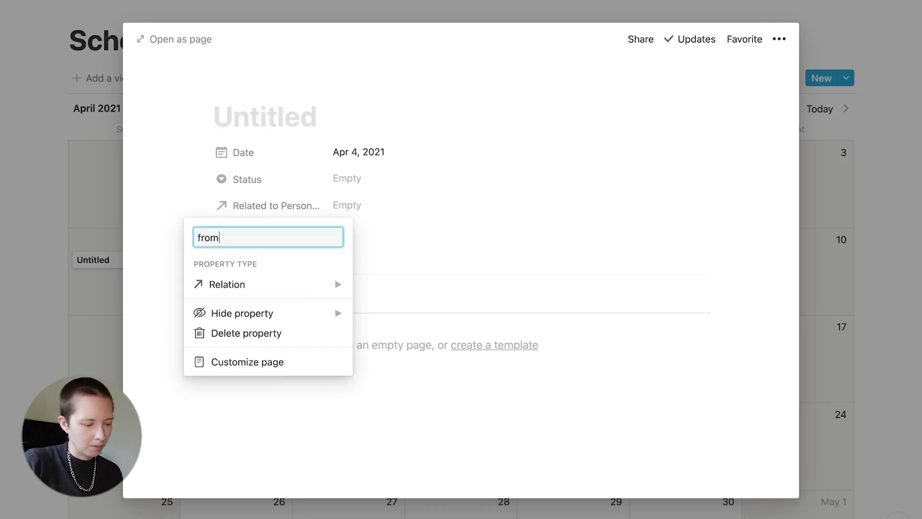
key("BackSpace")
key("BackSpace")
key("BackSpace")
type("Contact(s")
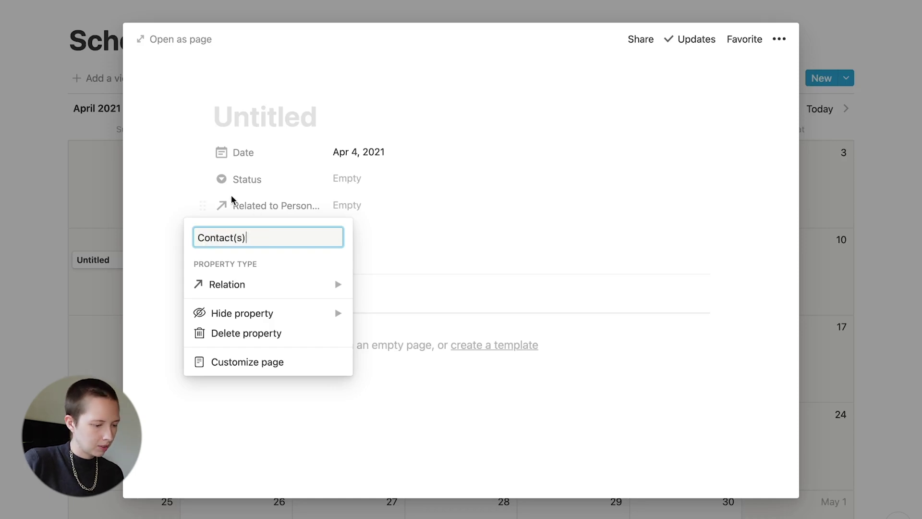
left_click(159, 180)
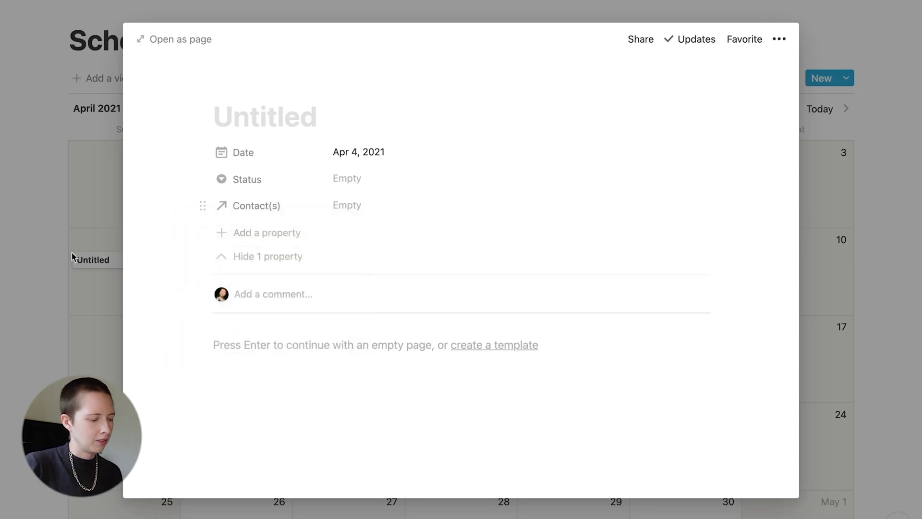
left_click(53, 266)
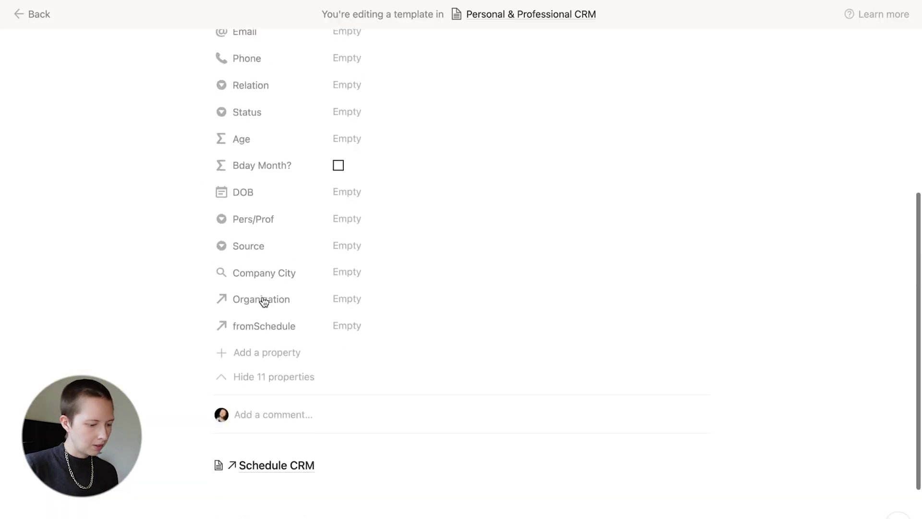
Set the fromSchedule property in the New Contact template to Always hide
scroll(265, 302, "down", 2)
left_click(289, 313)
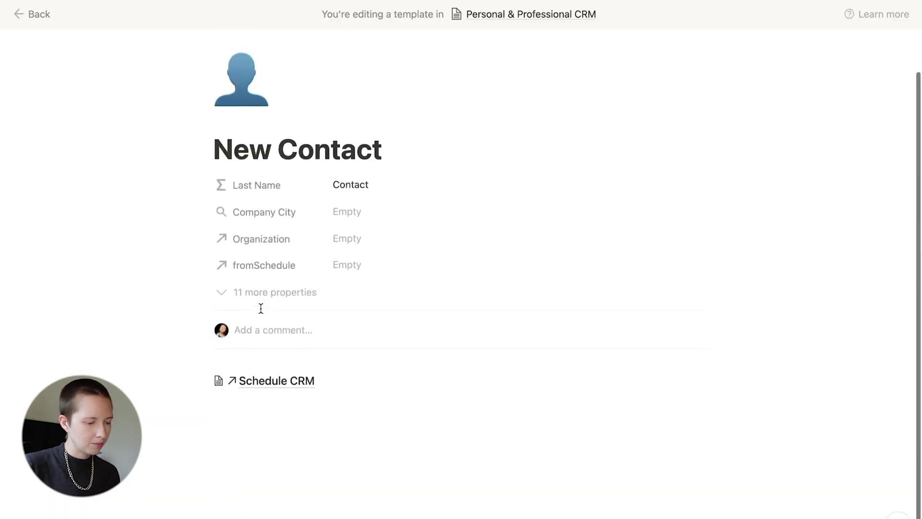
left_click(263, 292)
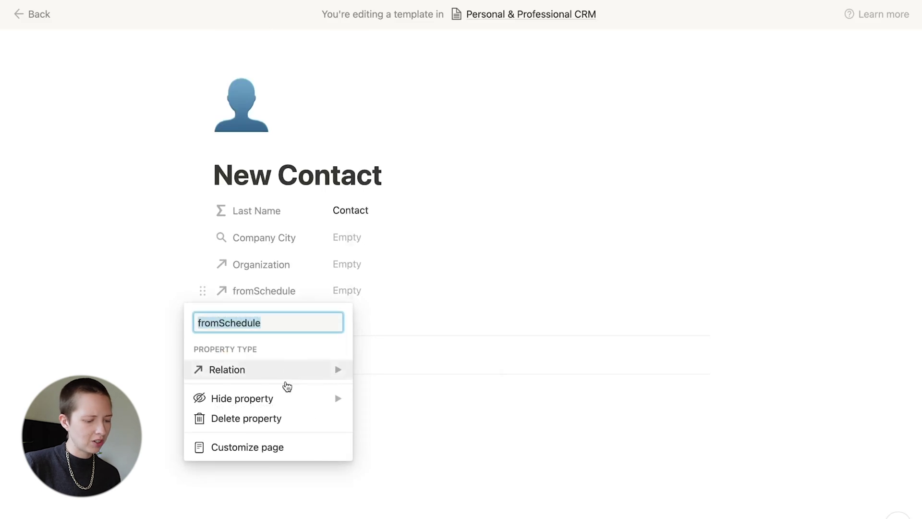
mouse_move(286, 393)
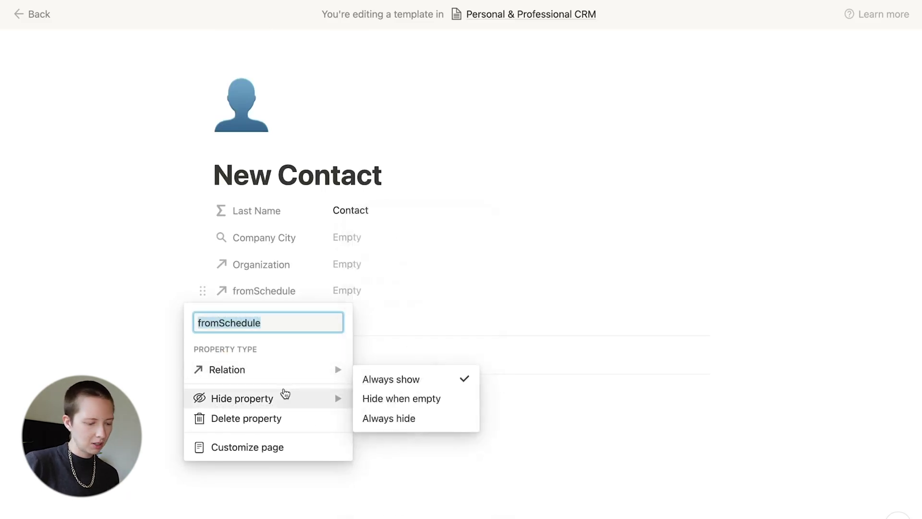
left_click(425, 419)
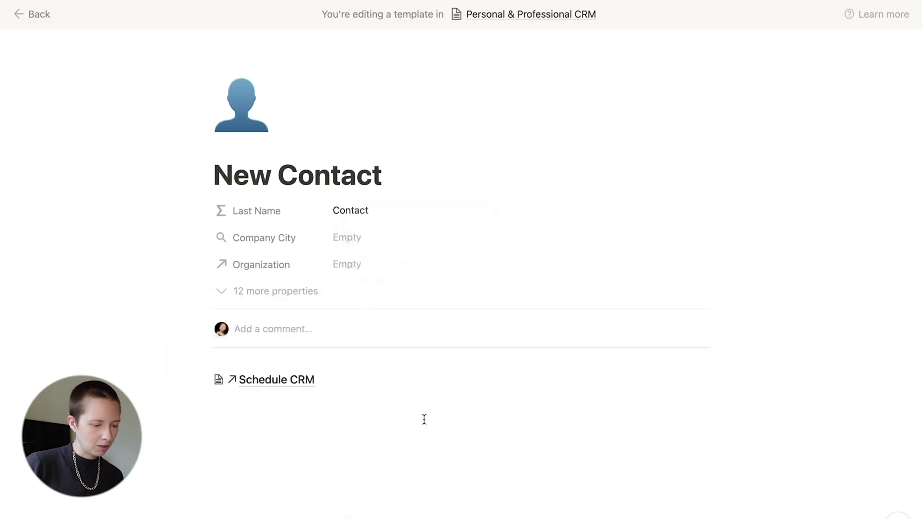
Insert a linked database of Schedule CRM below the Schedule CRM page link in the New Contact template
scroll(424, 418, "down", 5)
left_click(260, 288)
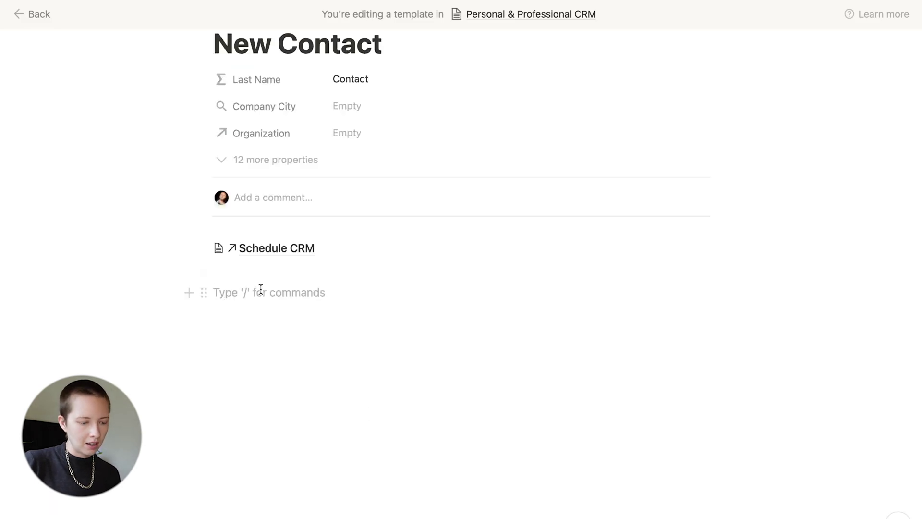
type("/link")
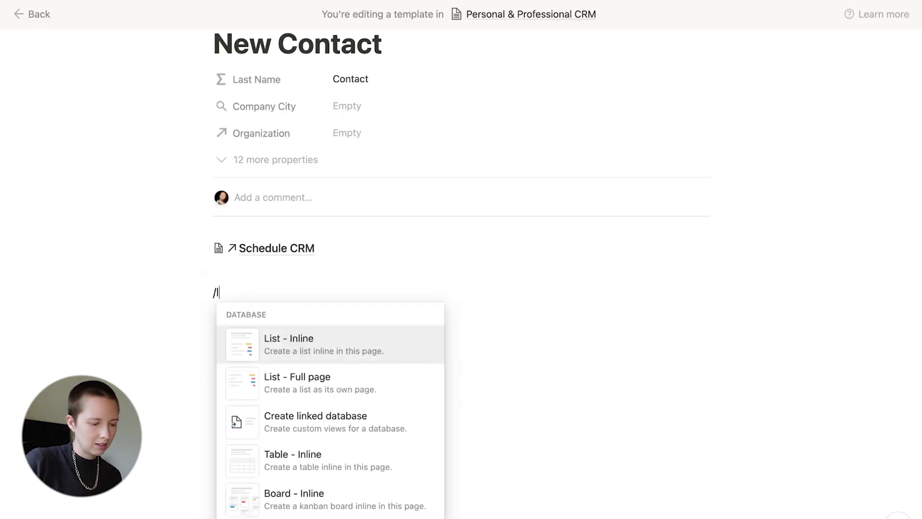
left_click(291, 410)
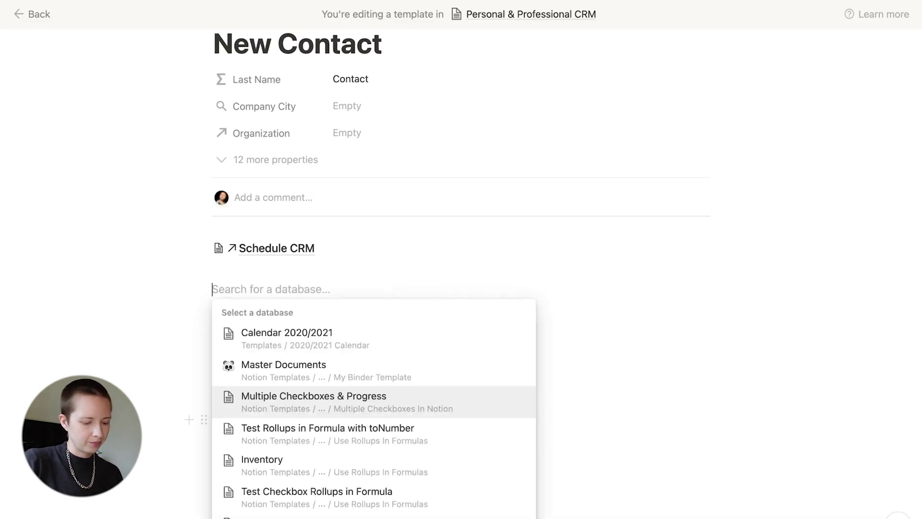
type("Schedule CRM")
left_click(290, 344)
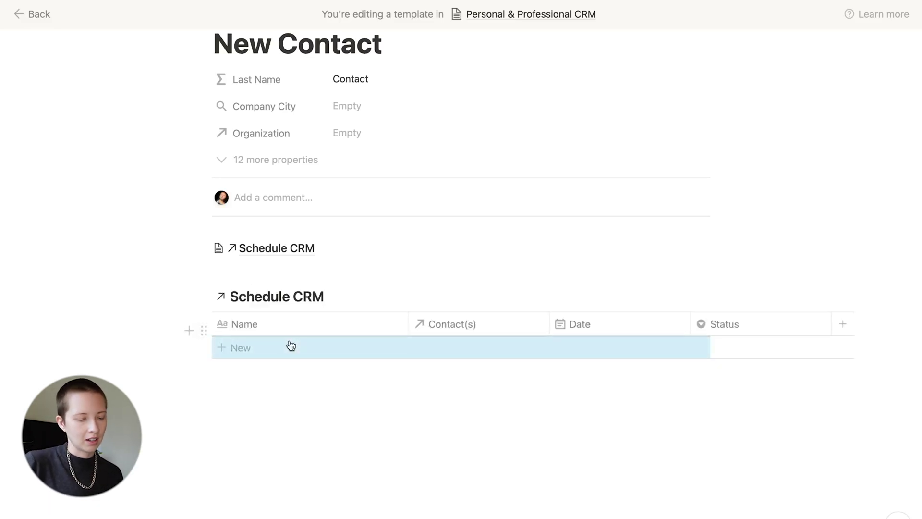
Hide the Contact(s) column in the linked Schedule CRM table and narrow the Date and Status columns
scroll(313, 306, "down", 1)
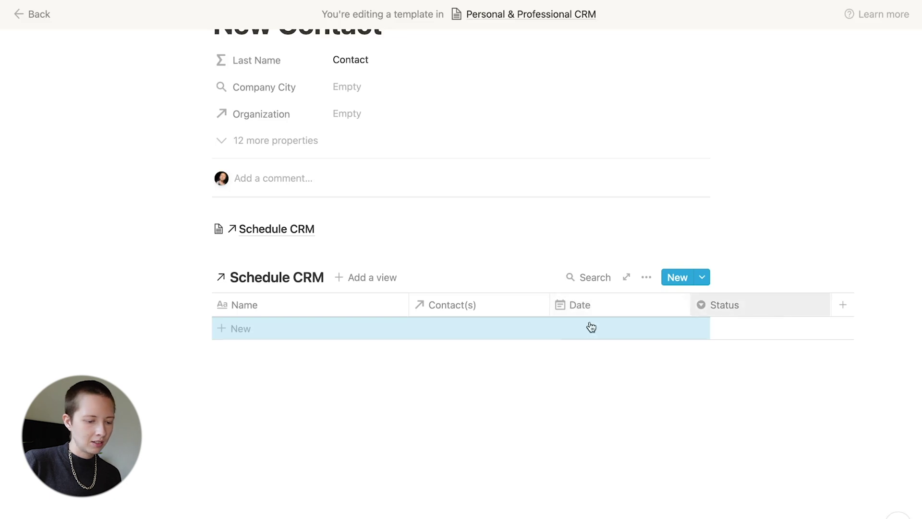
left_click(492, 303)
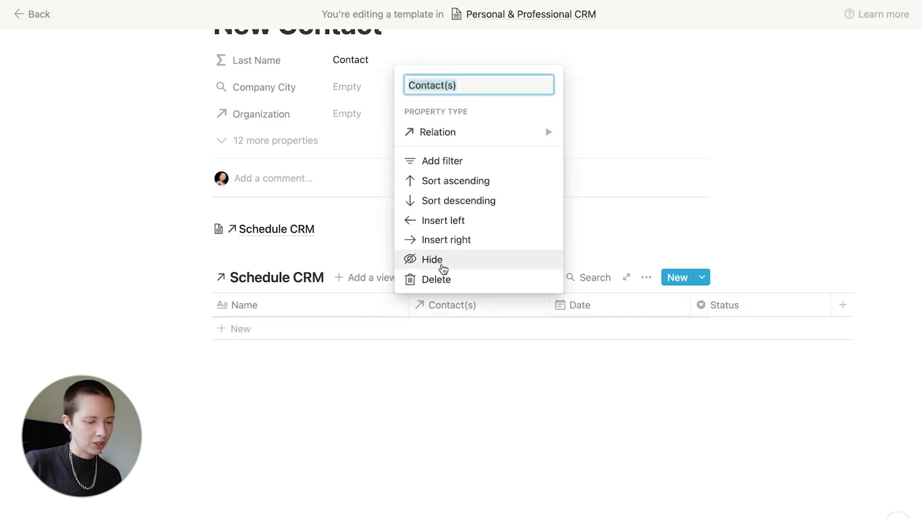
left_click(443, 268)
scroll(481, 279, "down", 1)
left_click_drag(550, 299, 504, 298)
left_click_drag(642, 296, 608, 297)
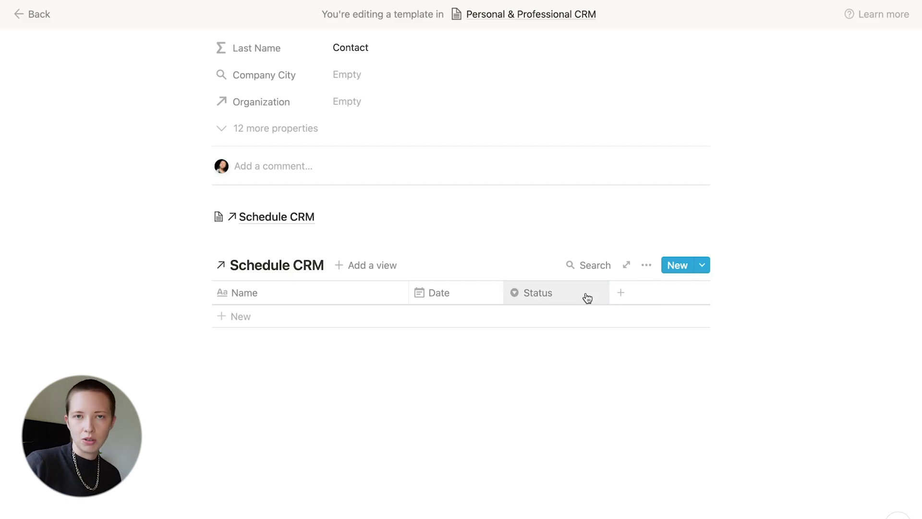
Hide the Status column in the linked Schedule CRM table and widen the Name column to fill the page width
left_click(587, 298)
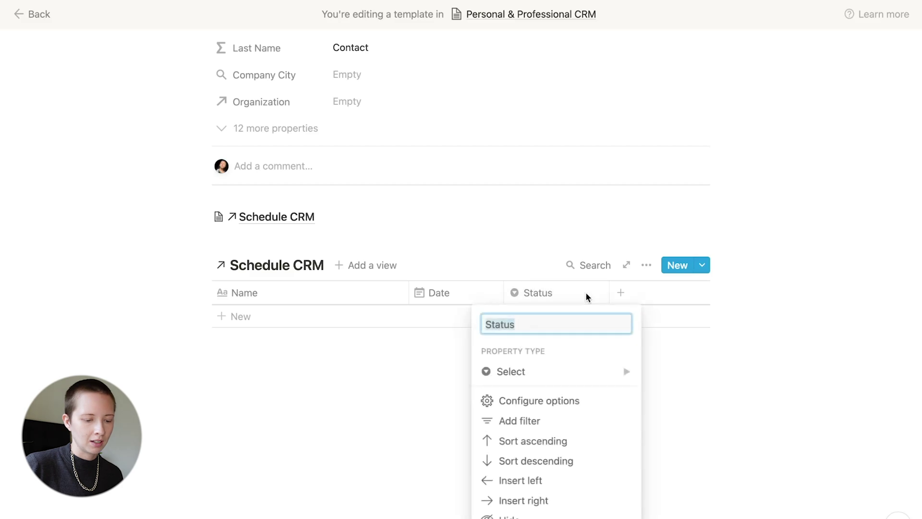
left_click(542, 230)
left_click_drag(410, 293, 568, 314)
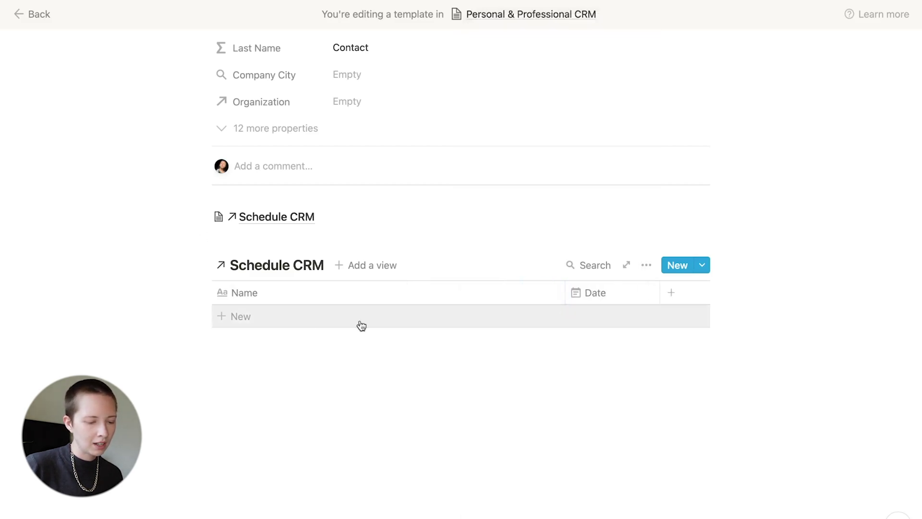
scroll(643, 253, "down", 1)
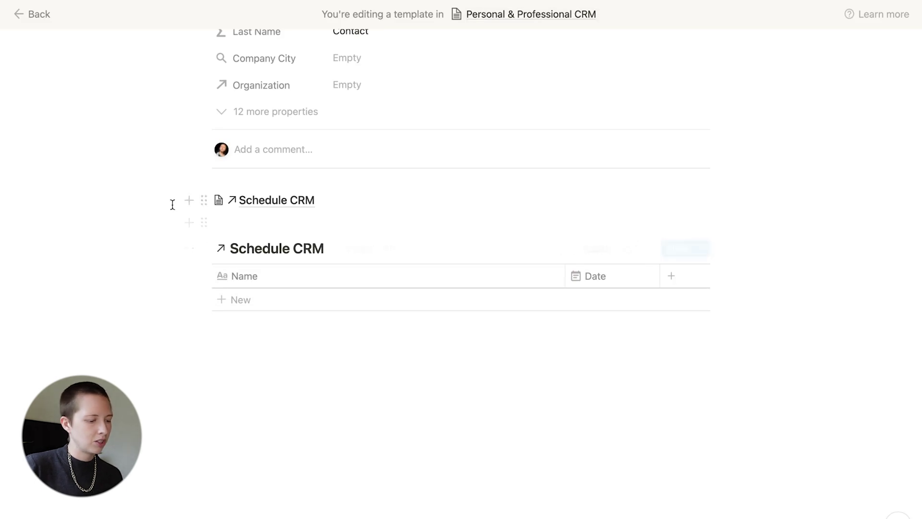
Remove the extra Schedule CRM page link from the template and filter the linked table to Contact(s) contains New Contact
left_click(351, 208)
key("BackSpace")
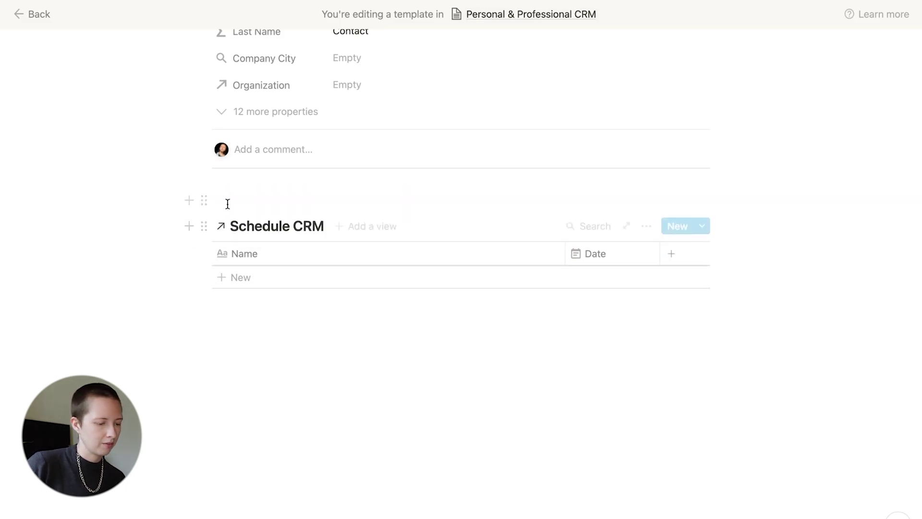
left_click(543, 204)
left_click(399, 335)
left_click(417, 361)
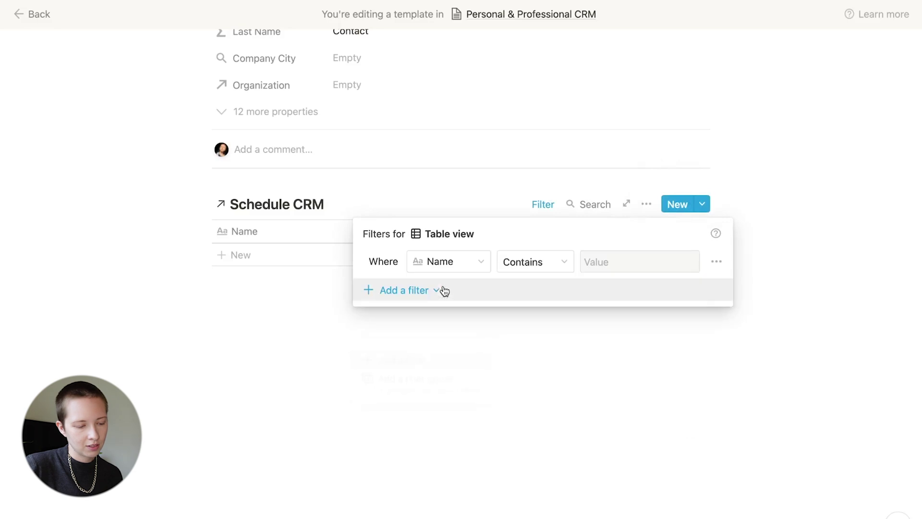
left_click(445, 264)
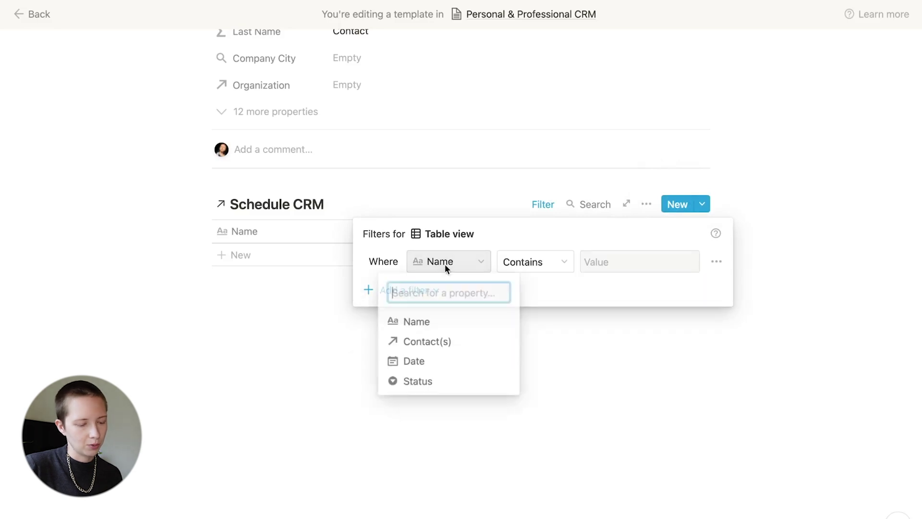
left_click(442, 342)
left_click(615, 265)
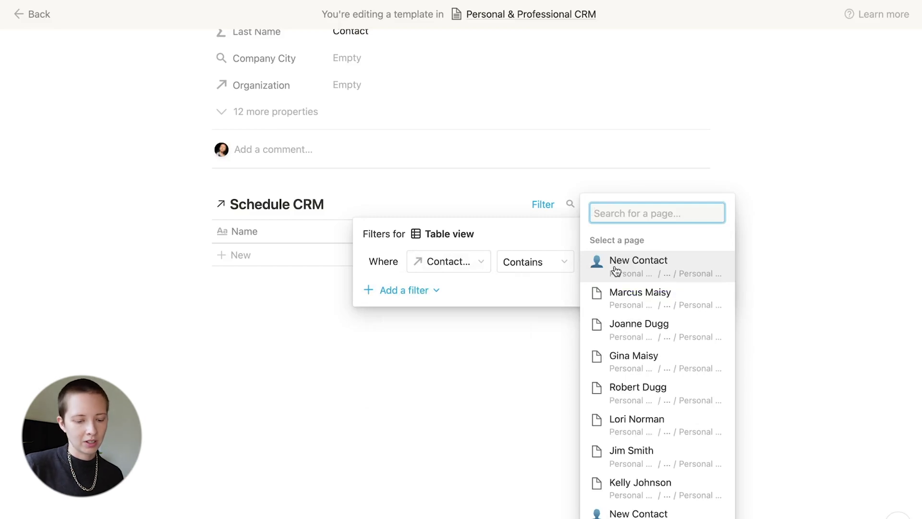
left_click(616, 267)
scroll(705, 481, "down", 3)
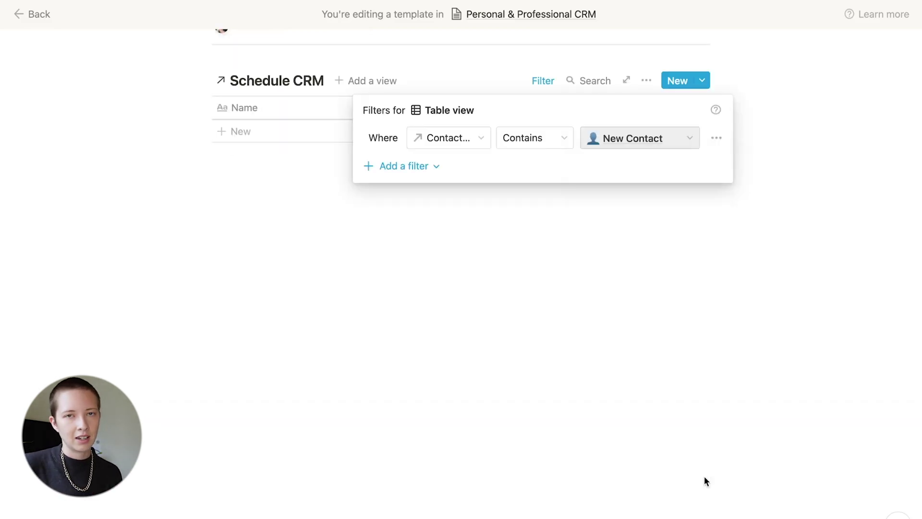
left_click(599, 405)
scroll(599, 406, "up", 8)
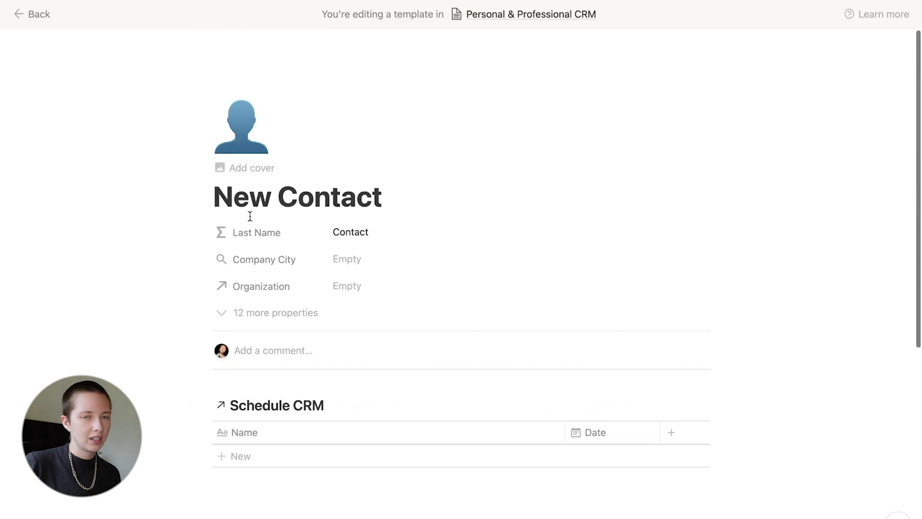
Open the Samsung client's contact record as a full page and apply the New Contact template to it
scroll(291, 195, "down", 3)
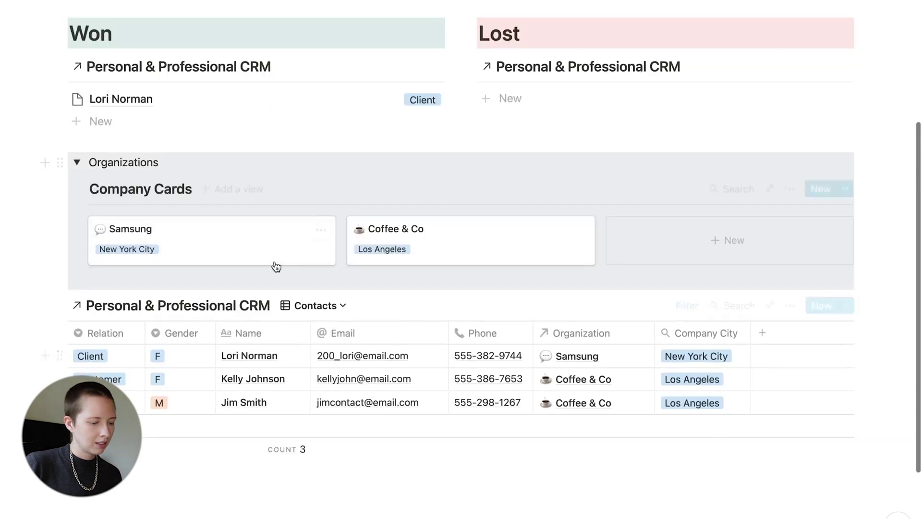
left_click(296, 357)
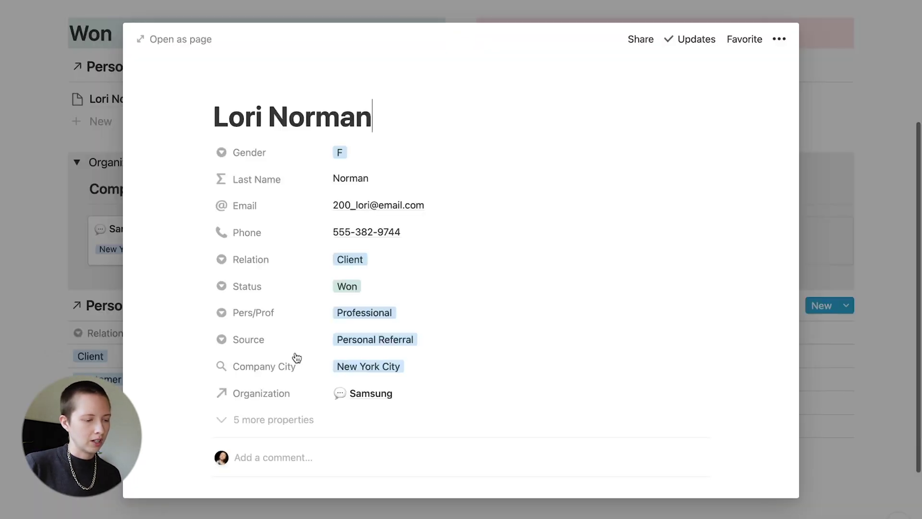
left_click(183, 38)
scroll(268, 192, "down", 5)
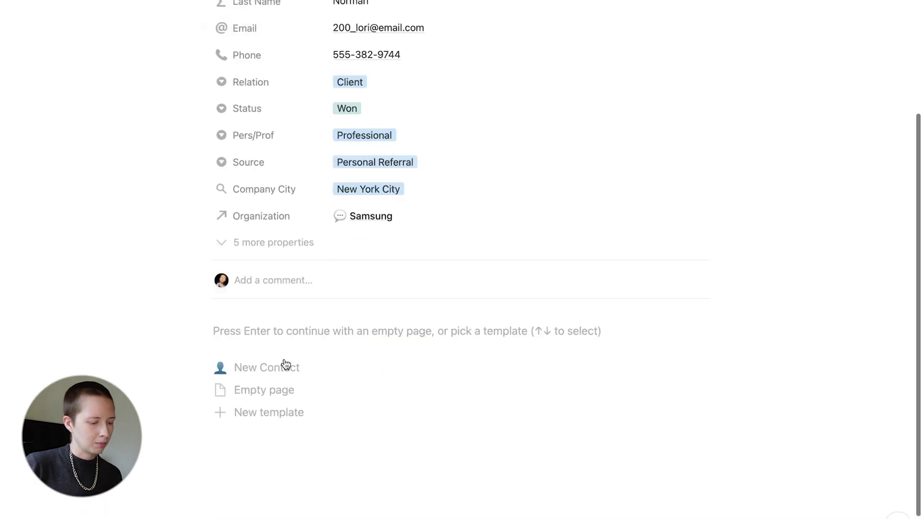
left_click(269, 370)
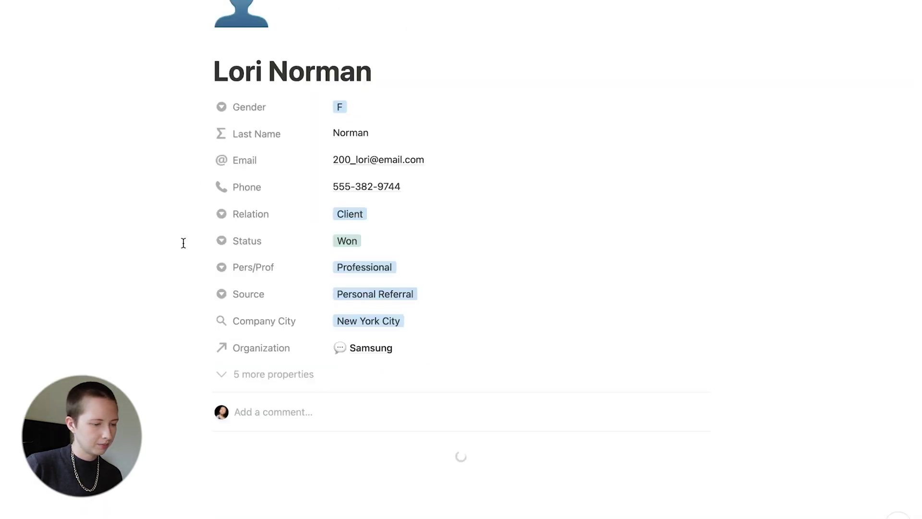
Add a Schedule CRM entry on the contact's page for a meeting with this contact about the proposal, dated Apr 21, 2021
scroll(288, 288, "down", 5)
left_click(342, 260)
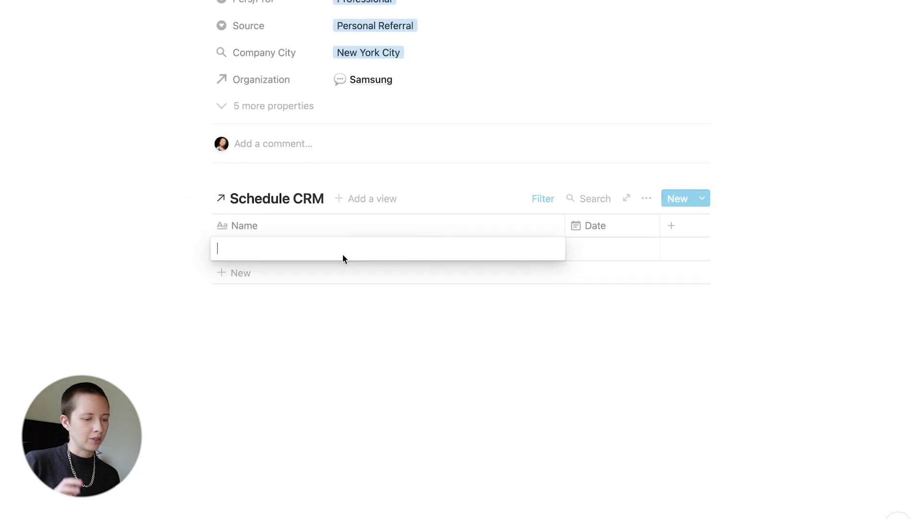
type("Meeting with Lori")
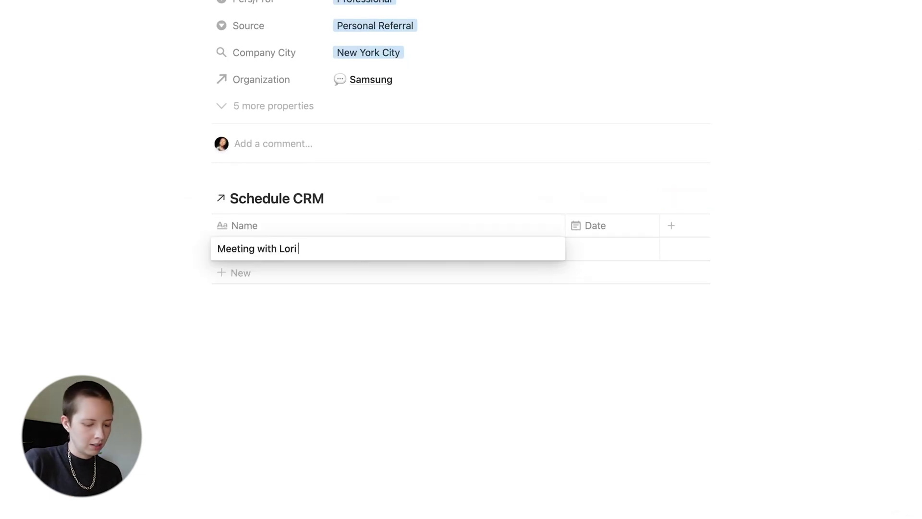
type(" about proposa")
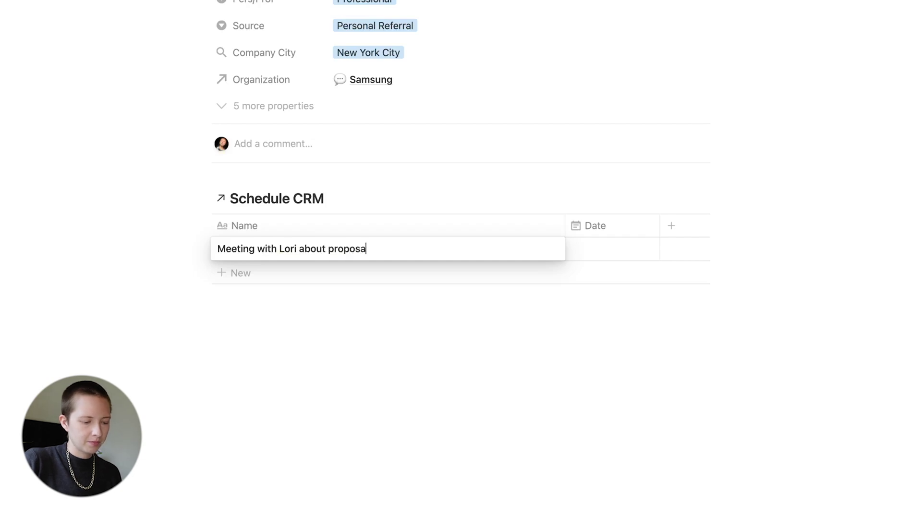
type("l")
left_click(613, 249)
left_click(658, 316)
left_click(198, 219)
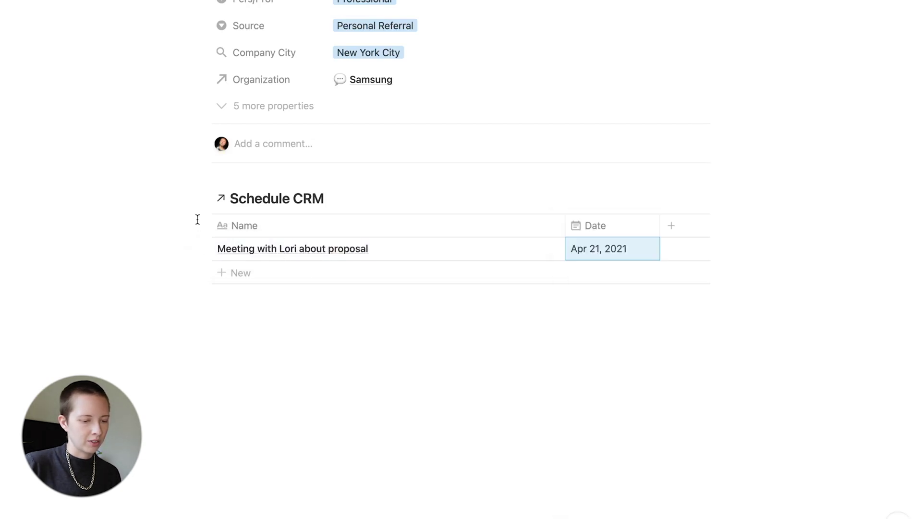
Check the contact's hidden fromSchedule relation and open the new meeting entry as a full page
scroll(138, 313, "down", 3)
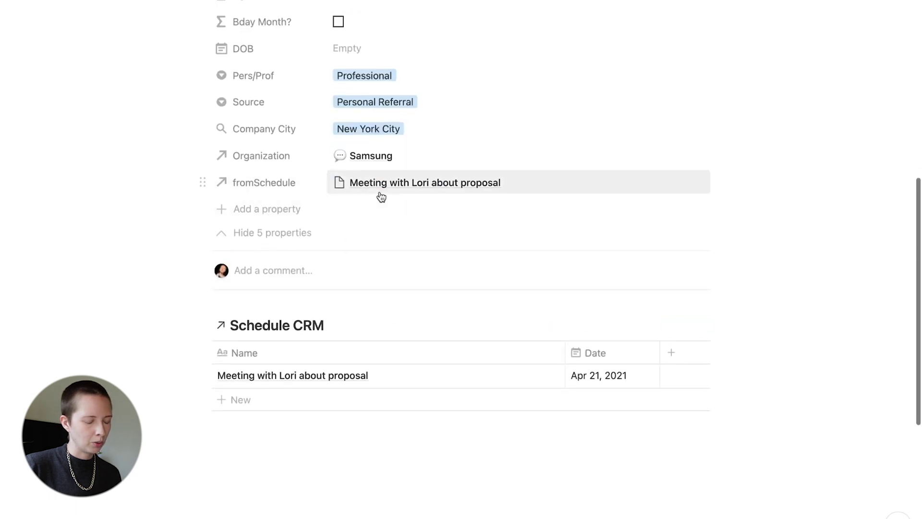
left_click(278, 234)
mouse_move(531, 331)
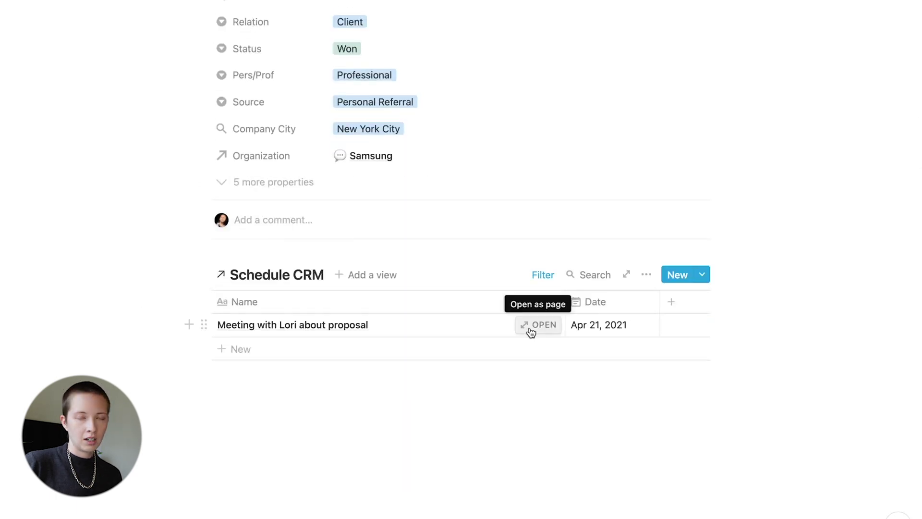
left_click(530, 331)
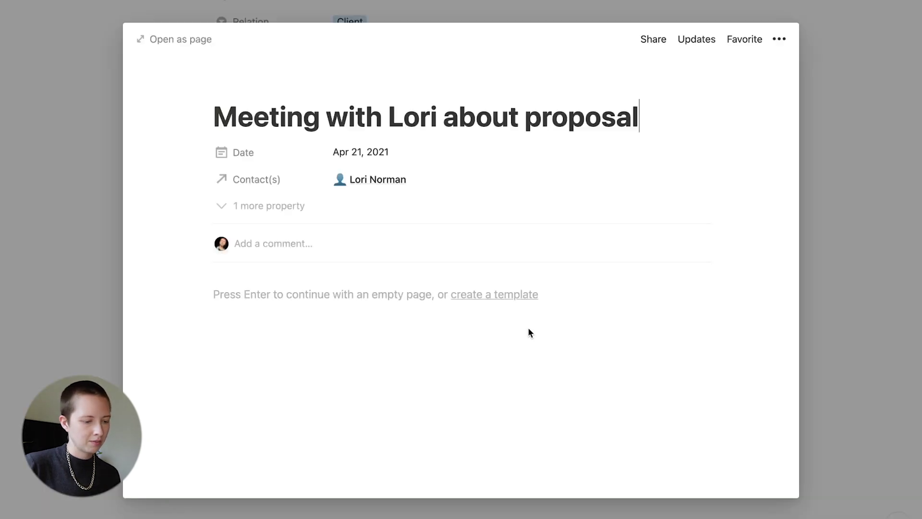
left_click(190, 41)
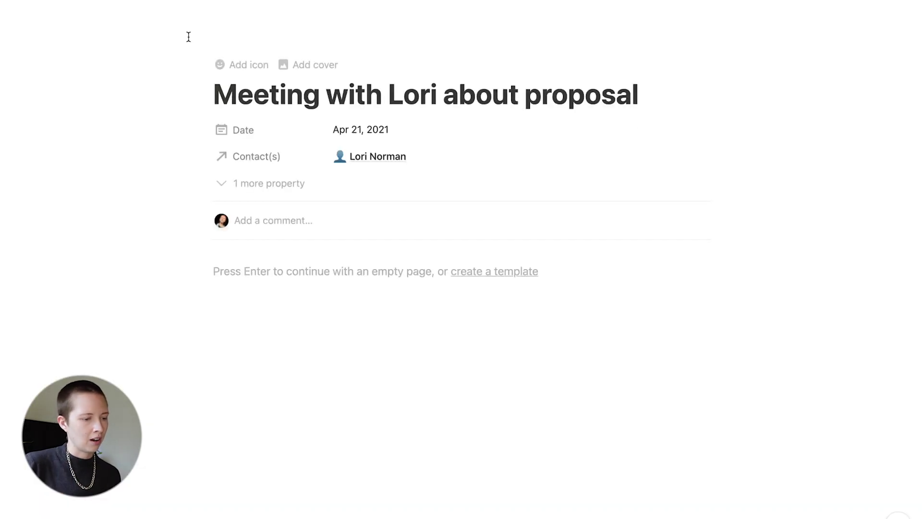
Check the meeting's hidden property and start the entry's body as an empty page
left_click(270, 185)
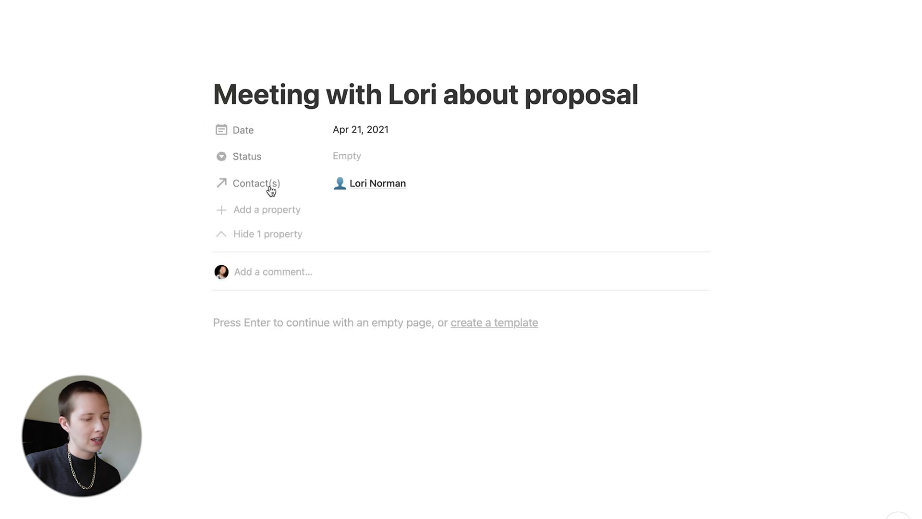
left_click(269, 234)
key("Return")
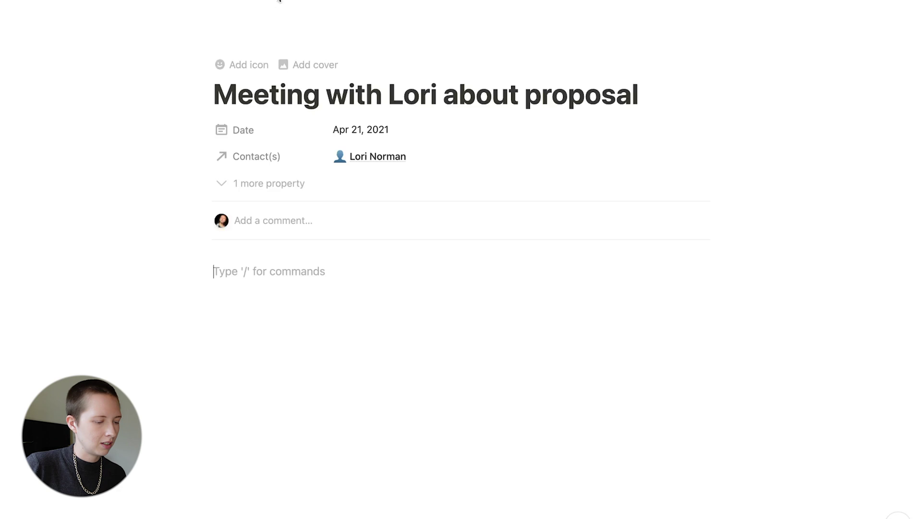
Look up the meeting on the April 2021 calendar of the Schedule CRM database and reopen it as a full page
left_click(276, 0)
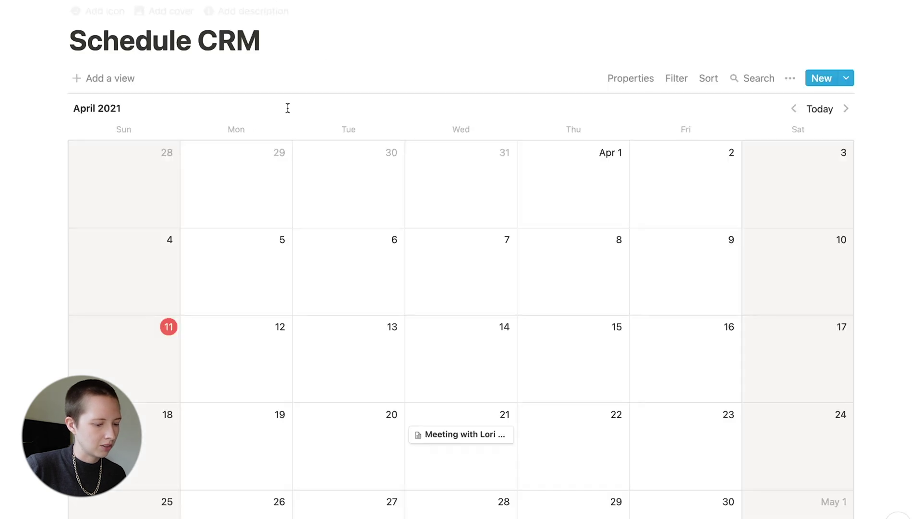
scroll(475, 399, "down", 4)
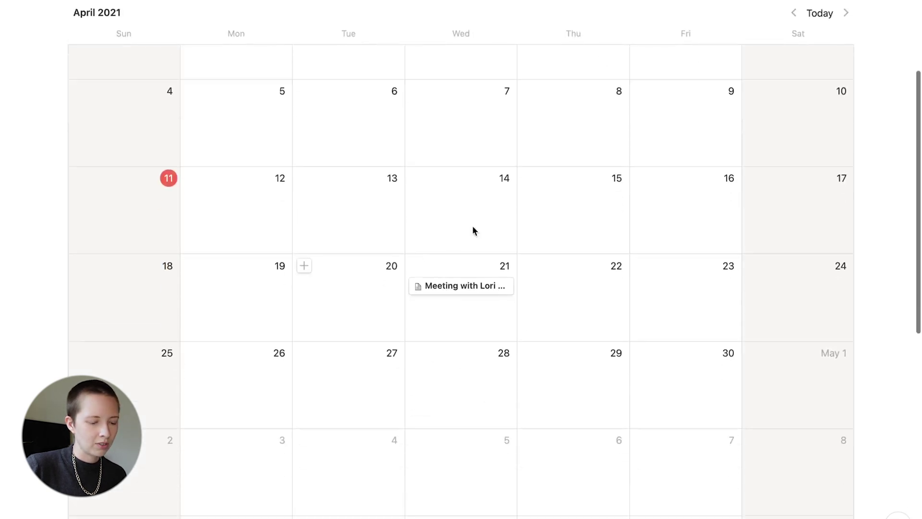
left_click(452, 289)
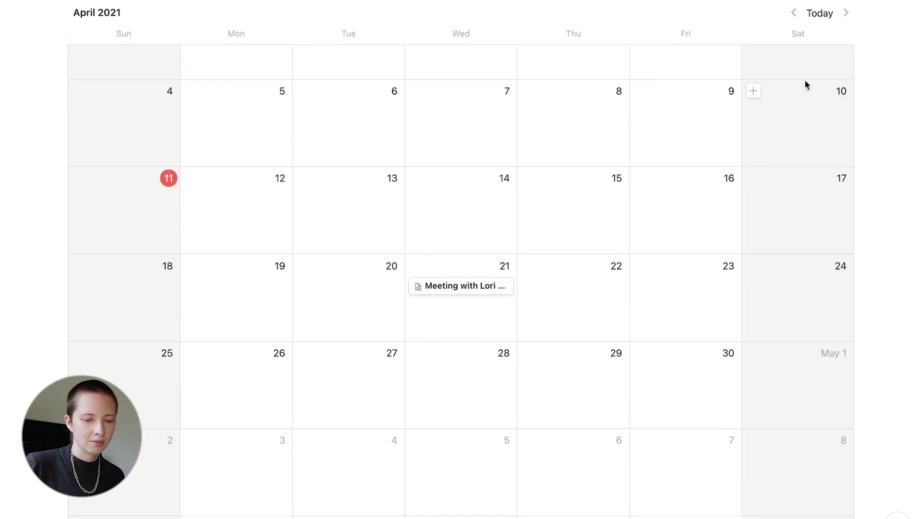
left_click(187, 39)
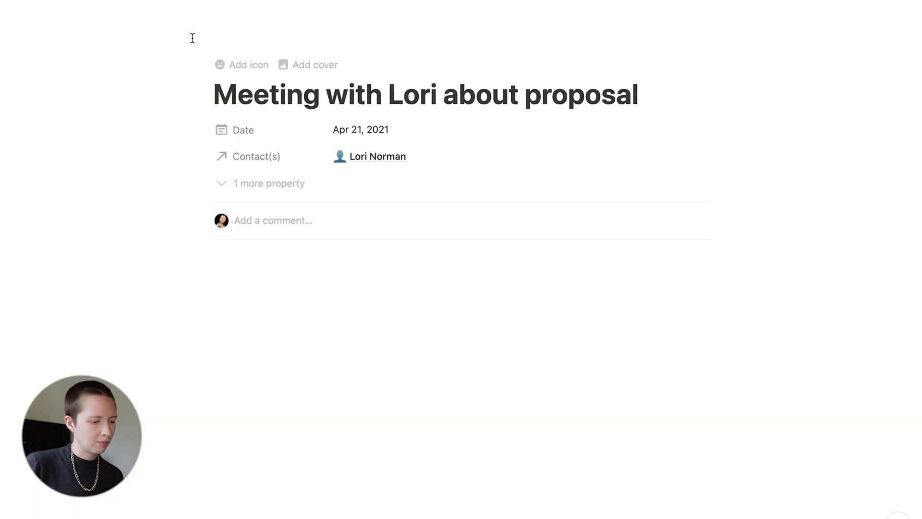
Add a property named Company to the meeting entry and set its type to Rollup
left_click(249, 192)
left_click(276, 210)
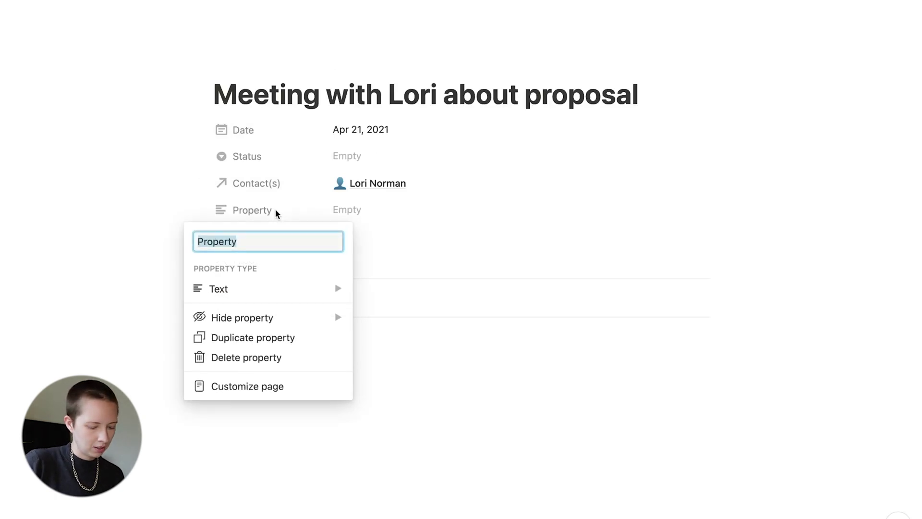
type("Company")
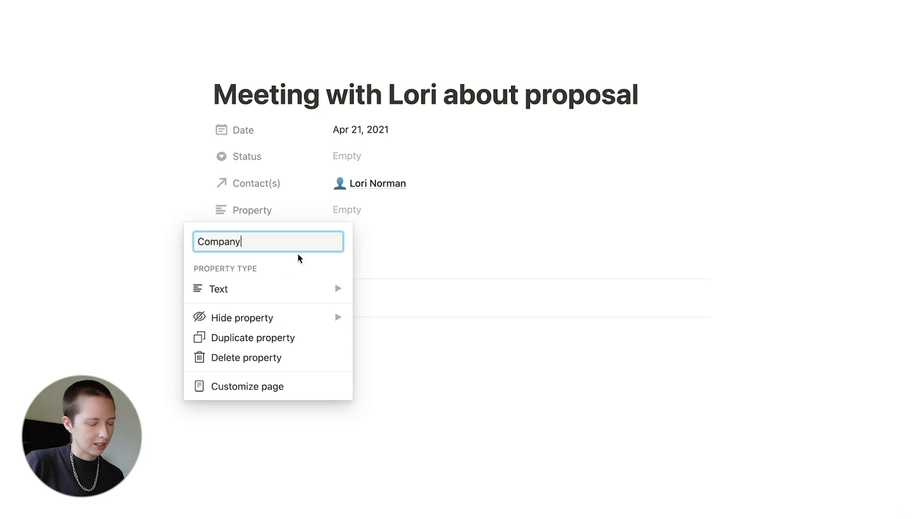
left_click(271, 289)
scroll(394, 433, "down", 3)
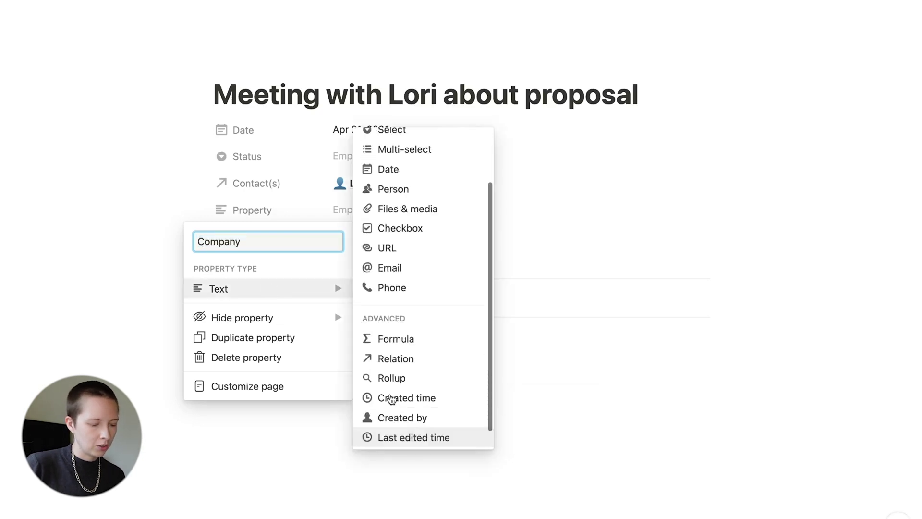
left_click(390, 379)
Configure the Company rollup to show Organization through the Contact(s) relation, and set the property to hide when empty
left_click(362, 218)
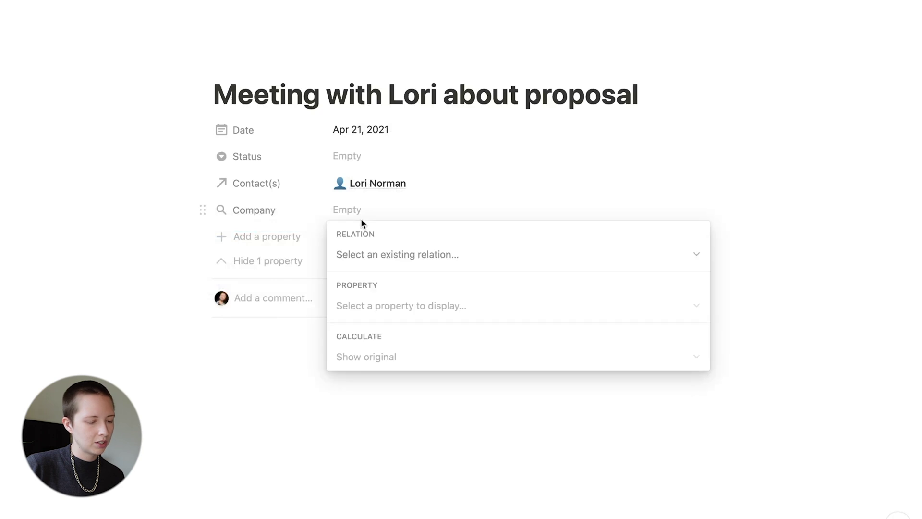
left_click(418, 267)
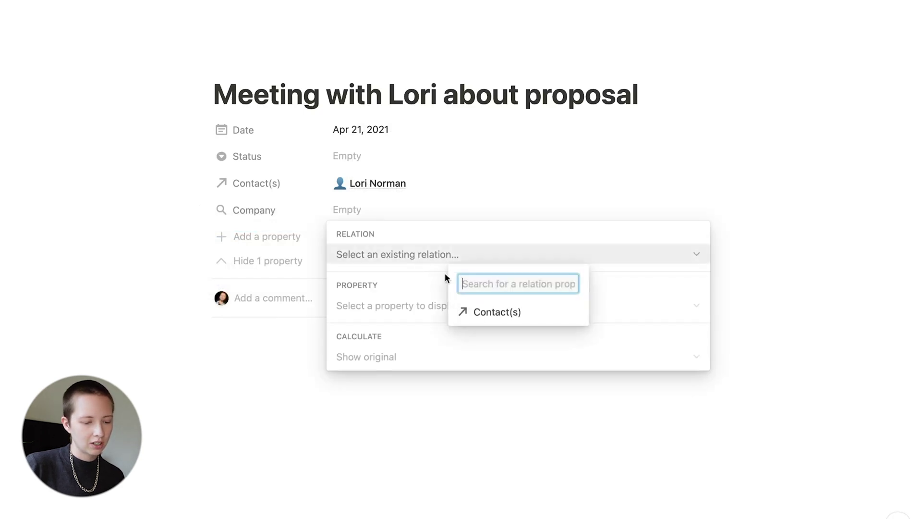
left_click(506, 323)
left_click(377, 308)
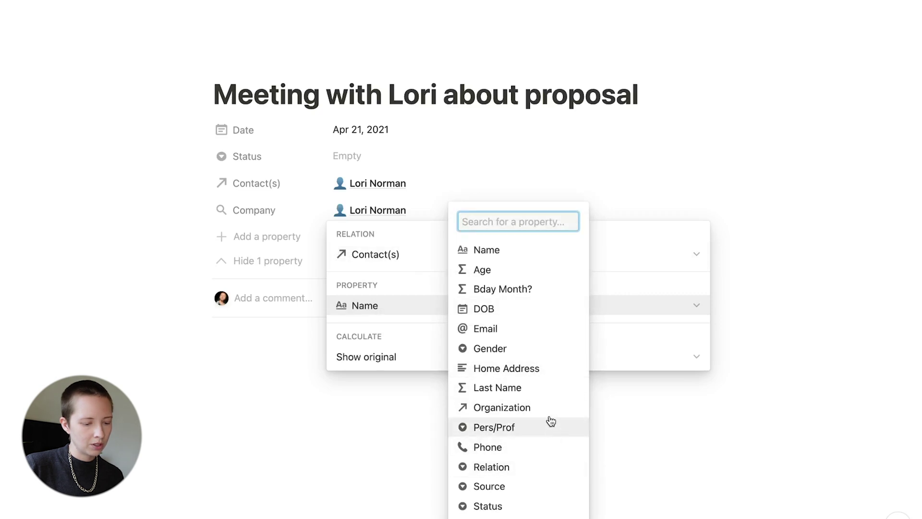
left_click(531, 407)
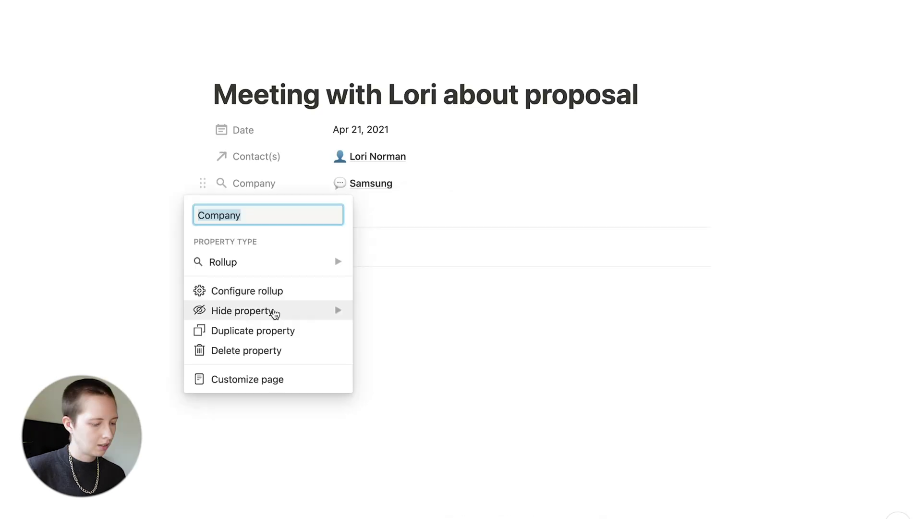
mouse_move(275, 314)
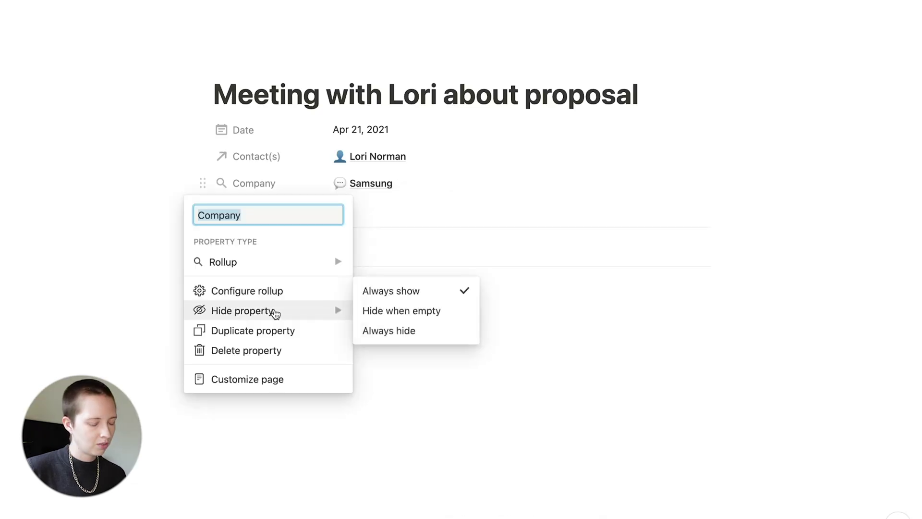
left_click(460, 313)
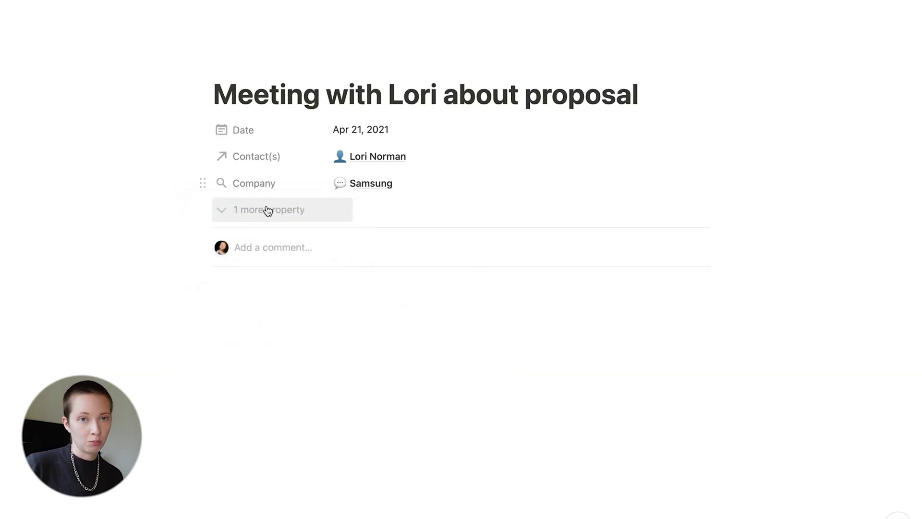
Add a property named Prof/Pers to the meeting entry and set its type to Rollup
left_click(268, 211)
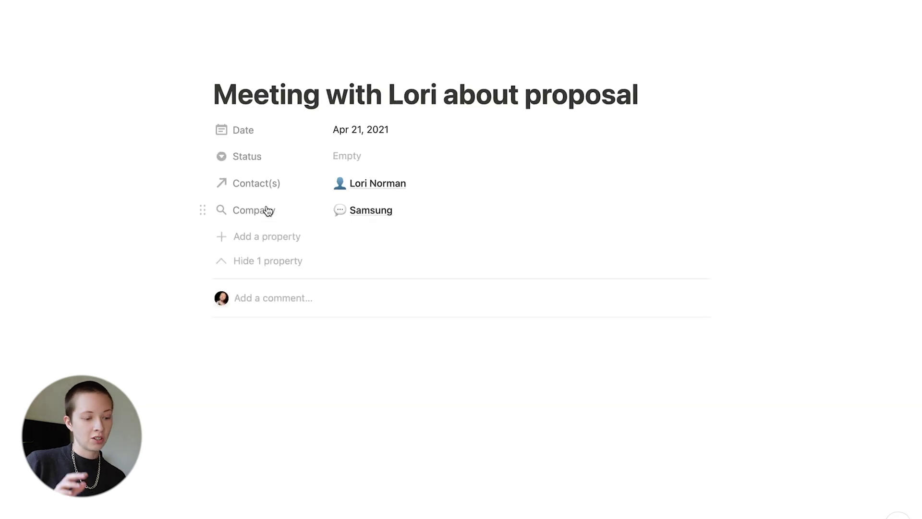
left_click(284, 236)
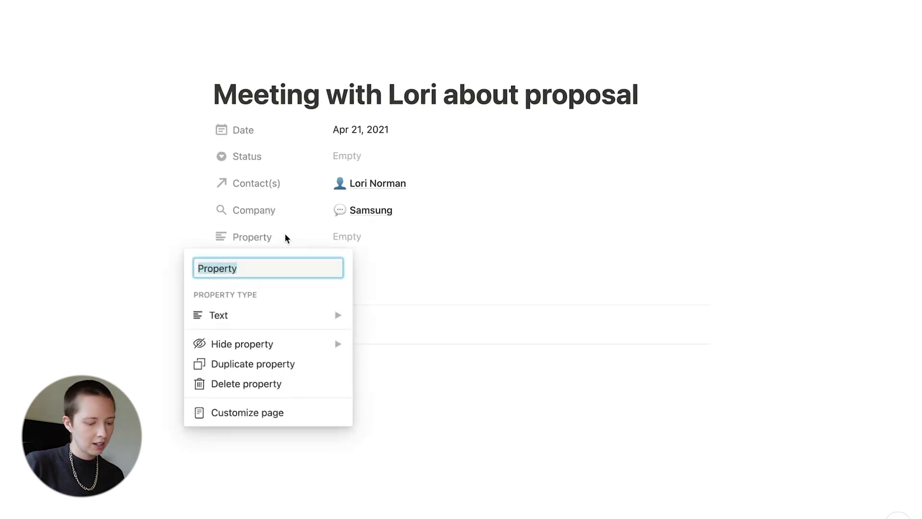
type("Prof/")
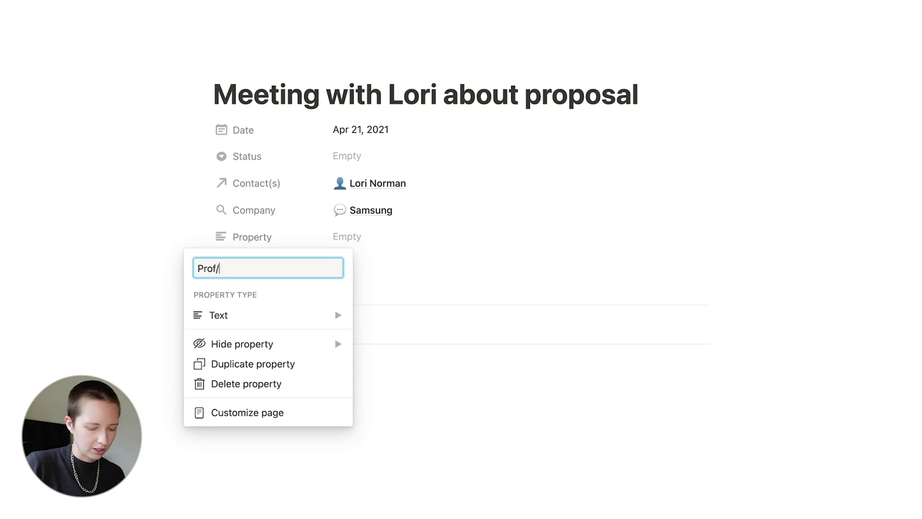
left_click(321, 315)
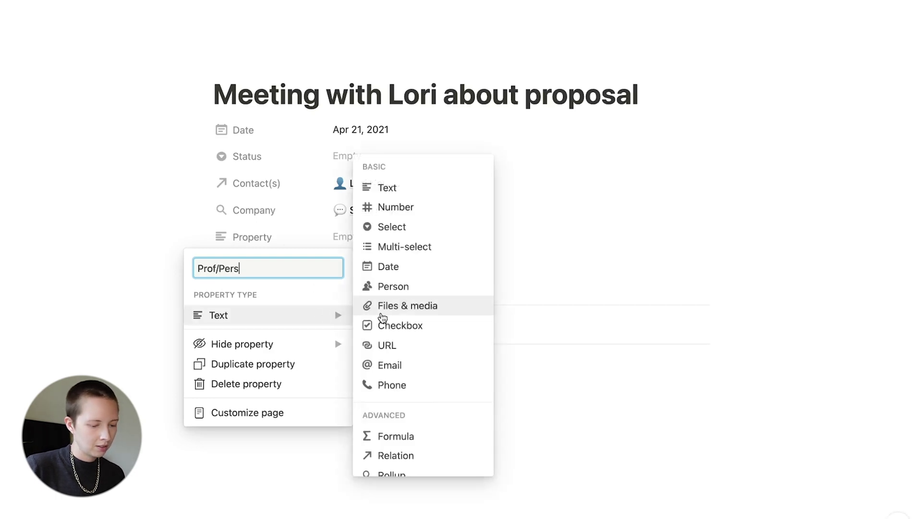
scroll(381, 258, "down", 2)
left_click(397, 428)
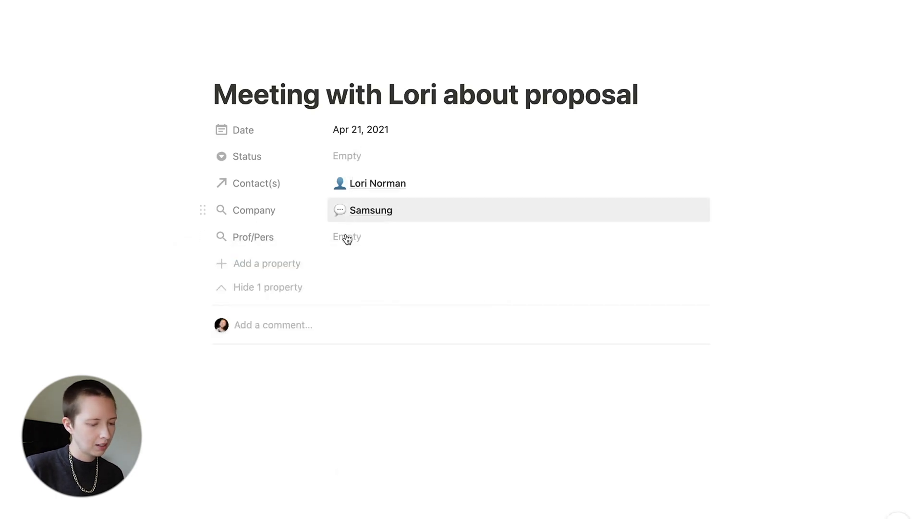
Set the Prof/Pers rollup to use the Contact(s) relation and choose which contact property it displays
left_click(350, 236)
left_click(414, 286)
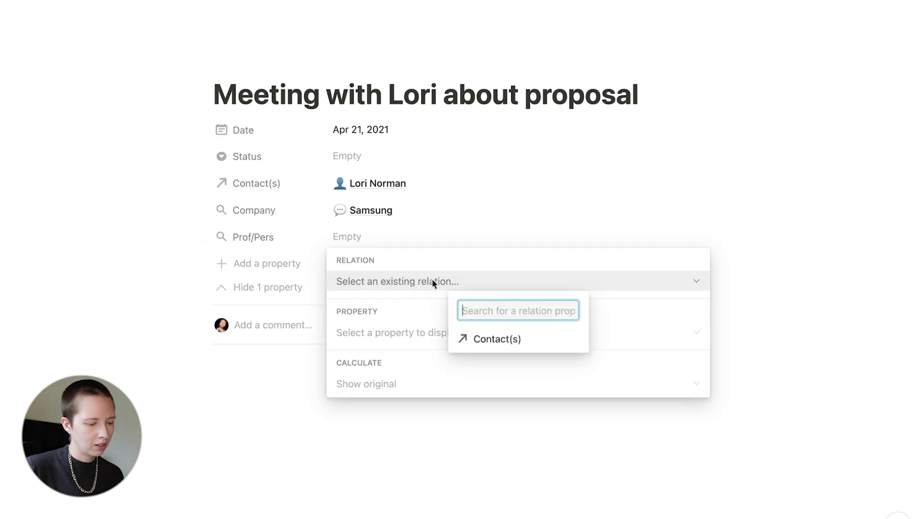
left_click(500, 337)
left_click(428, 333)
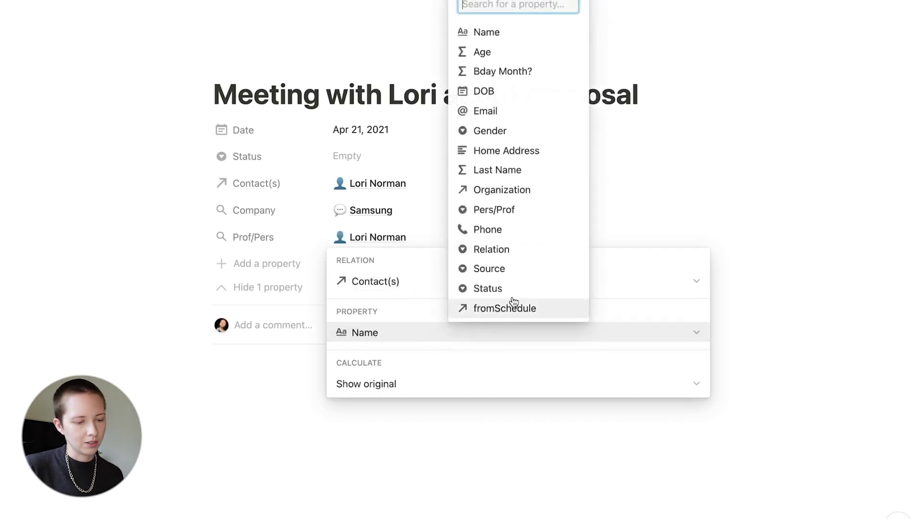
left_click(519, 250)
left_click(91, 127)
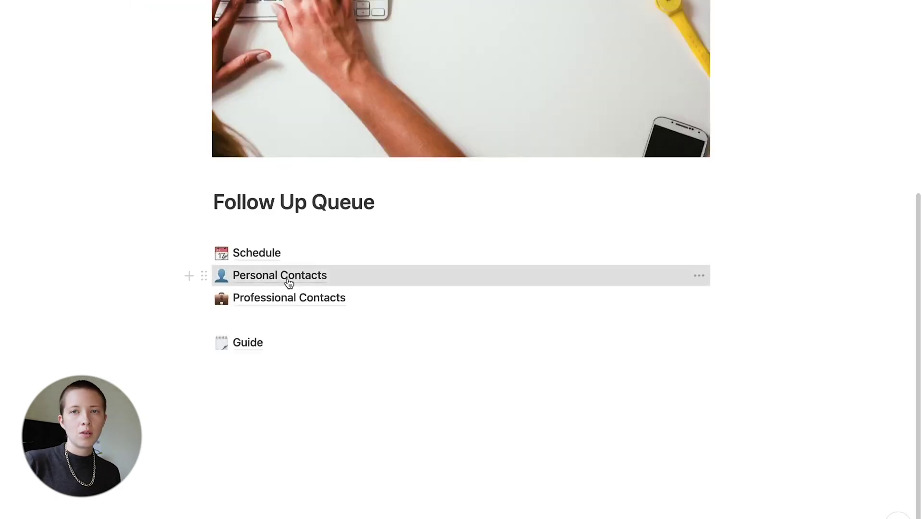
Open the Old Friend contact from Personal Contacts and check the meeting and date in its Schedule CRM table
left_click(286, 276)
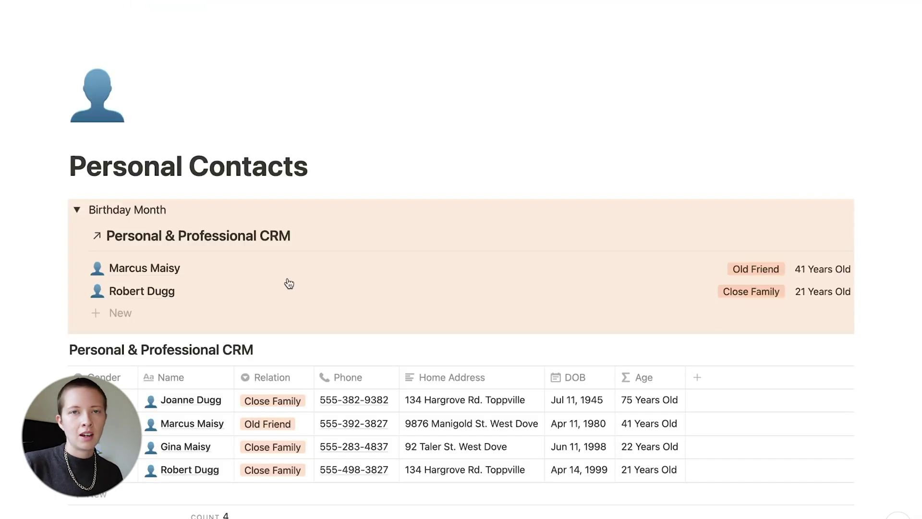
scroll(289, 284, "down", 3)
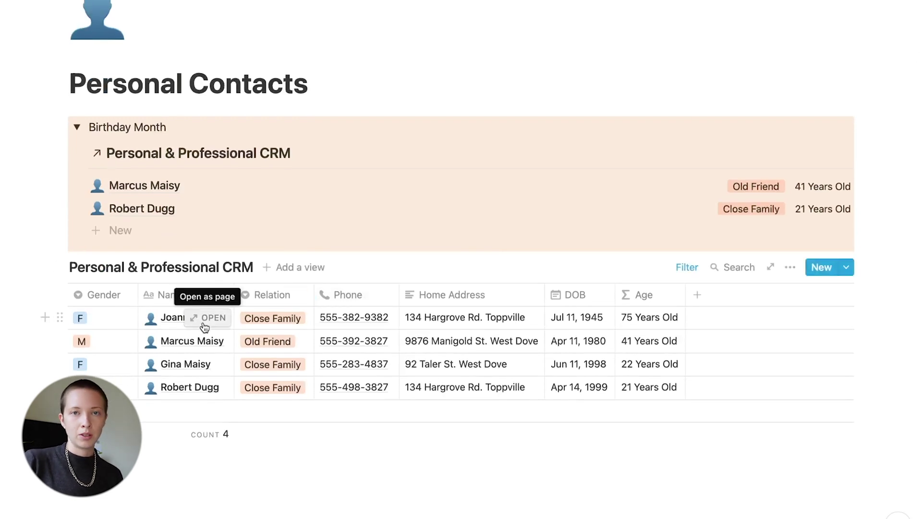
left_click(209, 344)
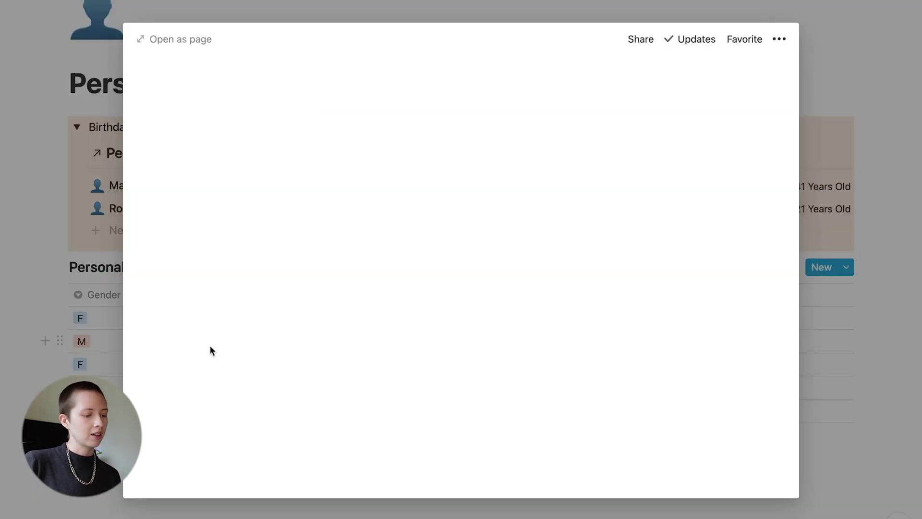
scroll(339, 310, "down", 10)
left_click(235, 295)
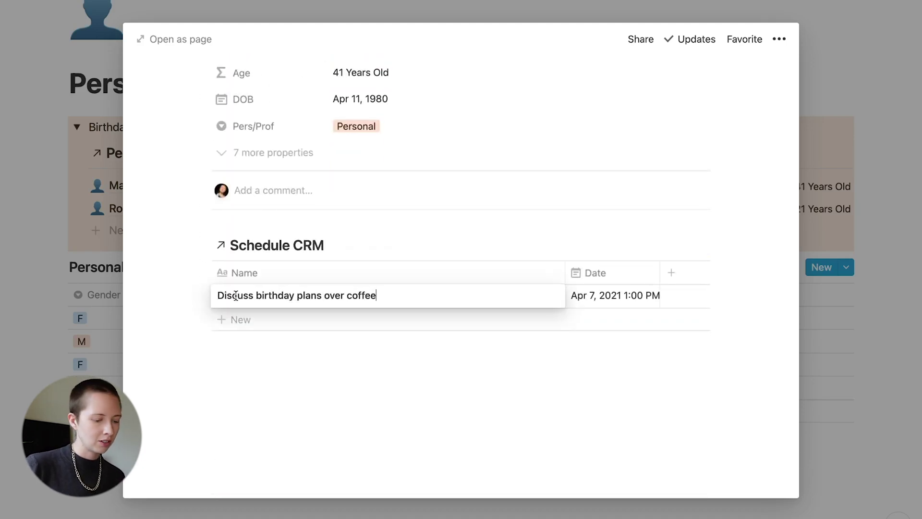
key("Escape")
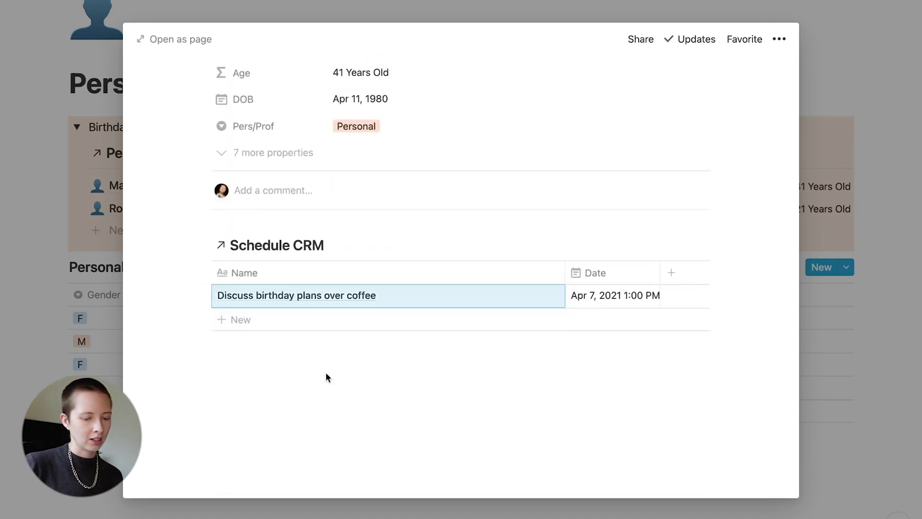
left_click(600, 294)
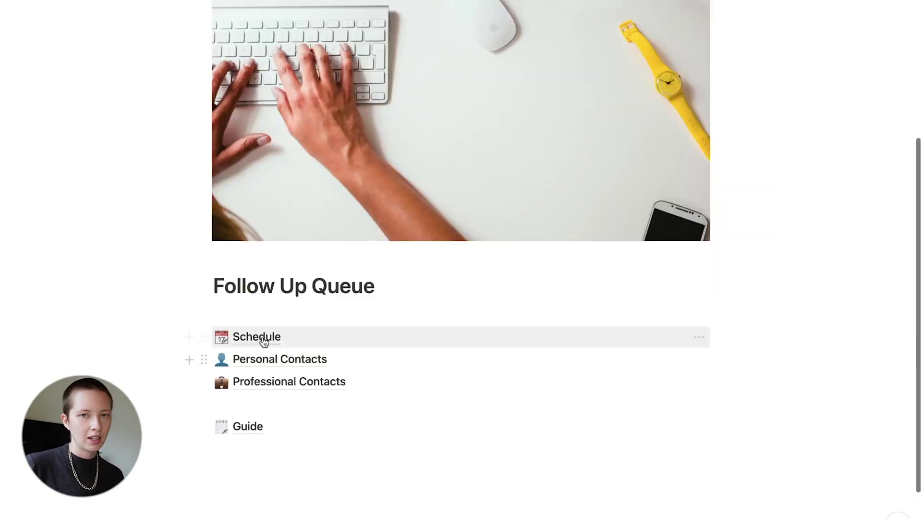
Open the Schedule page and bring up its April 2021 Schedule CRM calendar
left_click(261, 338)
scroll(263, 337, "down", 5)
scroll(263, 338, "down", 3)
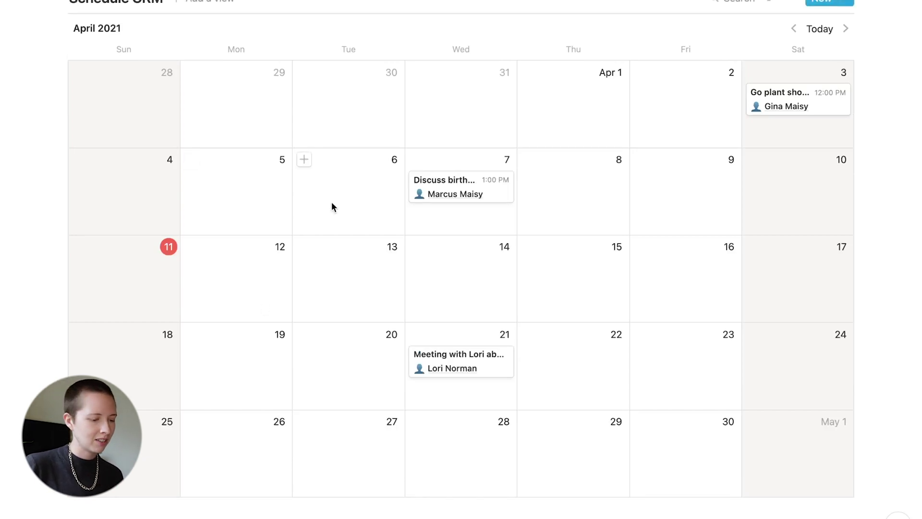
left_click(304, 162)
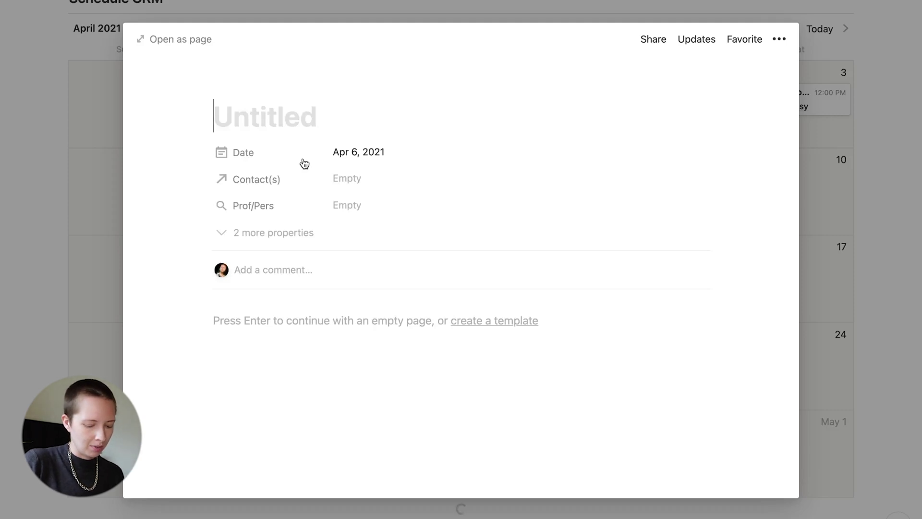
type("Meeting")
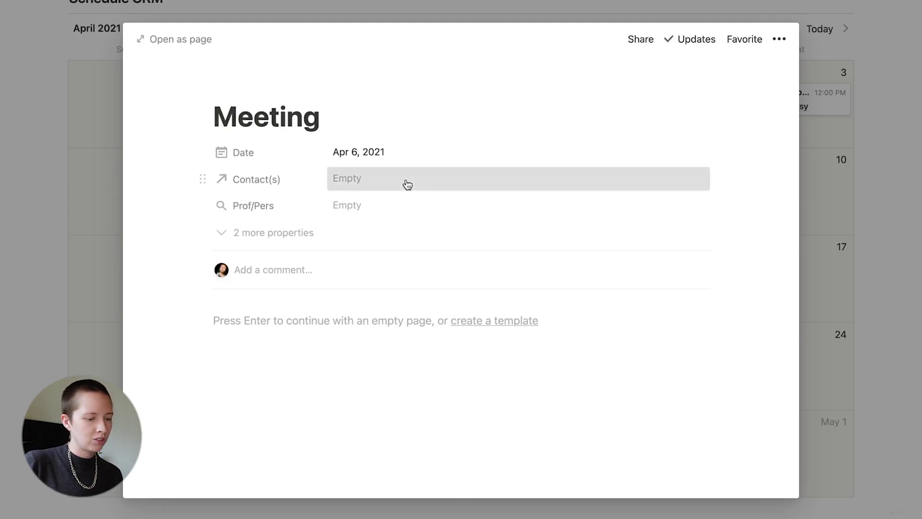
left_click(407, 184)
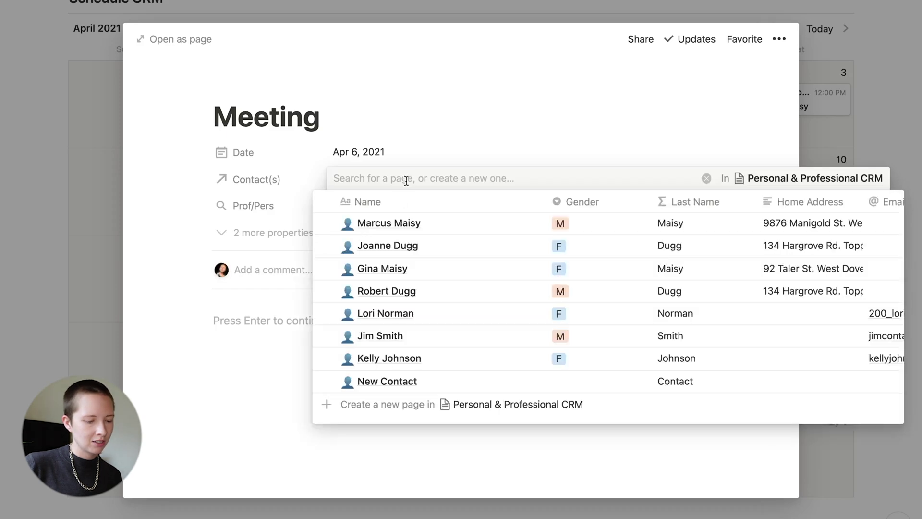
mouse_move(401, 313)
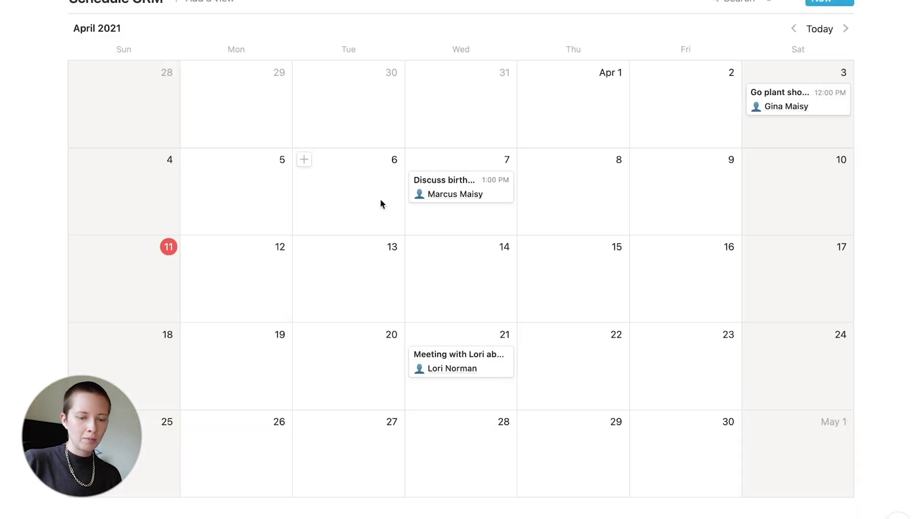
Create a new Schedule CRM template titled Meeting Notes with an alarm clock icon
scroll(380, 200, "up", 2)
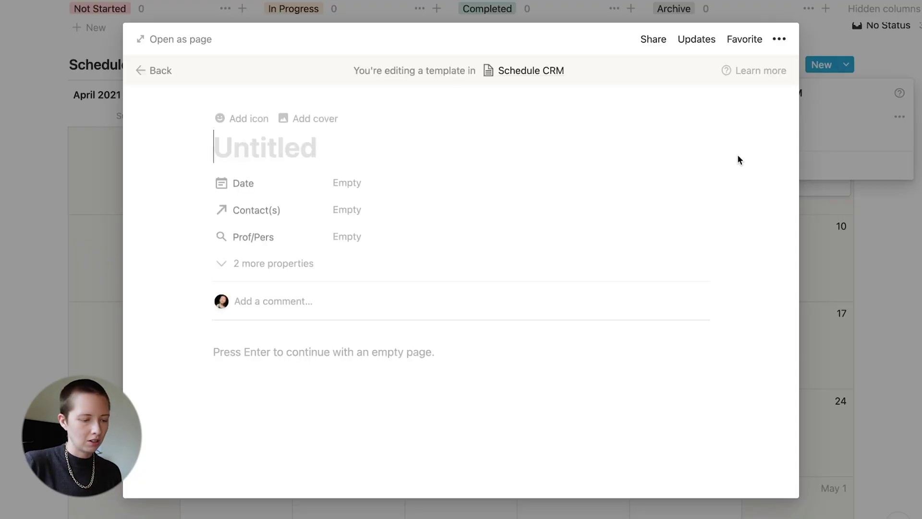
type("Meeting Notes")
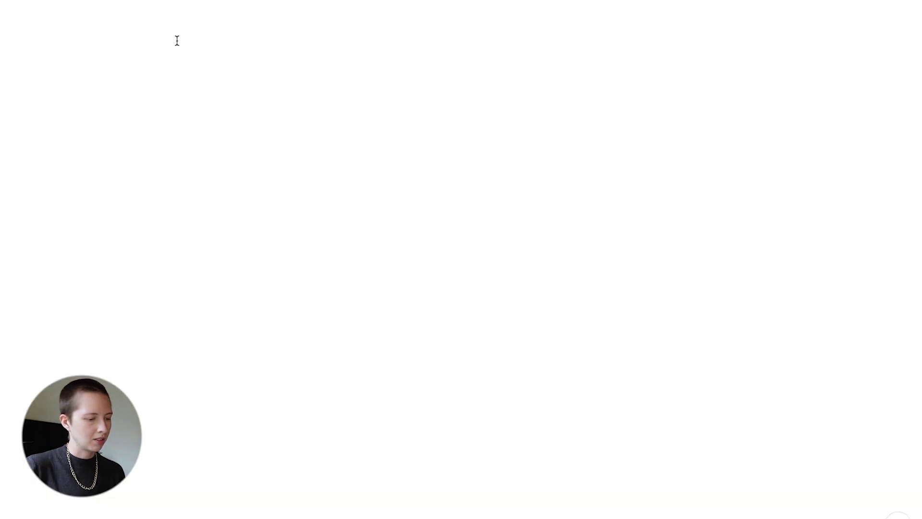
Add a property named Type to the Meeting Notes template and make it a Select property
left_click(242, 273)
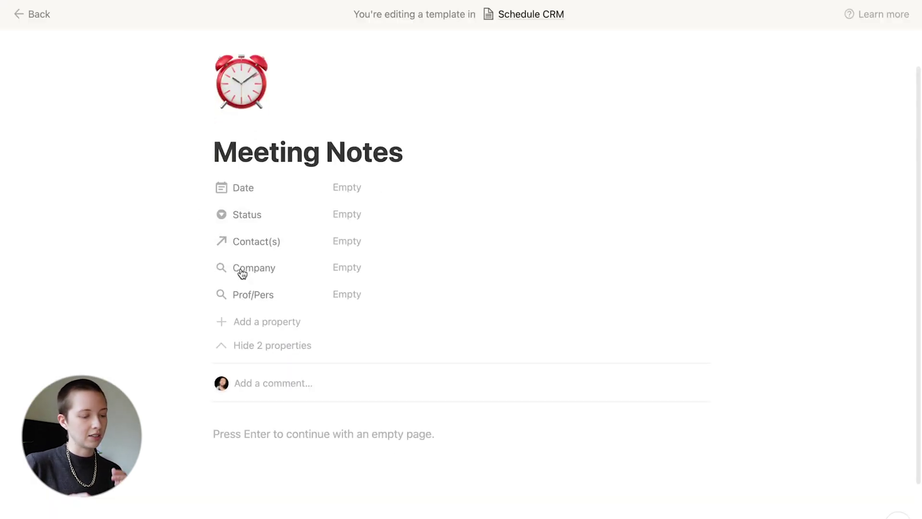
left_click(272, 331)
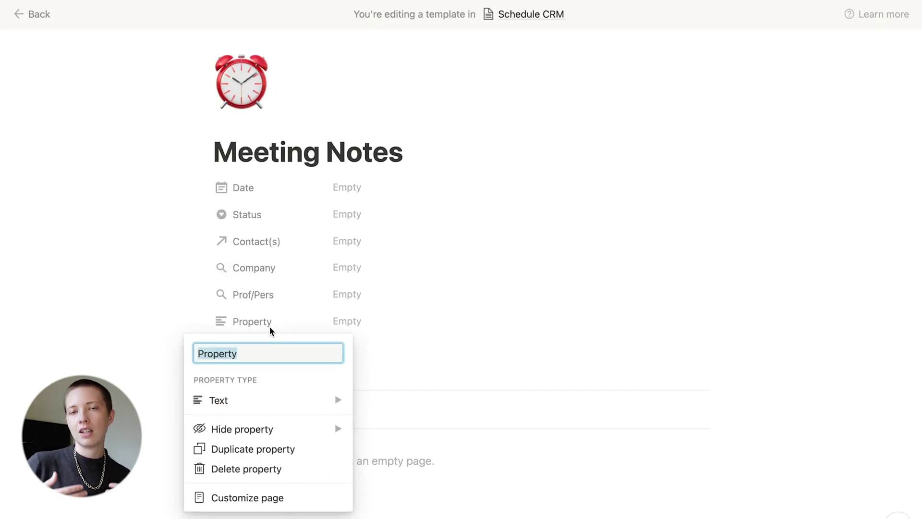
type("Type")
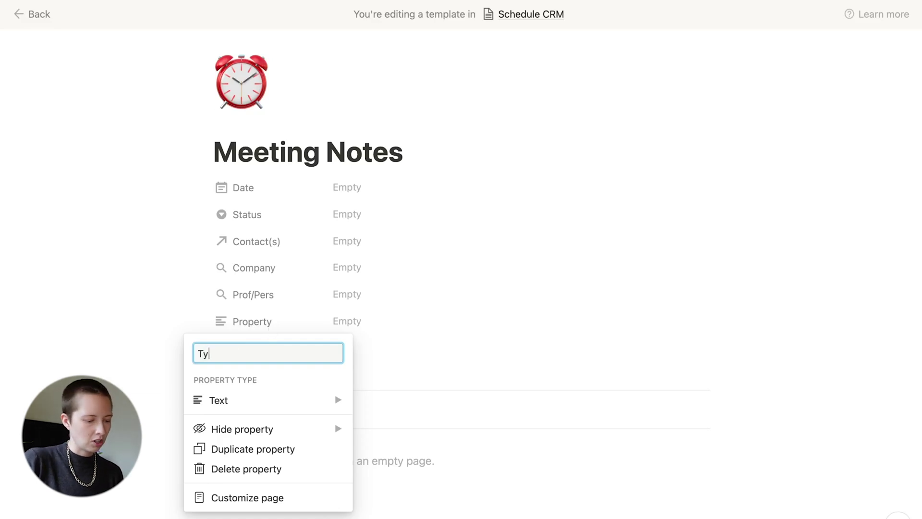
left_click(269, 400)
left_click(389, 289)
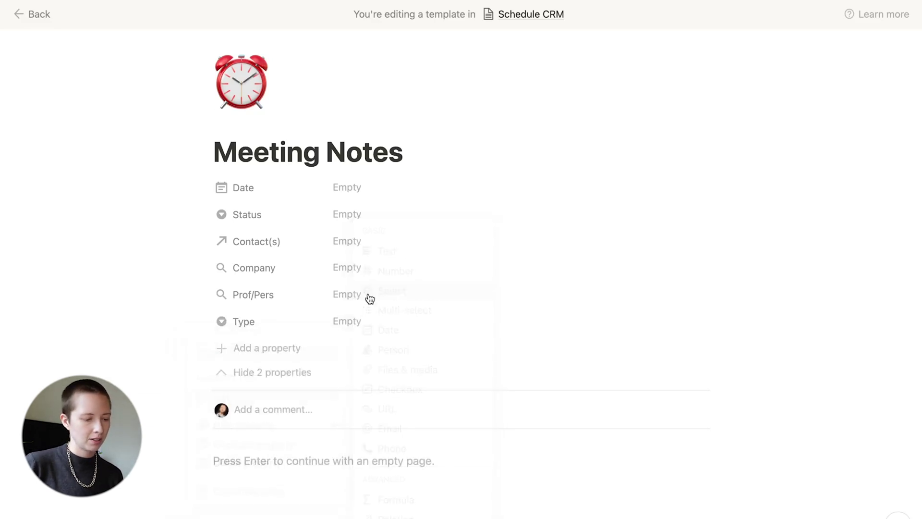
Create the Type options To Do and Meeting, and assign Meeting to the template
scroll(368, 298, "down", 3)
left_click(355, 217)
type("To Do")
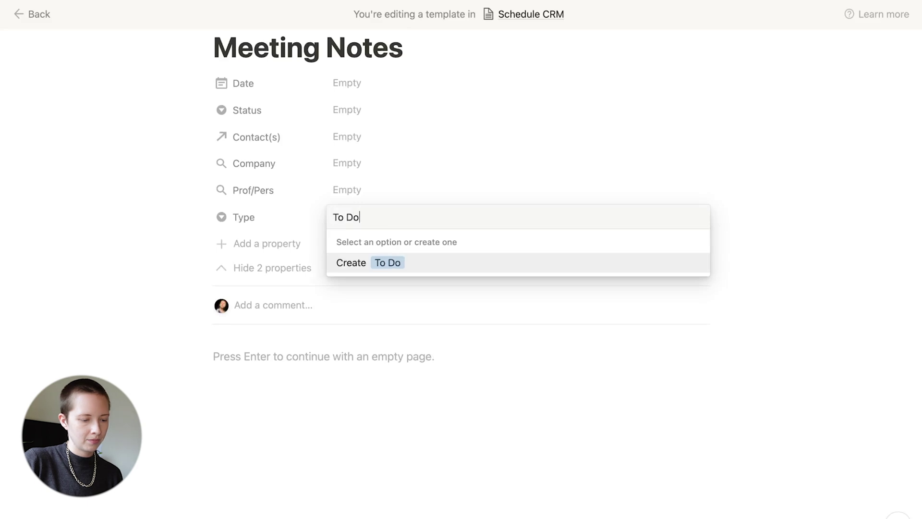
key("Return")
type("Meeting")
key("Return")
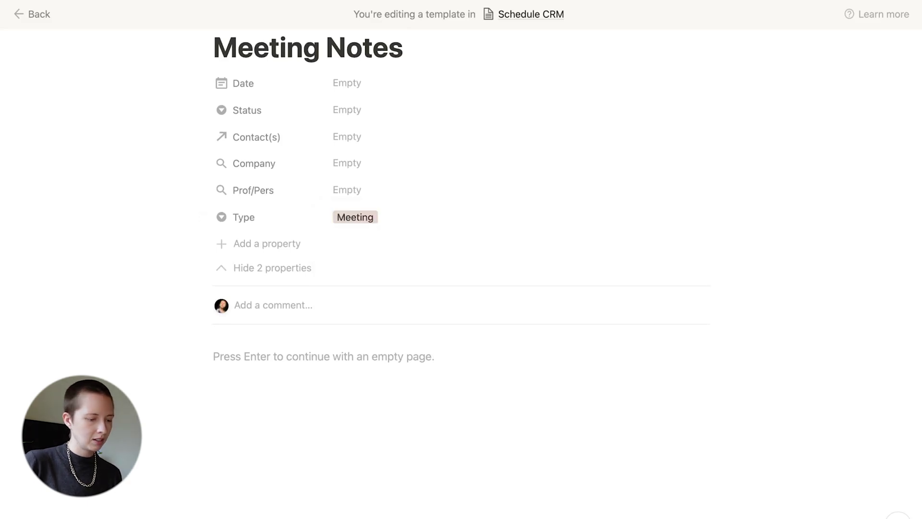
Change the colour of the Meeting option in the Type property to orange
scroll(348, 218, "up", 1)
left_click(379, 248)
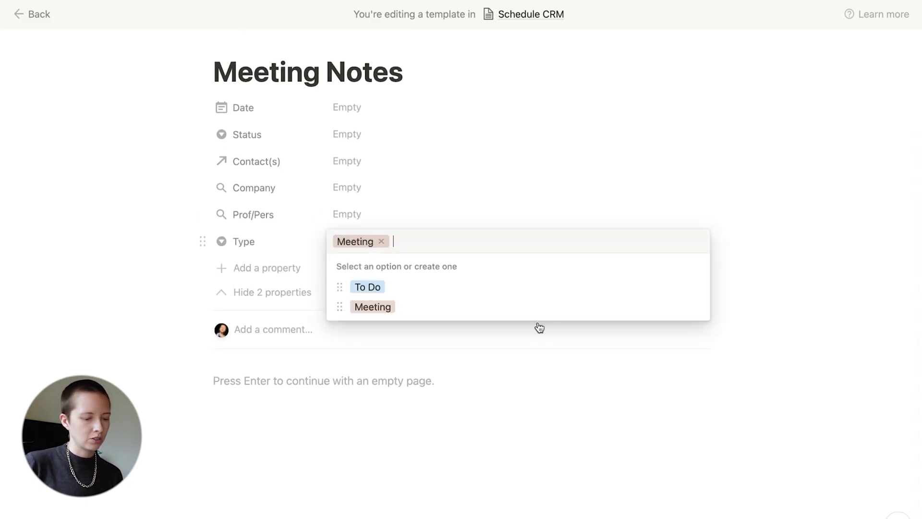
left_click(697, 307)
left_click(671, 167)
left_click(467, 202)
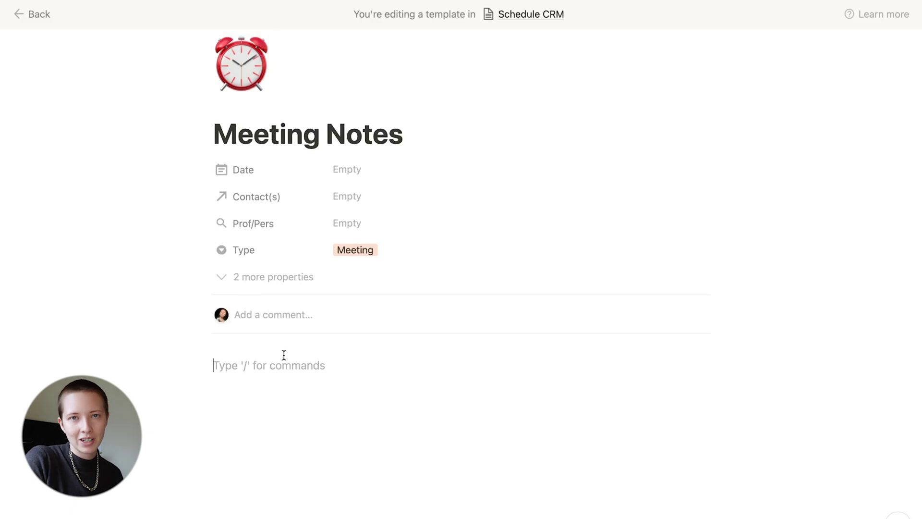
Insert a linked database of Schedule CRM into the body of the Meeting Notes template
type("/link")
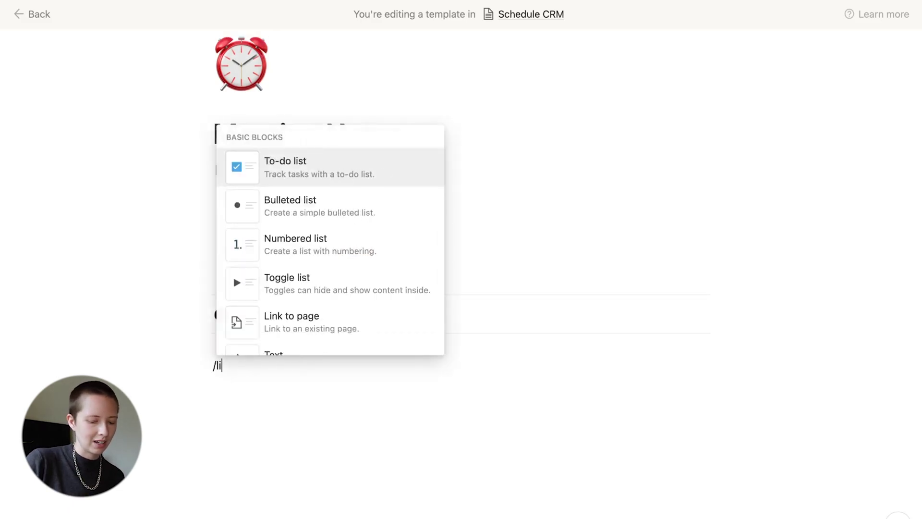
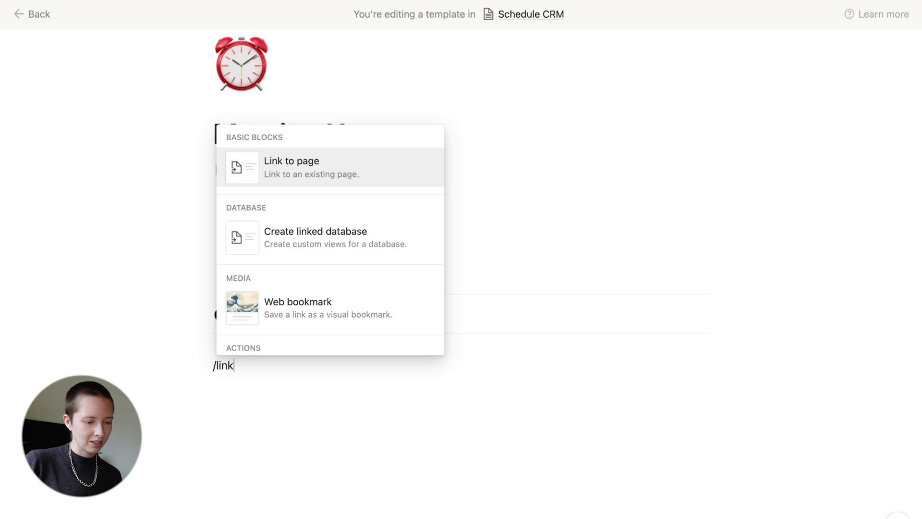
key("Down")
key("Return")
type("Schedule CRm")
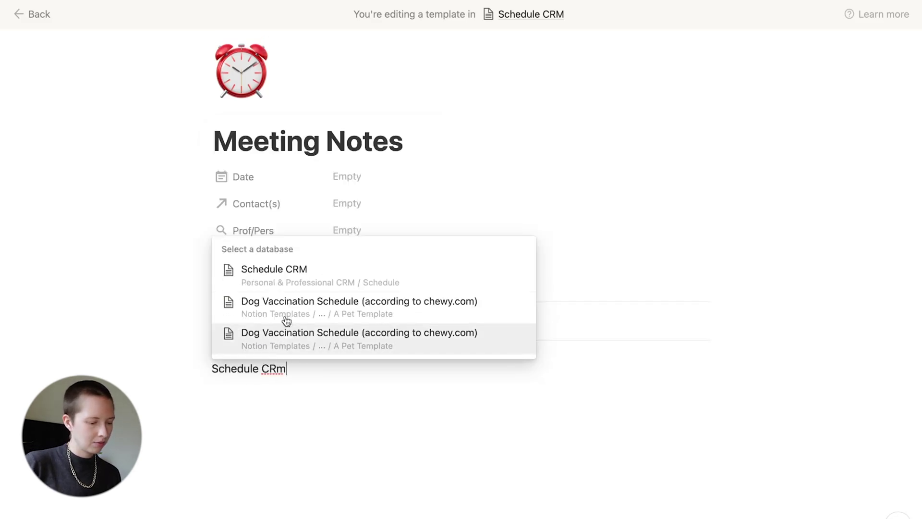
left_click(269, 284)
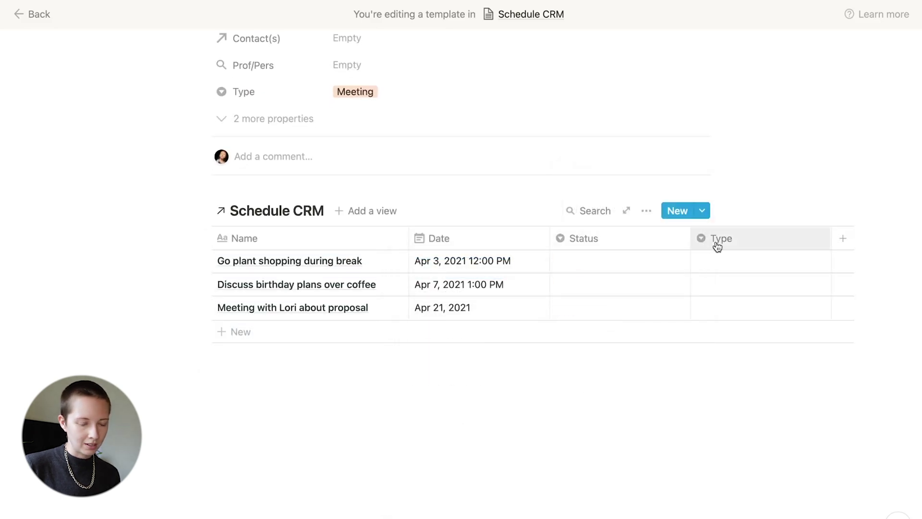
Hide the Type column in the linked Schedule CRM table and widen its Name column
left_click(718, 240)
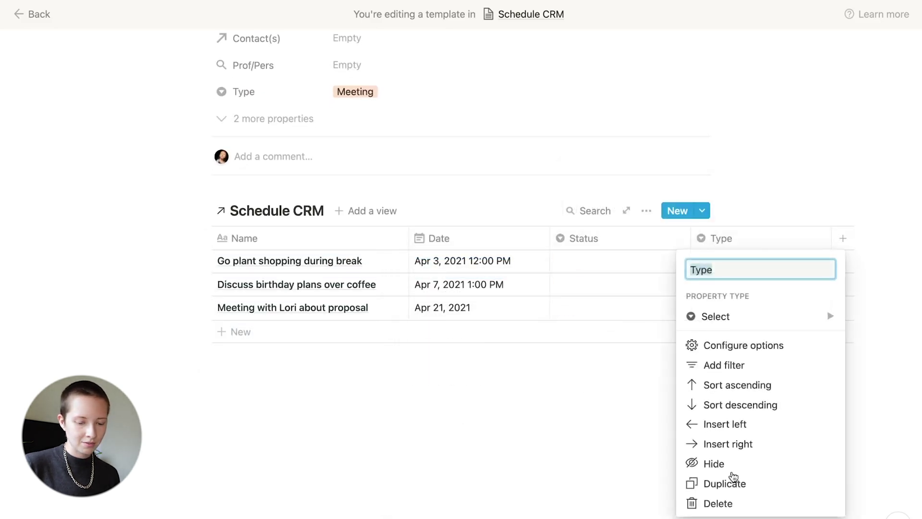
left_click(716, 460)
left_click_drag(412, 243, 500, 243)
Narrow the Date and Status columns of the linked Schedule CRM table in the template
left_click(655, 259)
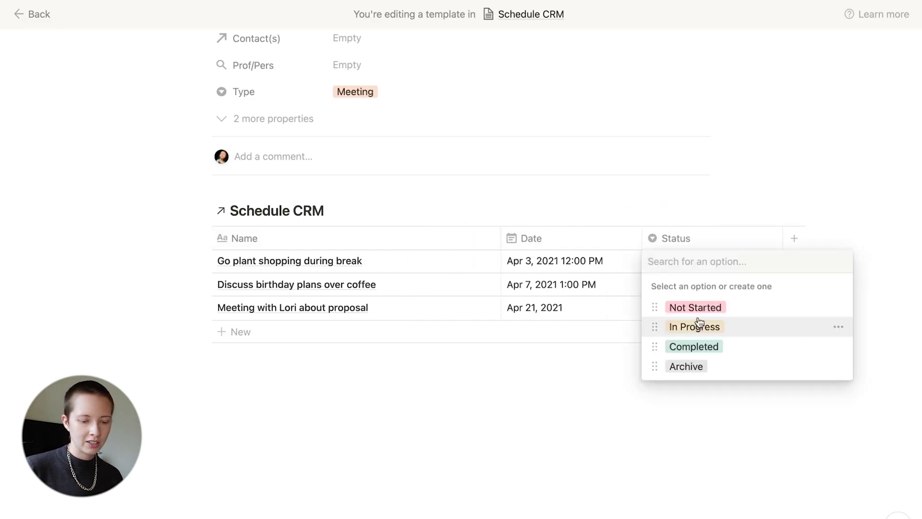
left_click(570, 237)
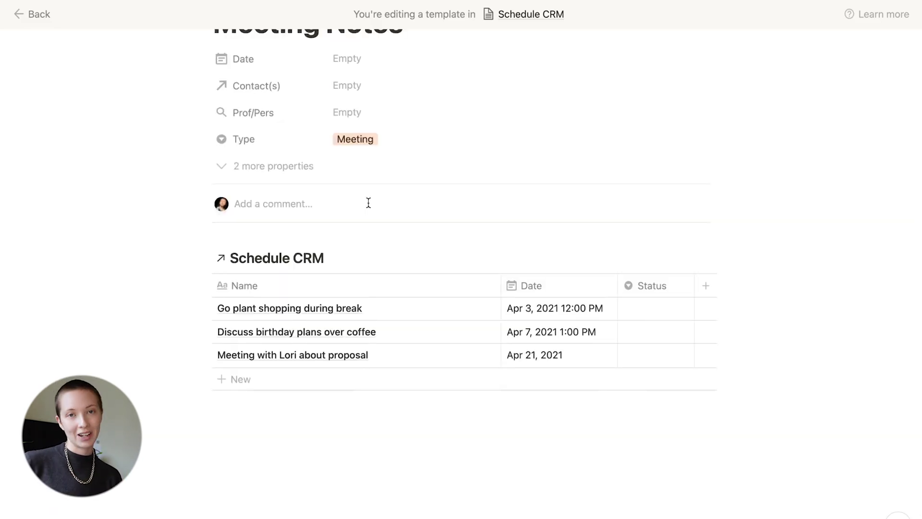
scroll(640, 411, "down", 1)
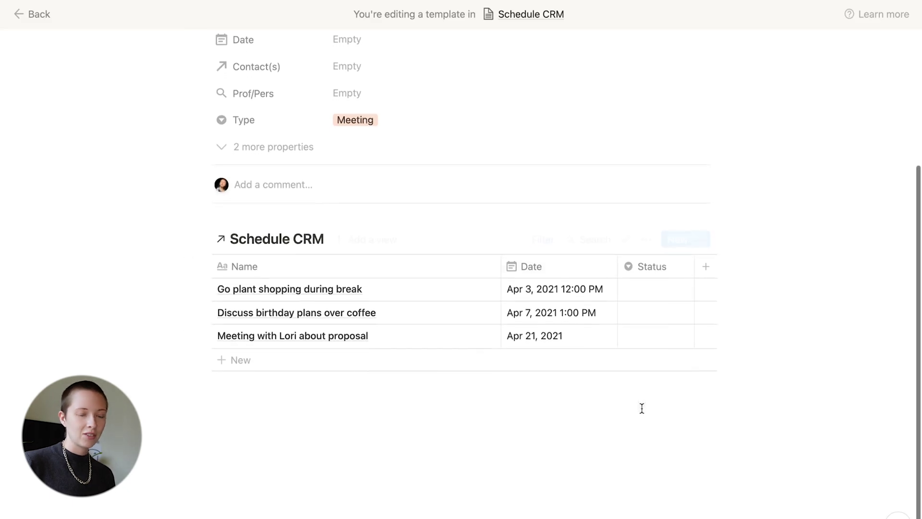
Add a fromMeeting relation property linking Schedule CRM to itself, creating a new property that syncs both ways
left_click(706, 263)
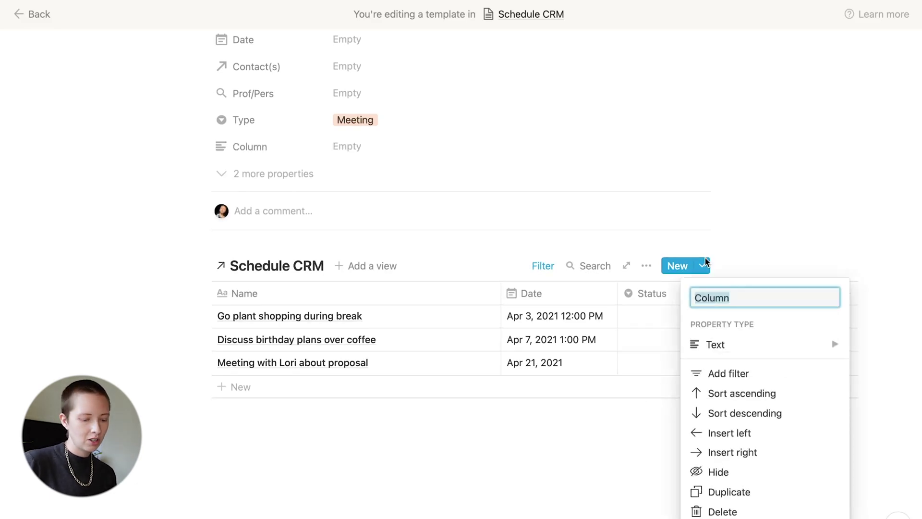
type("fromMeeting")
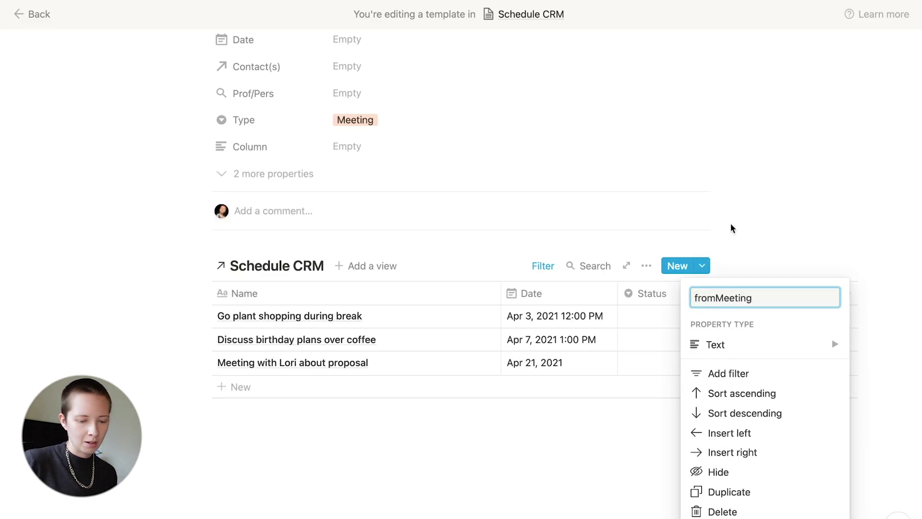
mouse_move(731, 344)
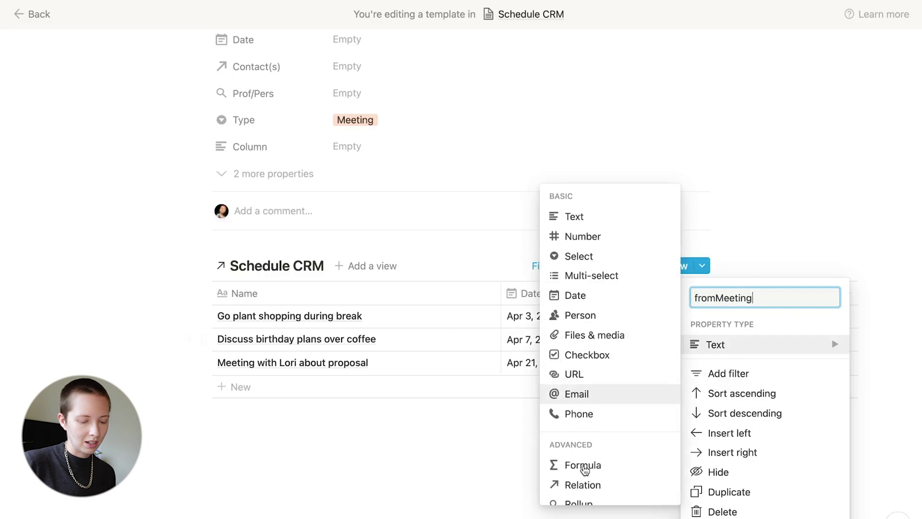
left_click(583, 486)
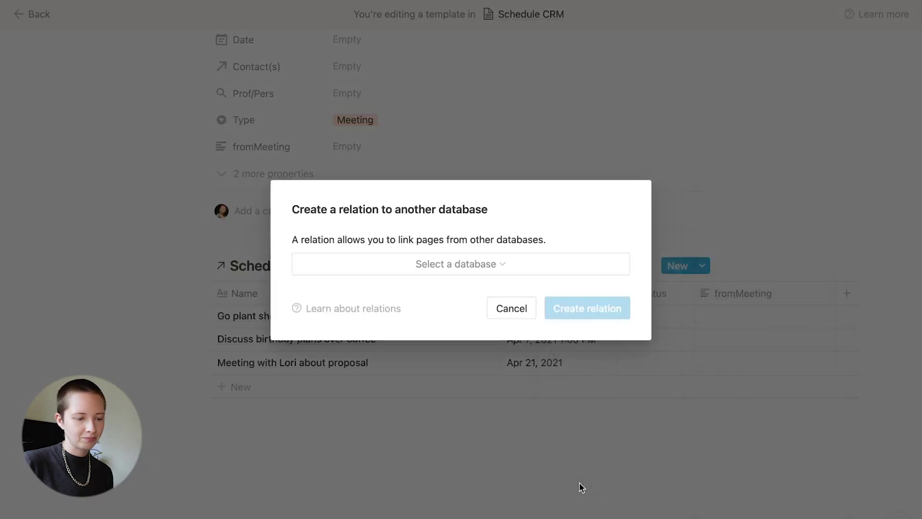
left_click(416, 264)
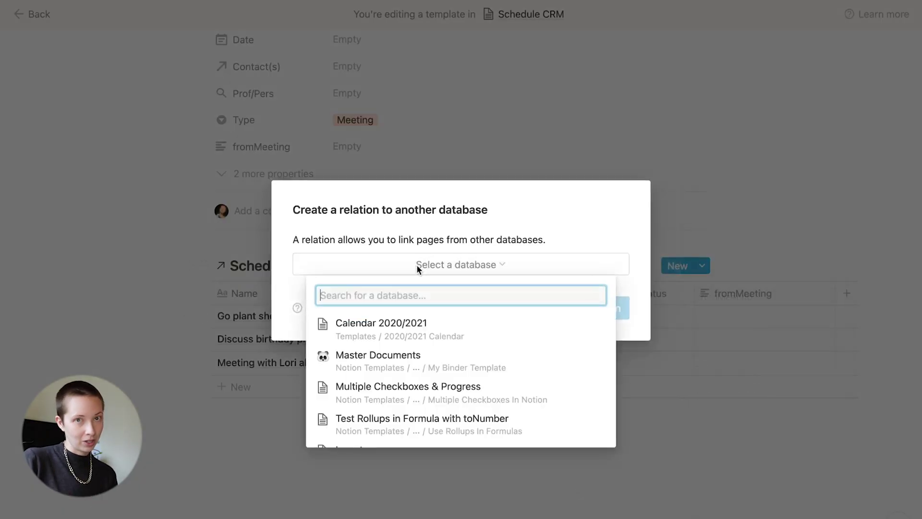
type("Schedule CRM")
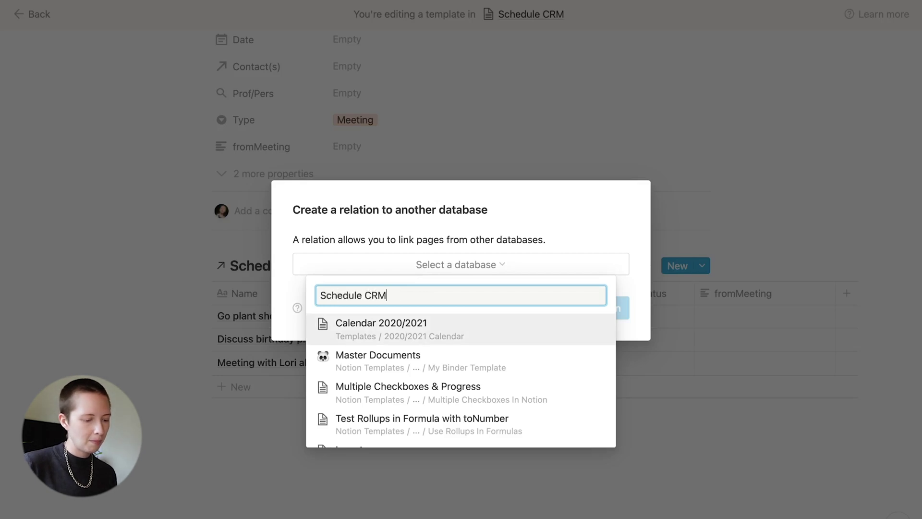
key("Return")
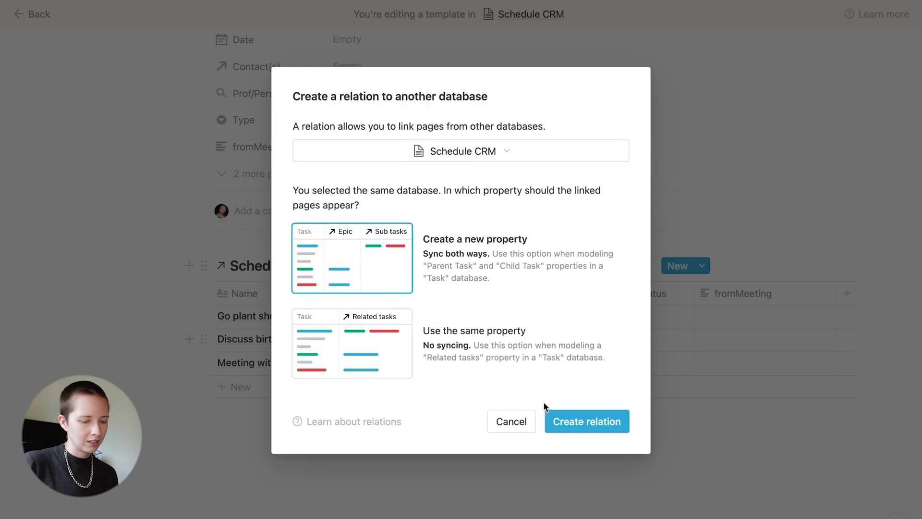
left_click(563, 417)
Show the template's hidden properties and rename the synced counterpart of the fromMeeting relation to To Do List
scroll(256, 169, "up", 2)
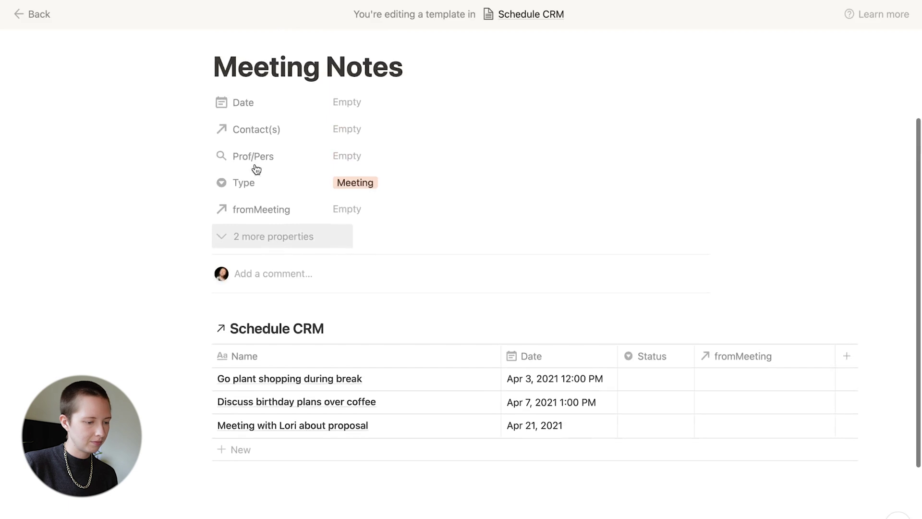
left_click(255, 235)
left_click(278, 264)
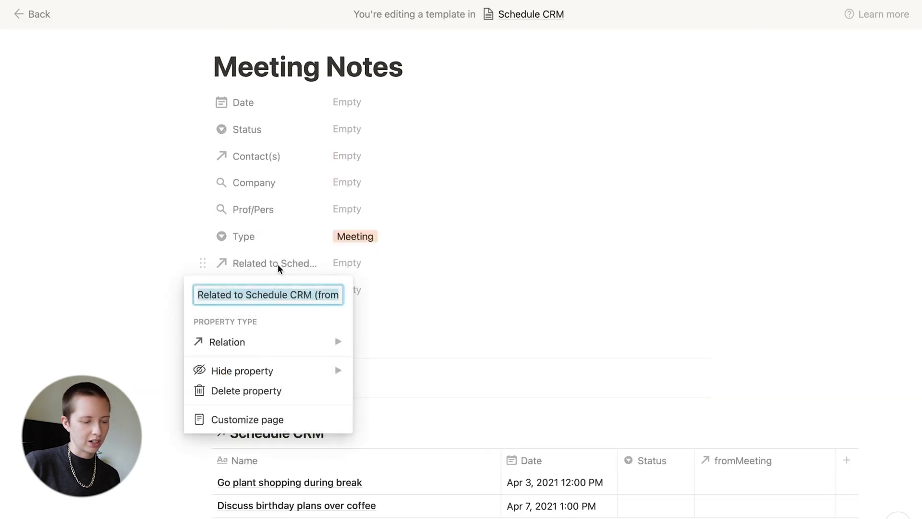
key("Right")
key("super+a")
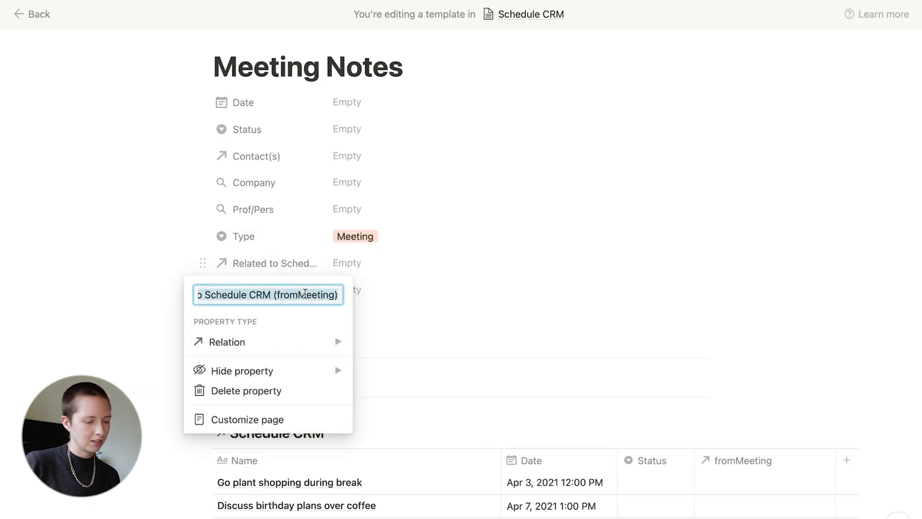
type("To Do List")
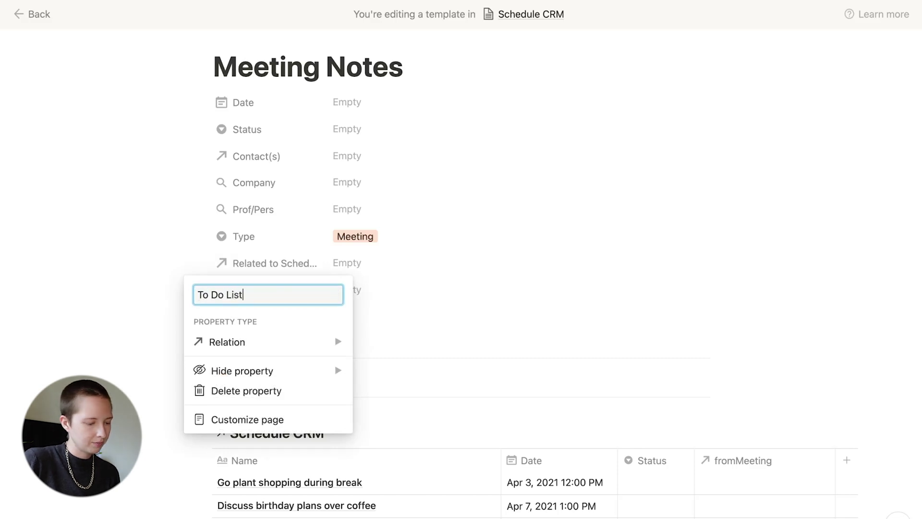
key("Return")
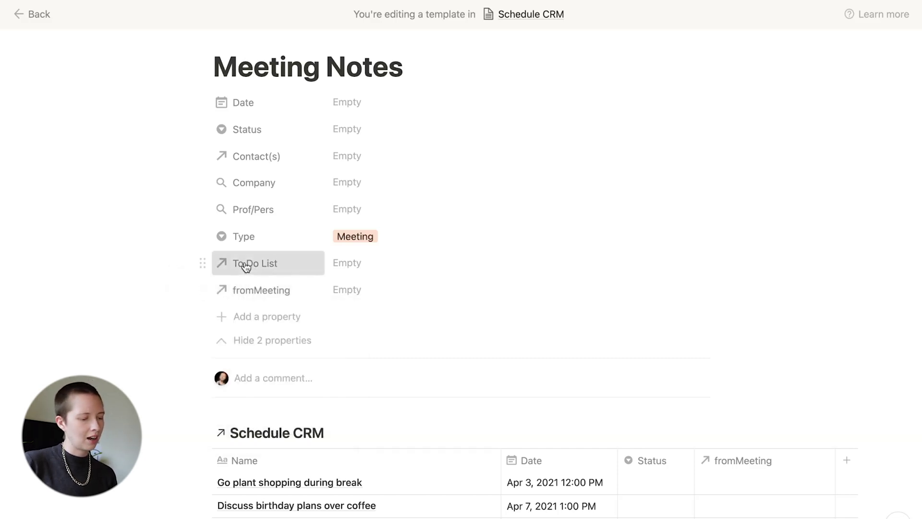
Hide the To Do List and fromMeeting properties on the page, along with the fromMeeting column in the linked table
left_click(246, 267)
mouse_move(276, 370)
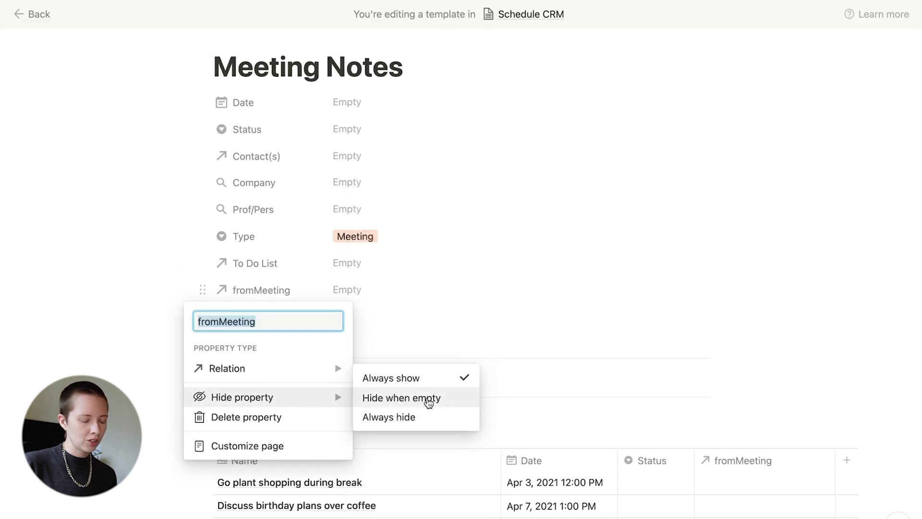
left_click(463, 405)
left_click(351, 286)
left_click(770, 328)
left_click(733, 299)
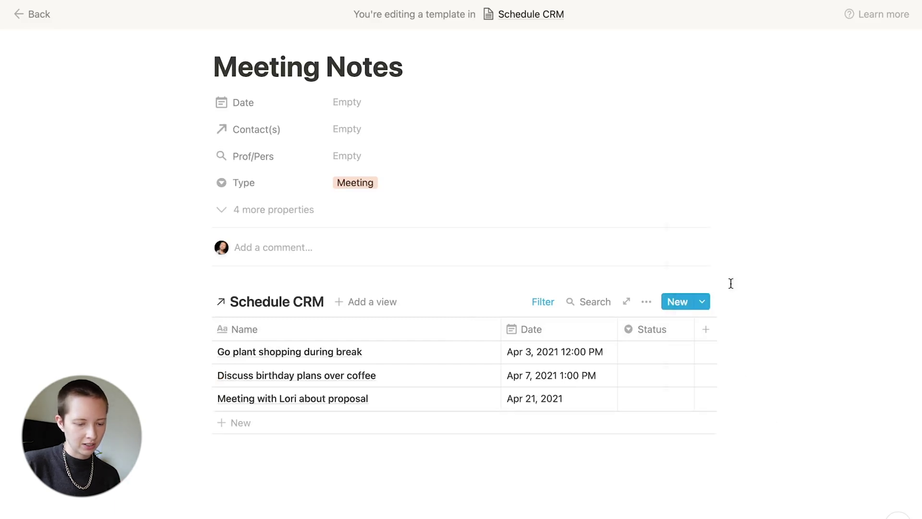
Filter the linked Schedule CRM table to entries whose fromMeeting relation contains the Meeting Notes template
left_click(551, 303)
left_click(452, 358)
left_click(441, 335)
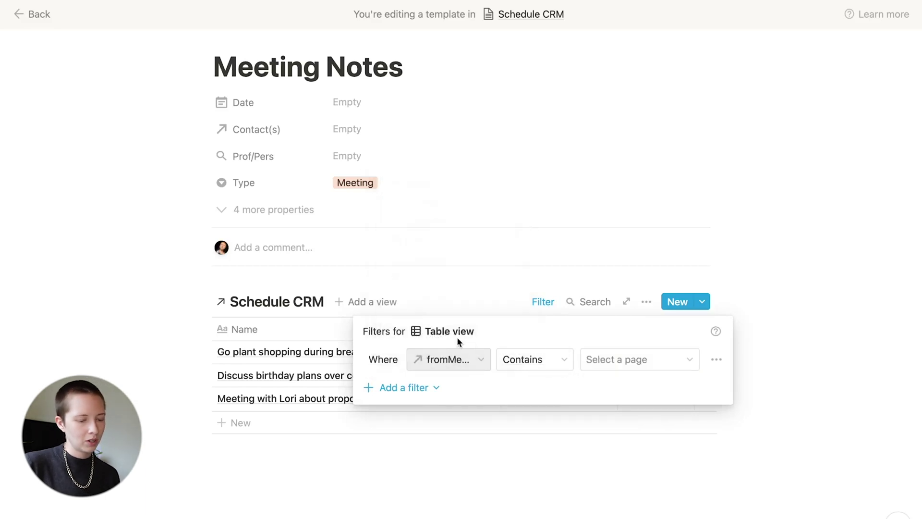
left_click(641, 360)
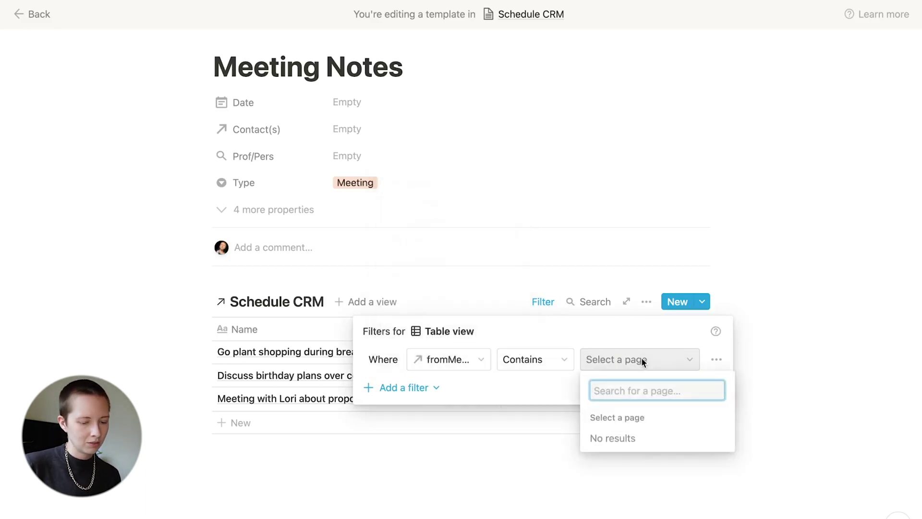
left_click(621, 271)
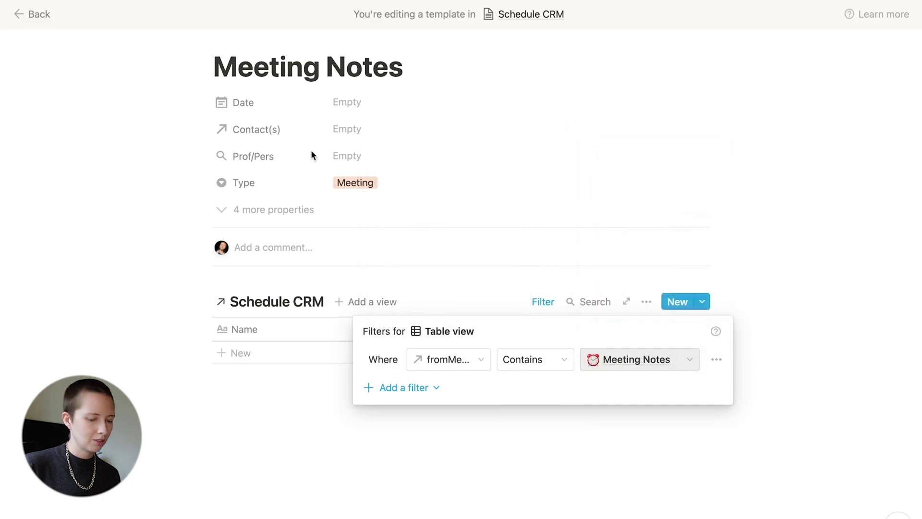
left_click(310, 151)
Add a second filter to the linked Schedule CRM table requiring Type to be To Do
scroll(578, 361, "down", 2)
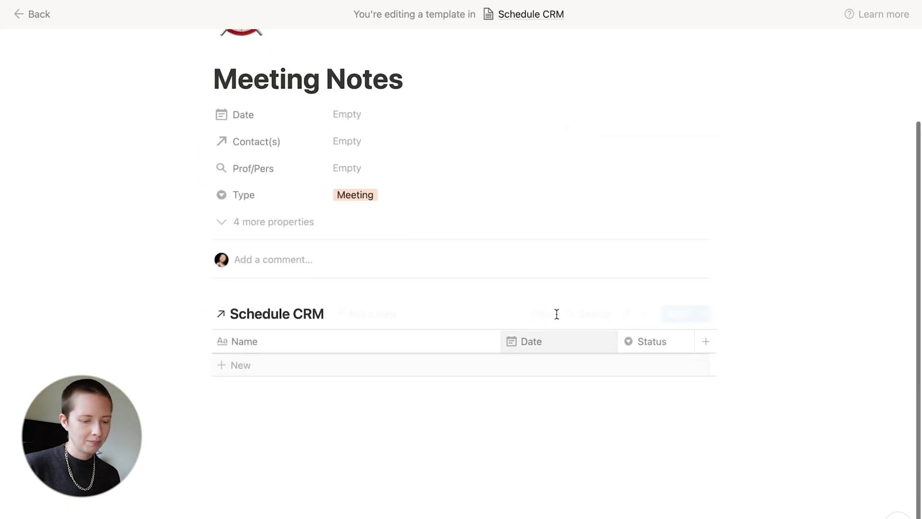
left_click(541, 314)
left_click(405, 401)
left_click(405, 424)
left_click(463, 399)
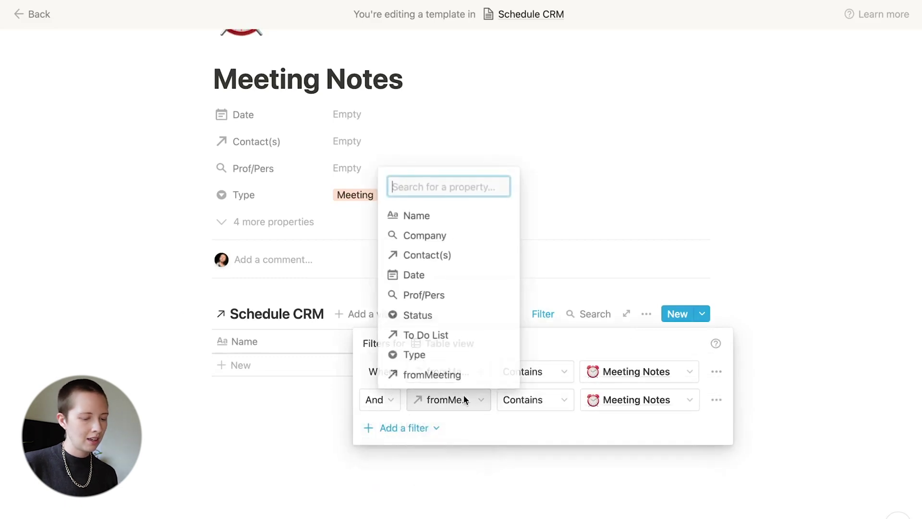
left_click(422, 356)
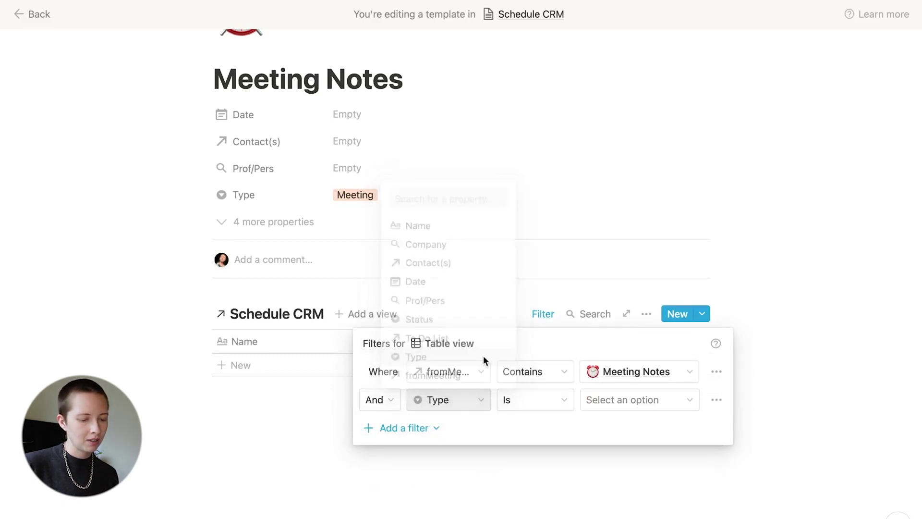
left_click(650, 400)
left_click(610, 477)
left_click(138, 344)
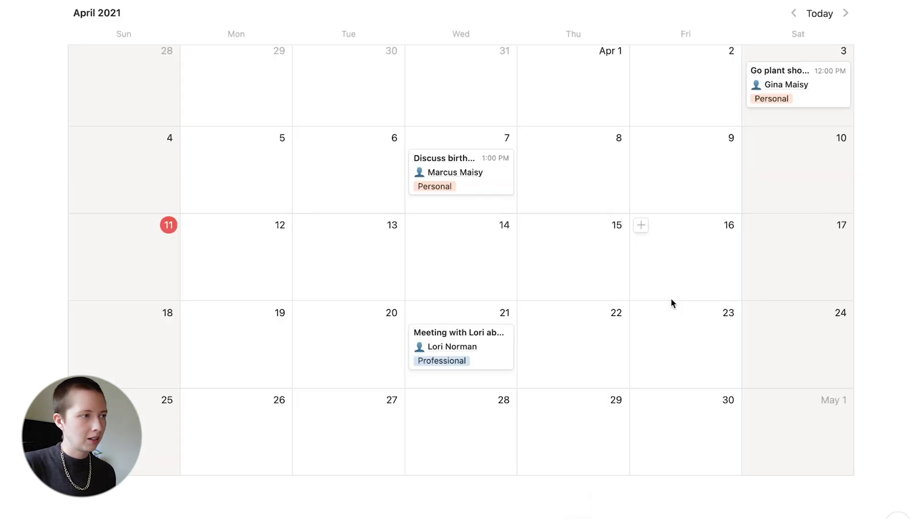
Open the April 21 meeting from the Schedule CRM calendar and apply the Meeting Notes template to it
scroll(671, 302, "up", 2)
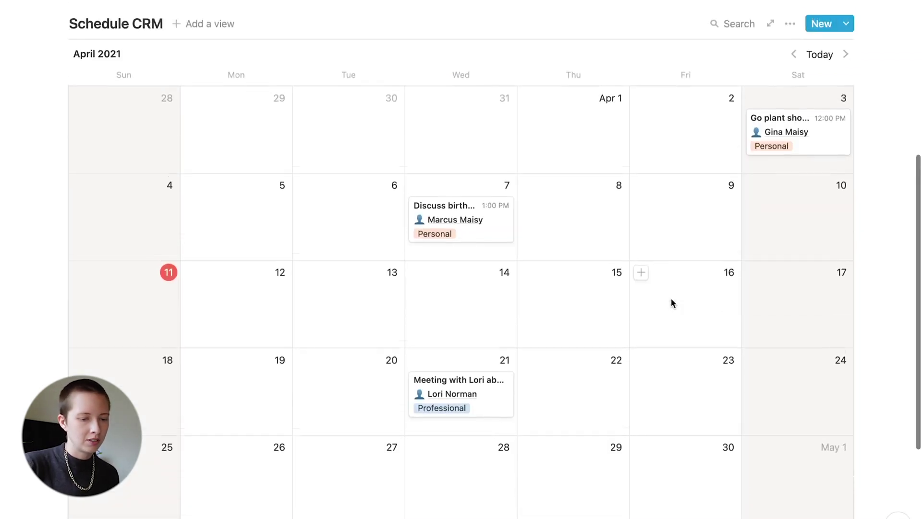
left_click(495, 396)
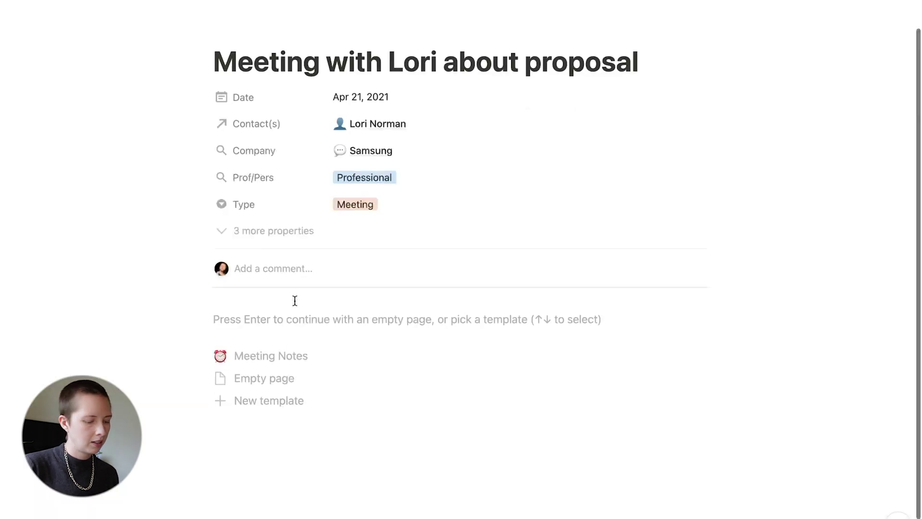
scroll(292, 301, "down", 2)
left_click(272, 327)
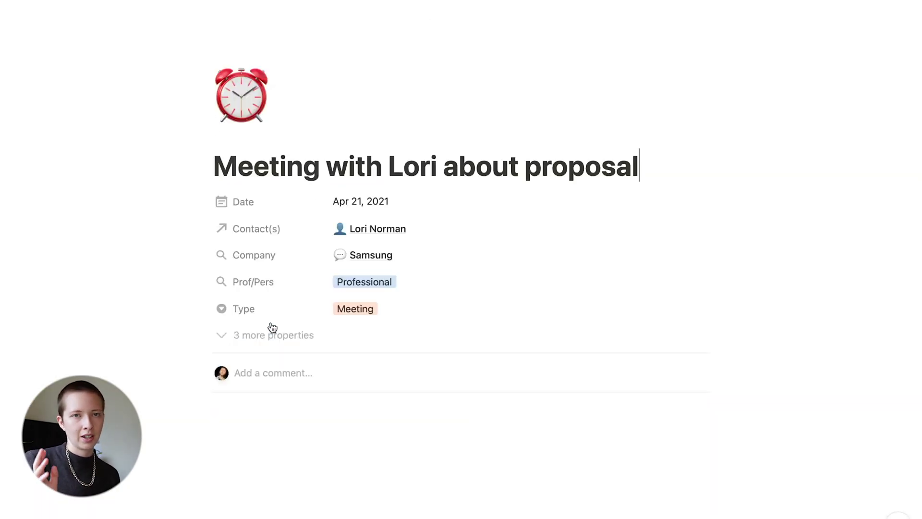
Add an entry named "This is a to-do" to the linked Schedule CRM table on the meeting page
scroll(272, 326, "down", 3)
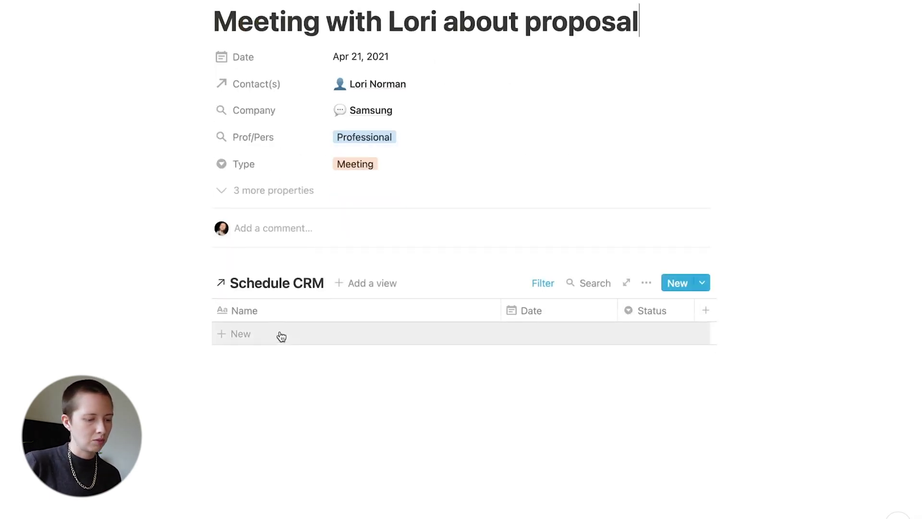
left_click(278, 333)
type("This is a to-do")
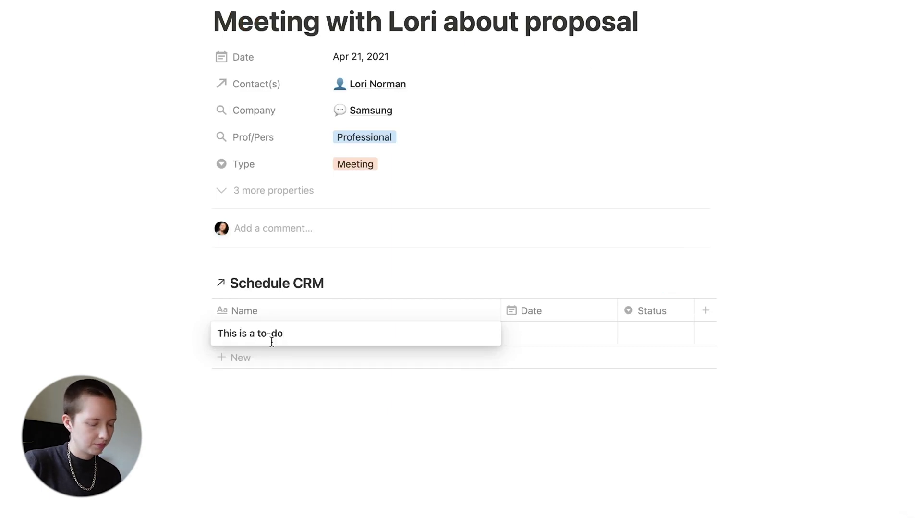
key("Escape")
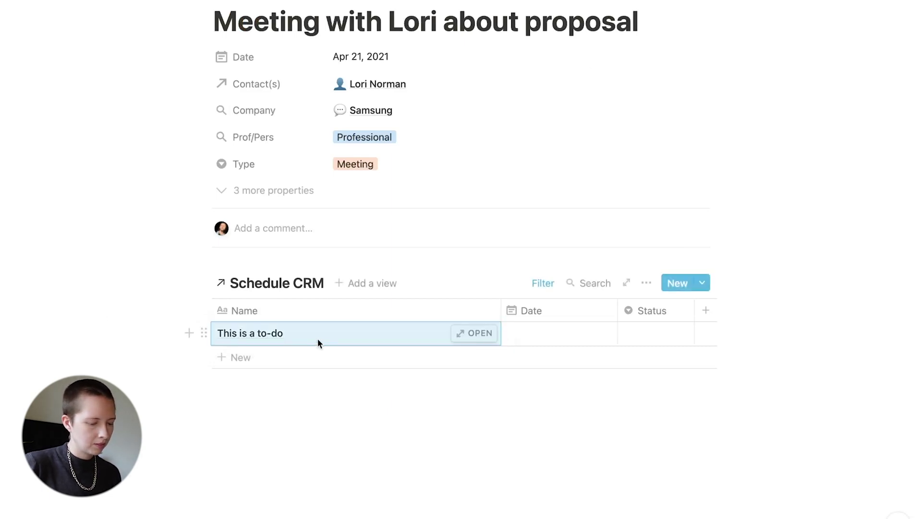
Give the new to-do the date Apr 23, 2021 and the status Not Started
left_click(555, 331)
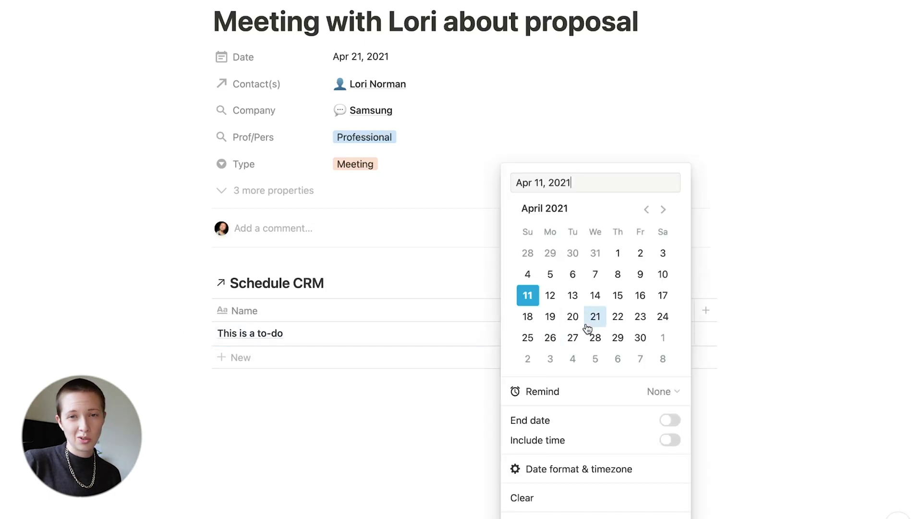
left_click(640, 316)
left_click(201, 281)
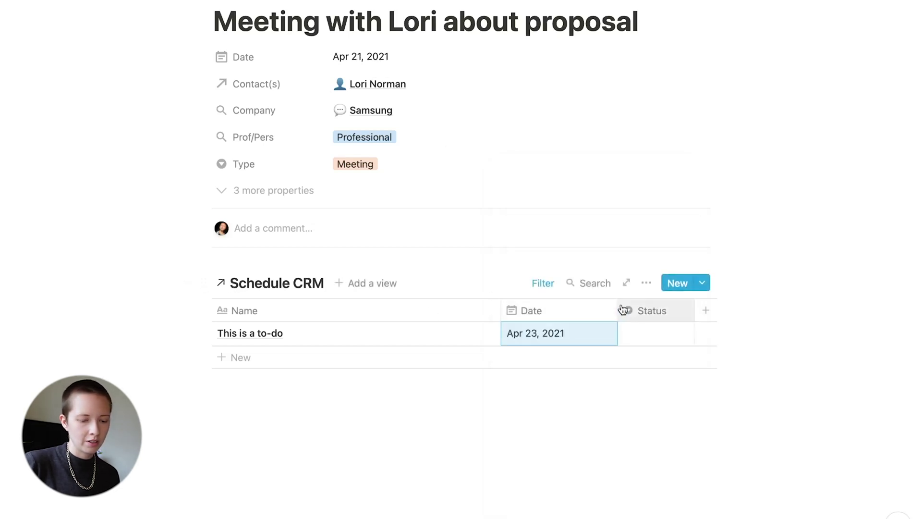
left_click(648, 333)
left_click(661, 379)
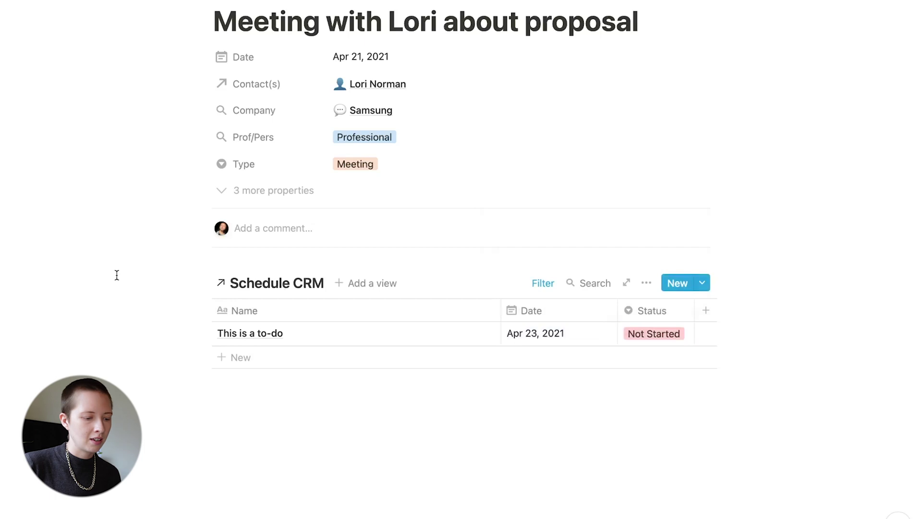
Return to the Schedule page to check the new to-do on the Schedule CRM board
scroll(115, 274, "up", 3)
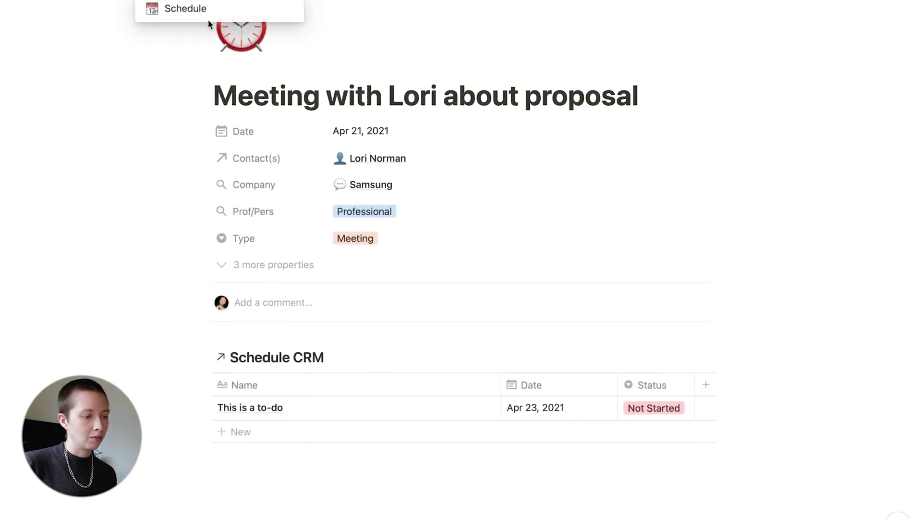
left_click(189, 13)
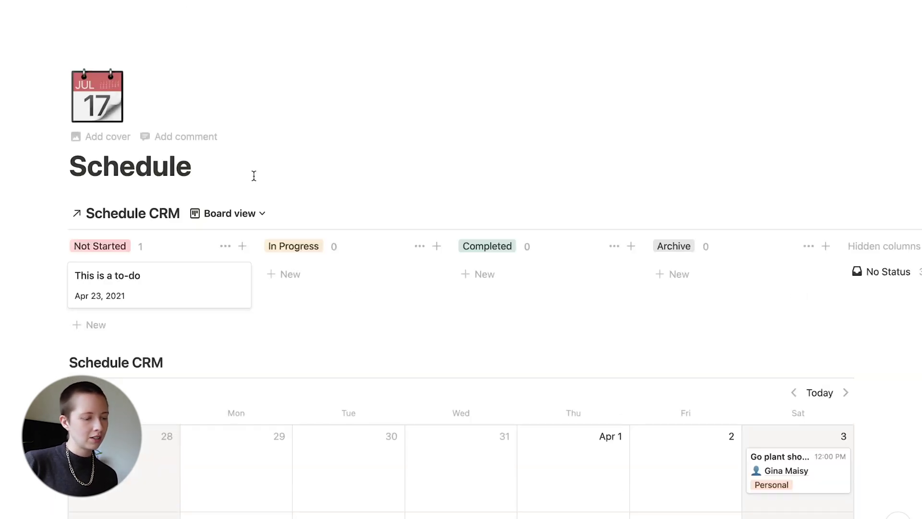
Try to move the "This is a to-do" card from Not Started to Archive on the Schedule CRM board
scroll(254, 176, "down", 3)
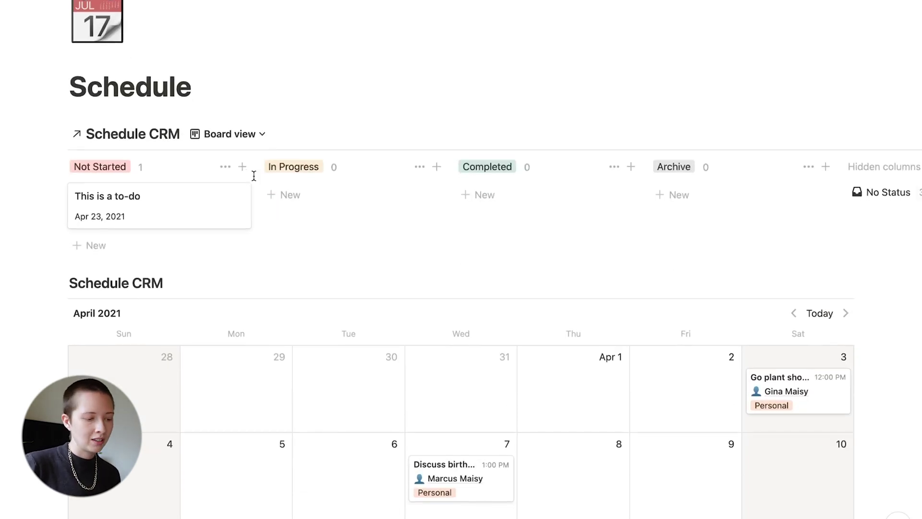
left_click_drag(158, 219, 730, 190)
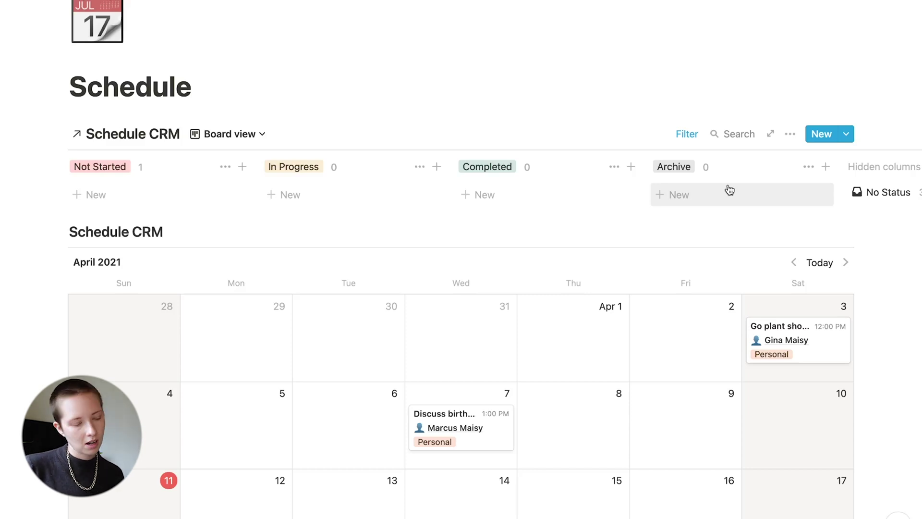
Tag the April 7 birthday-plans entry and the April 3 plant-shopping entry with the purple Hang type, and close both entries
scroll(889, 275, "down", 5)
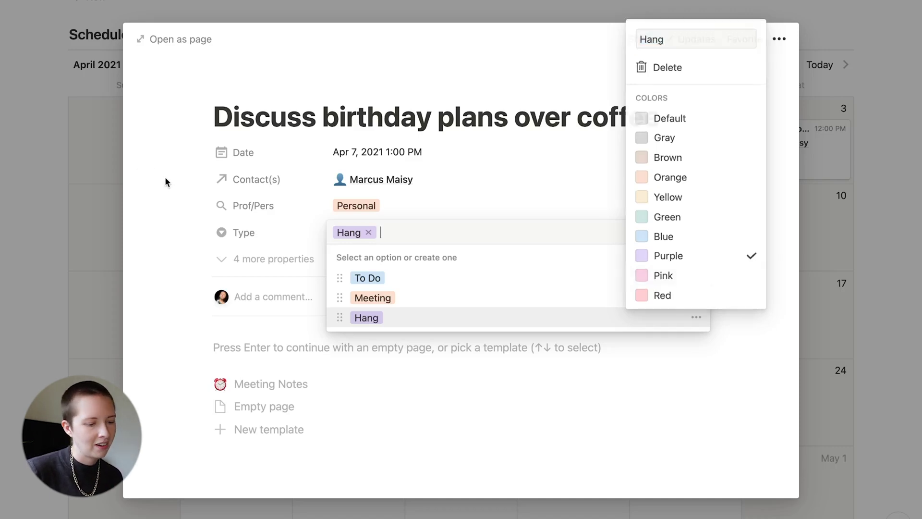
key("Escape")
key("Escape")
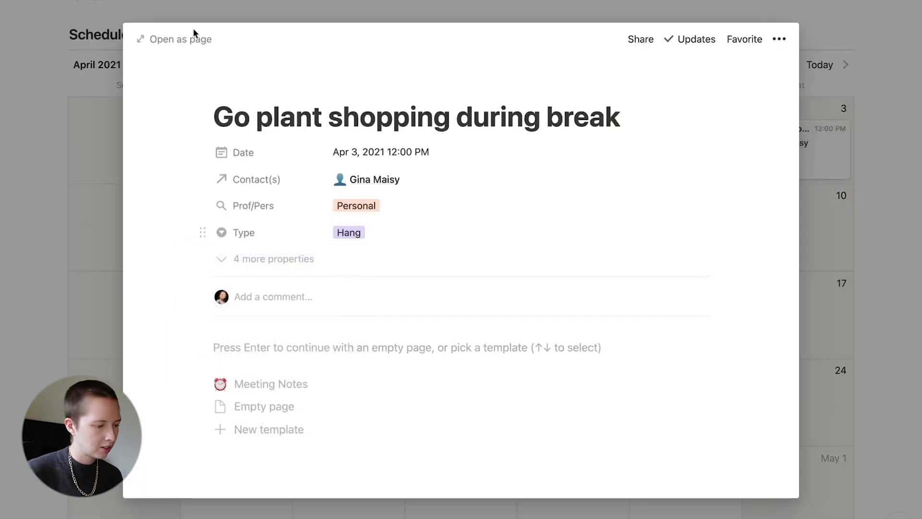
key("Escape")
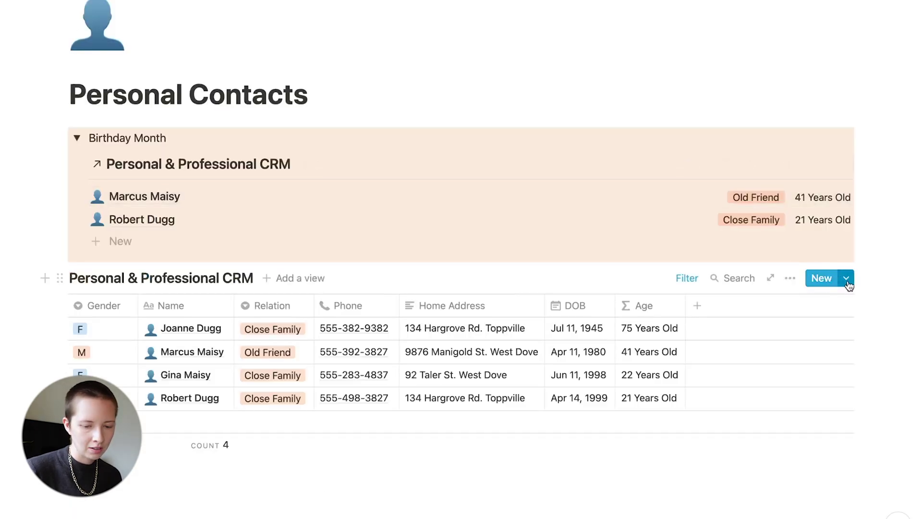
Duplicate the New Contact template of the Personal & Professional CRM from the Personal Contacts page
left_click(847, 278)
left_click(900, 331)
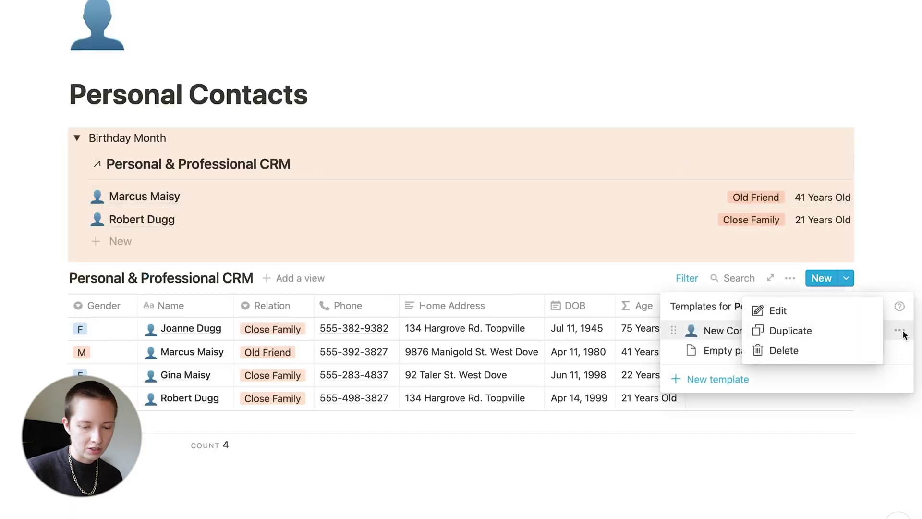
left_click(846, 331)
Rename one New Contact template as New Personal Contact and set its Pers/Prof property to Personal
left_click(280, 254)
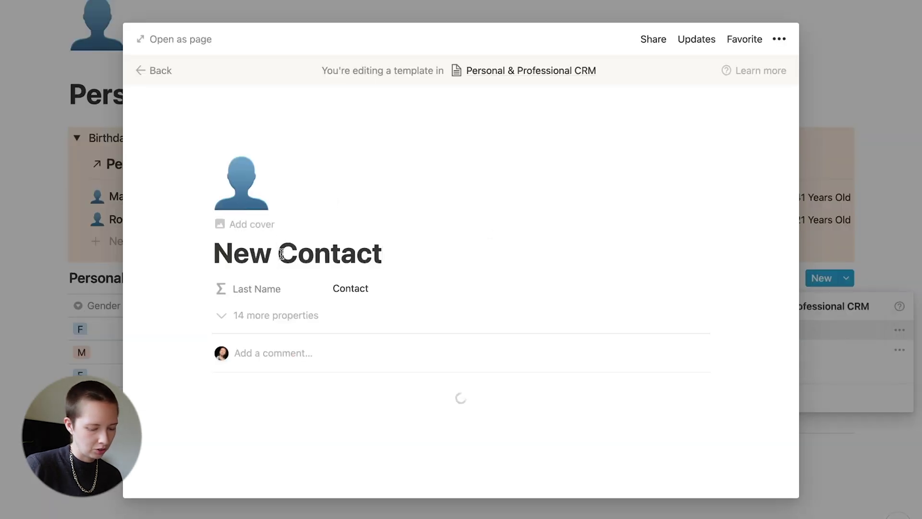
type("Per")
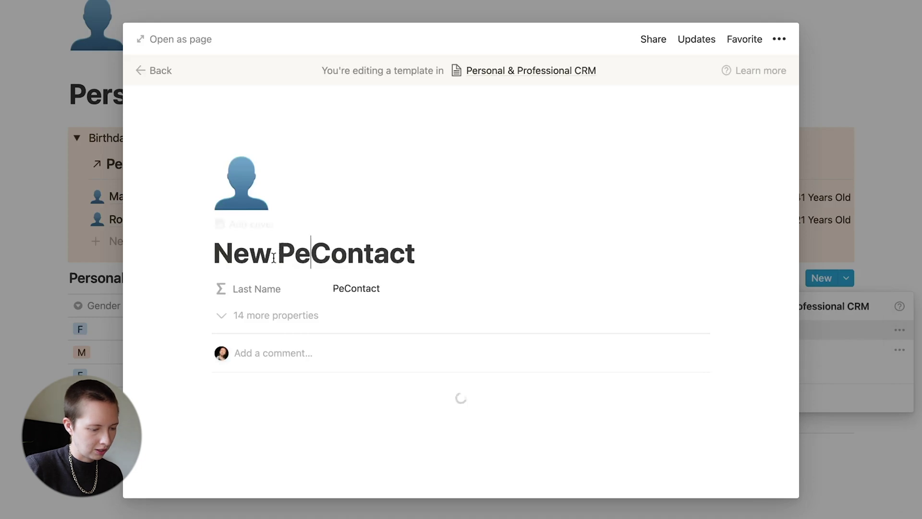
type("s")
left_click(276, 315)
scroll(354, 373, "down", 5)
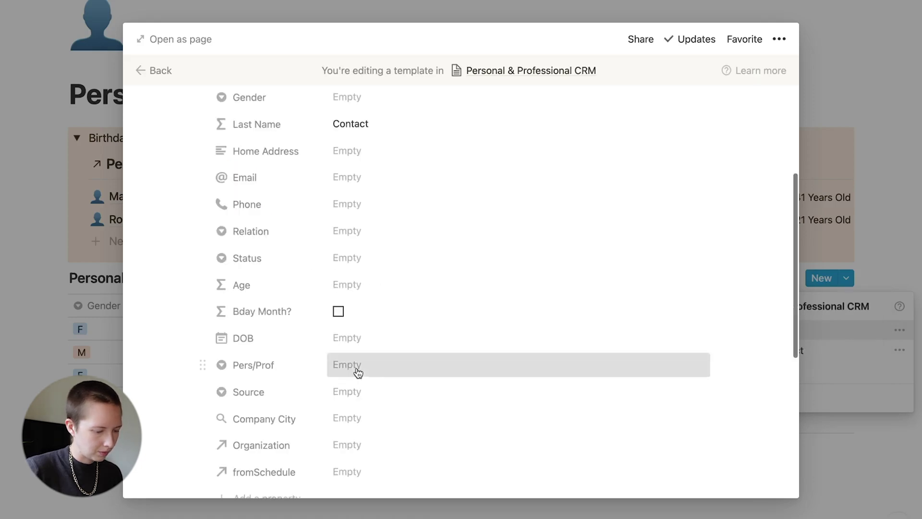
left_click(354, 365)
left_click(375, 411)
left_click(162, 326)
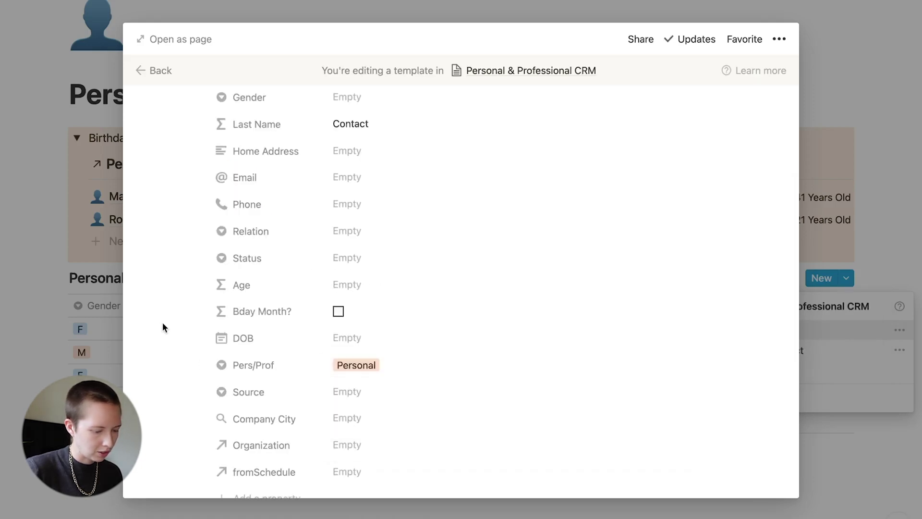
Rename the other New Contact template as New Professional Contact and set its Pers/Prof property to Professional
scroll(276, 253, "up", 4)
type("PContact")
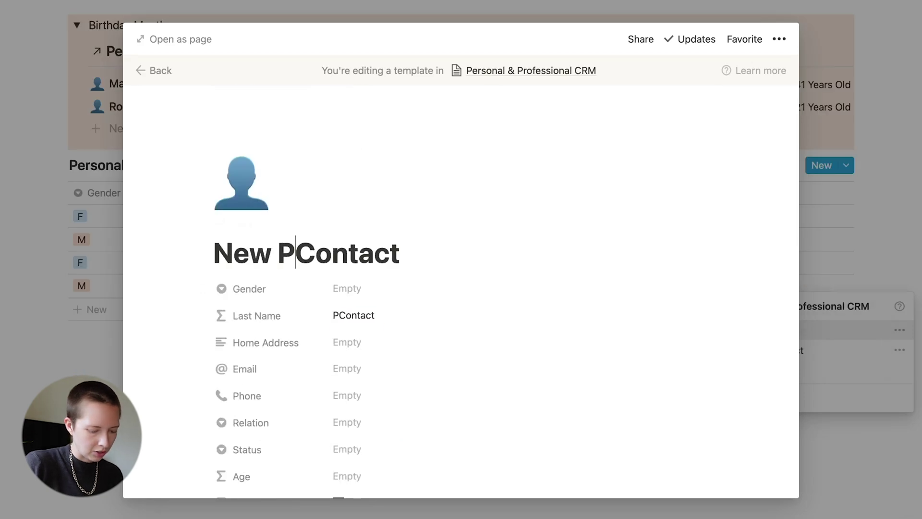
type("rofessional")
scroll(371, 237, "down", 5)
left_click(370, 237)
left_click(373, 302)
Add a second filter based on Type to the Schedule CRM table in the New Professional Contact template, and close the template
scroll(233, 340, "down", 7)
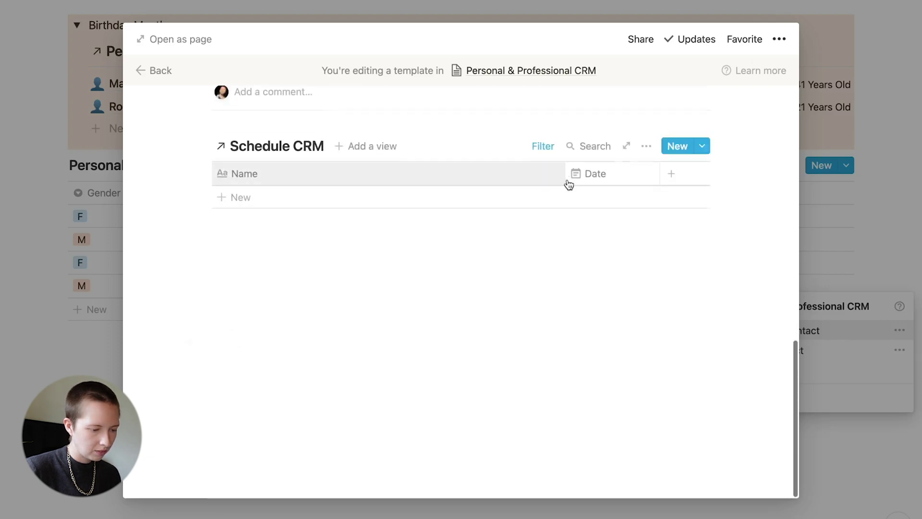
scroll(569, 185, "up", 2)
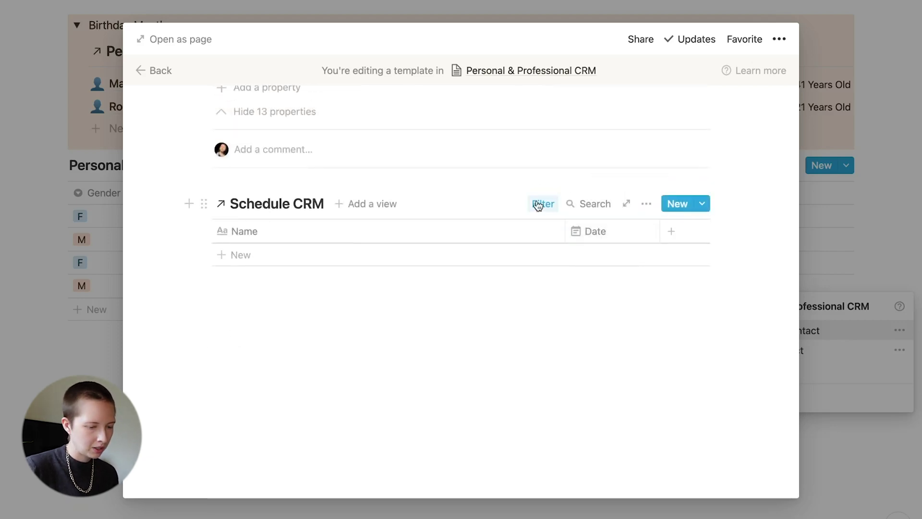
left_click(538, 206)
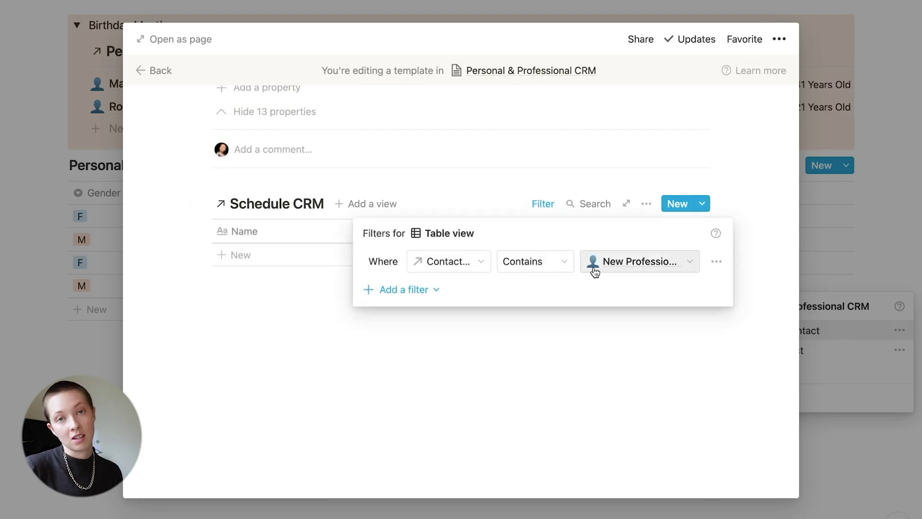
left_click(423, 290)
left_click(398, 316)
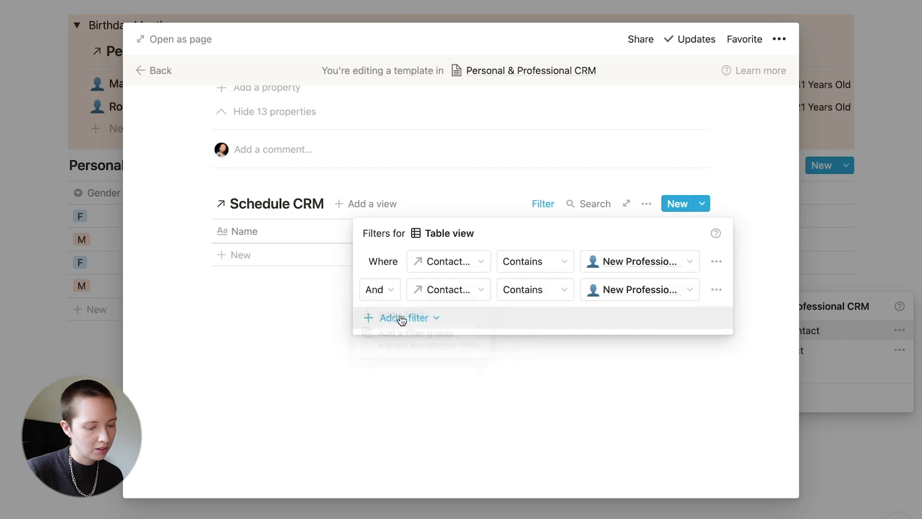
left_click(463, 290)
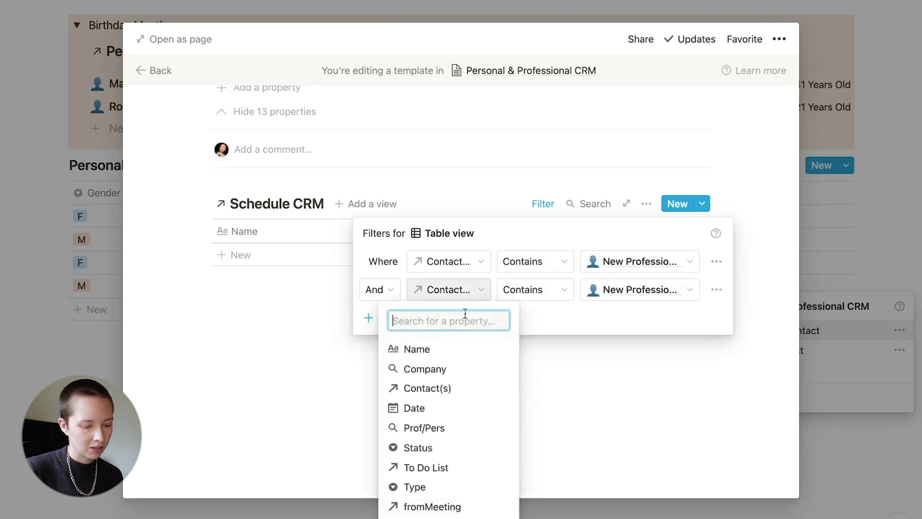
left_click(437, 488)
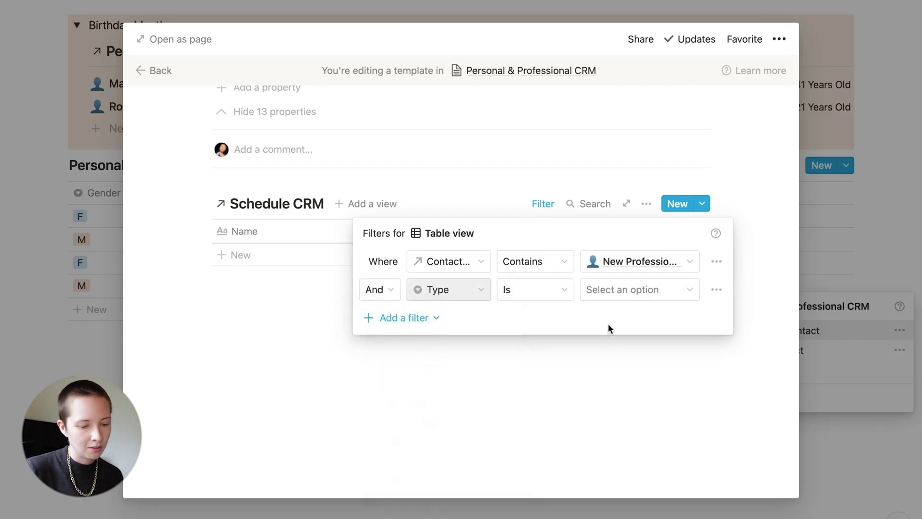
left_click(615, 290)
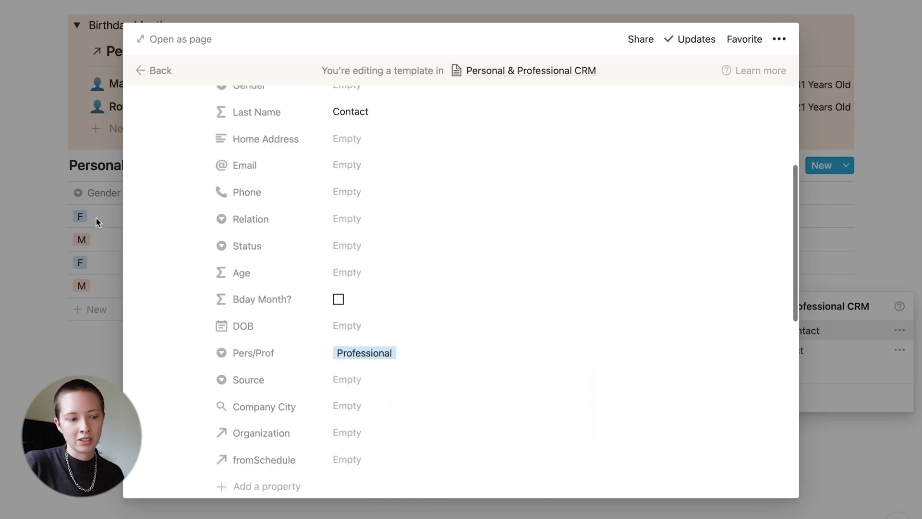
left_click(96, 217)
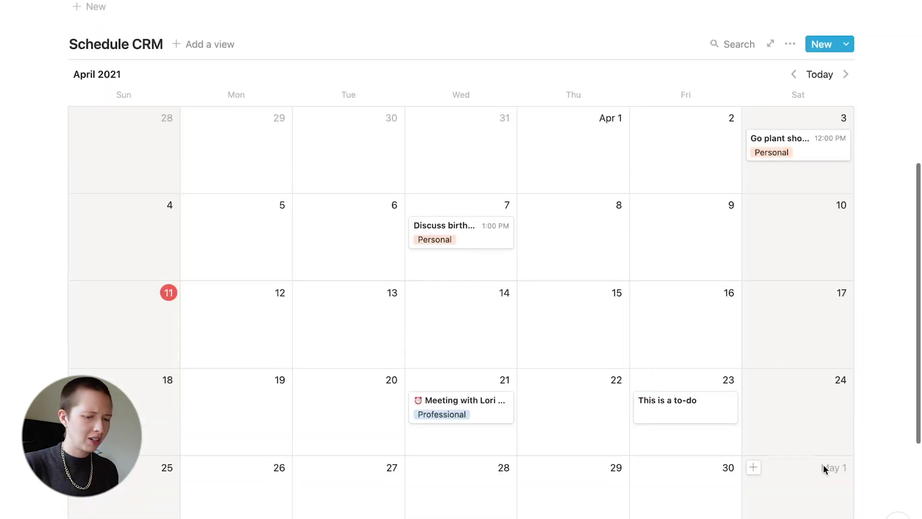
Examine the Schedule page's calendar and board to see how the meetings and the to-do are displayed
scroll(824, 470, "down", 2)
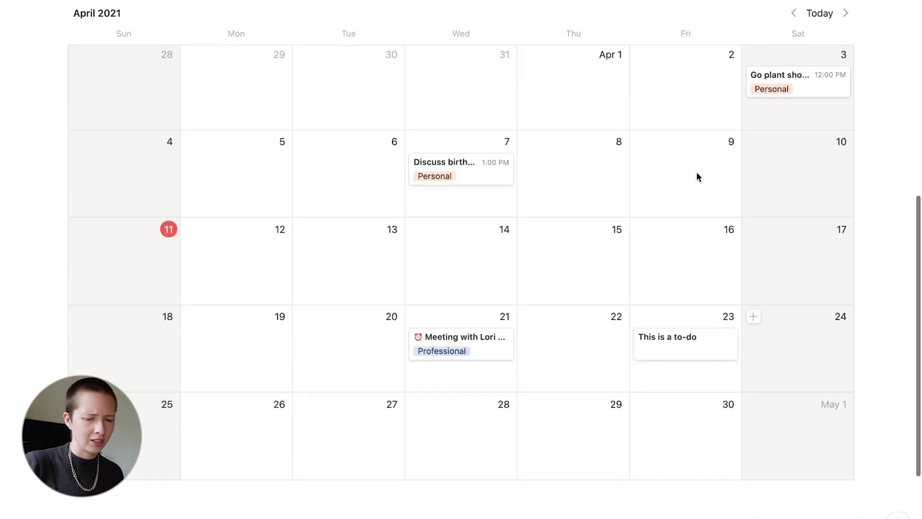
scroll(698, 173, "up", 2)
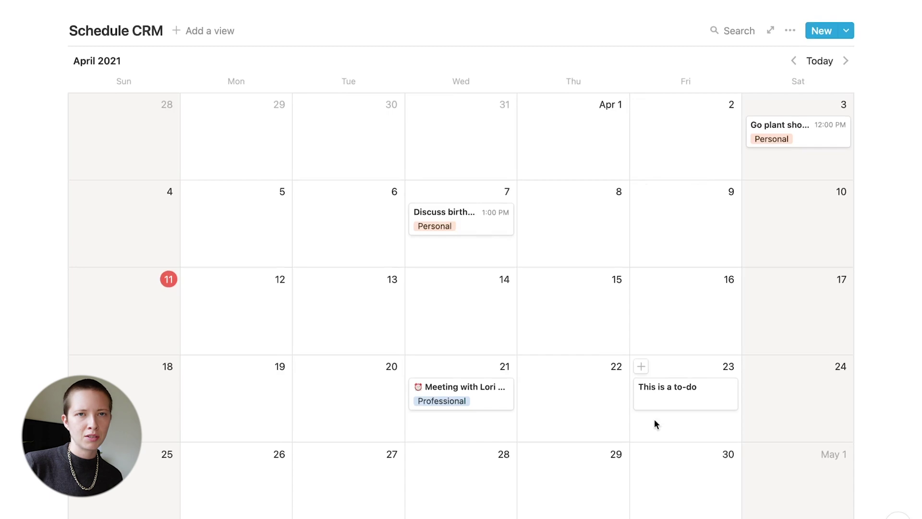
scroll(654, 419, "down", 1)
scroll(682, 319, "up", 8)
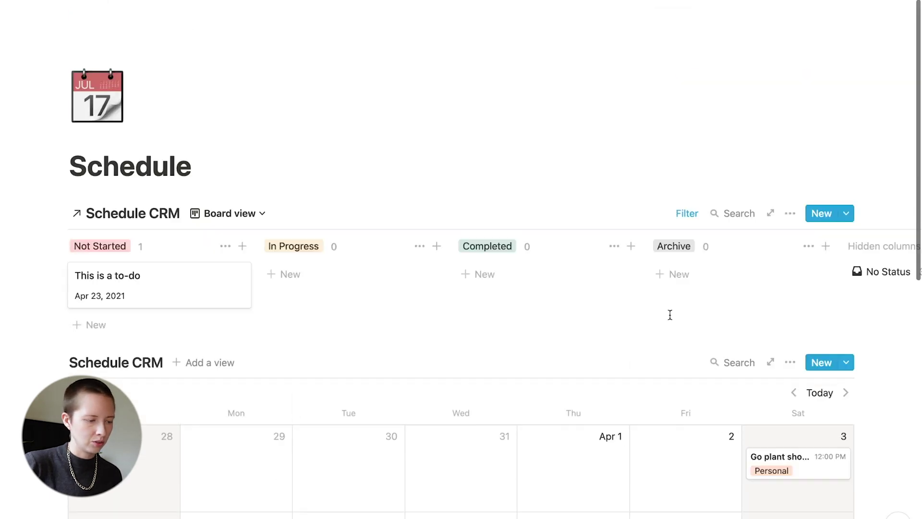
scroll(251, 303, "down", 8)
scroll(250, 304, "up", 1)
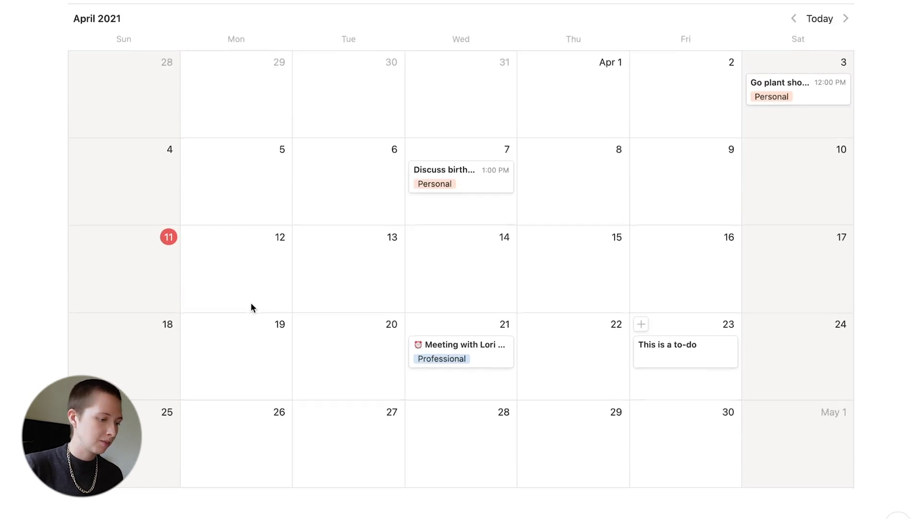
scroll(251, 302, "up", 4)
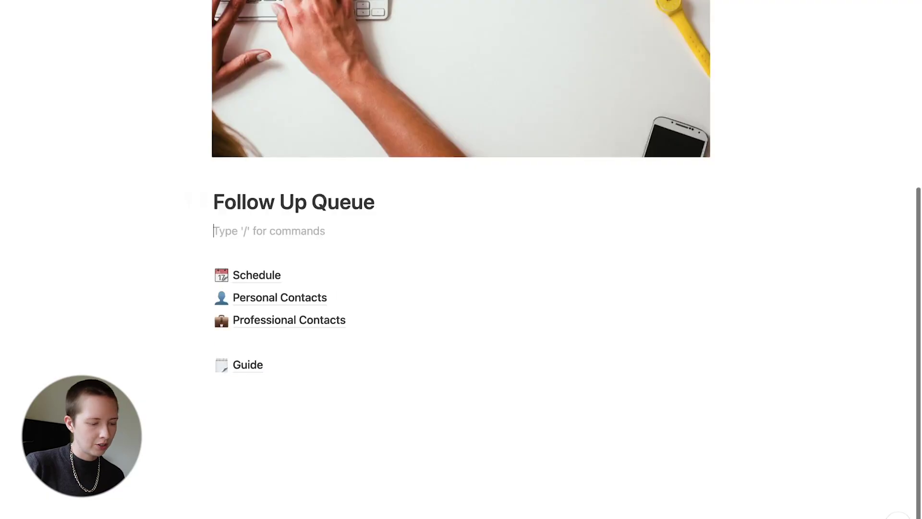
Insert a linked database of the Personal & Professional CRM under the Follow Up Queue heading
type("/link")
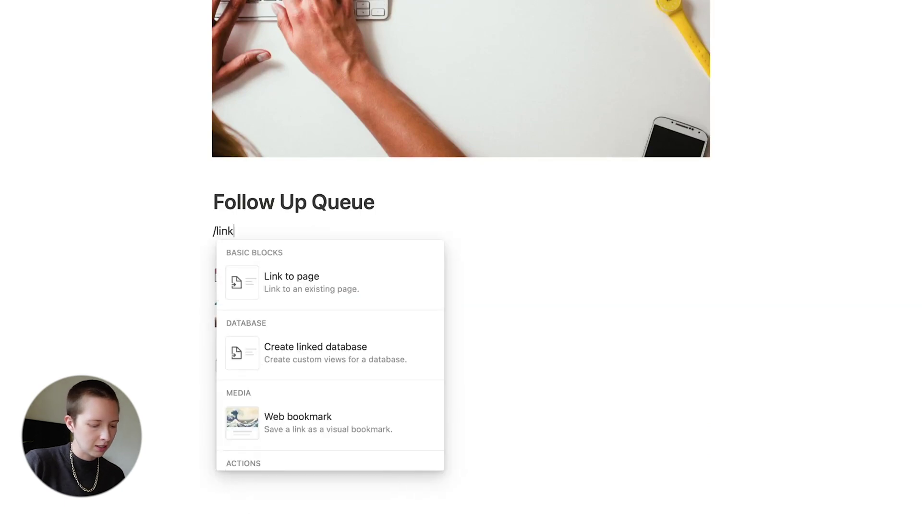
type("ed dat")
key("Return")
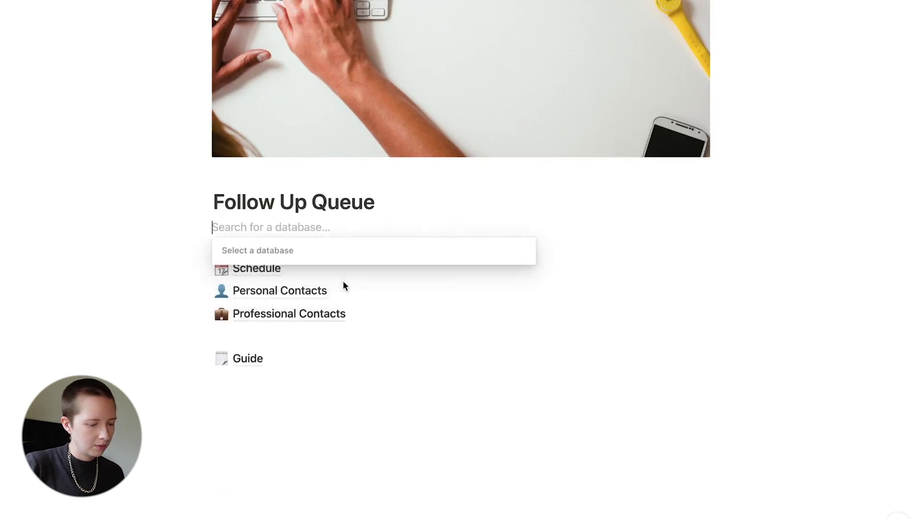
type("Prers")
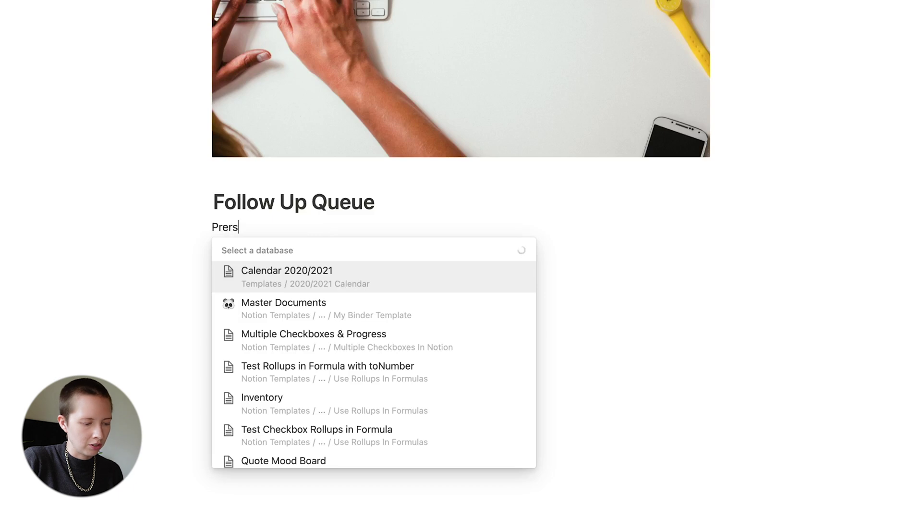
key("BackSpace")
key("BackSpace")
type("sonal")
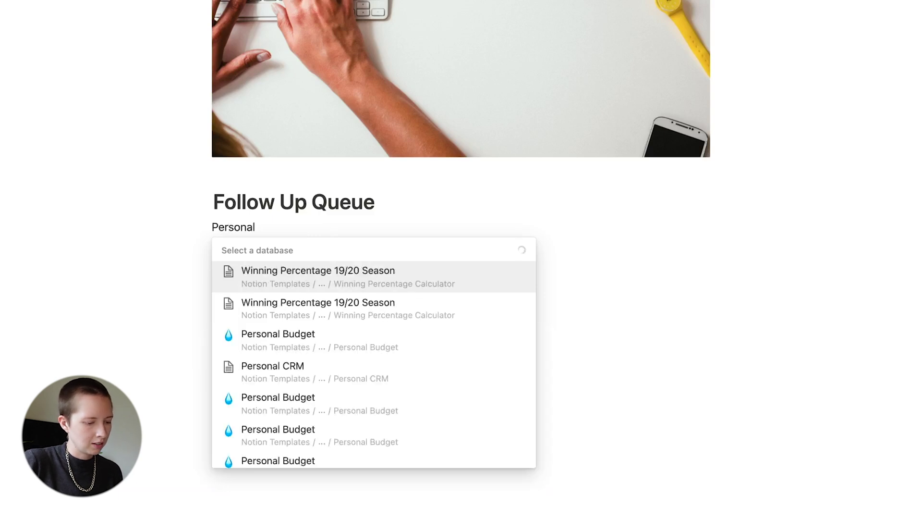
key("Return")
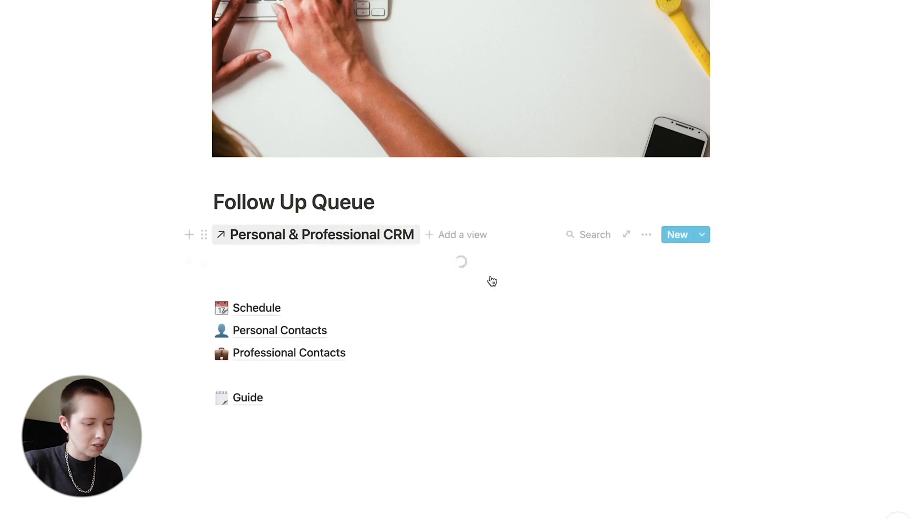
Create a list view for the linked Personal & Professional CRM and delete its table view
left_click(402, 414)
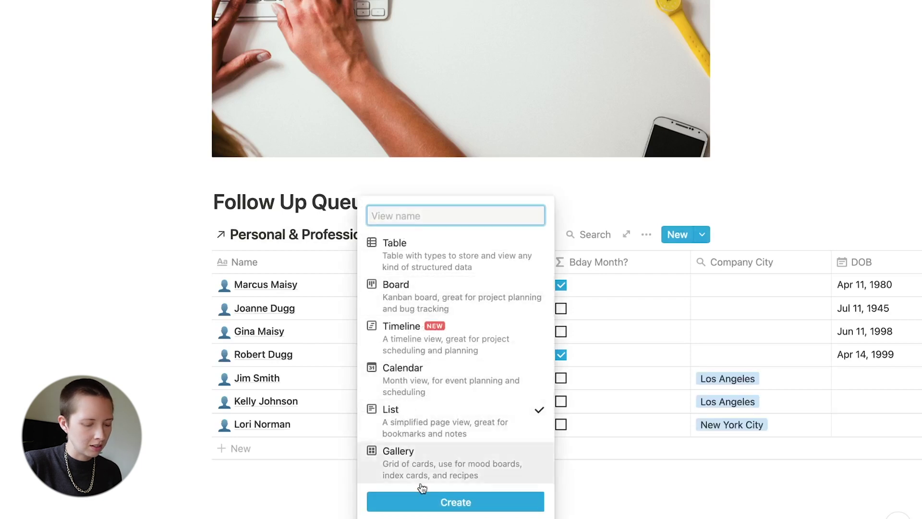
left_click(415, 501)
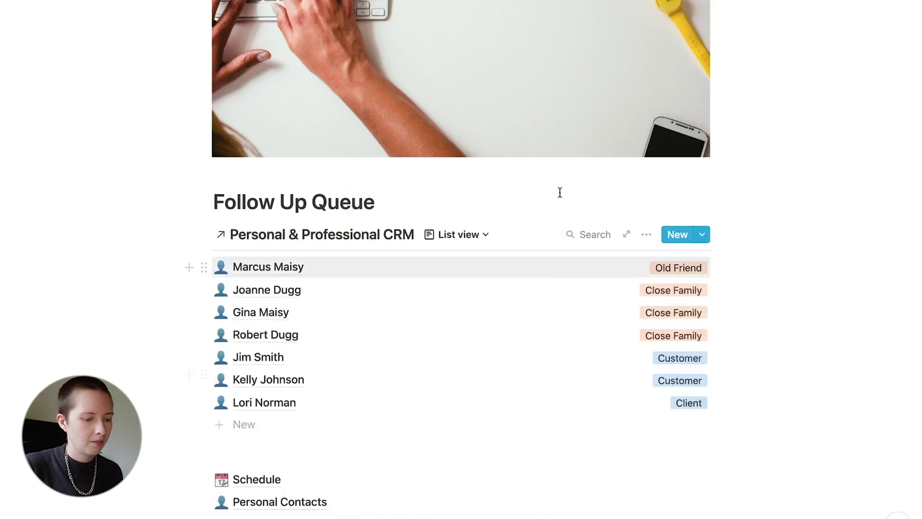
left_click(458, 235)
left_click(566, 287)
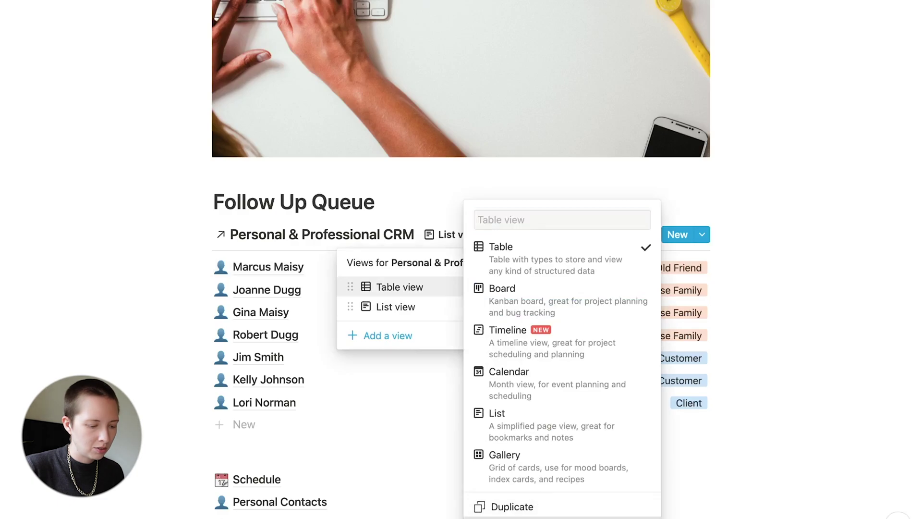
left_click(543, 518)
left_click(516, 268)
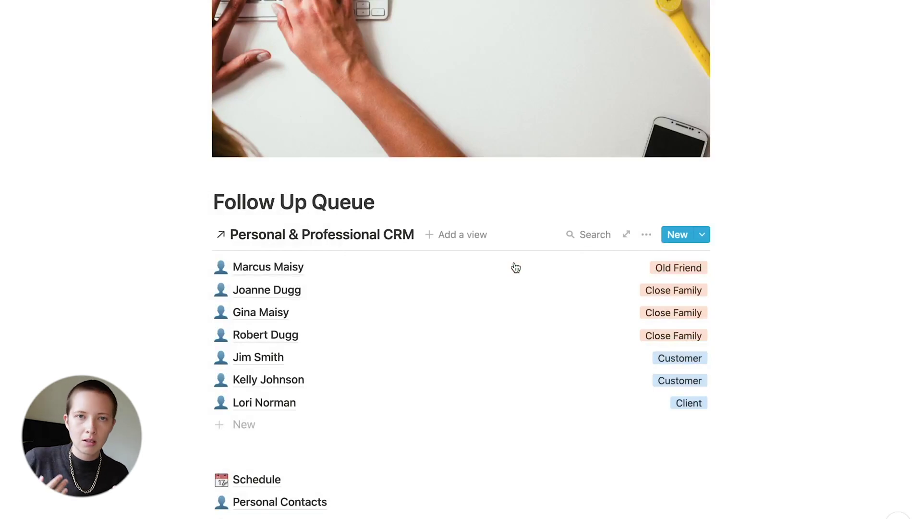
Open the first contact in the Follow Up Queue list to look at its page, and close it
scroll(516, 268, "down", 5)
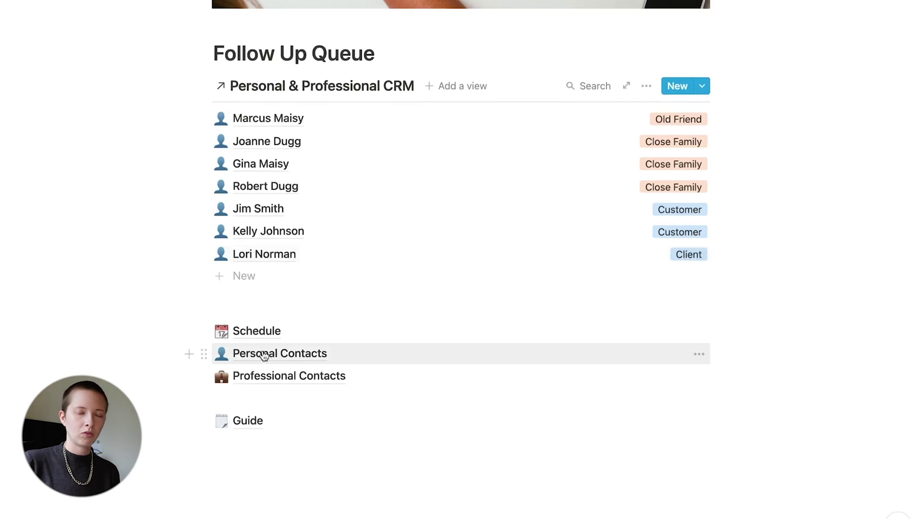
left_click(284, 121)
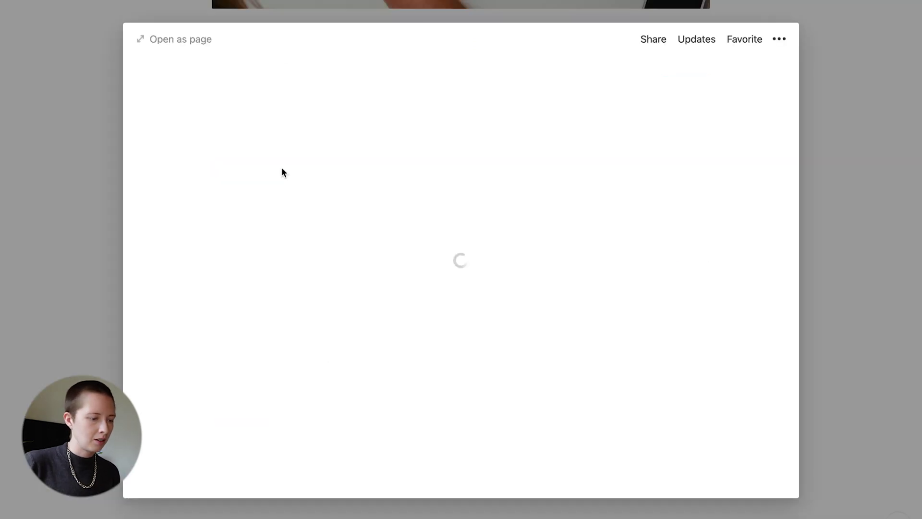
left_click(70, 185)
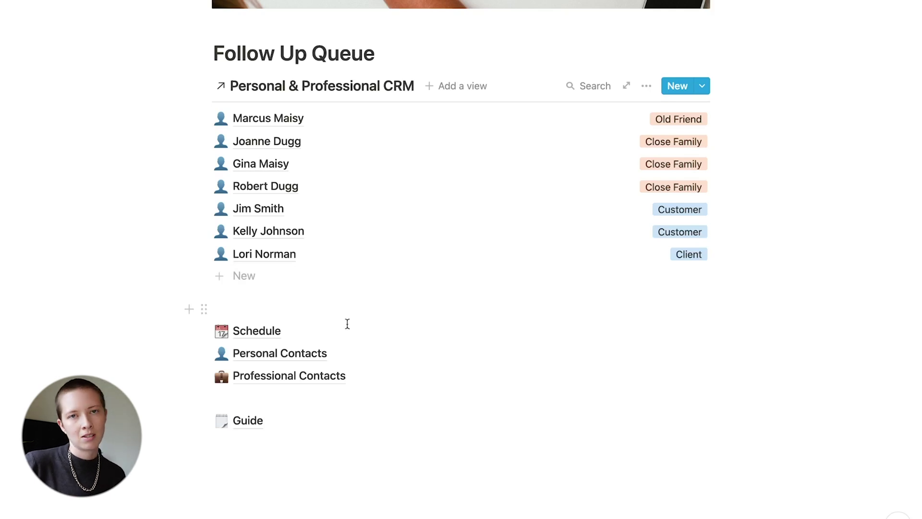
On the Personal Contacts page, add a rollup property named Last Contacted to the CRM table and narrow its column
left_click(271, 354)
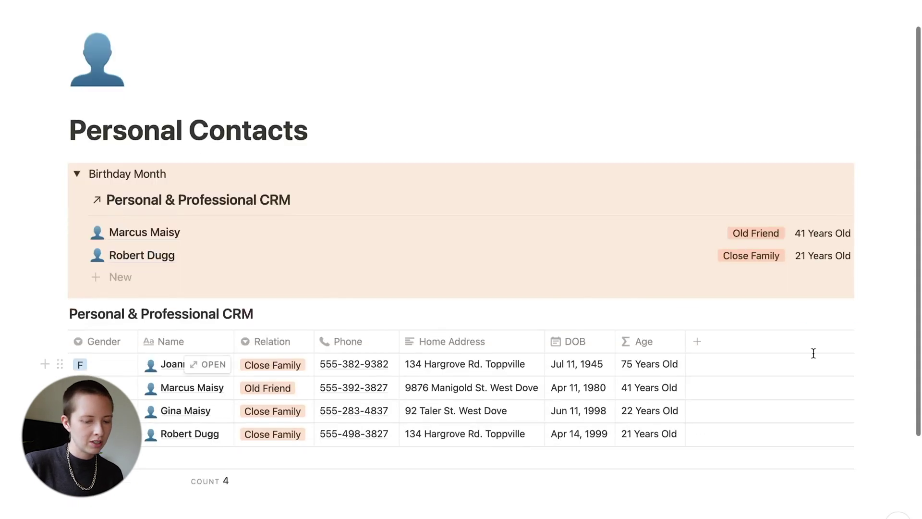
scroll(707, 358, "down", 3)
left_click(704, 271)
type("Last ")
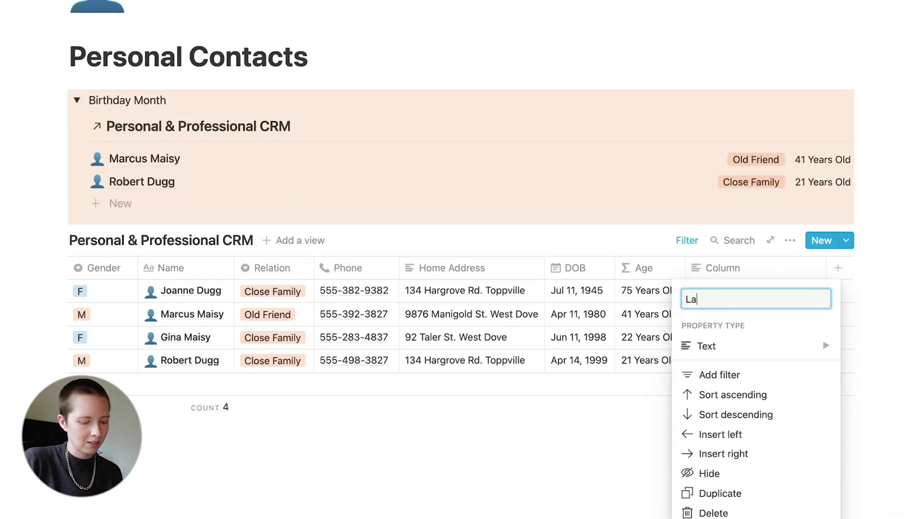
type("Con")
type("tacted")
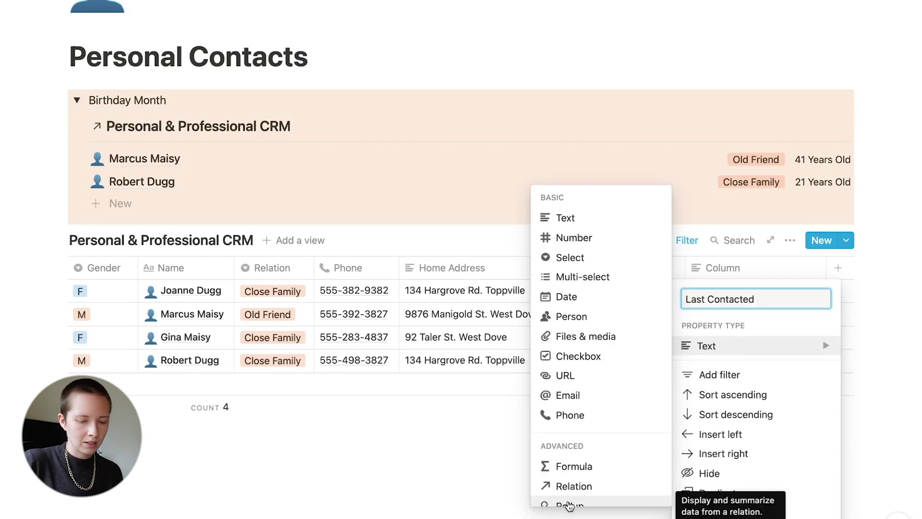
left_click(570, 506)
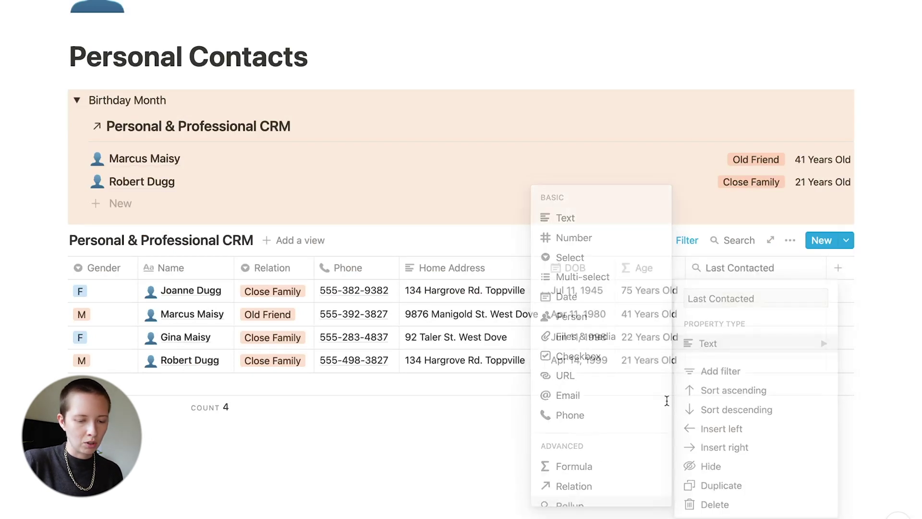
left_click_drag(826, 268, 782, 269)
Configure the Last Contacted rollup with the fromSchedule relation, the Date property and the Latest date calculation
left_click(751, 290)
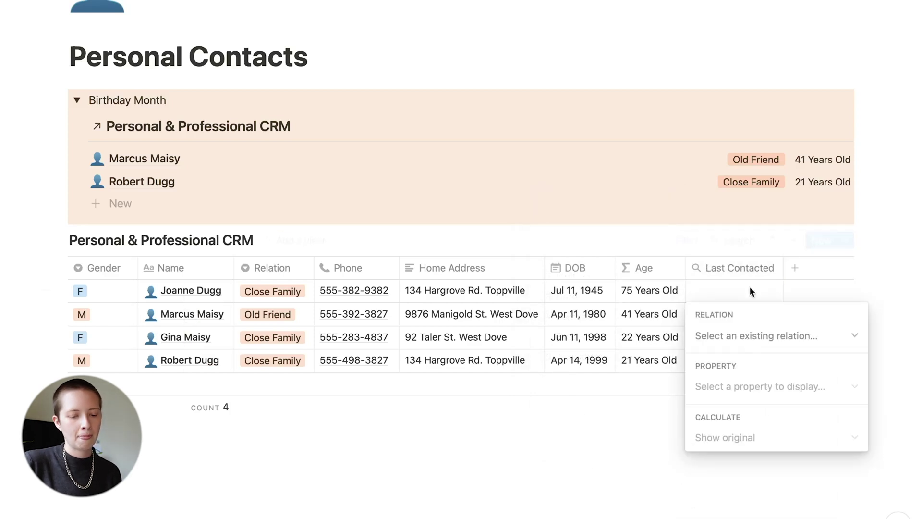
left_click(740, 336)
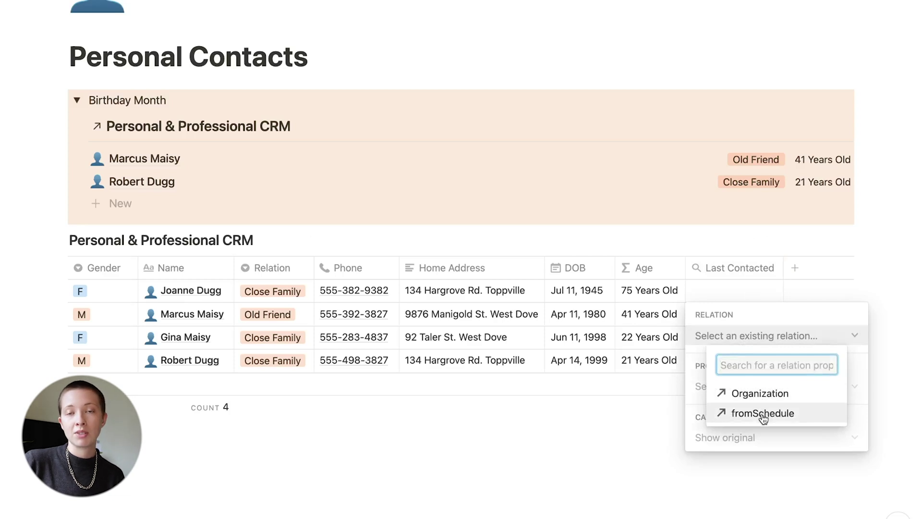
left_click(809, 413)
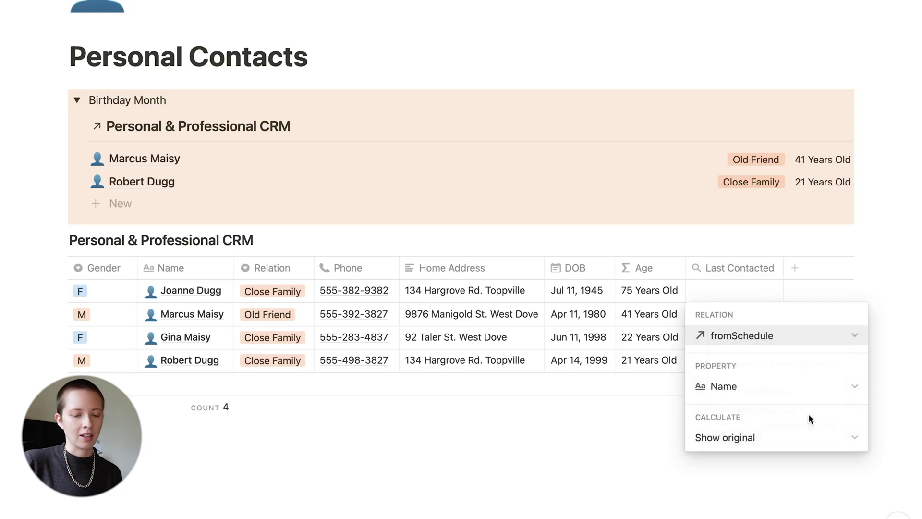
left_click(778, 389)
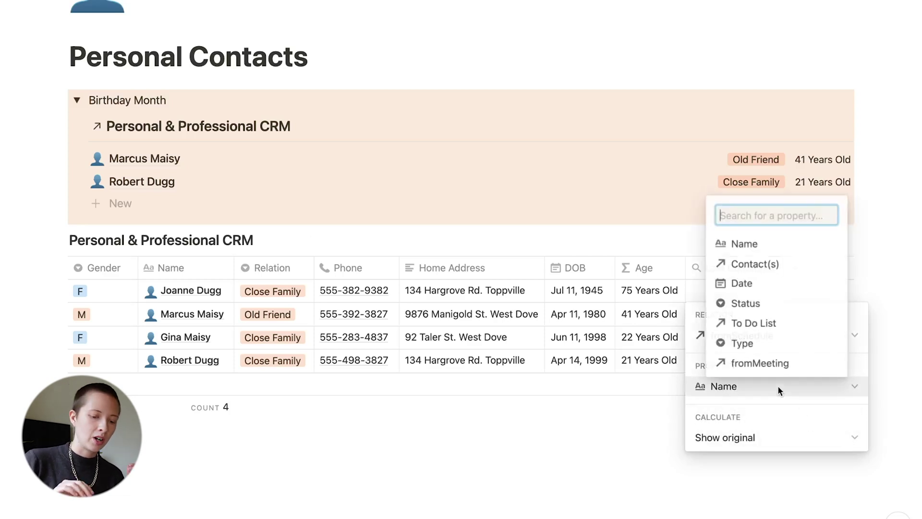
left_click(780, 288)
left_click(747, 438)
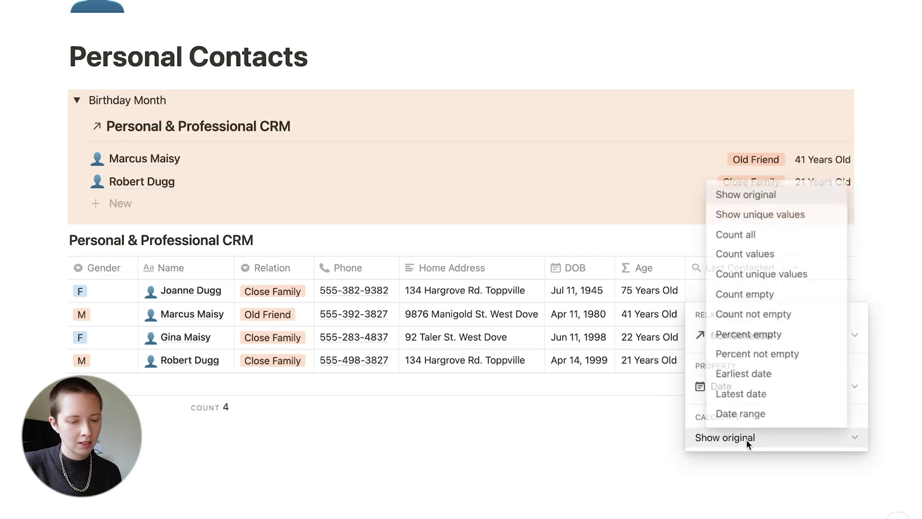
left_click(746, 395)
left_click(665, 390)
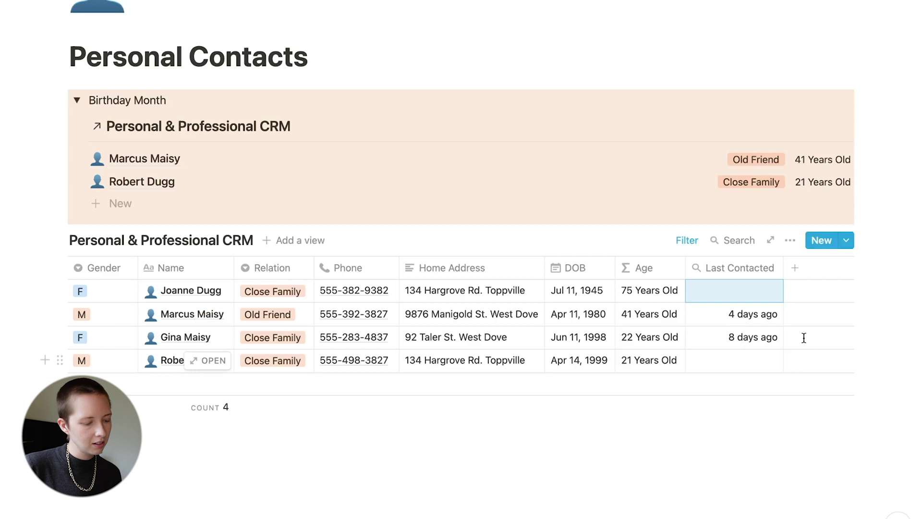
Show the Last Contacted property in the Contacts table on the Professional Contacts page and narrow its column
scroll(537, 367, "up", 1)
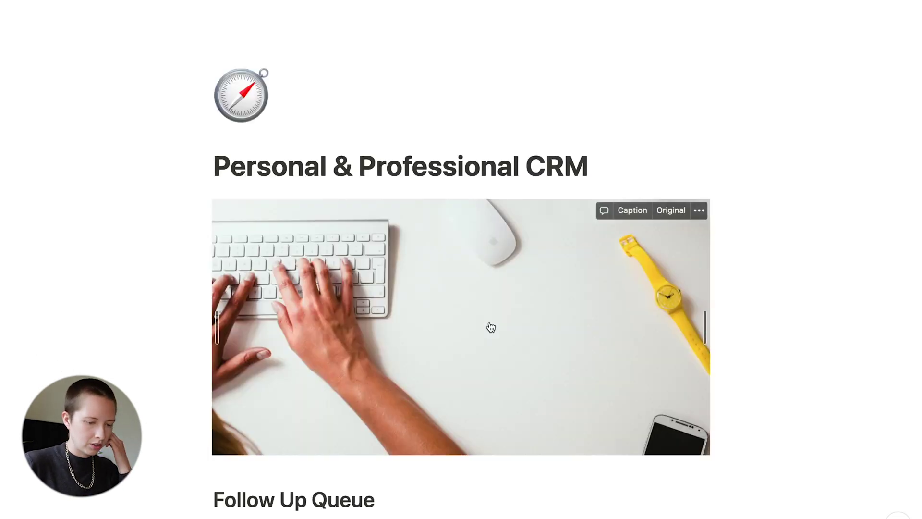
scroll(490, 326, "down", 8)
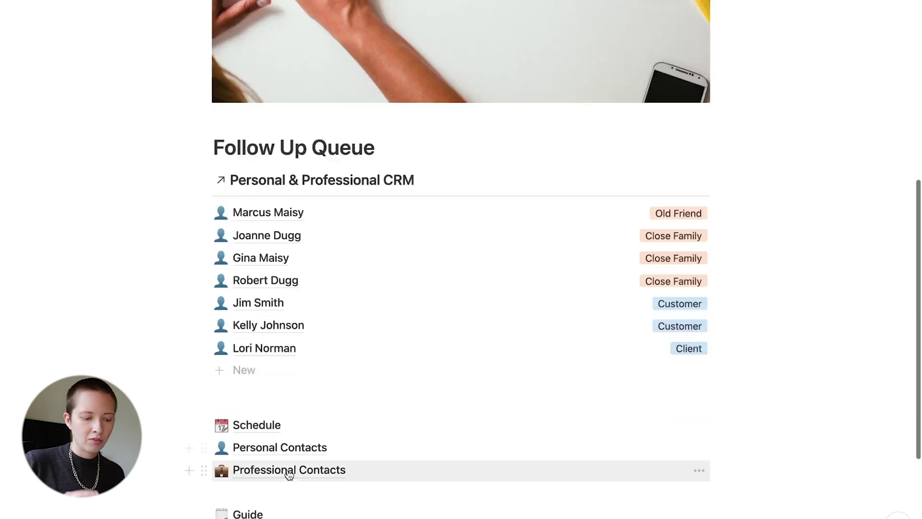
left_click(288, 470)
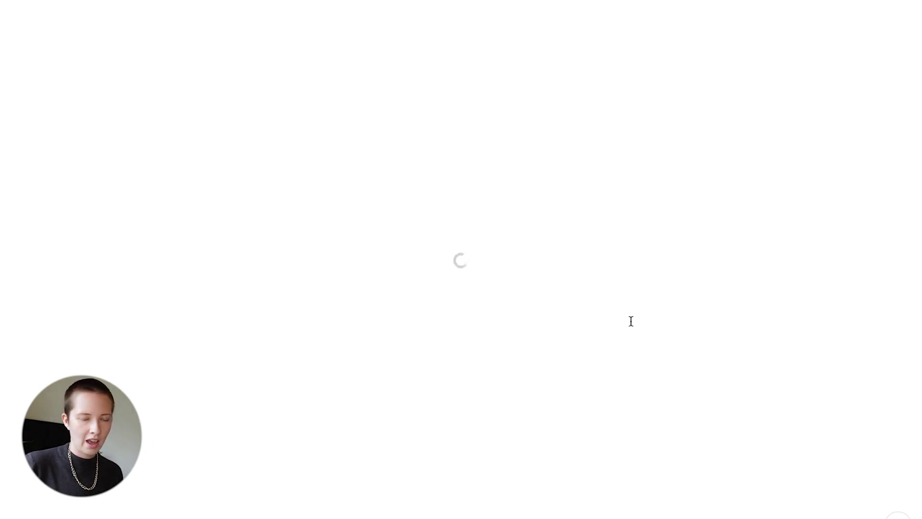
scroll(631, 323, "down", 6)
left_click(790, 192)
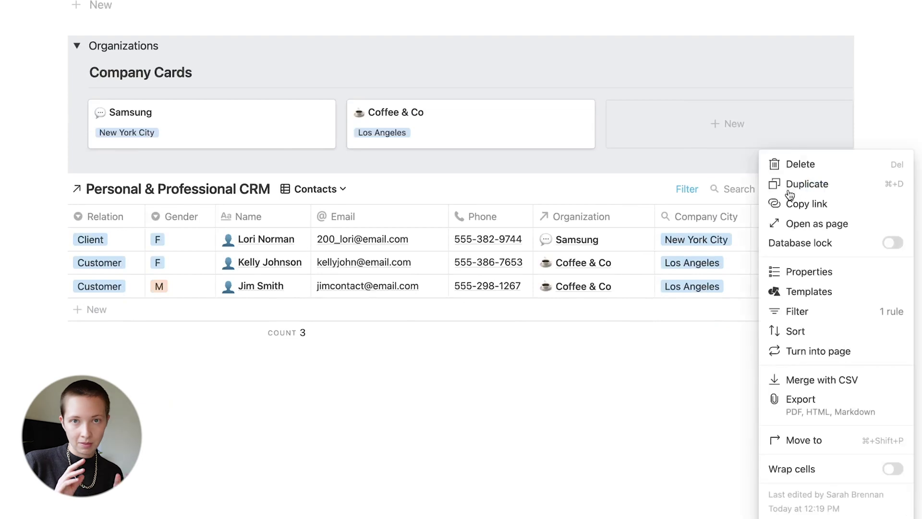
left_click(829, 272)
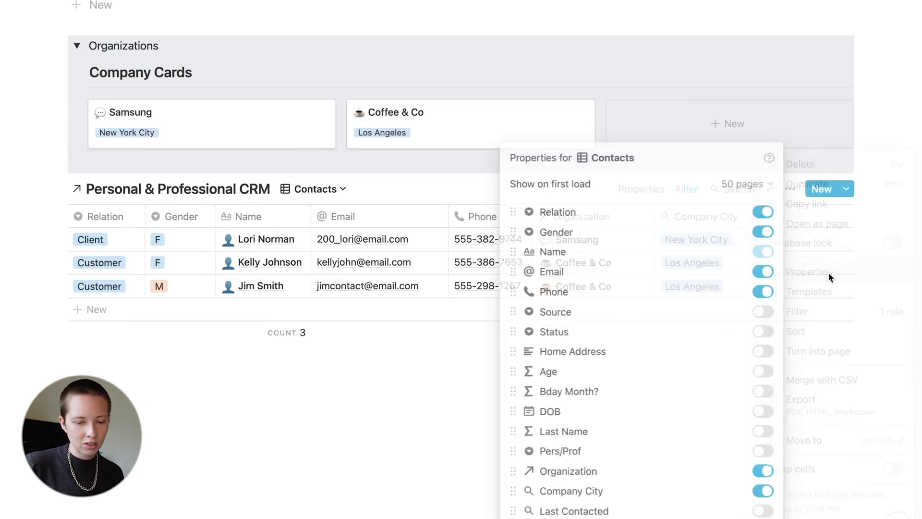
scroll(754, 427, "down", 1)
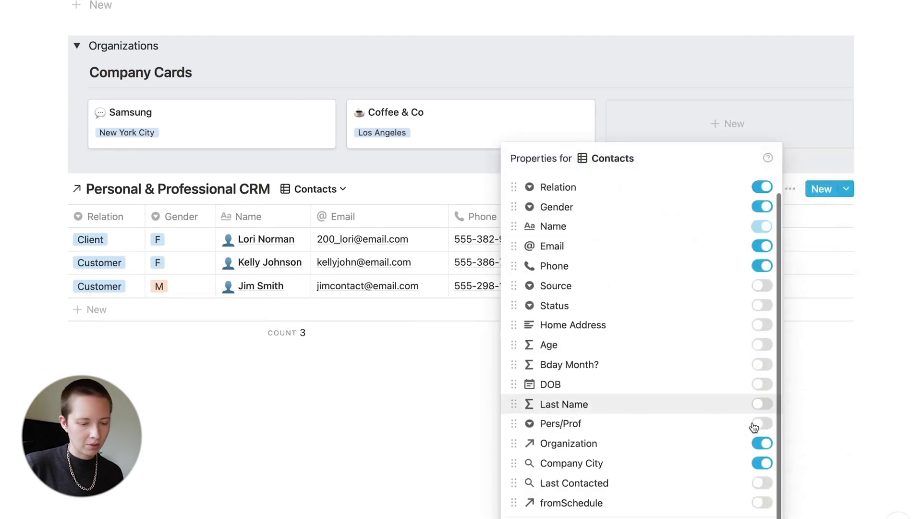
left_click(761, 482)
left_click(837, 435)
left_click_drag(889, 213, 848, 222)
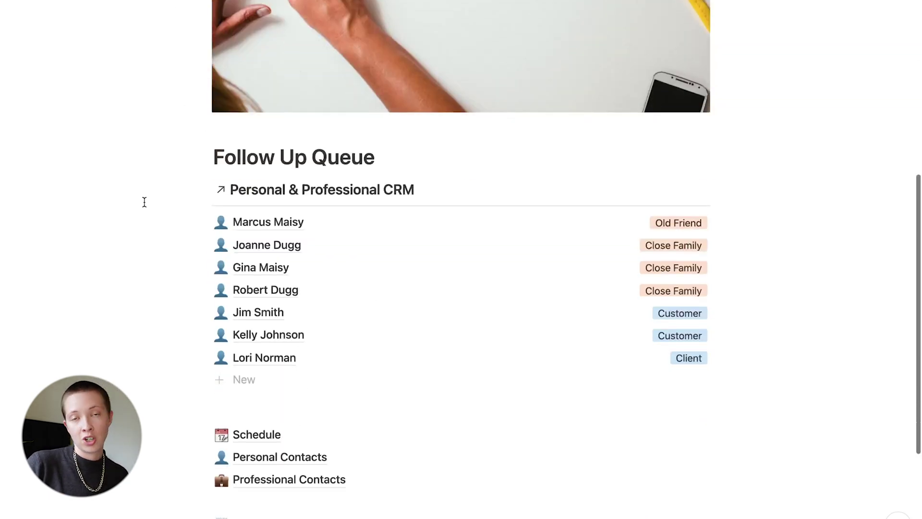
Add a filter on the Last Contacted property to the linked CRM list under Follow Up Queue on the main page
scroll(145, 201, "down", 3)
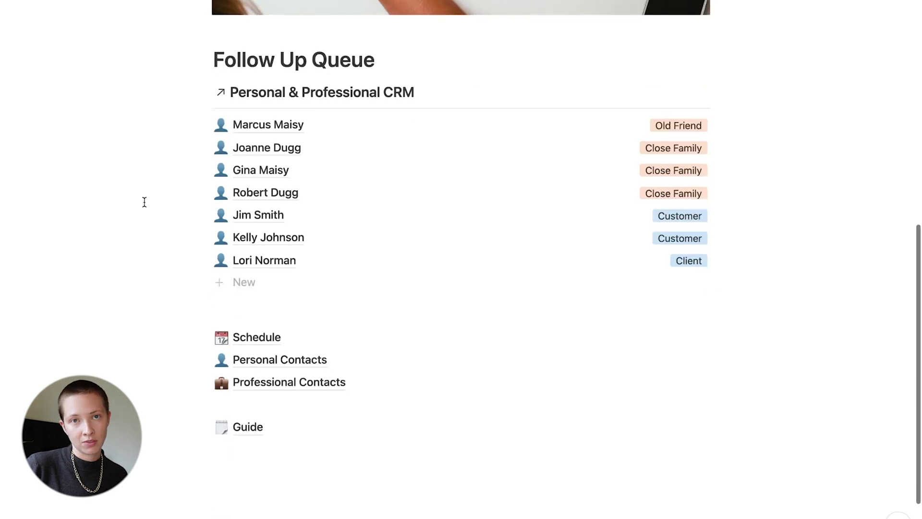
scroll(144, 201, "up", 1)
left_click(646, 124)
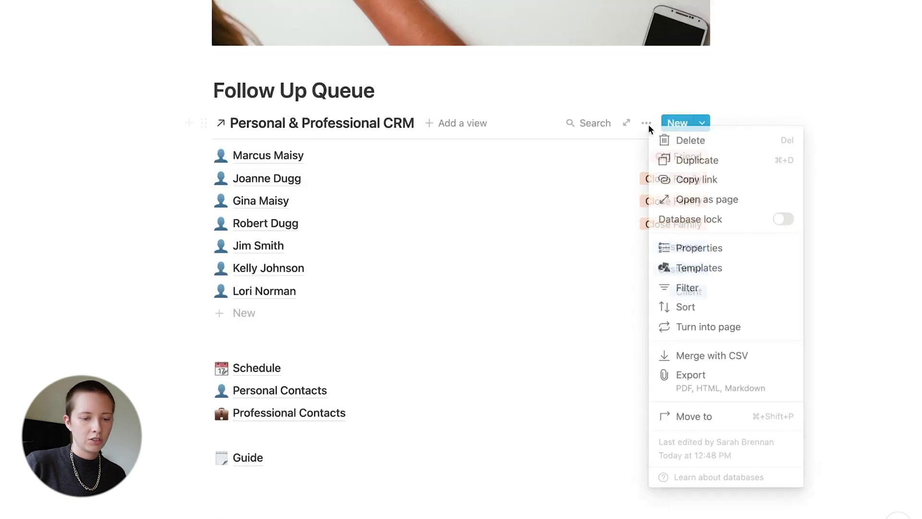
left_click(700, 290)
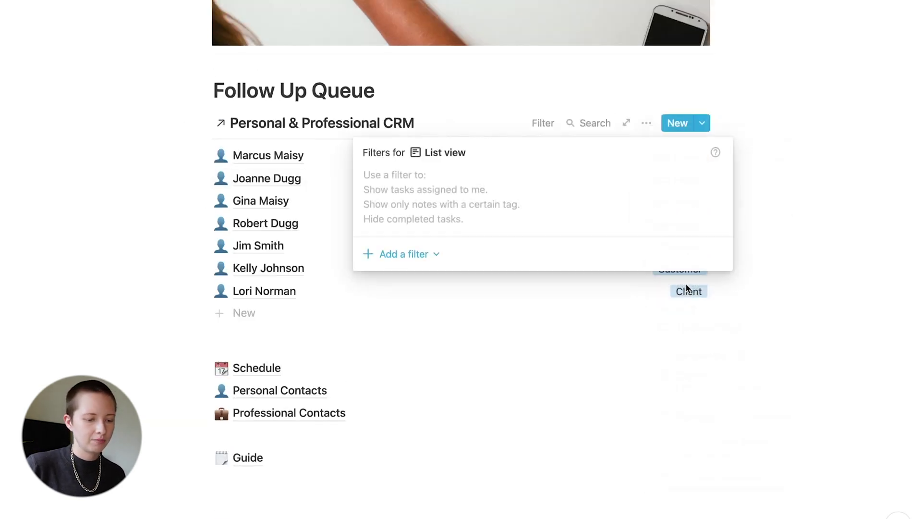
left_click(398, 253)
left_click(467, 182)
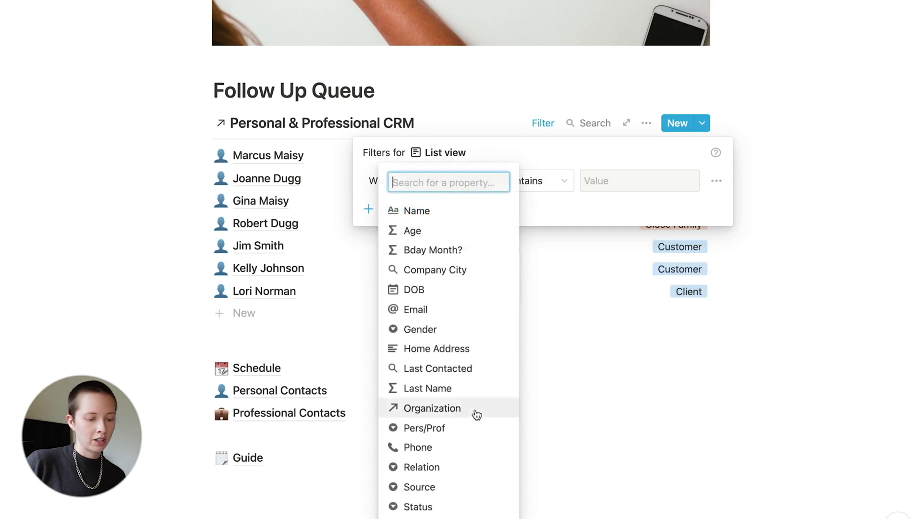
left_click(465, 369)
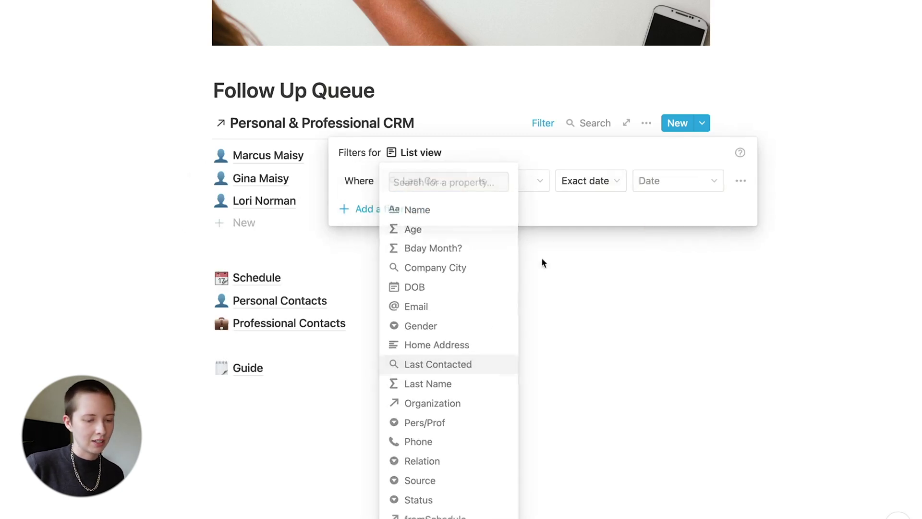
Set the Last Contacted filter's condition to Is before and choose its comparison date
left_click(533, 186)
left_click(569, 189)
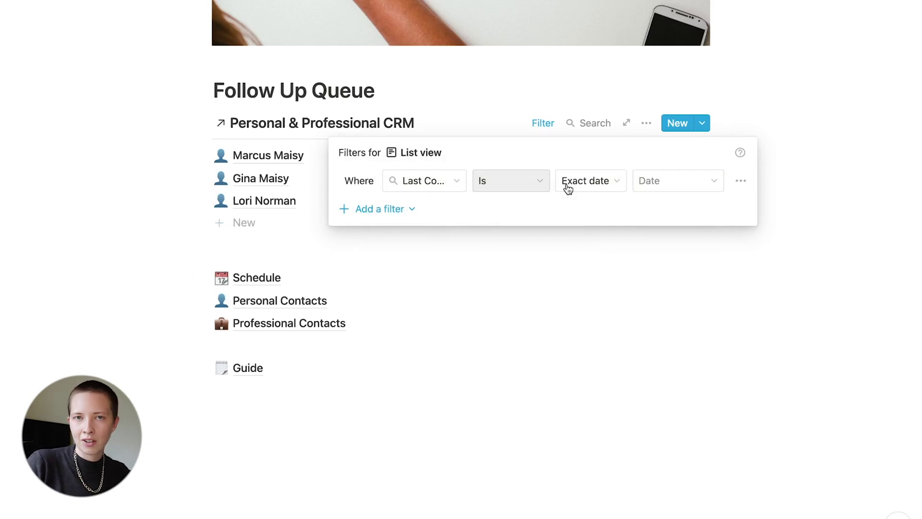
left_click(534, 191)
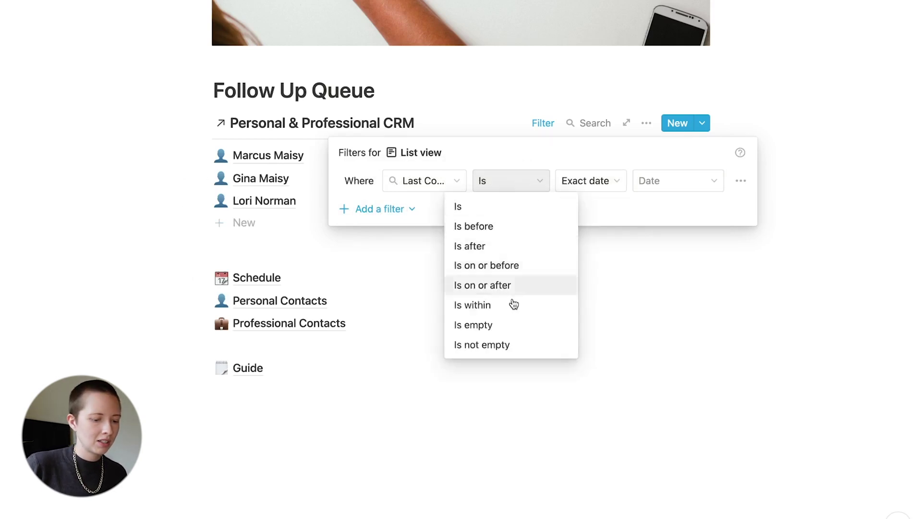
left_click(511, 234)
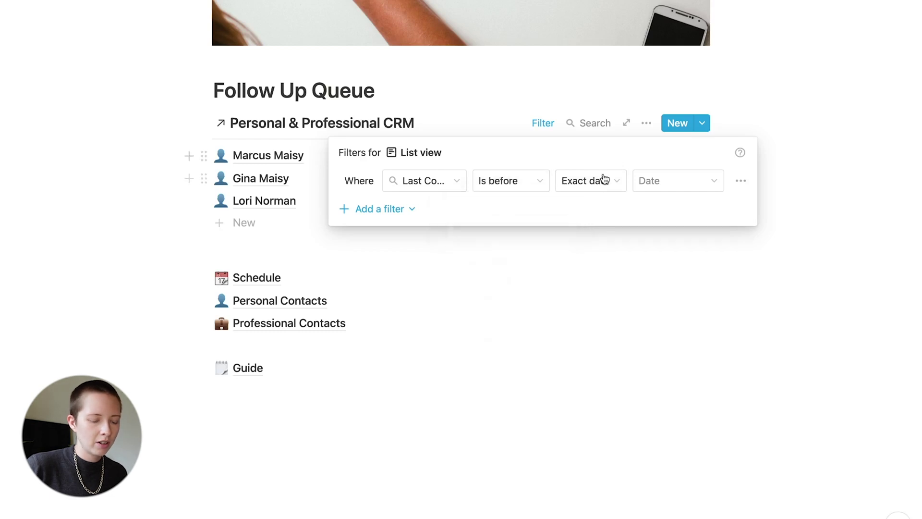
left_click(596, 248)
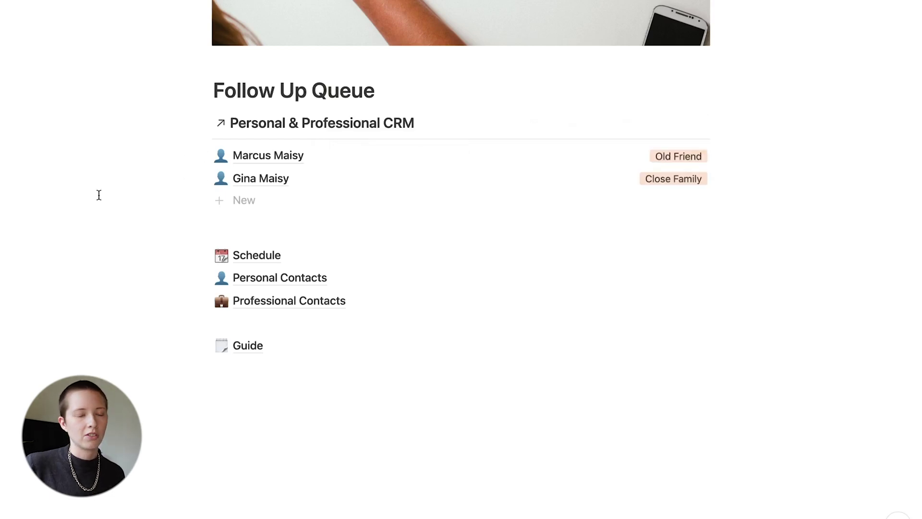
Show the Last Contacted property in the Follow Up Queue list view
left_click(647, 123)
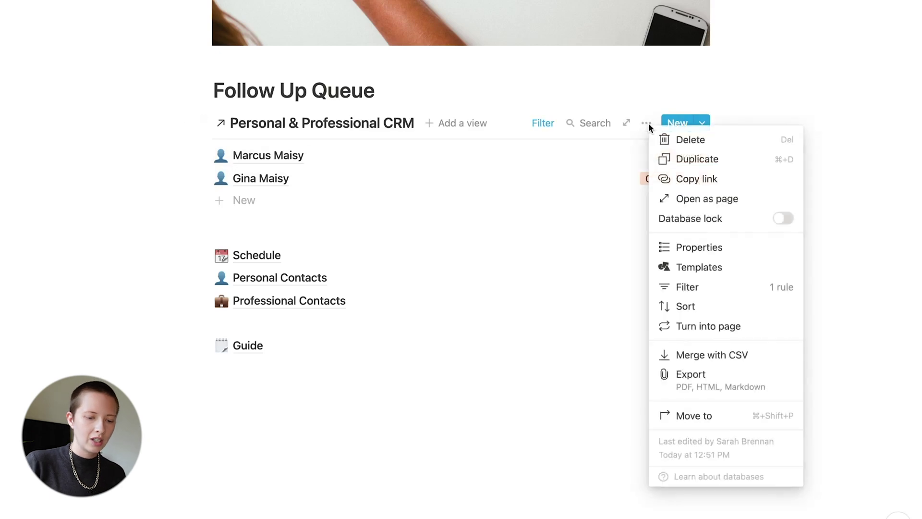
left_click(699, 247)
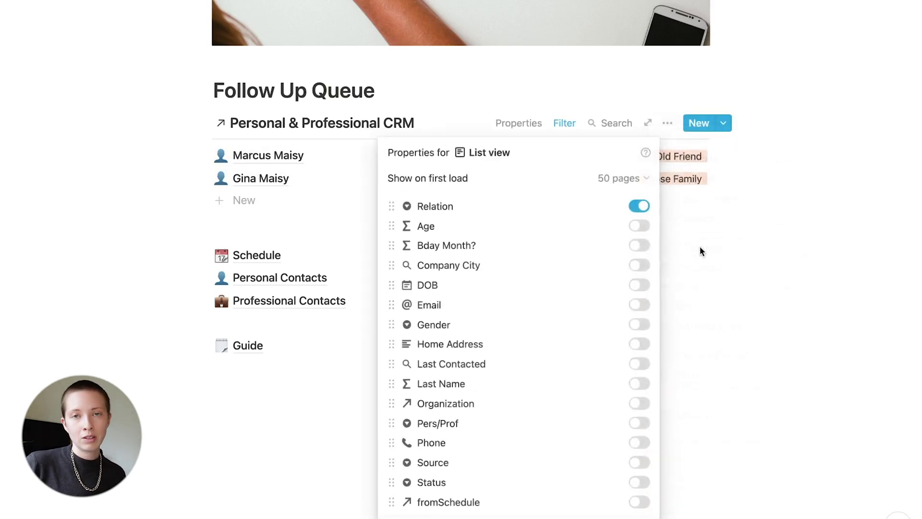
left_click(640, 363)
left_click(647, 123)
Sort the Follow Up Queue list by Last Contacted in ascending order
left_click(646, 123)
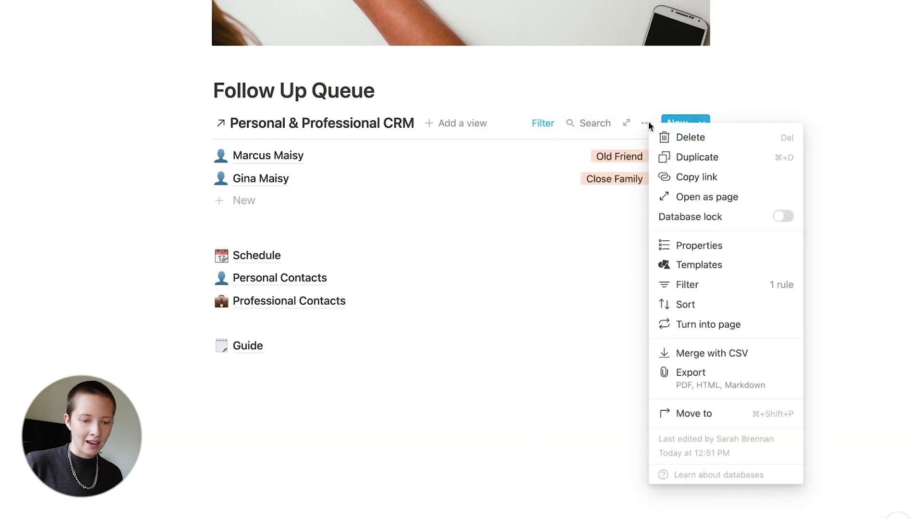
left_click(688, 308)
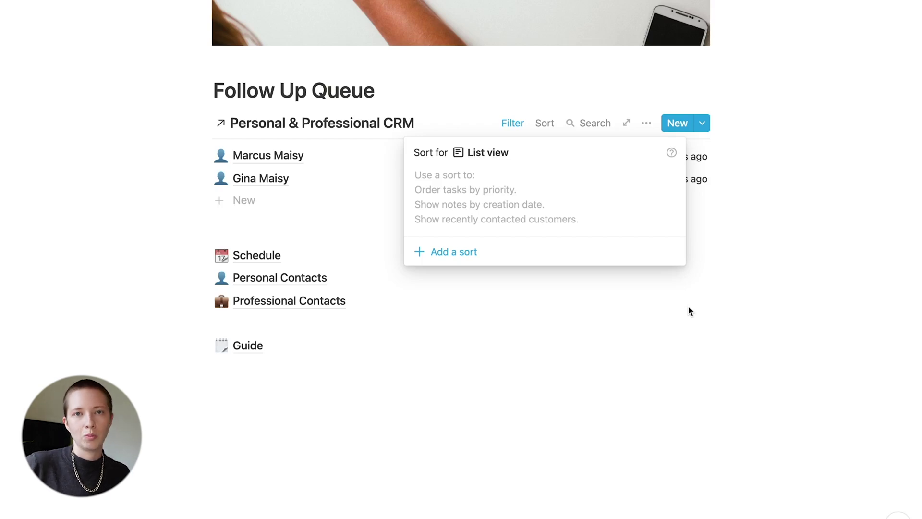
left_click(446, 253)
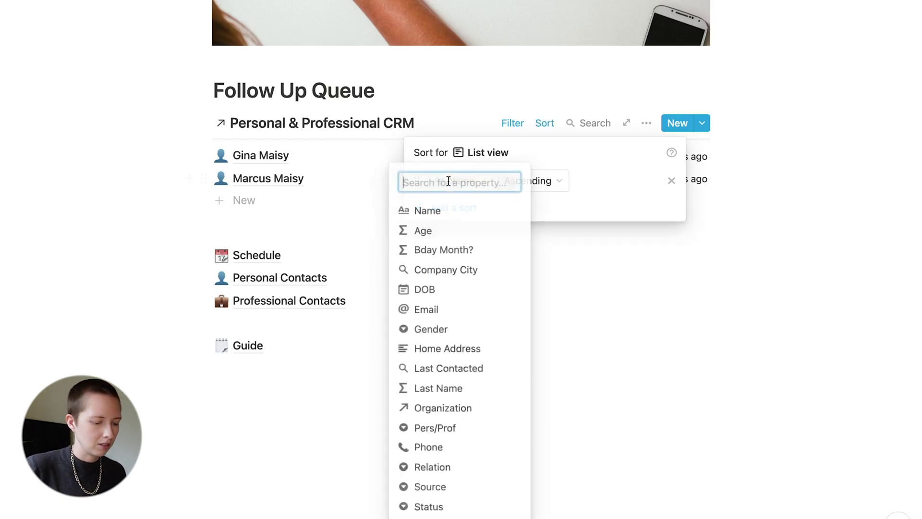
left_click(450, 369)
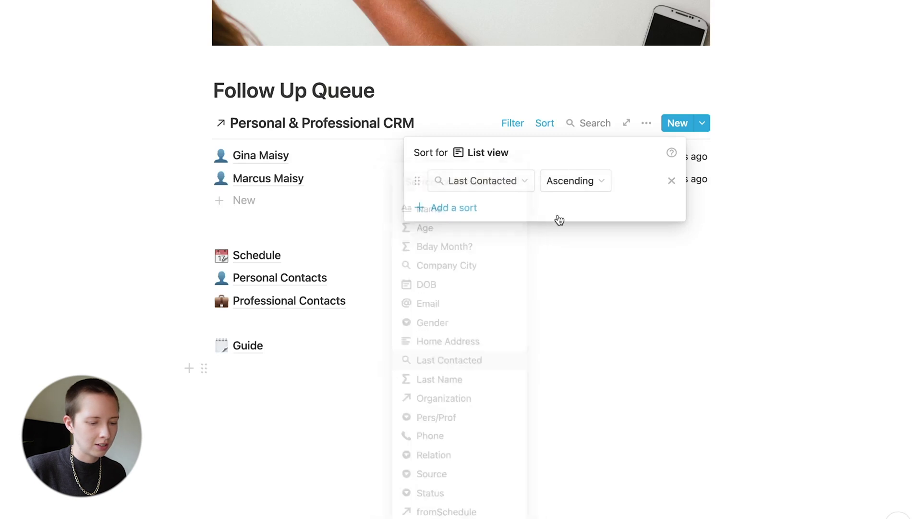
Add a list view named Professional to the linked CRM database under Follow Up Queue
left_click(874, 197)
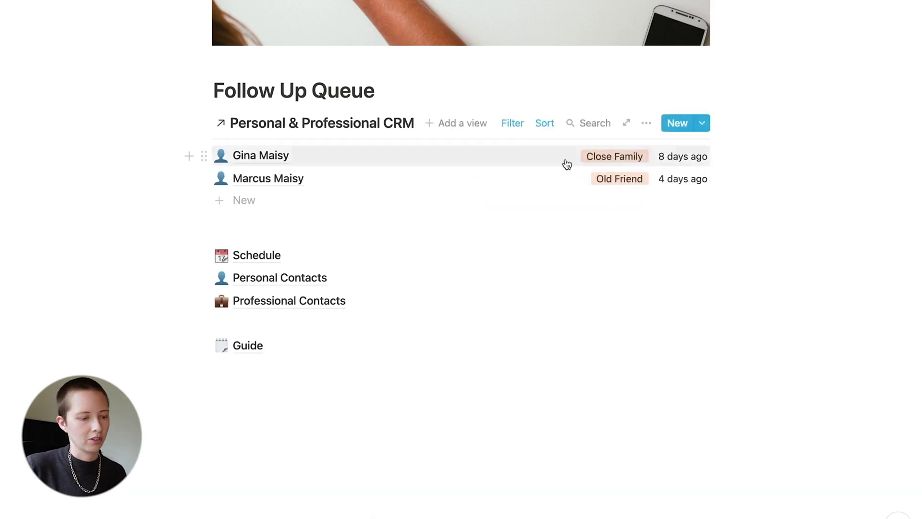
left_click(473, 124)
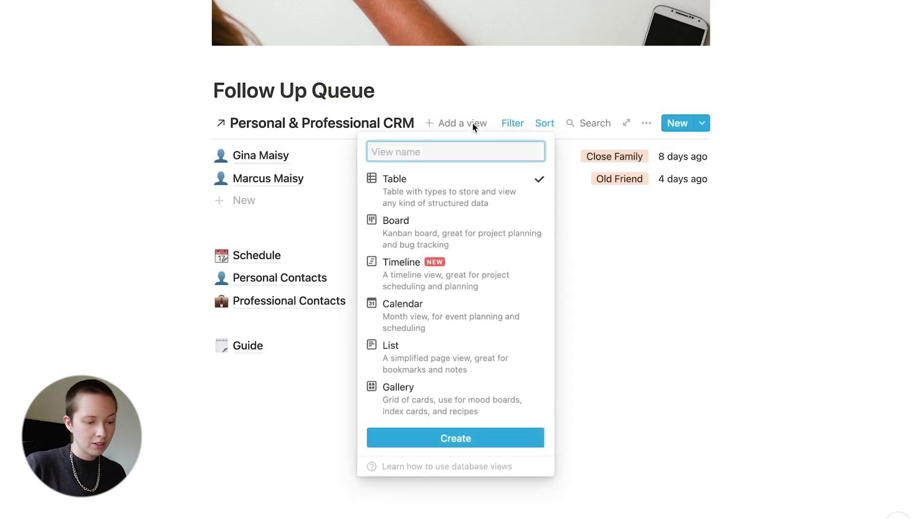
type("Proffes")
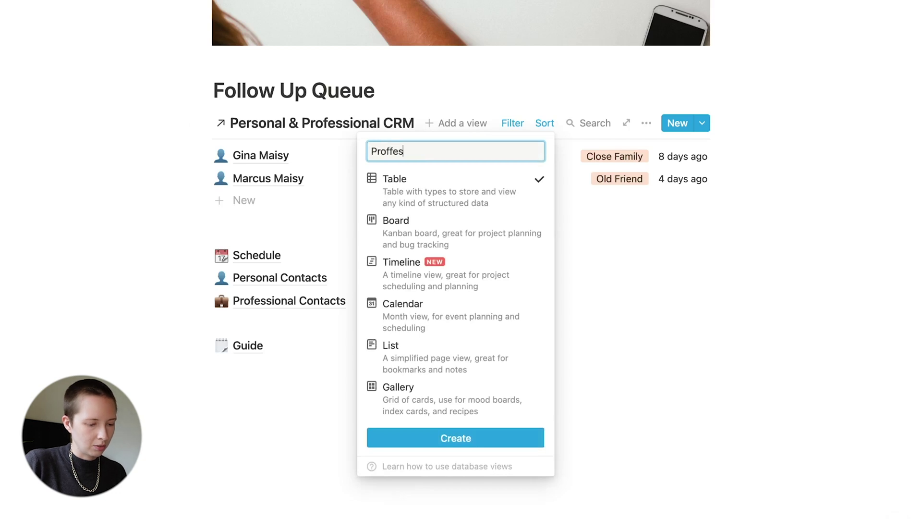
type("sional")
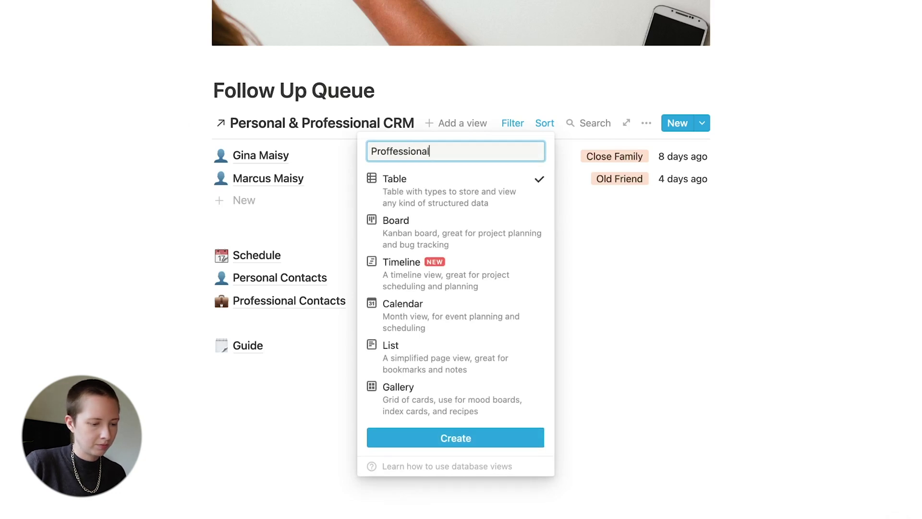
left_click(392, 151)
key("BackSpace")
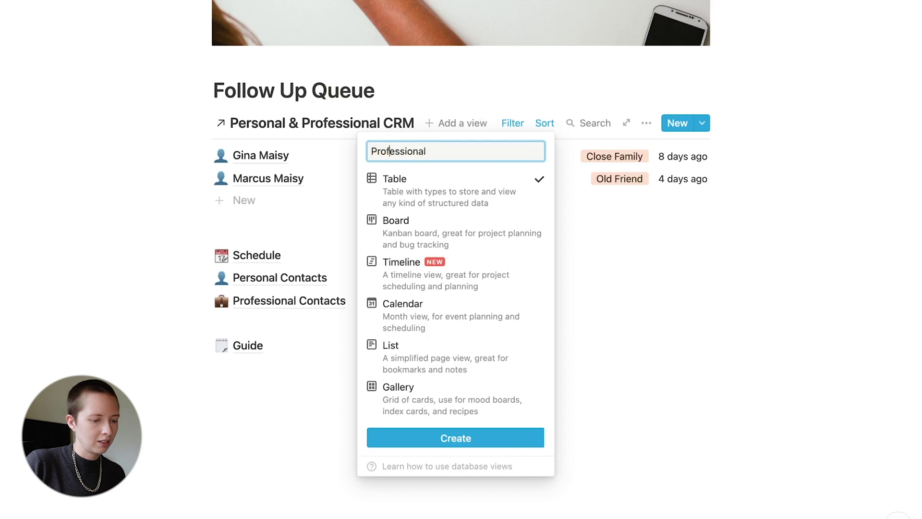
left_click(437, 354)
left_click(441, 437)
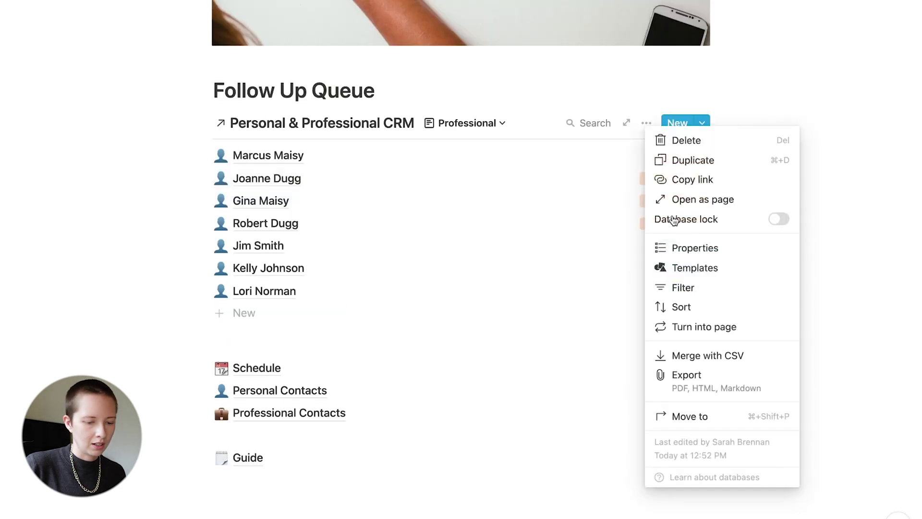
Filter the Professional view to contacts whose Last Contacted date is before Today
left_click(689, 288)
left_click(400, 260)
left_click(399, 285)
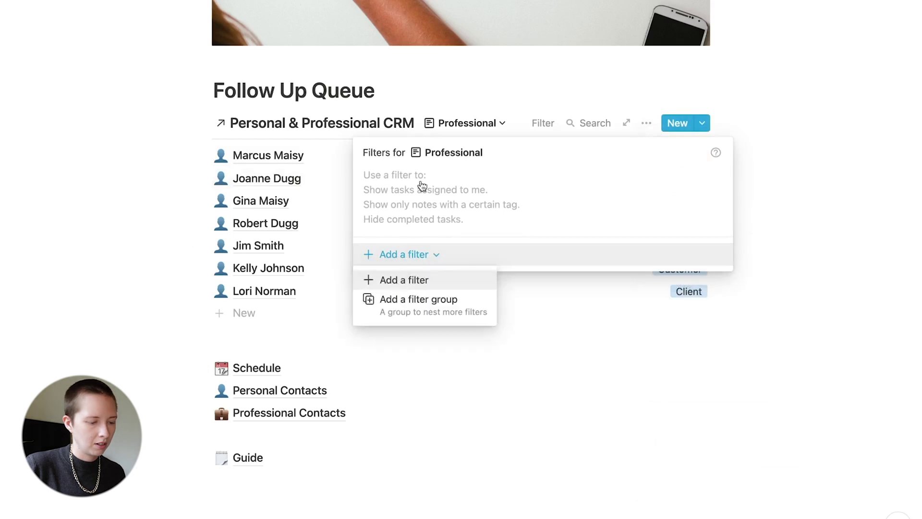
left_click(442, 187)
left_click(432, 366)
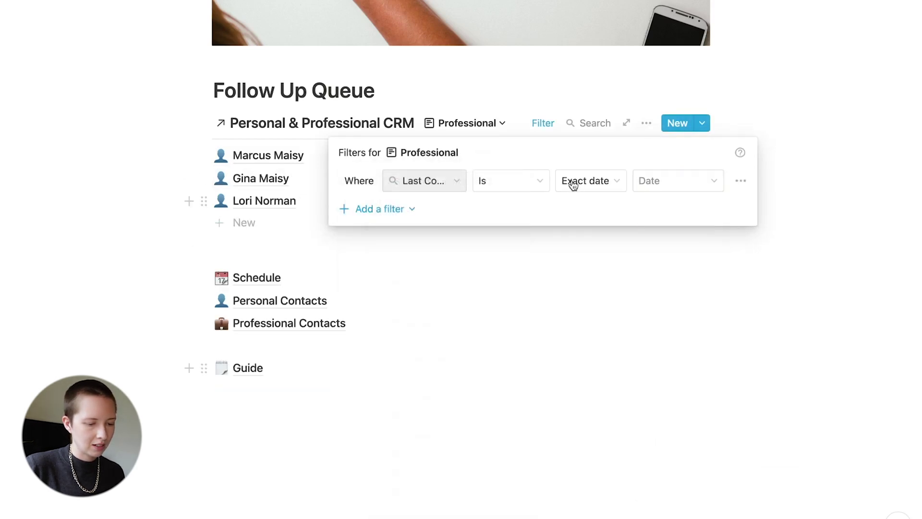
left_click(499, 175)
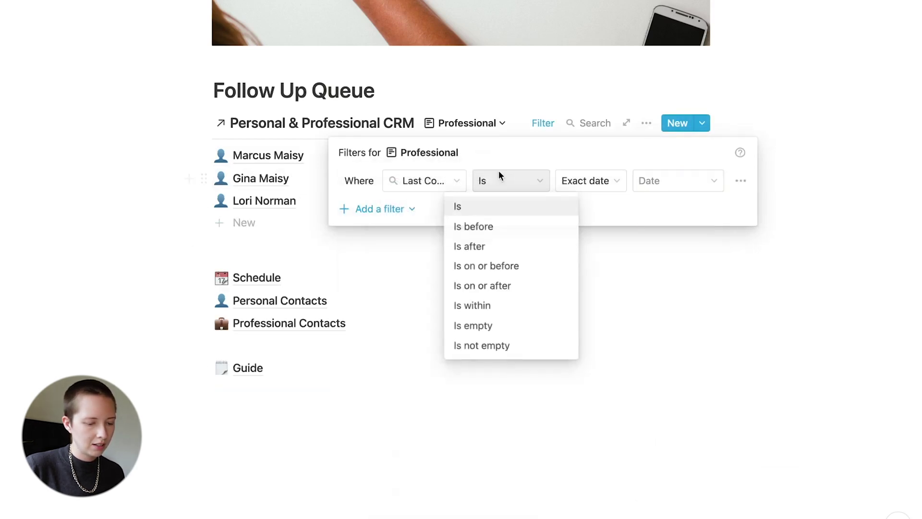
left_click(492, 227)
left_click(588, 180)
left_click(579, 207)
left_click(657, 126)
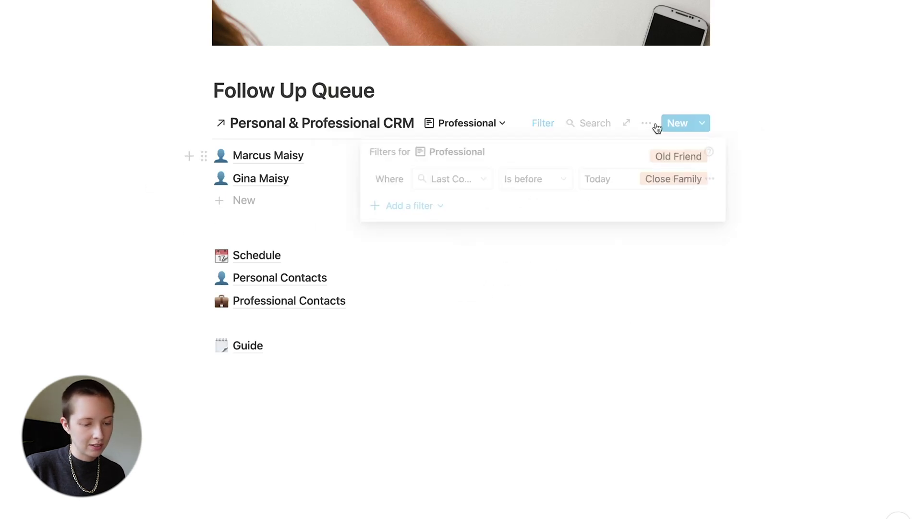
Add a second filter to the Professional view requiring Pers/Prof to be Professional
left_click(545, 124)
left_click(402, 209)
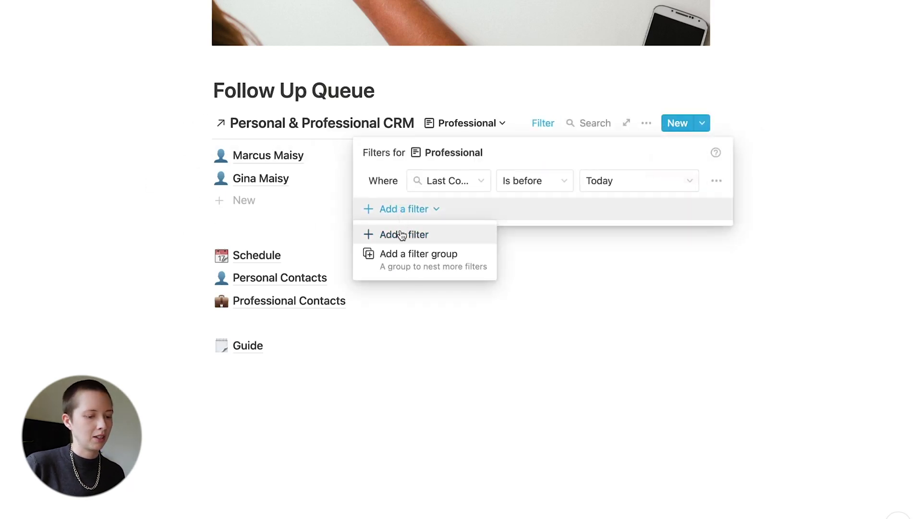
left_click(394, 232)
left_click(448, 208)
left_click(454, 432)
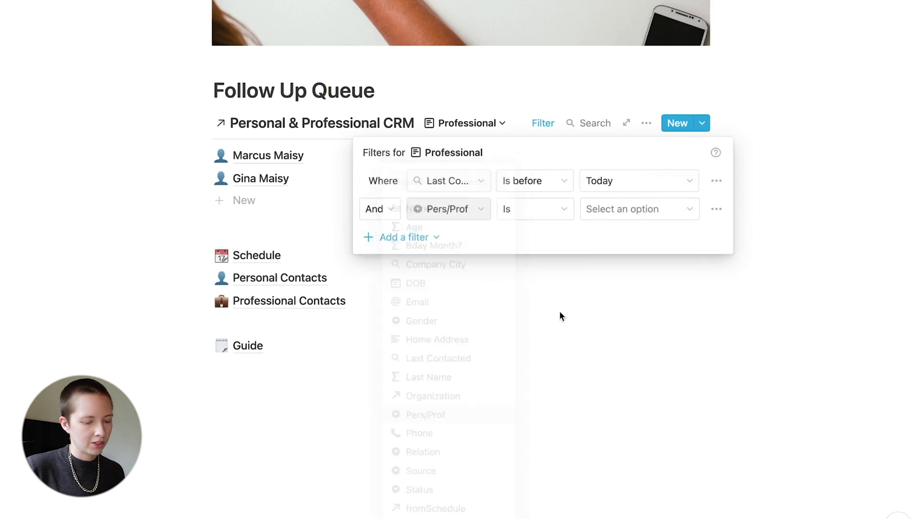
left_click(529, 212)
left_click(604, 213)
left_click(604, 214)
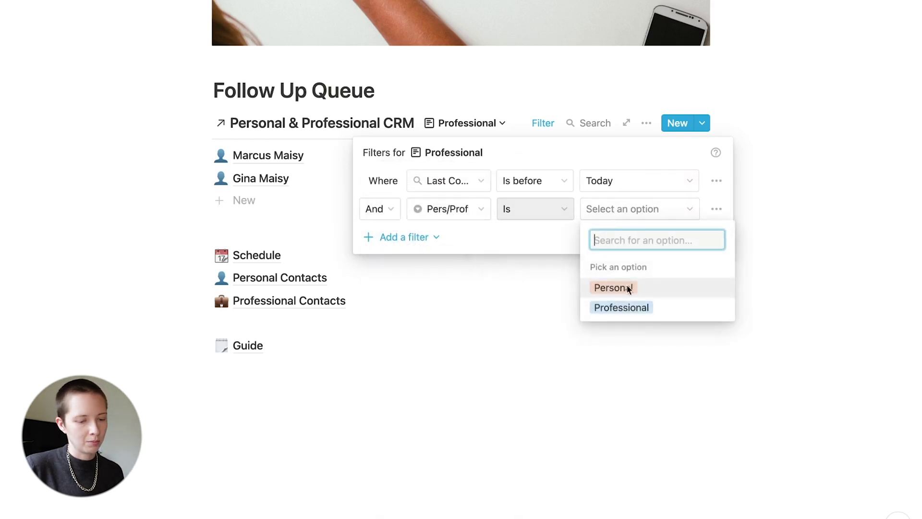
left_click(622, 304)
left_click(243, 221)
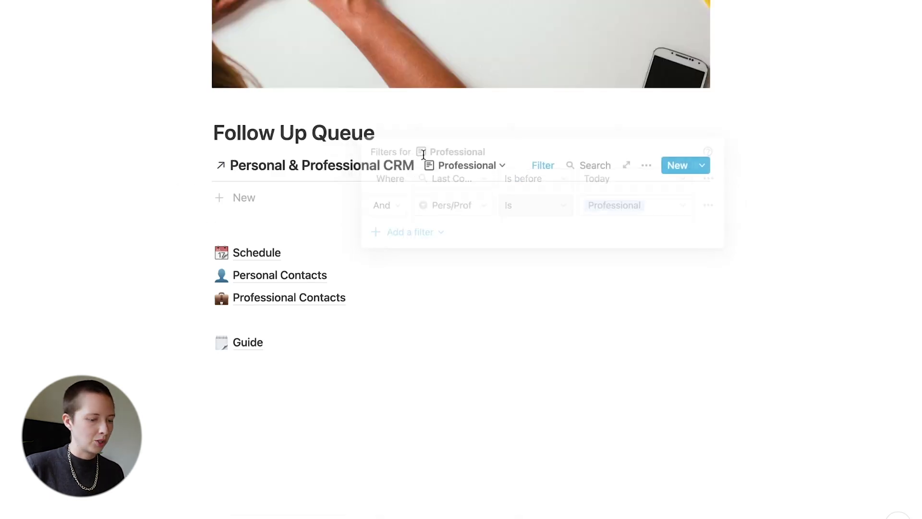
Rename the original Follow Up Queue list view to Personal and switch to it
left_click(465, 166)
left_click(571, 218)
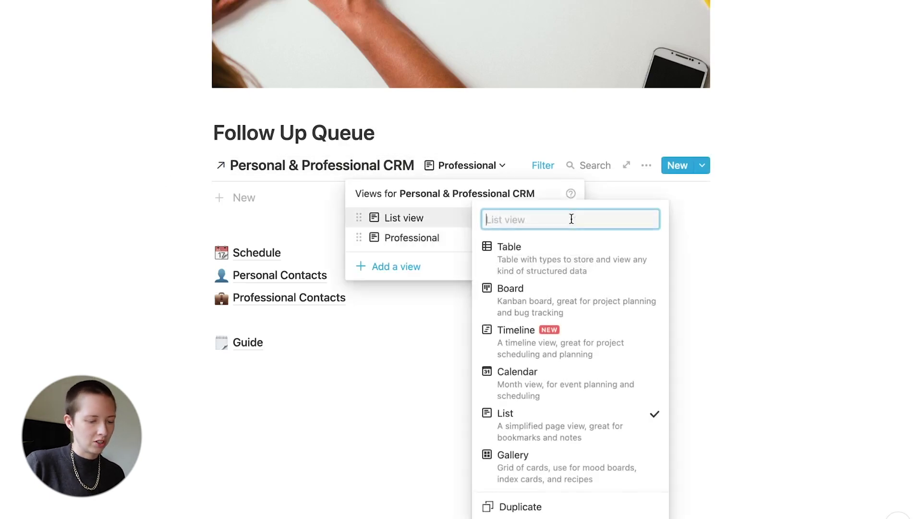
type("Personal")
key("Return")
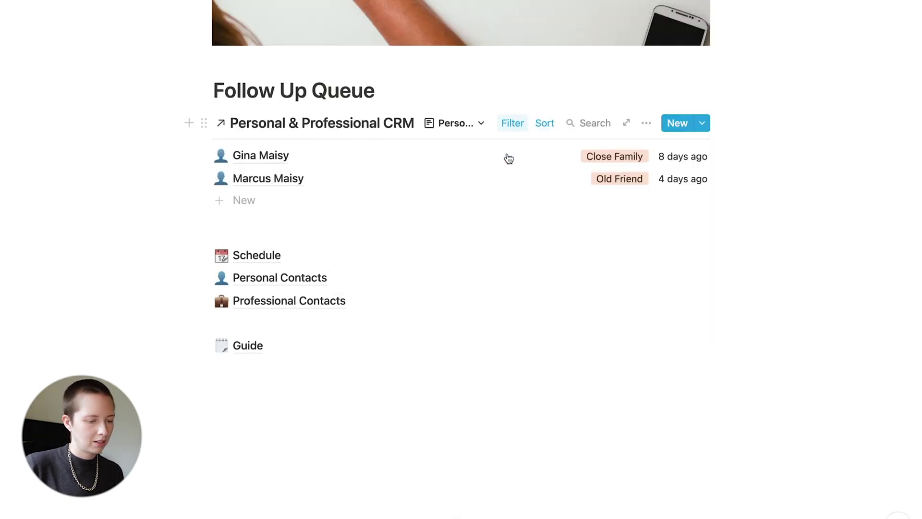
Add a second filter to the Personal view requiring Pers/Prof to be Personal
left_click(513, 123)
left_click(380, 208)
left_click(378, 234)
left_click(413, 208)
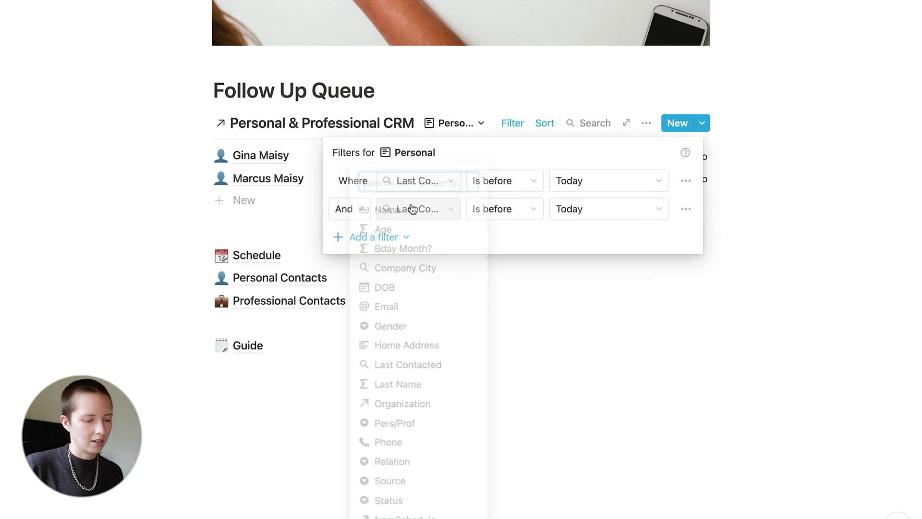
left_click(398, 423)
left_click(589, 216)
left_click(597, 288)
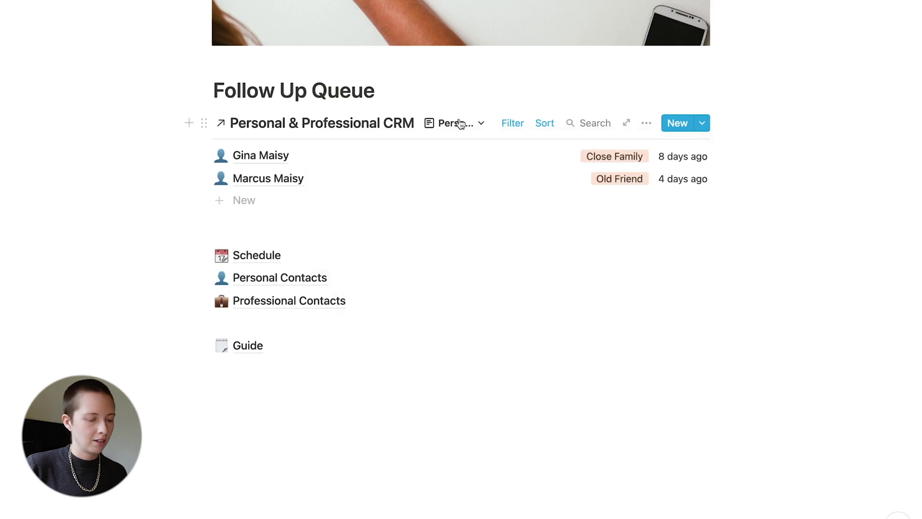
Open the Close Family contact in the Follow Up Queue and name its empty Schedule CRM entry "Have a catch up about family stuff"
scroll(614, 289, "up", 1)
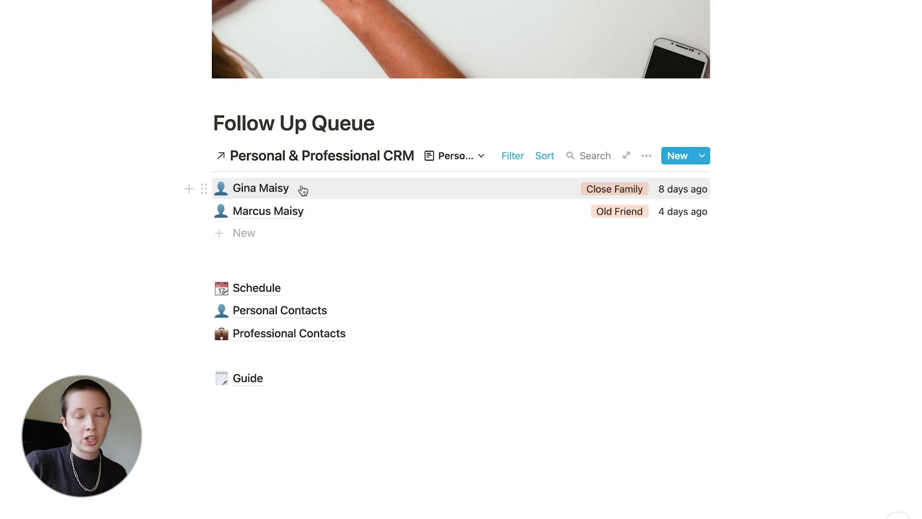
left_click(302, 189)
scroll(300, 190, "down", 10)
left_click(311, 211)
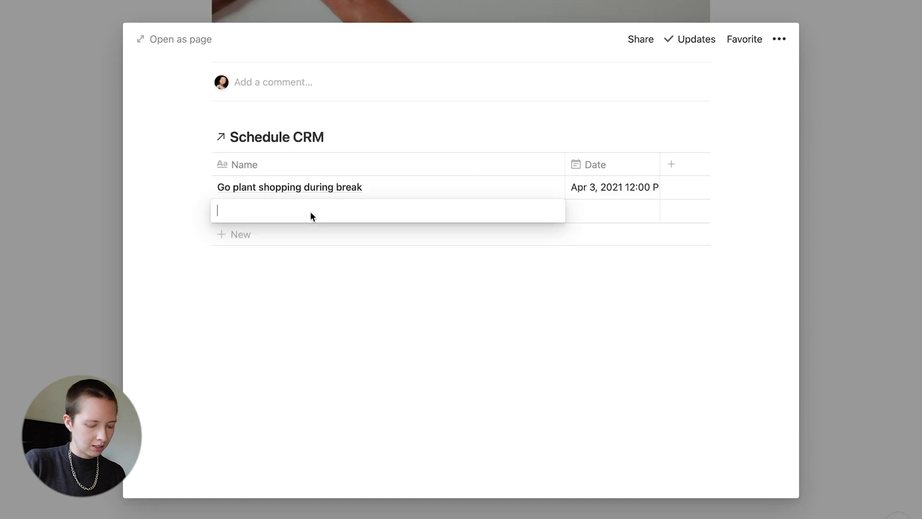
type("Have a catch up abou")
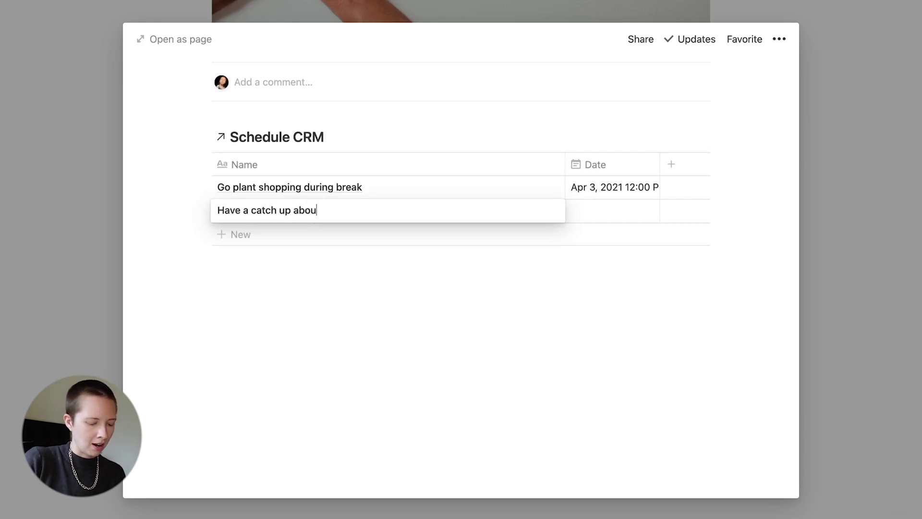
type("t famil")
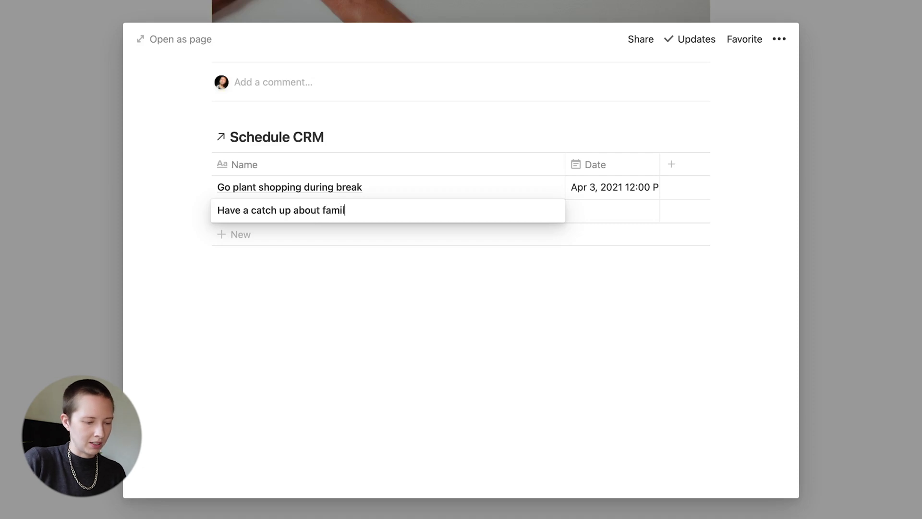
type("y stuff")
key("Tab")
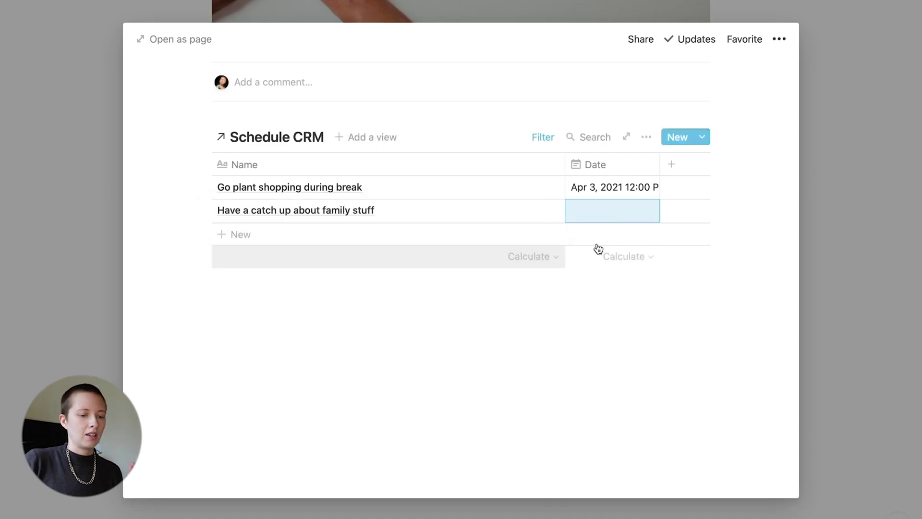
Set the family catch-up entry's date to April 15, 2021 and close the contact's page
left_click(603, 213)
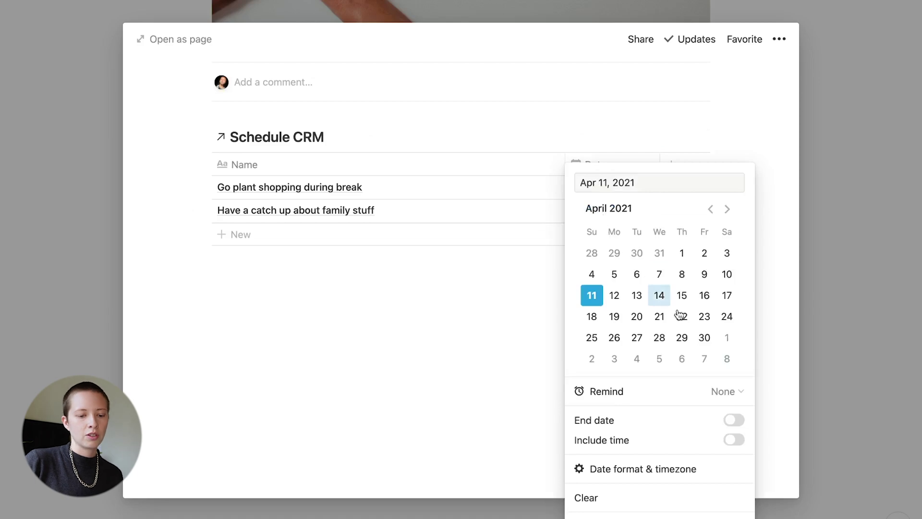
left_click(682, 295)
left_click(457, 312)
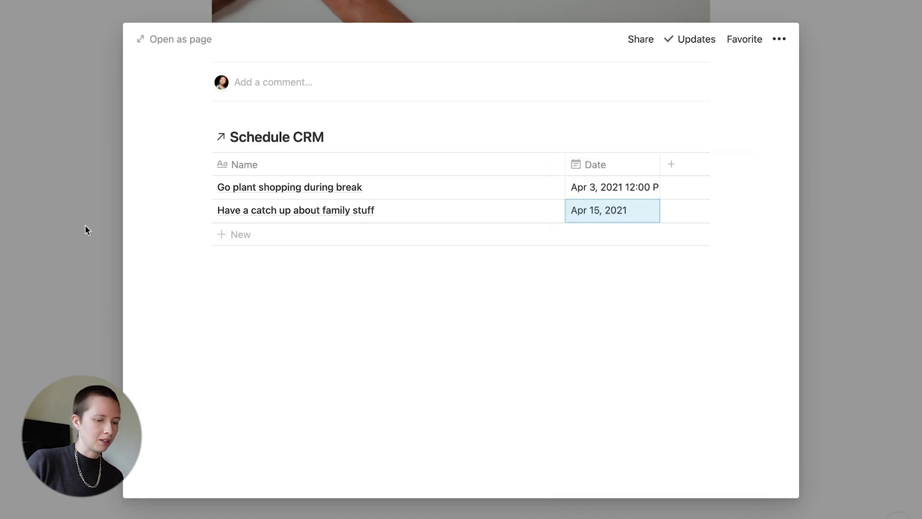
left_click(86, 225)
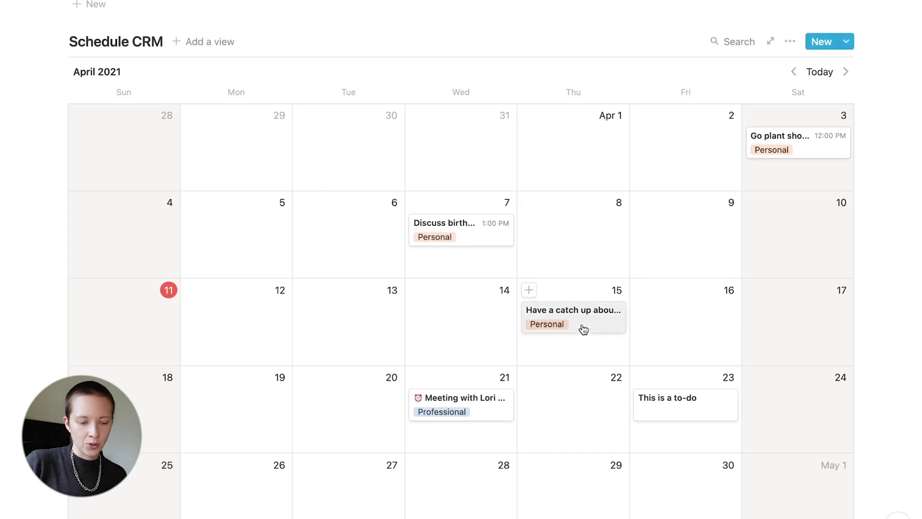
Open the family catch-up entry from the Schedule calendar and set its Type to Hang
left_click(589, 320)
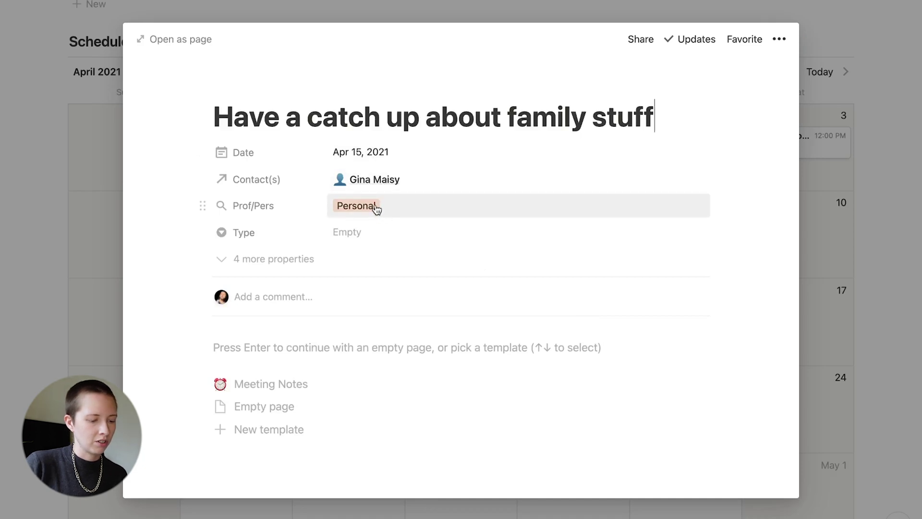
left_click(375, 233)
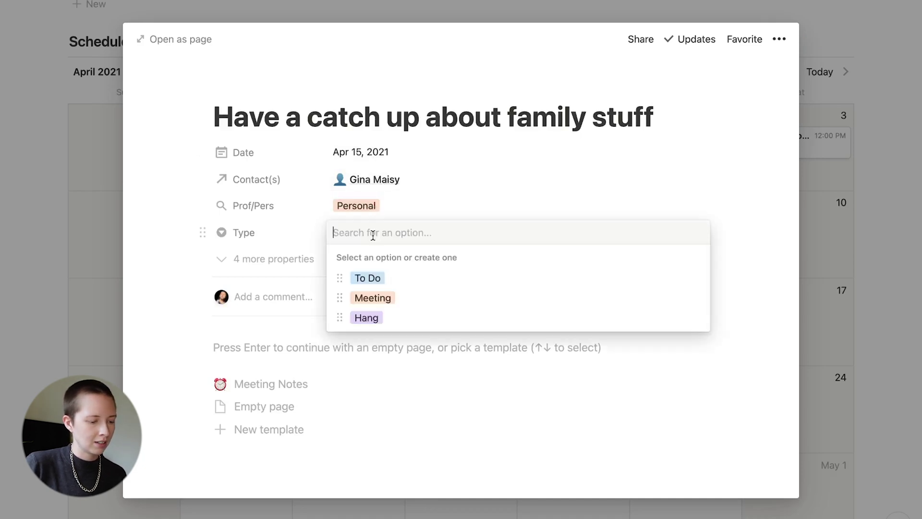
left_click(385, 319)
left_click(102, 211)
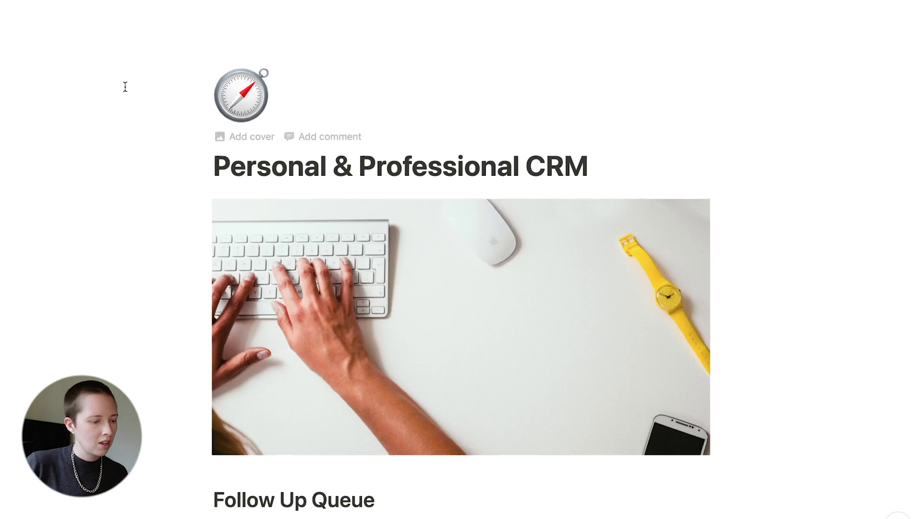
Review the Follow Up Queue and the contact tables on the Personal Contacts and Professional Contacts pages
scroll(123, 86, "down", 8)
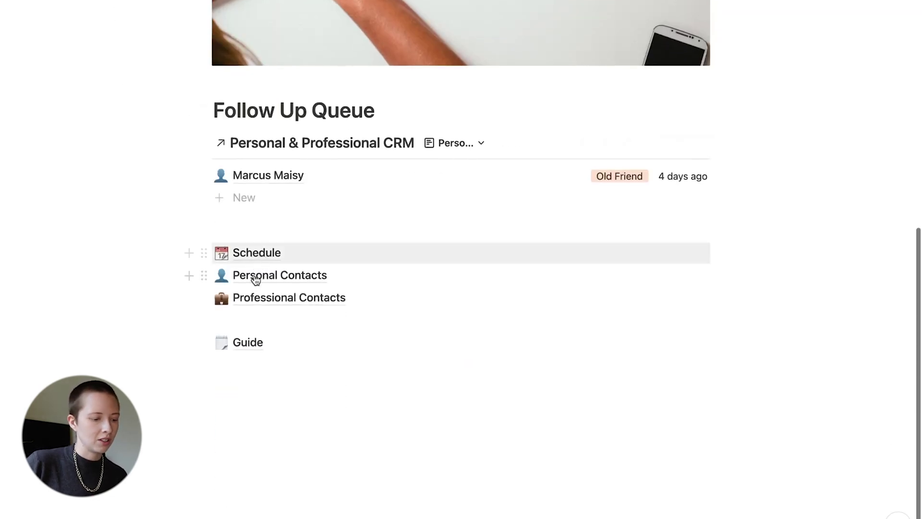
left_click(253, 275)
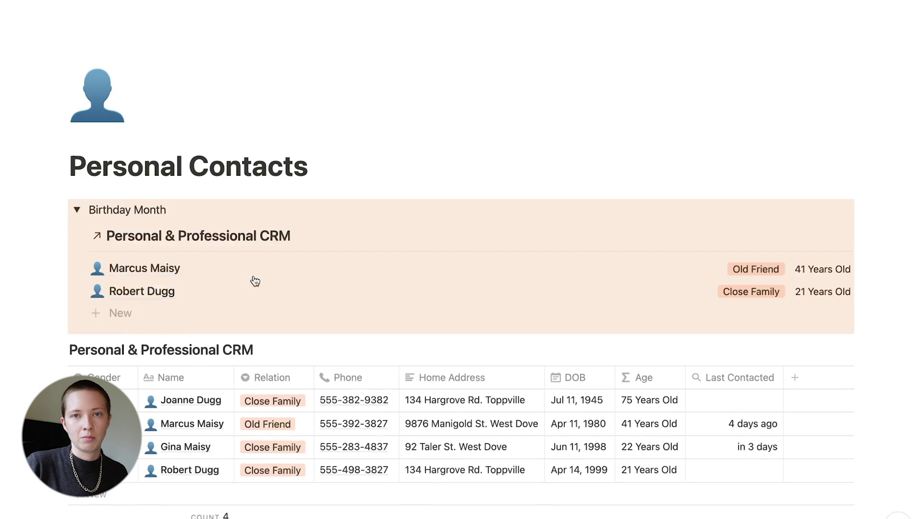
scroll(255, 281, "down", 2)
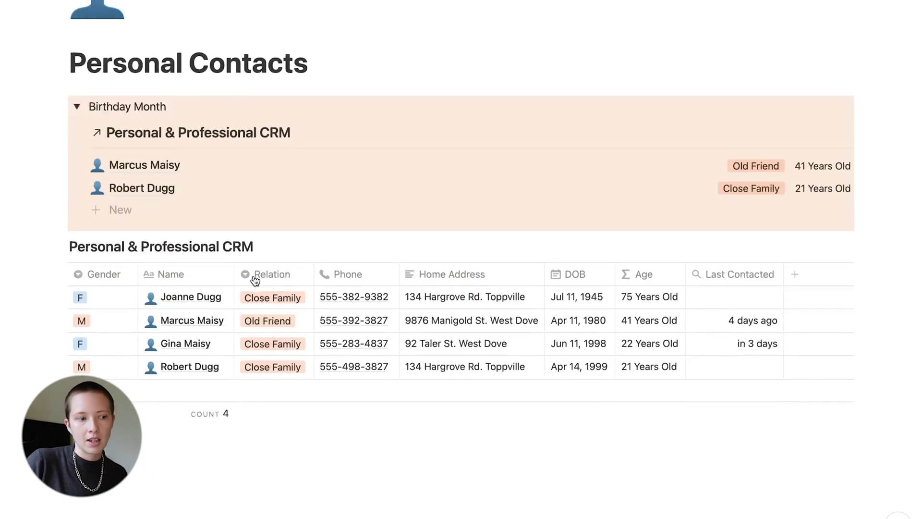
scroll(255, 281, "down", 1)
key("super+[")
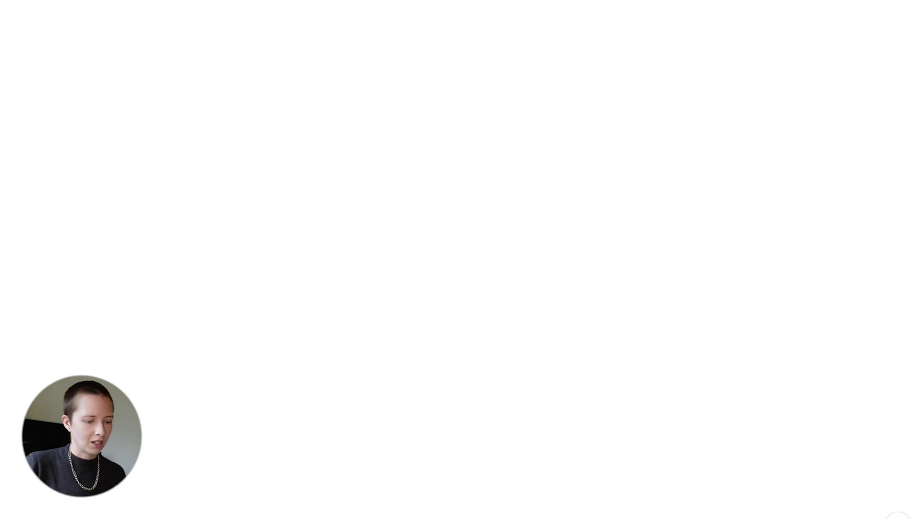
scroll(284, 245, "down", 5)
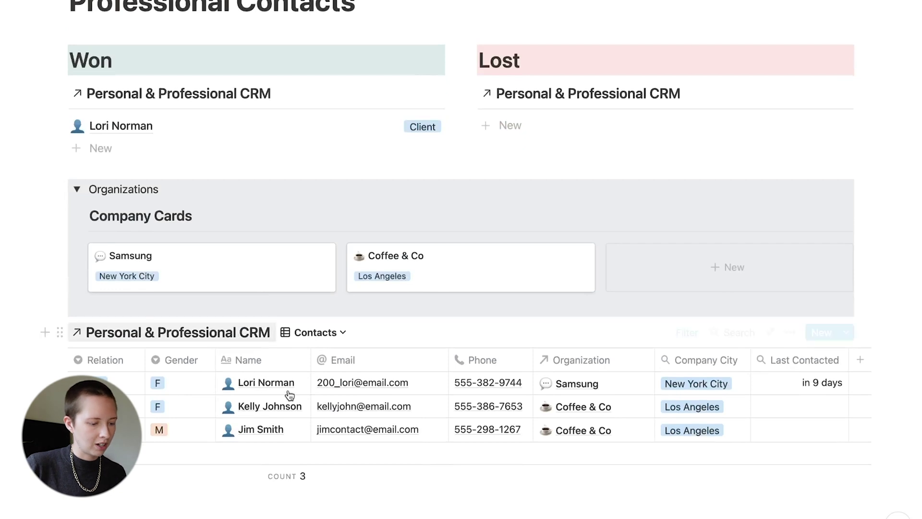
scroll(290, 395, "up", 1)
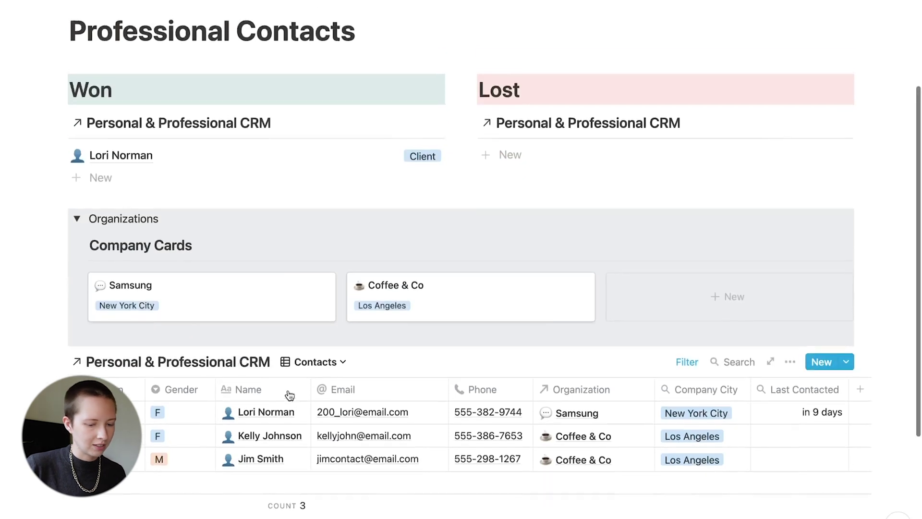
left_click(317, 363)
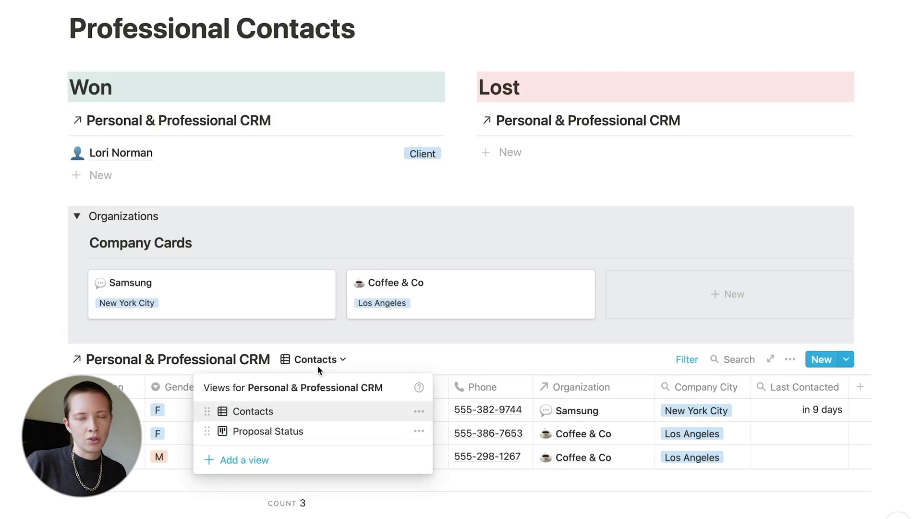
left_click(362, 201)
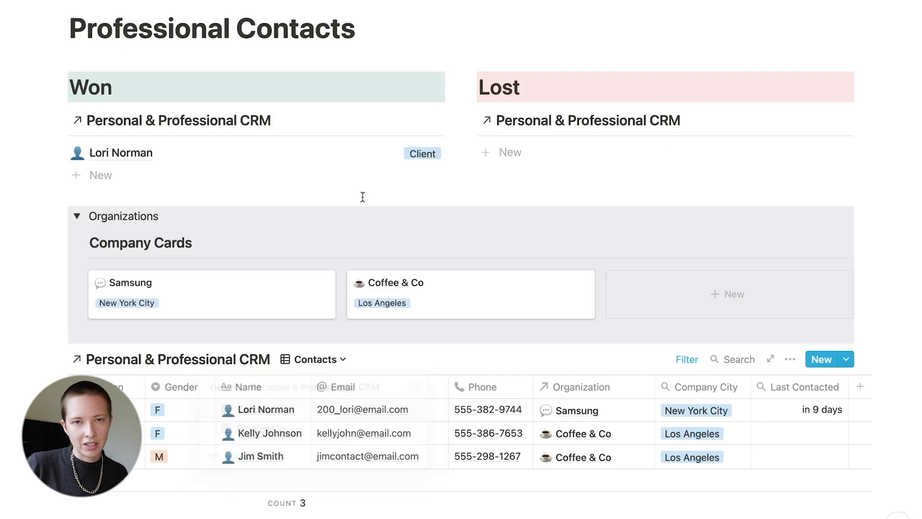
scroll(362, 198, "down", 1)
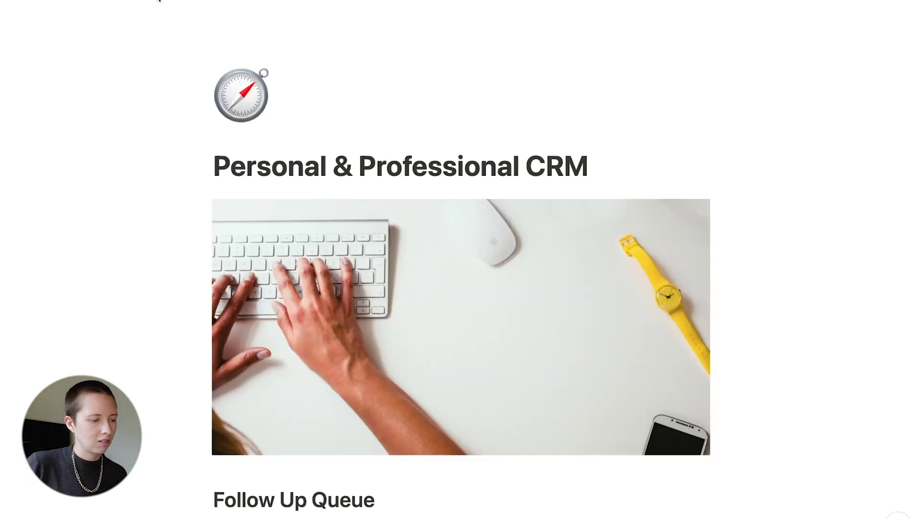
scroll(148, 305, "down", 6)
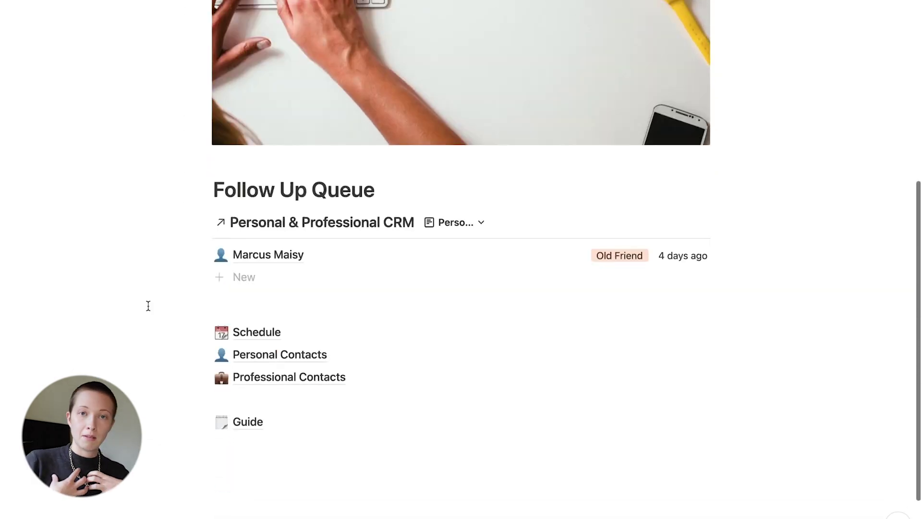